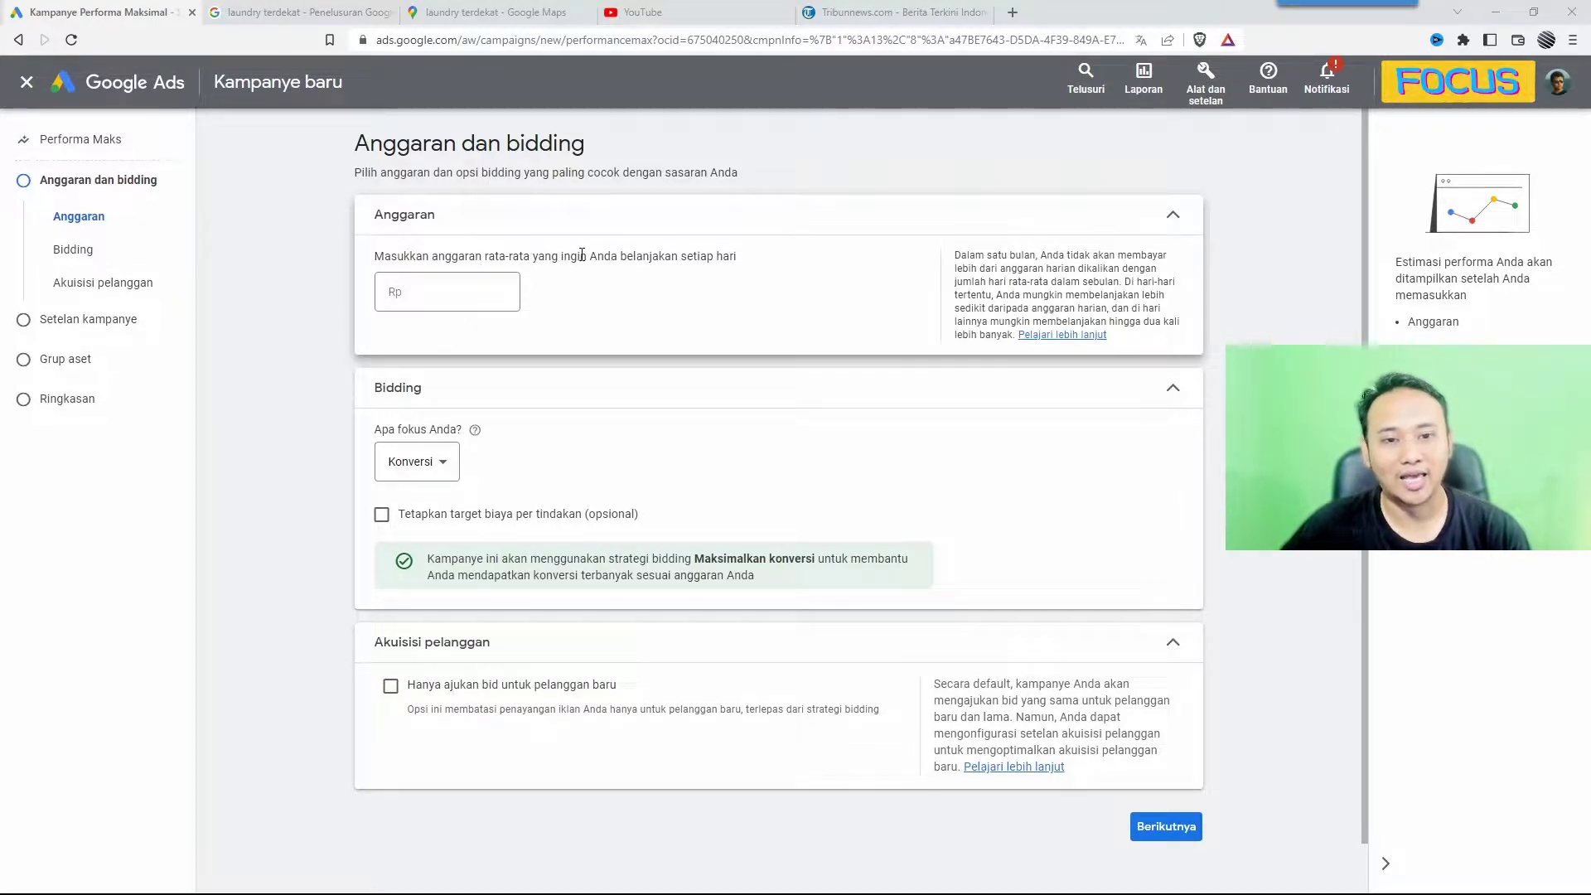
# Step: Set the average daily budget to Rp50.000, keep the bidding focus on Konversi, and proceed to the campaign settings
pyautogui.click(431, 292)
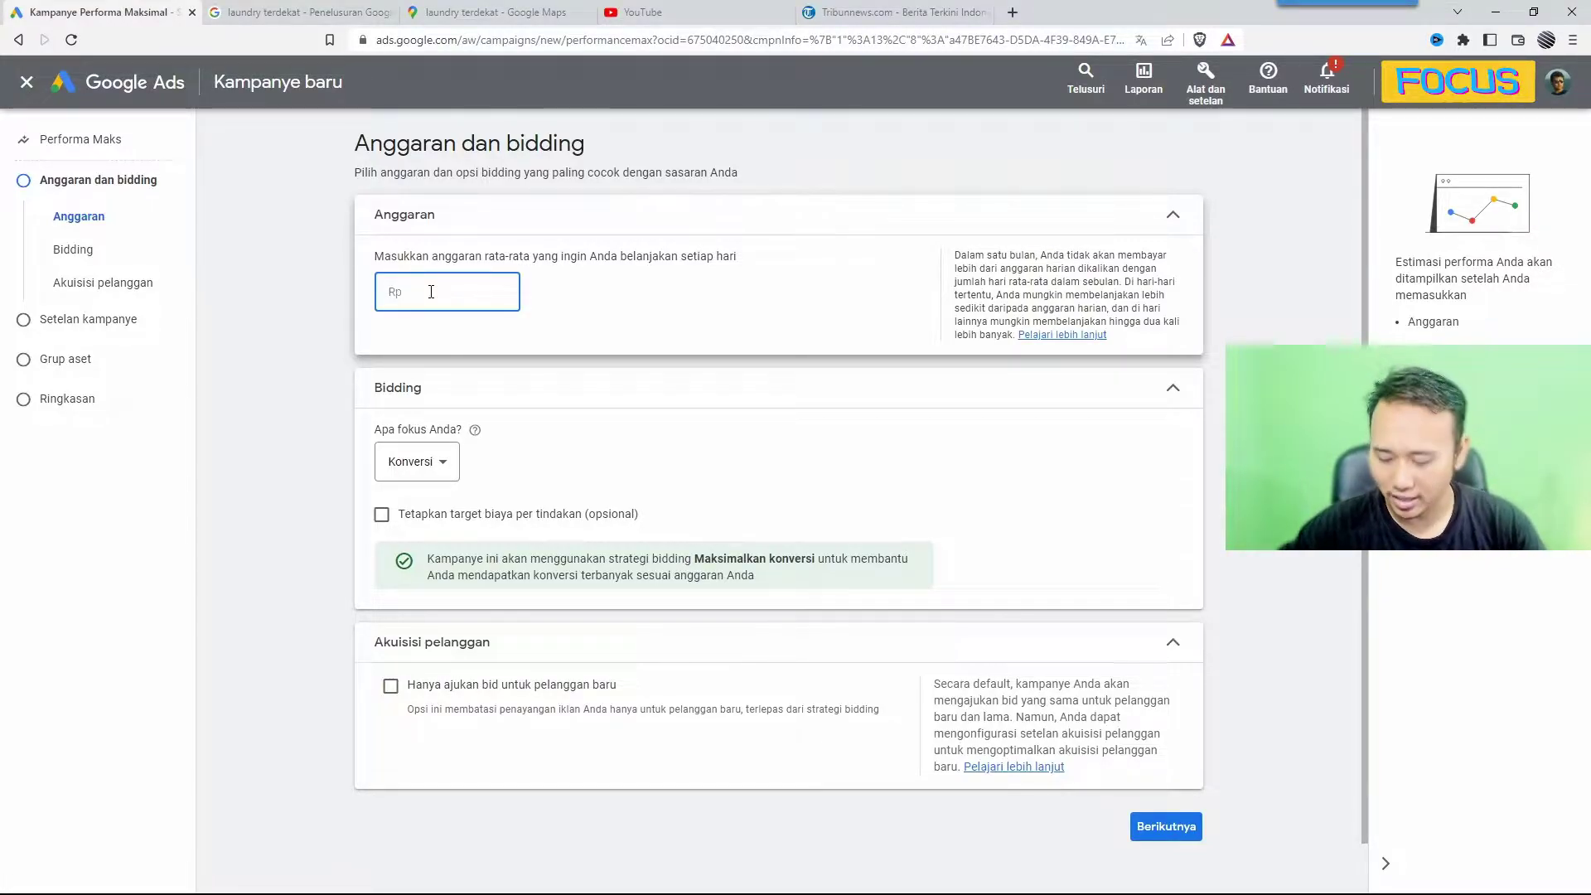
pyautogui.write('50000')
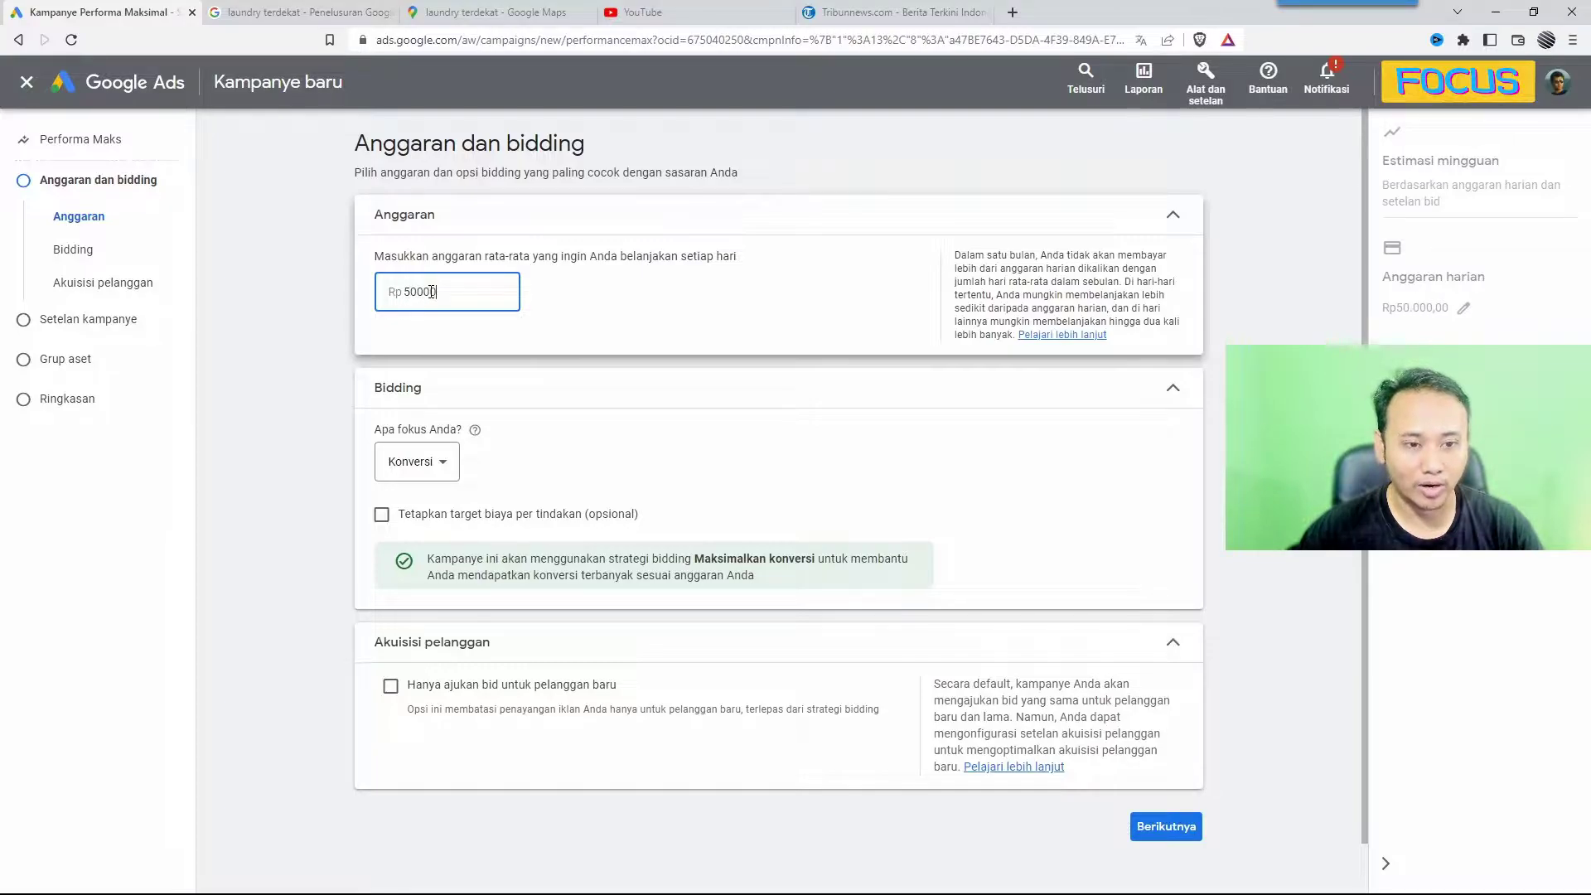
pyautogui.click(248, 421)
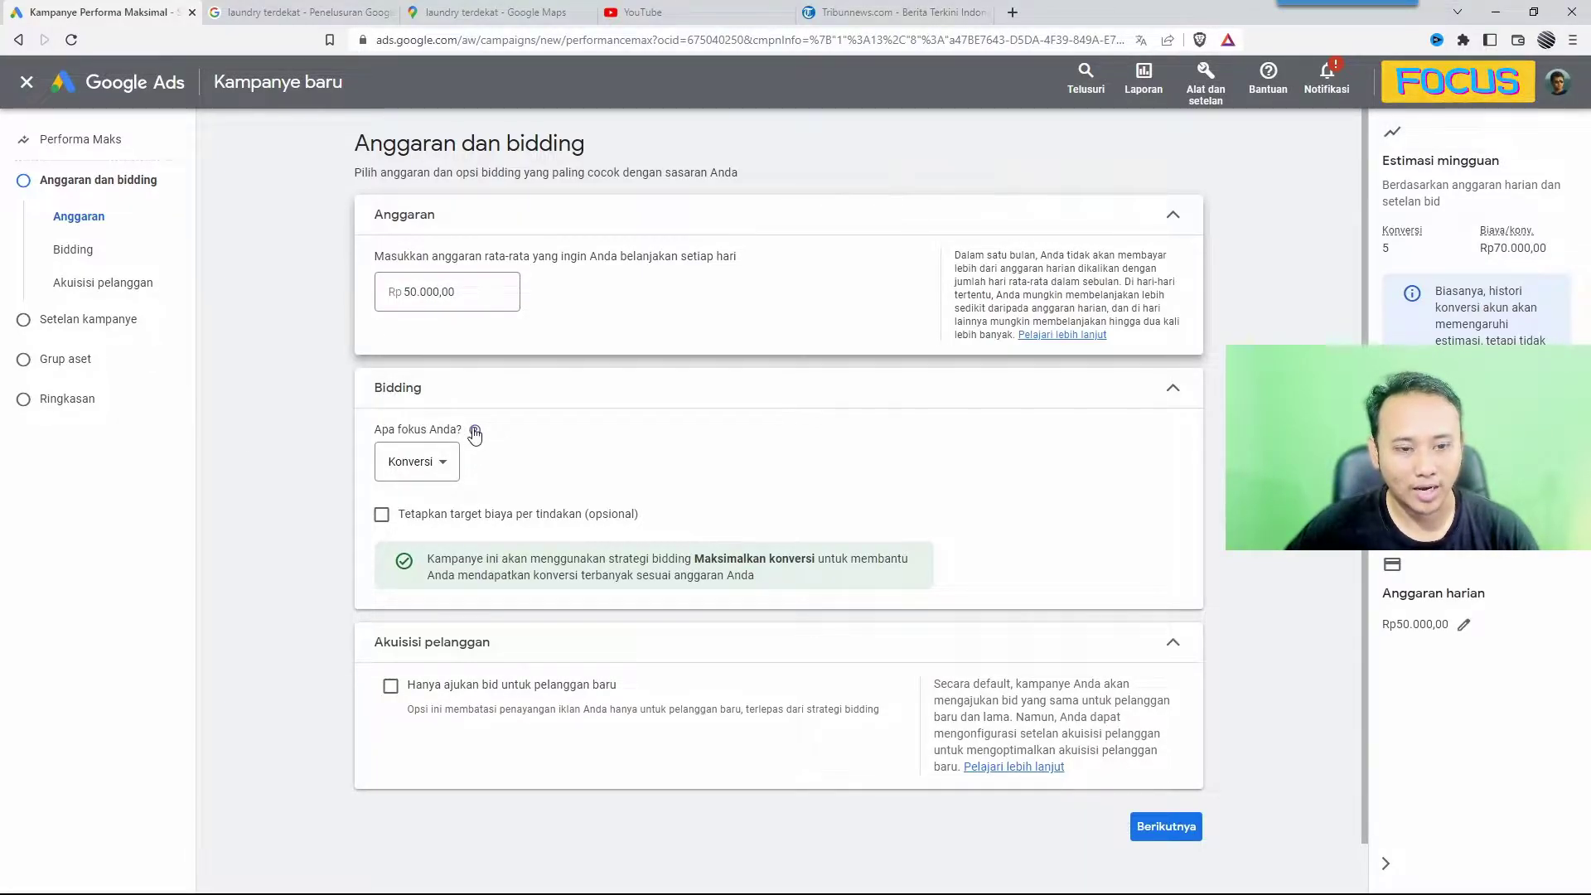
pyautogui.click(428, 465)
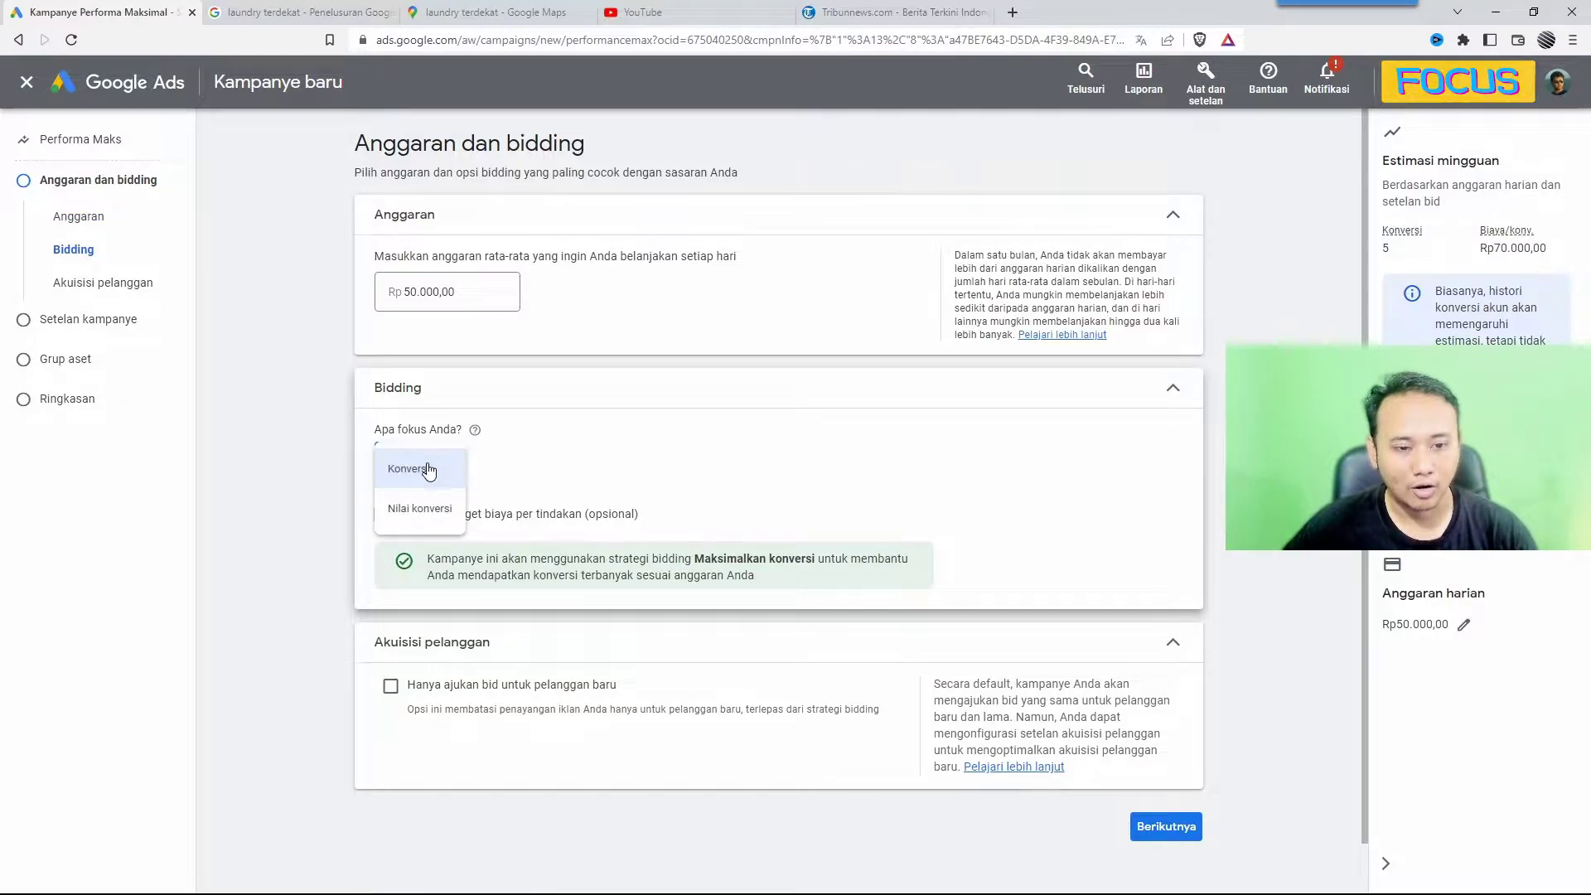
pyautogui.click(340, 464)
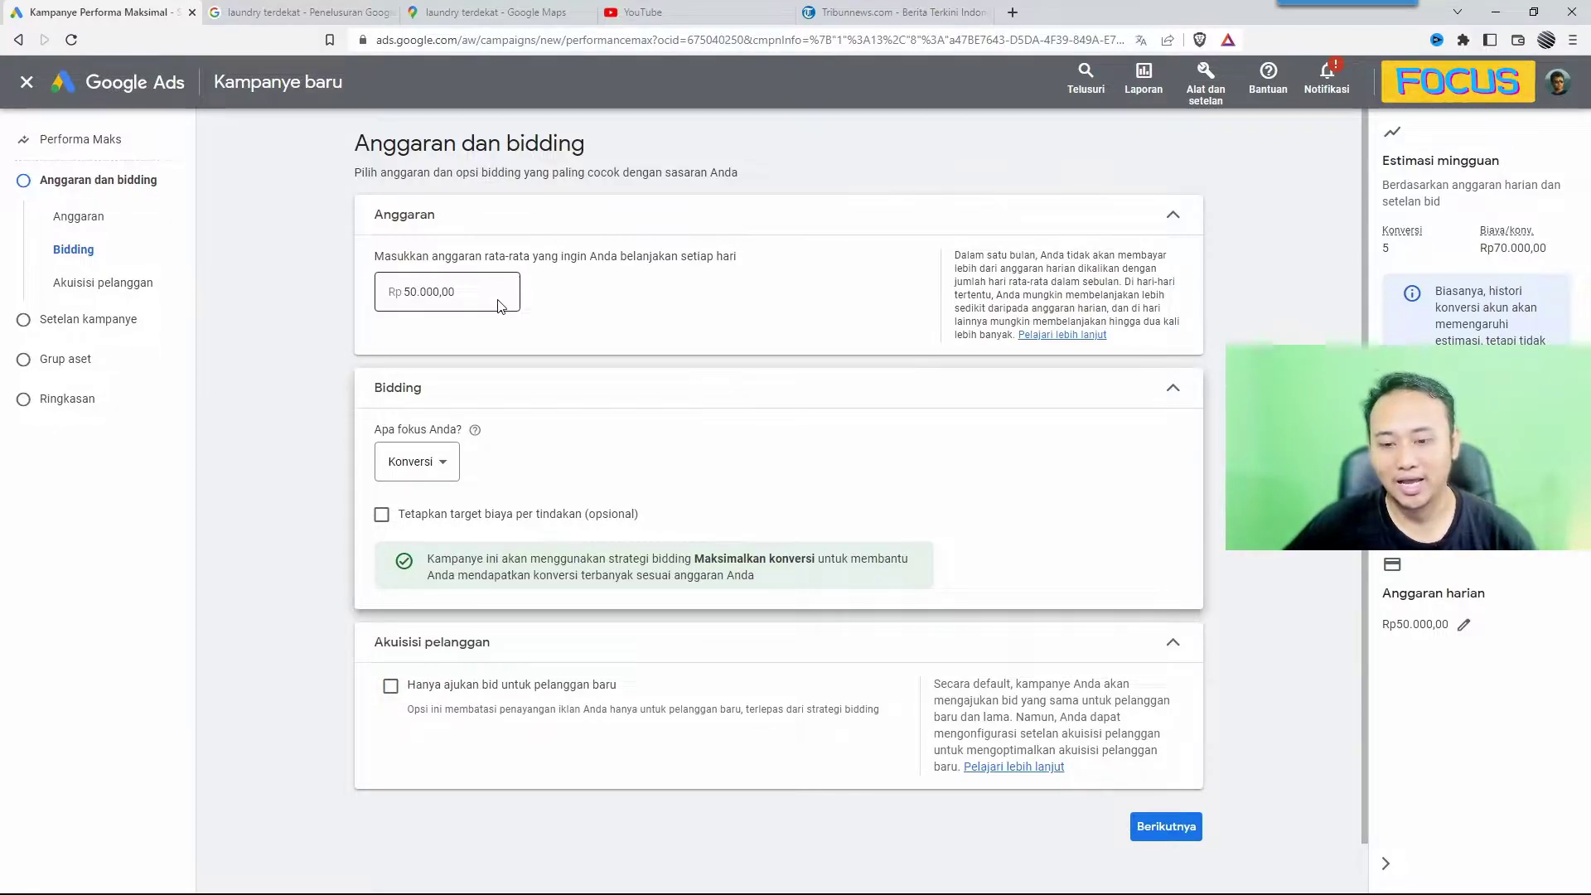
pyautogui.click(1167, 827)
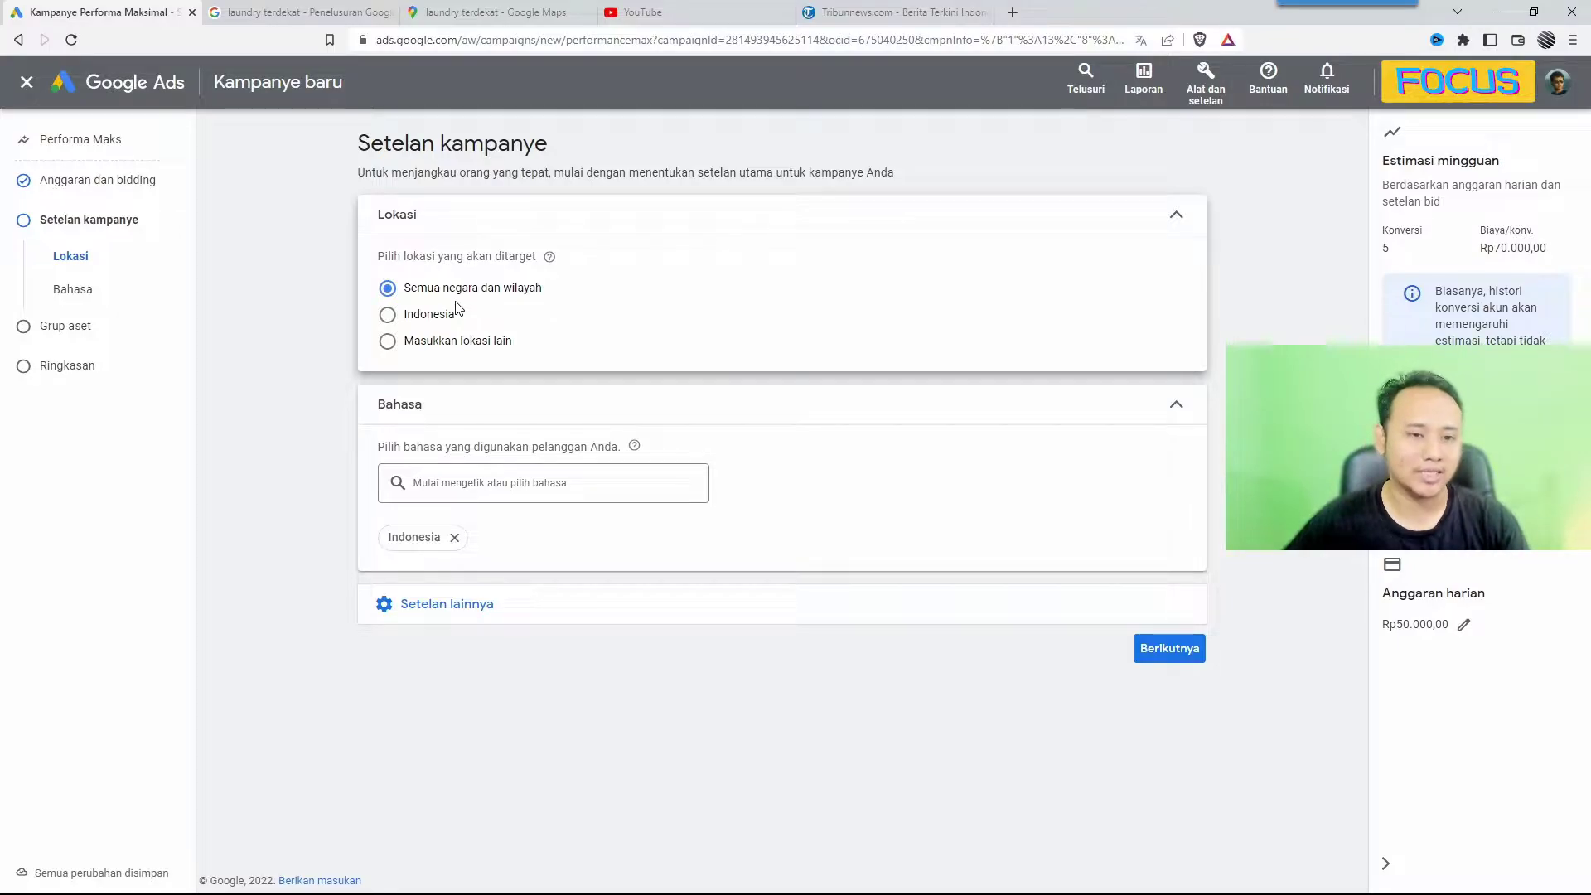
# Step: Restrict the location target to Kecamatan Menteng, Daerah Khusus Ibukota Jakarta, using the advanced location search, and save it
pyautogui.click(389, 343)
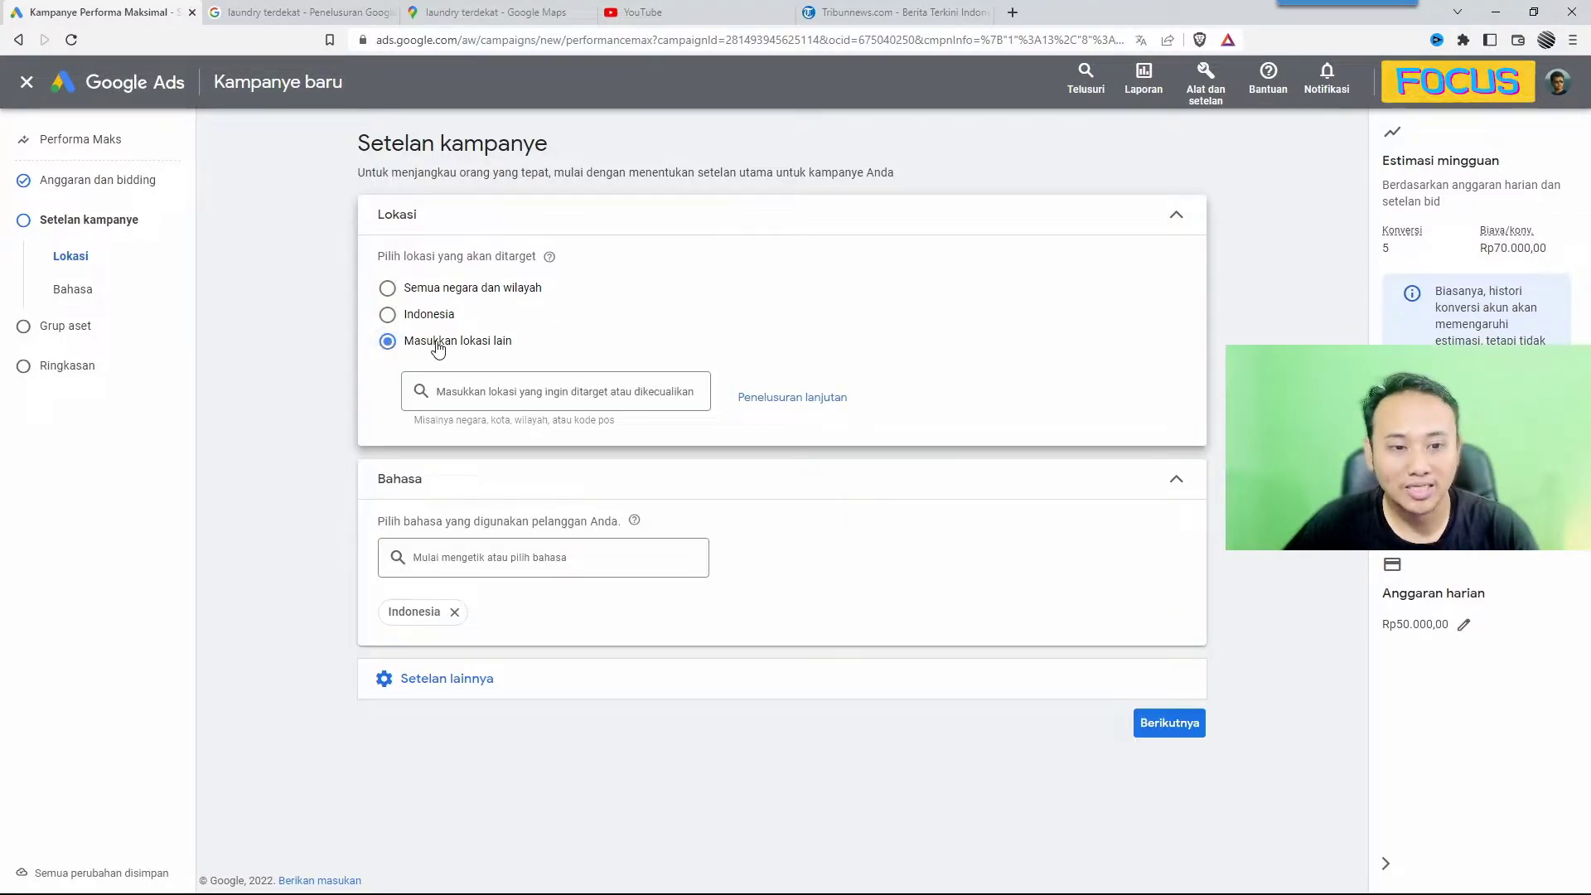
pyautogui.click(801, 404)
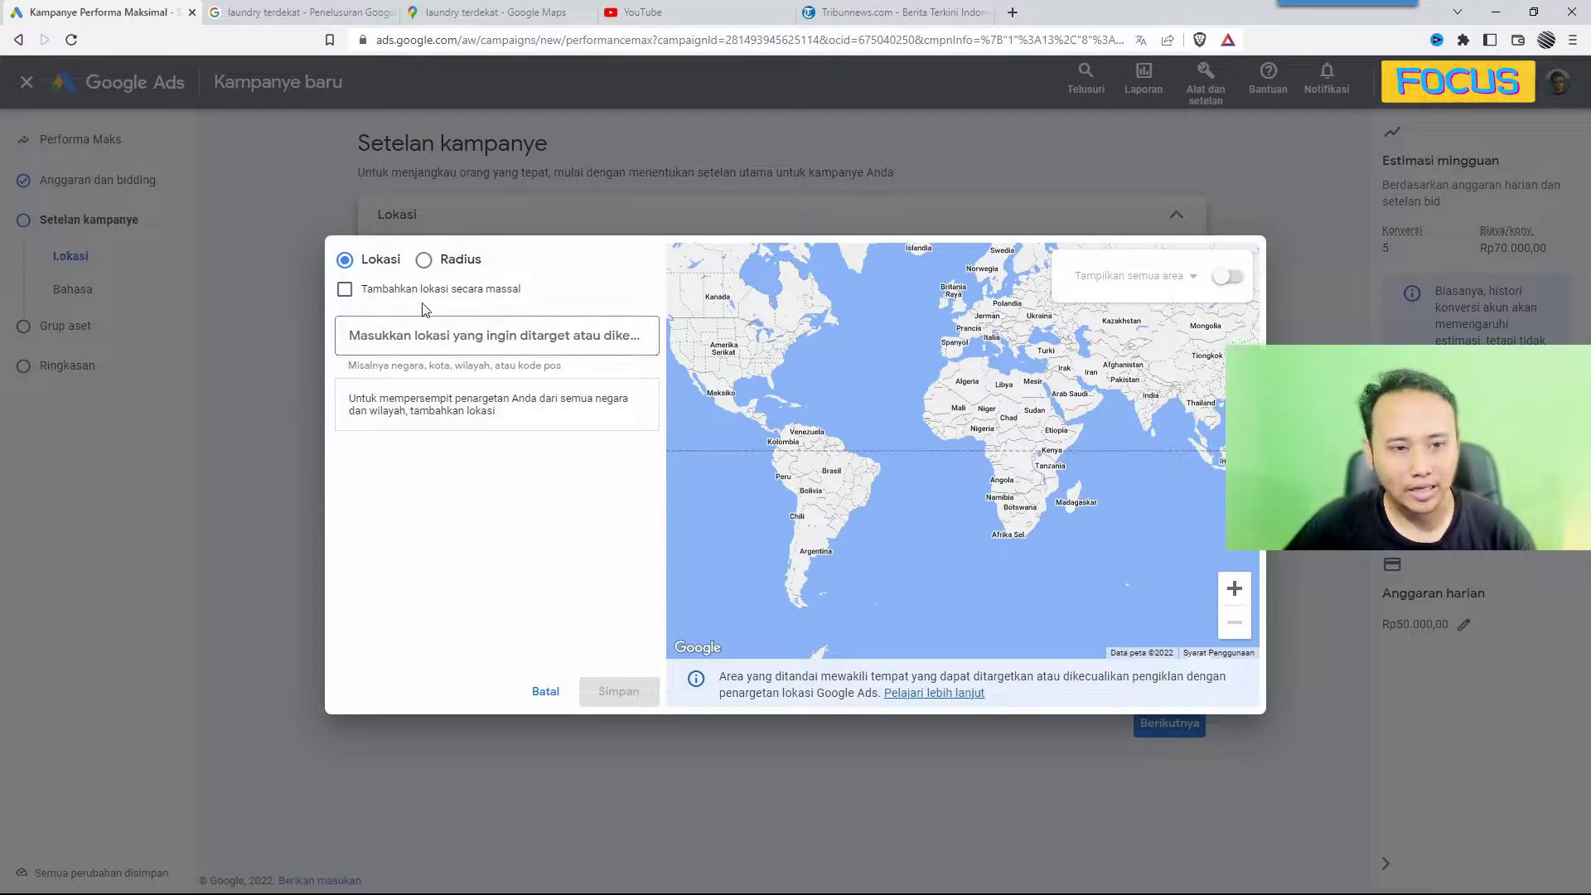
pyautogui.click(420, 333)
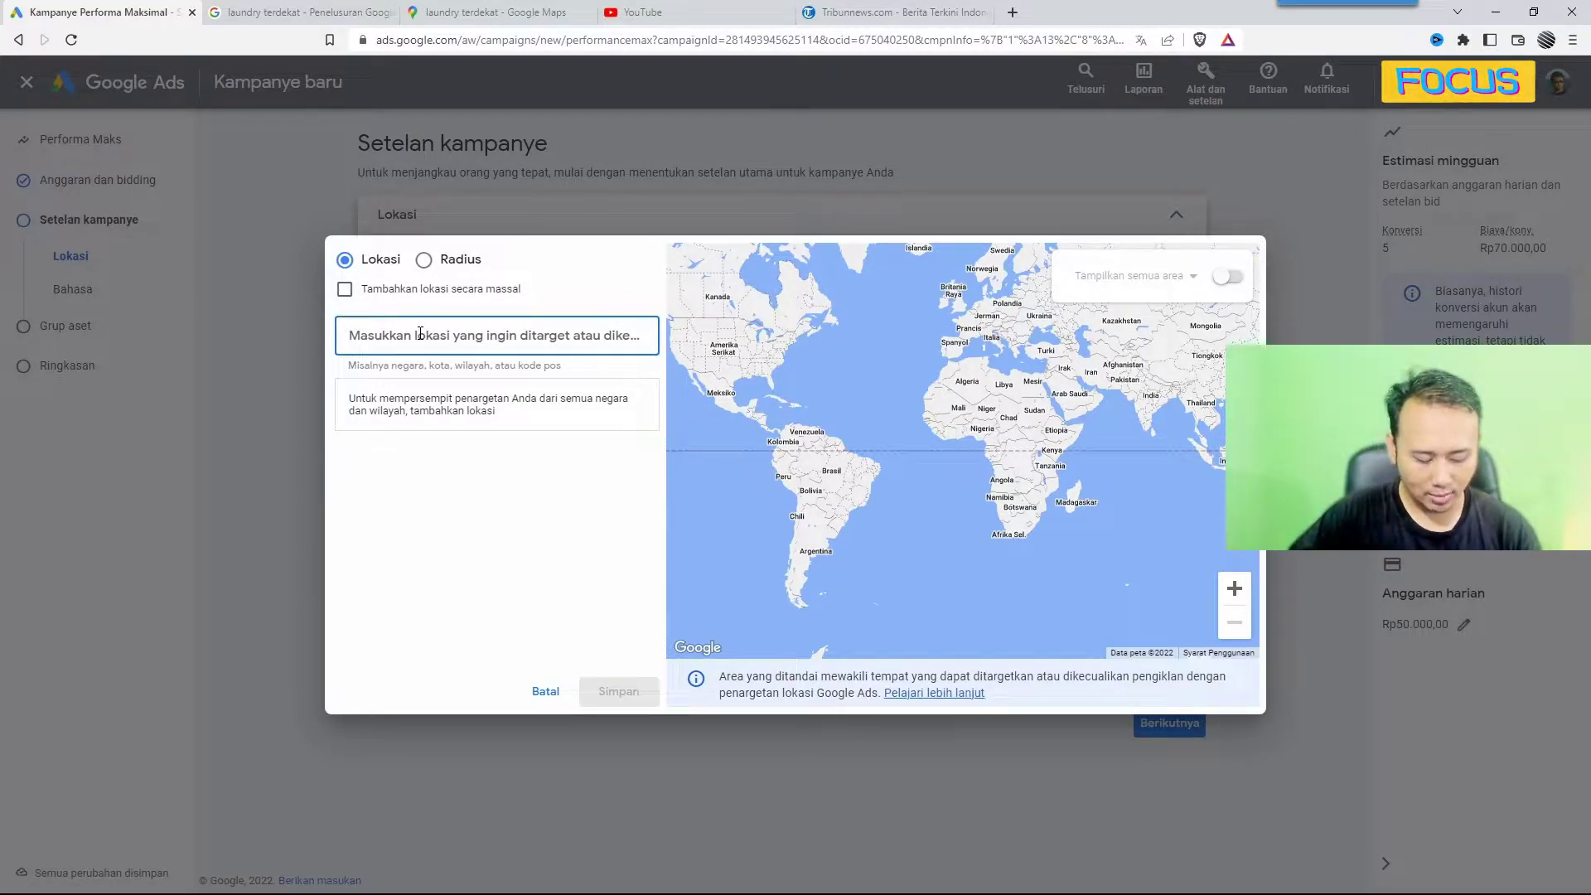
pyautogui.write('jakarta')
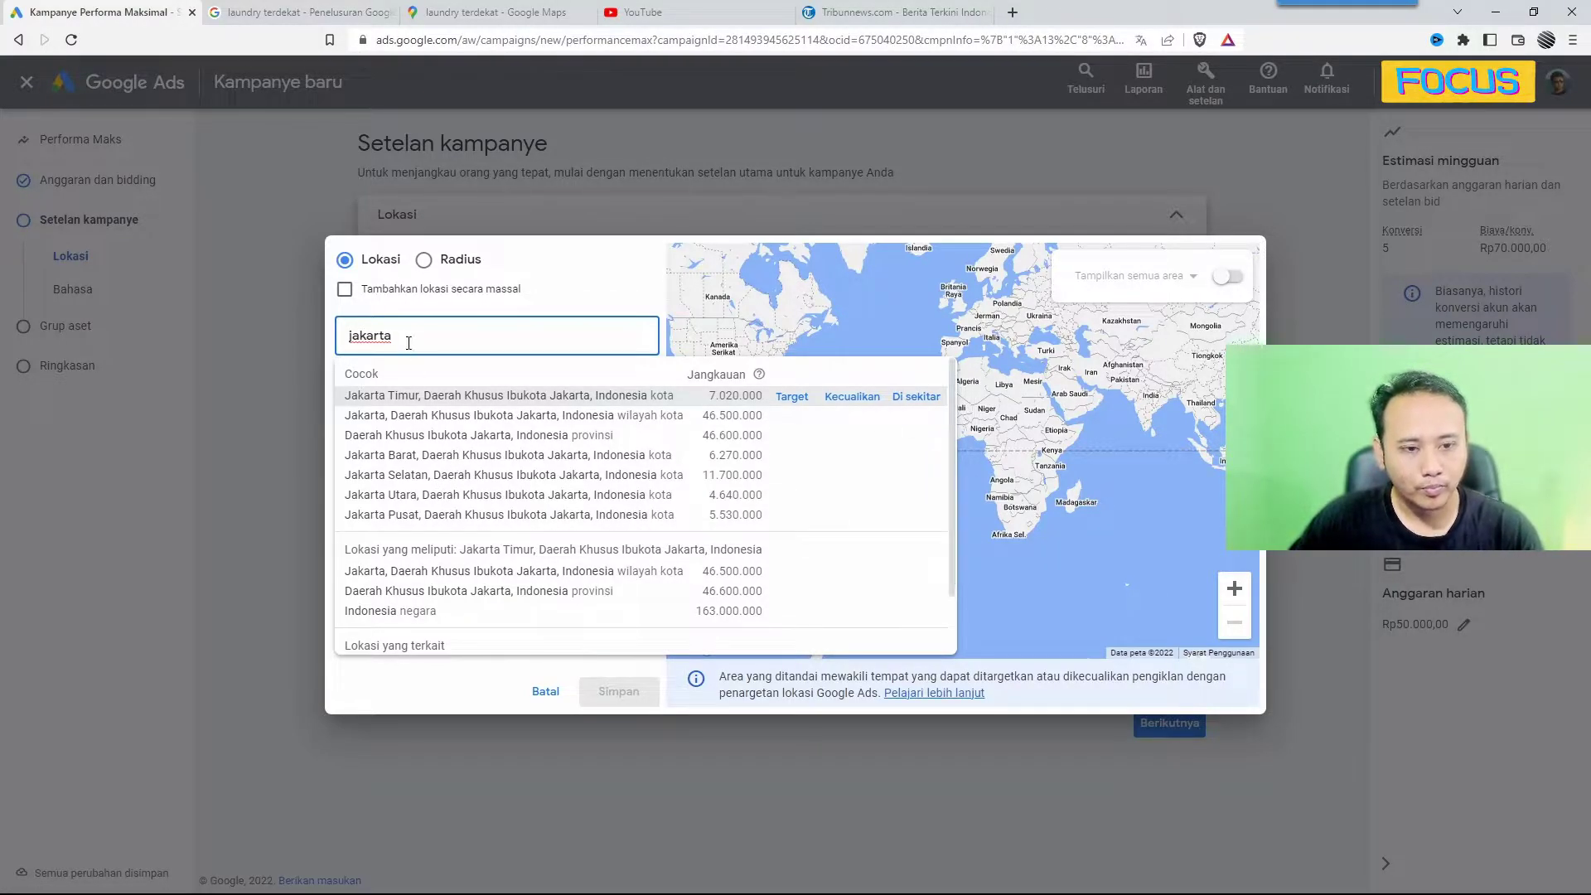
pyautogui.moveTo(400, 337); pyautogui.dragTo(341, 342)
pyautogui.write('menteng')
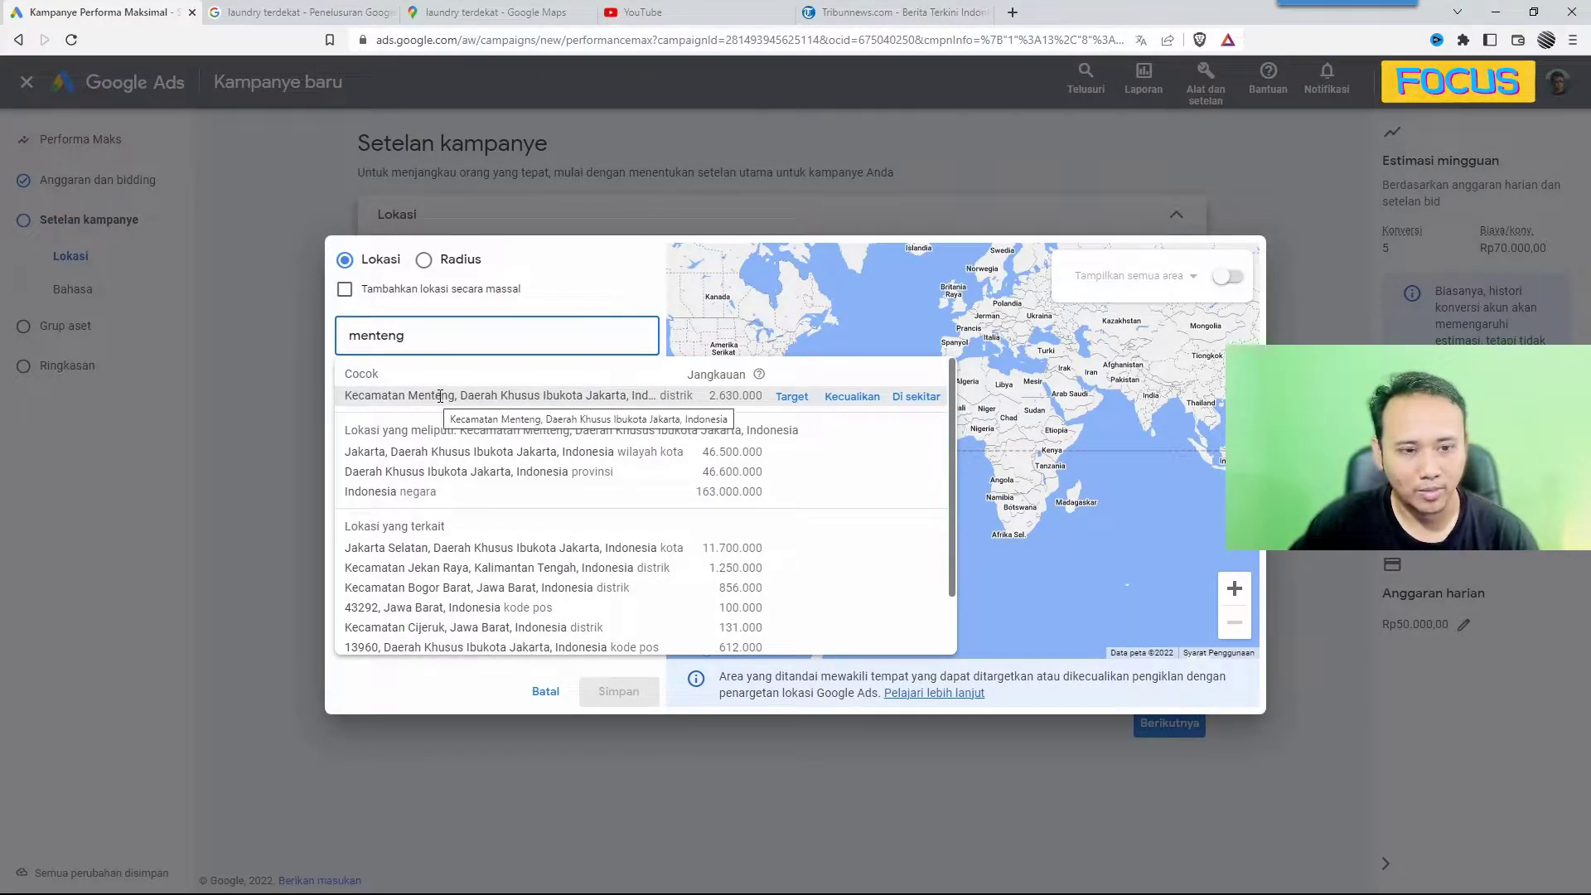
pyautogui.click(788, 403)
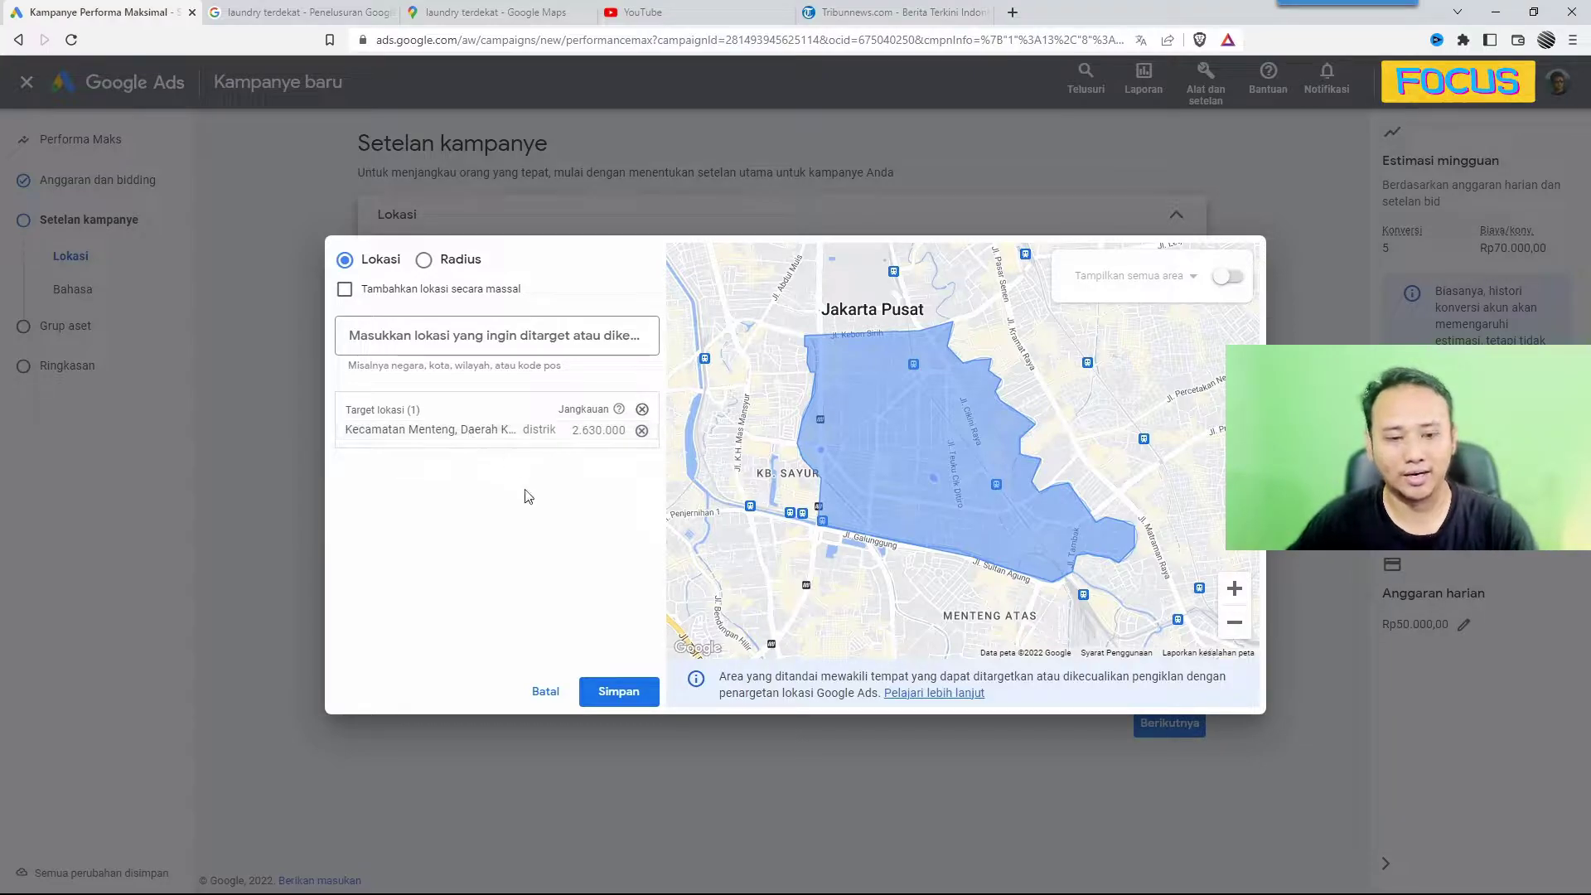
pyautogui.click(618, 693)
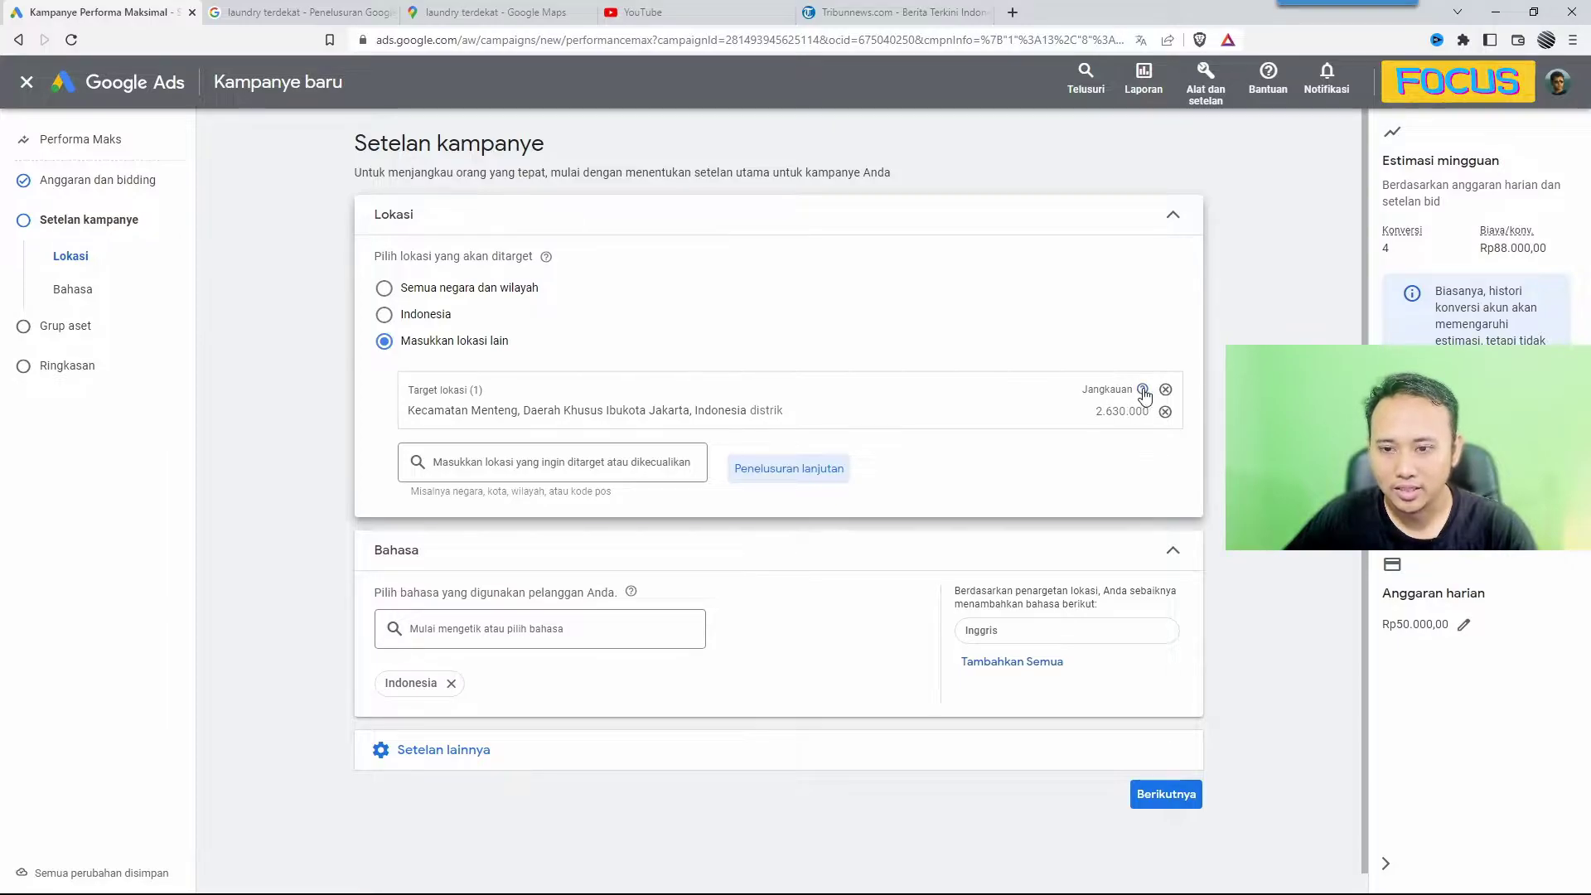
pyautogui.moveTo(1143, 393)
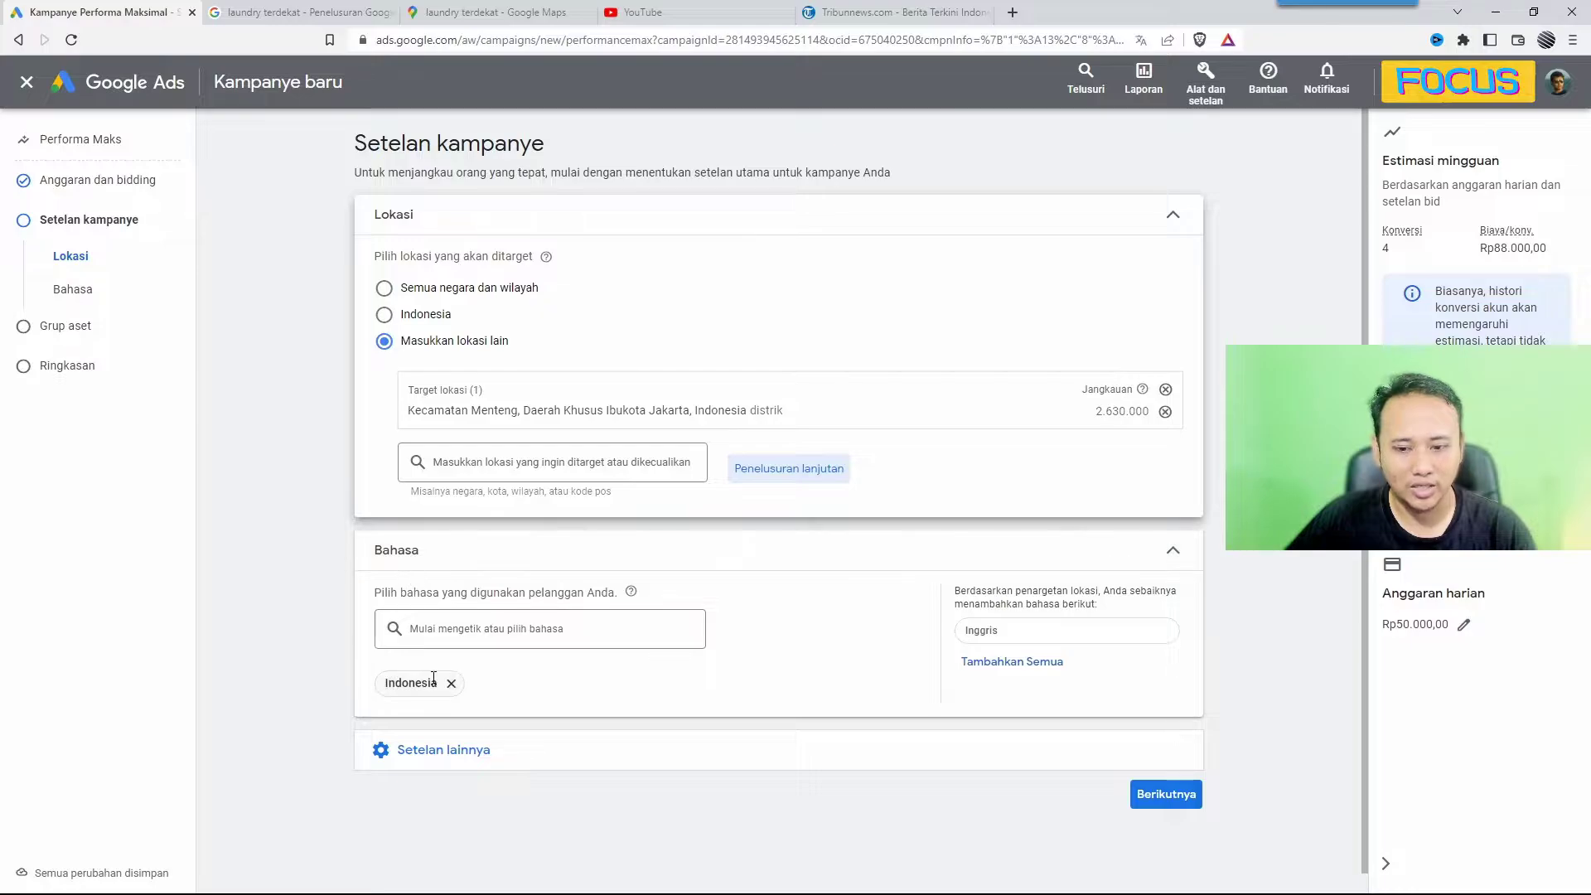
# Step: Expand the additional campaign settings and open the ad schedule for editing
pyautogui.scroll(-1, 433, 677)
pyautogui.click(432, 733)
pyautogui.scroll(-2, 315, 699)
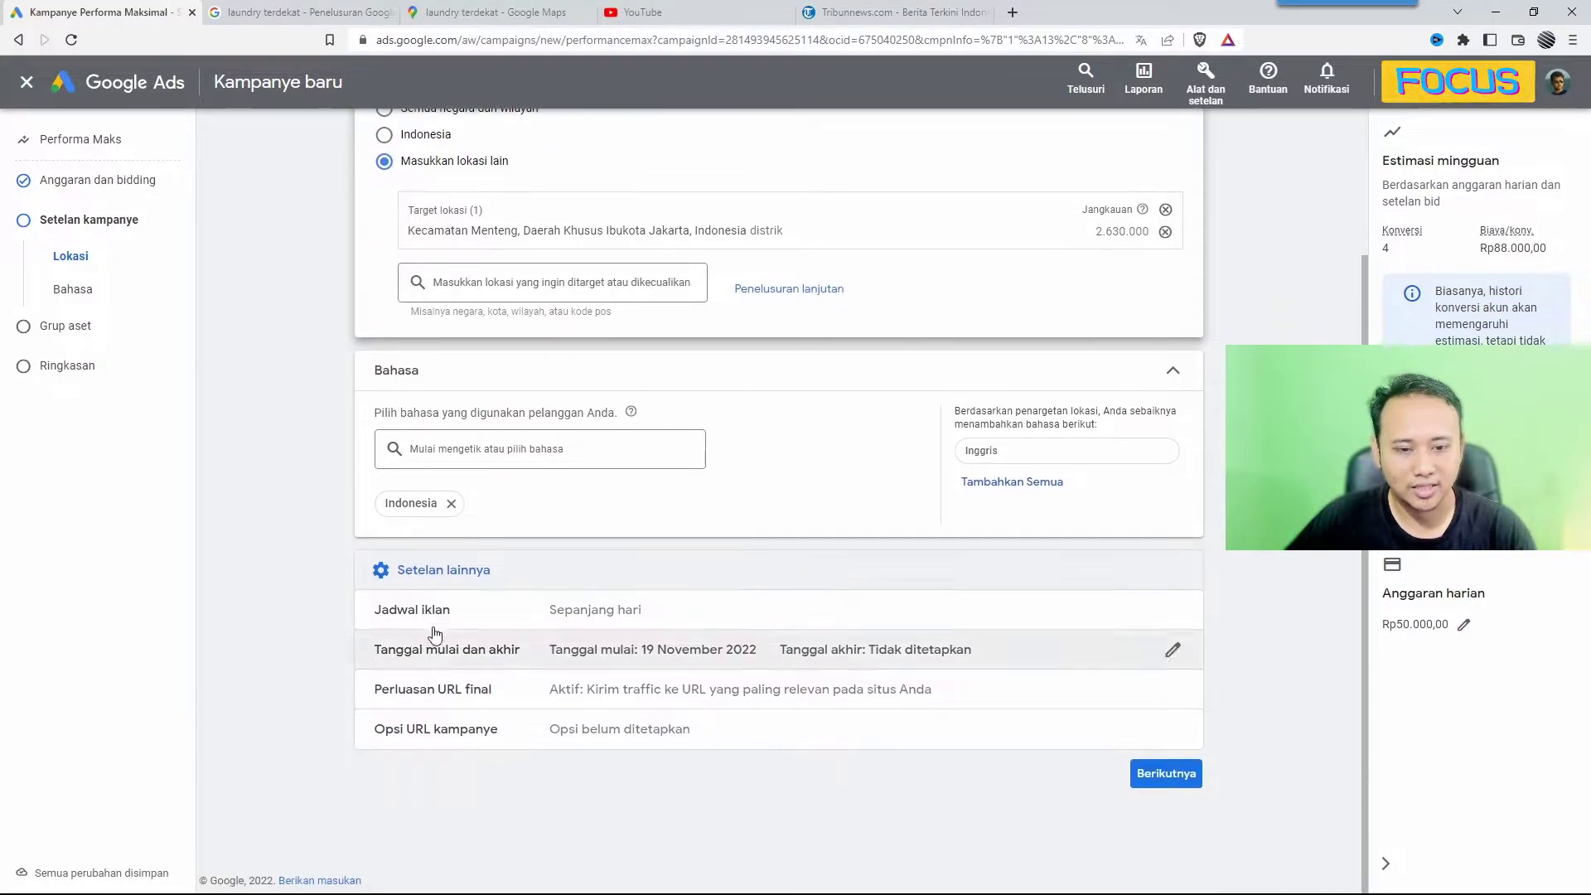
pyautogui.click(642, 617)
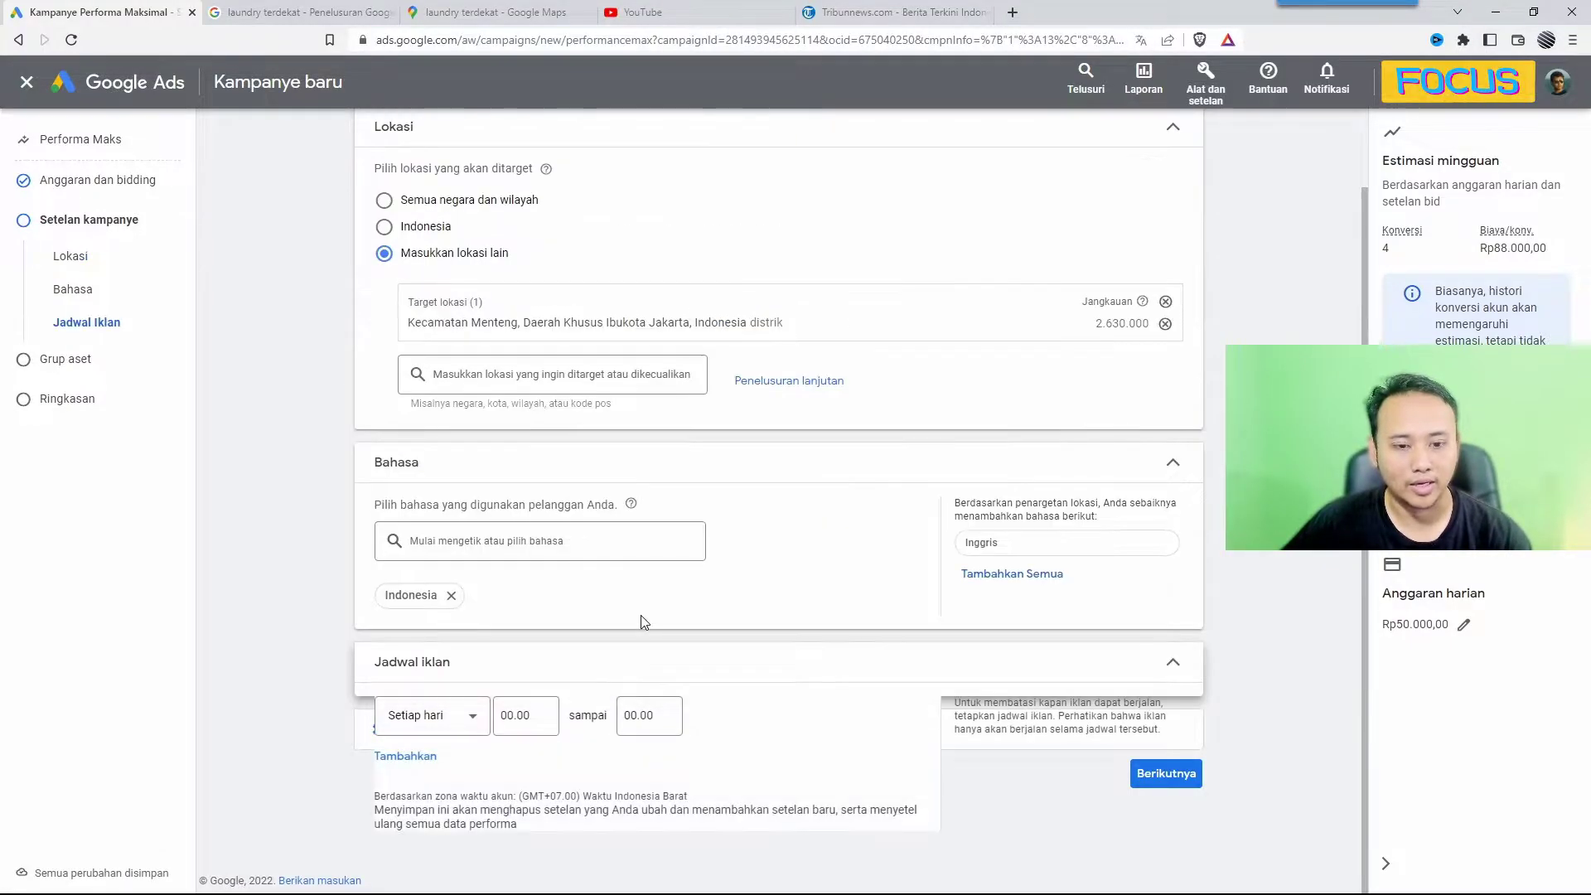
pyautogui.scroll(-1, 623, 607)
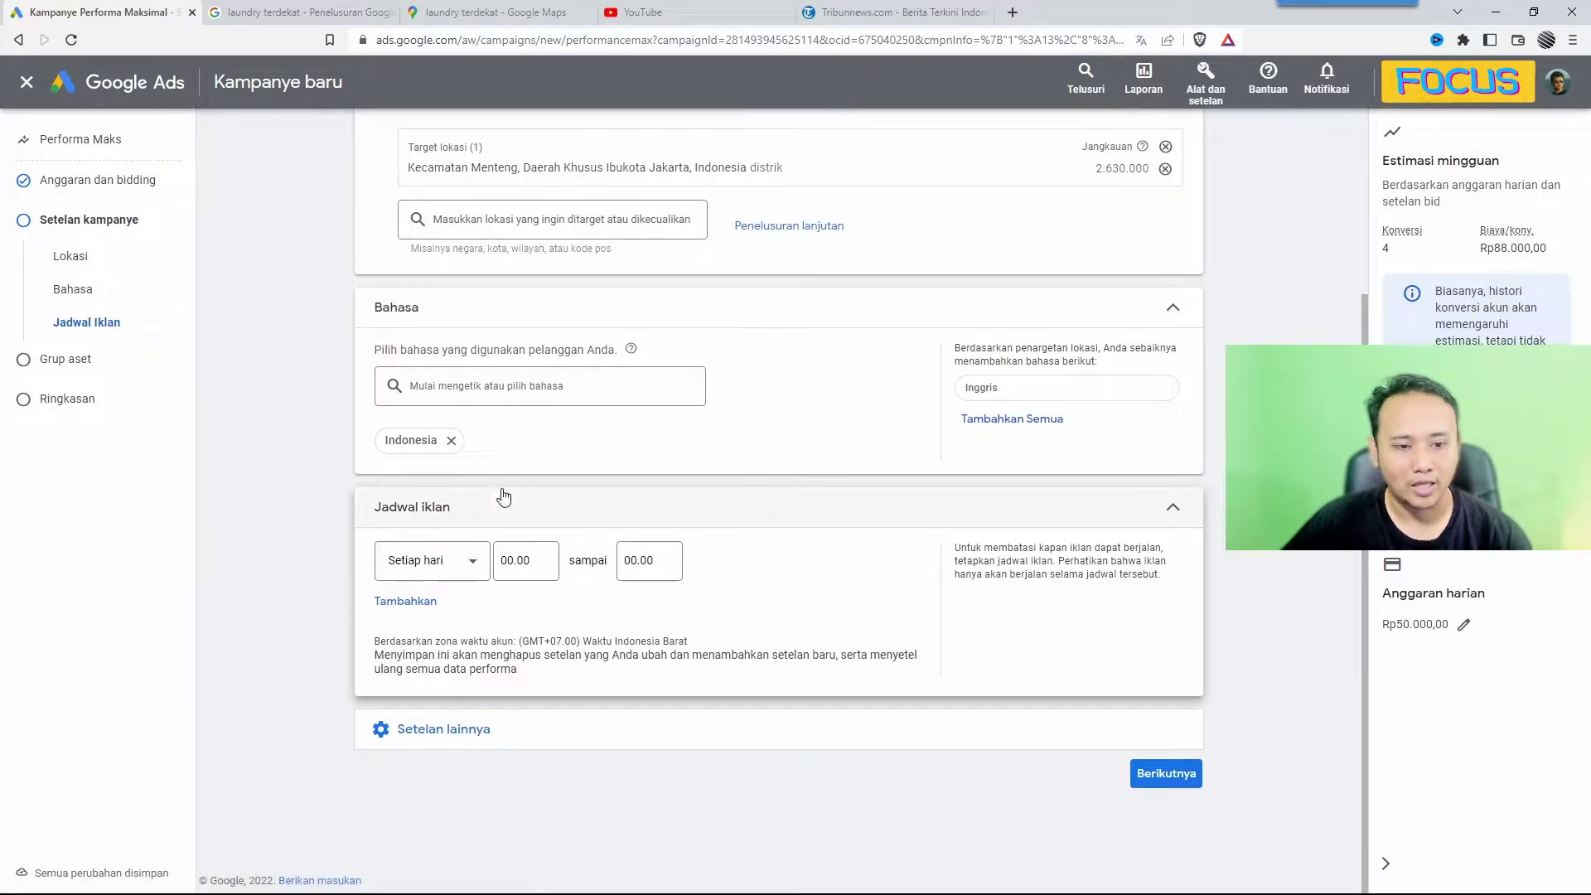
# Step: Keep the ad schedule on Setiap hari and set its start time to 08.00
pyautogui.click(437, 565)
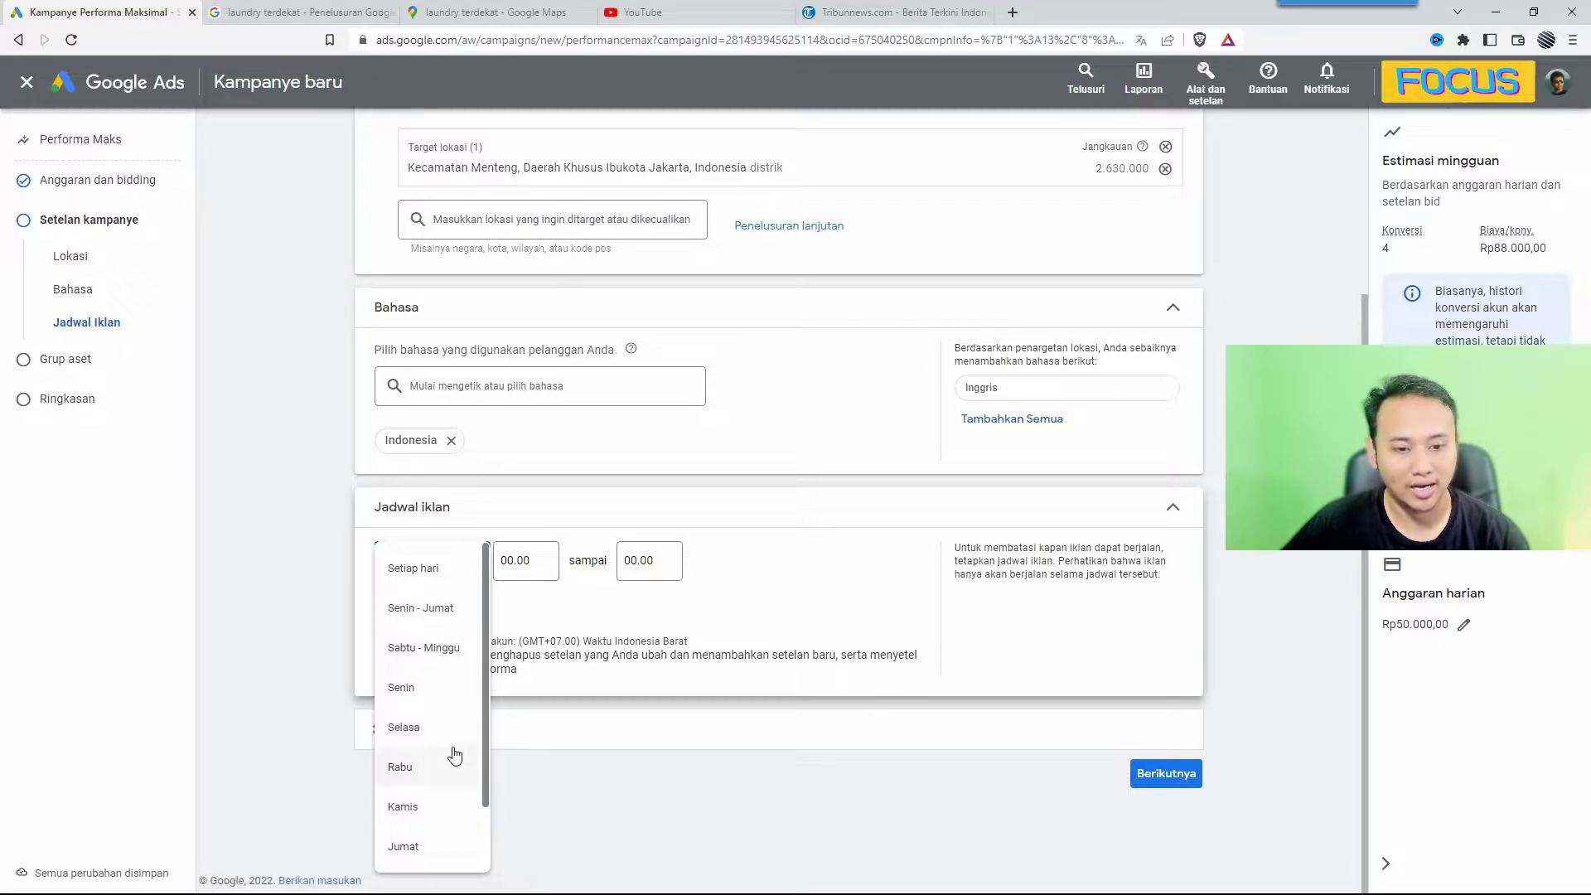
pyautogui.click(540, 563)
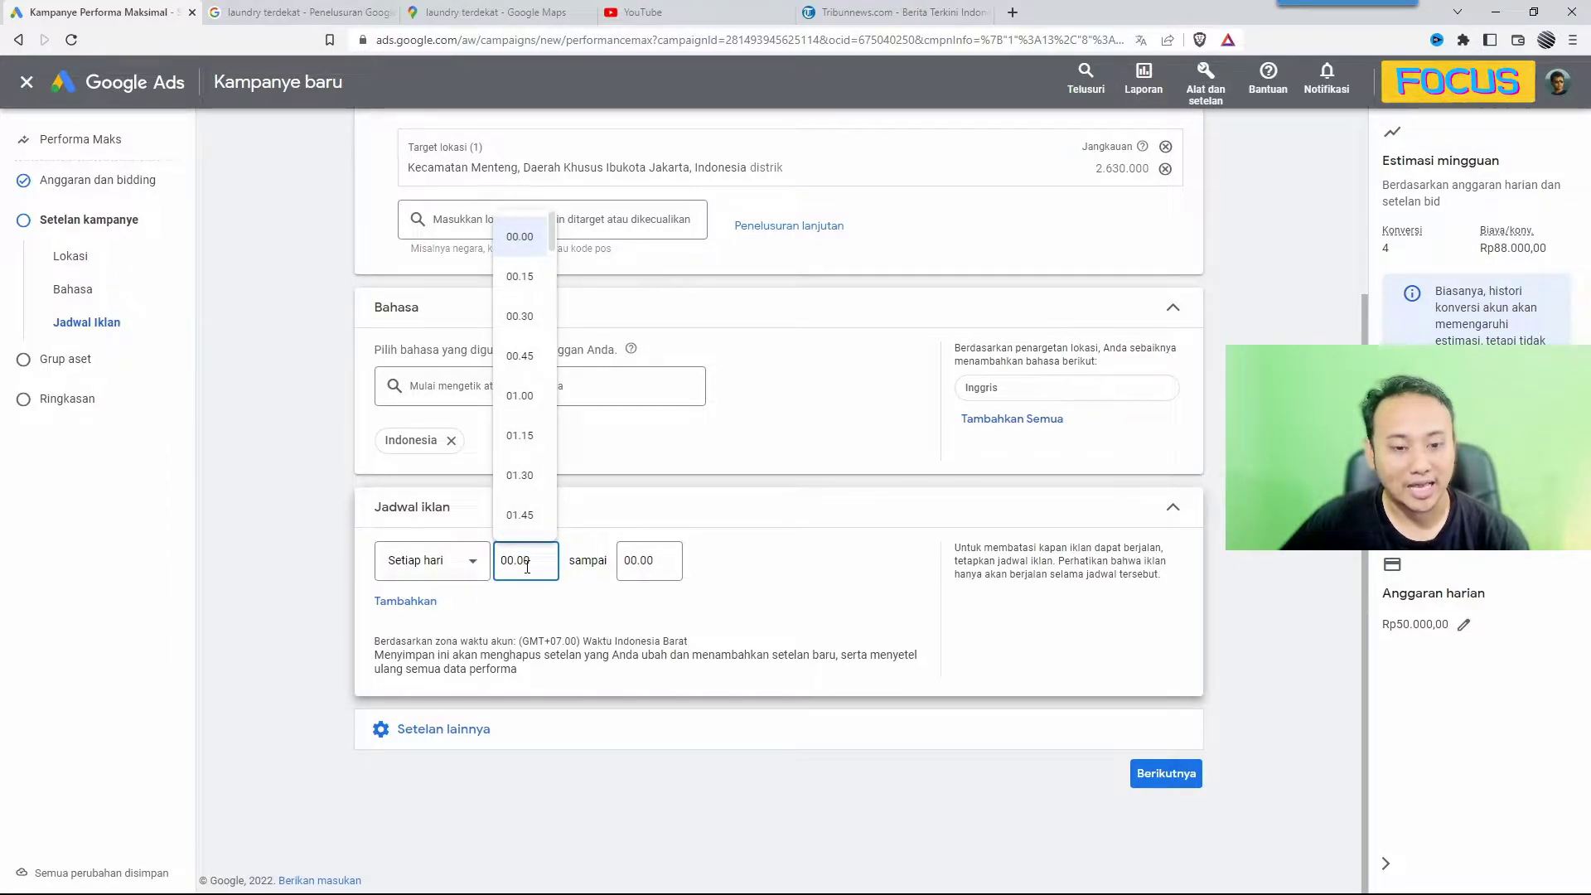
pyautogui.click(467, 564)
pyautogui.click(452, 568)
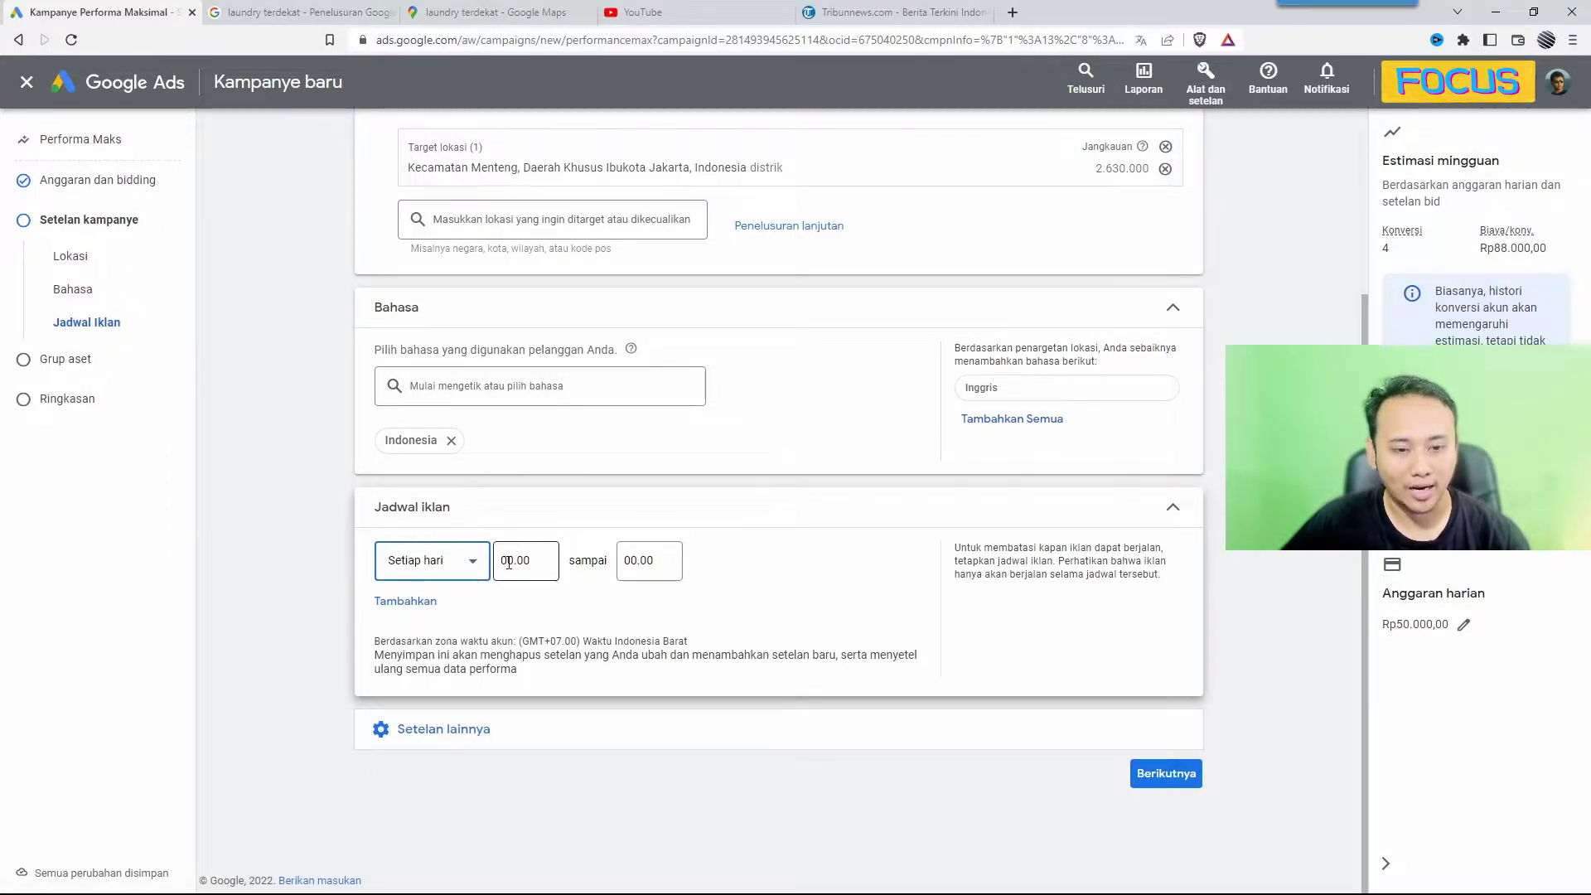
pyautogui.click(509, 563)
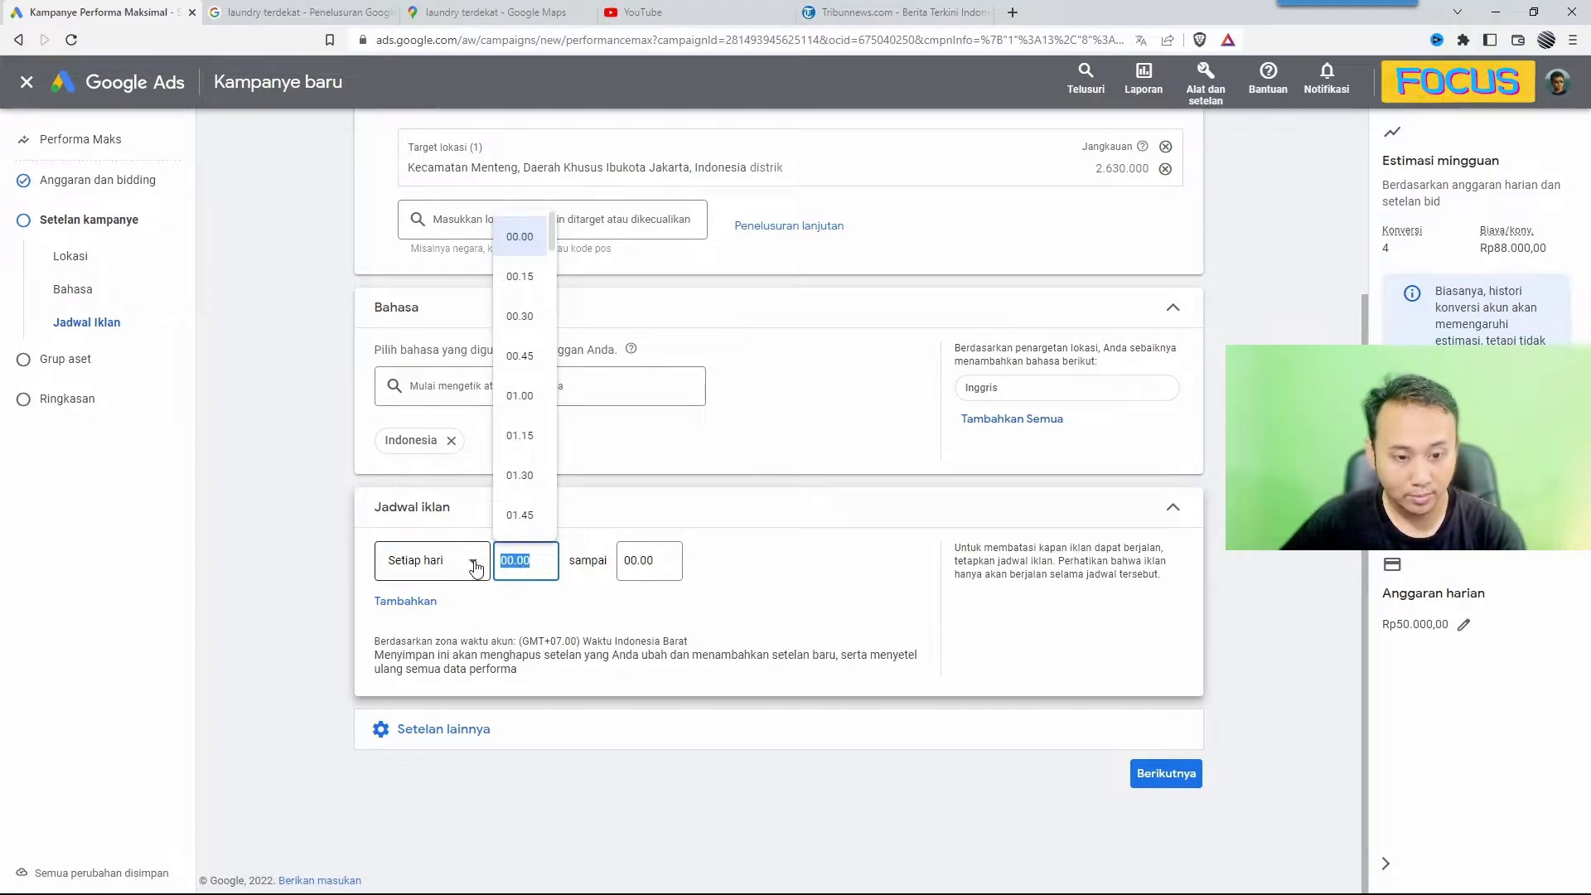
pyautogui.write('08')
pyautogui.scroll(-5, 519, 439)
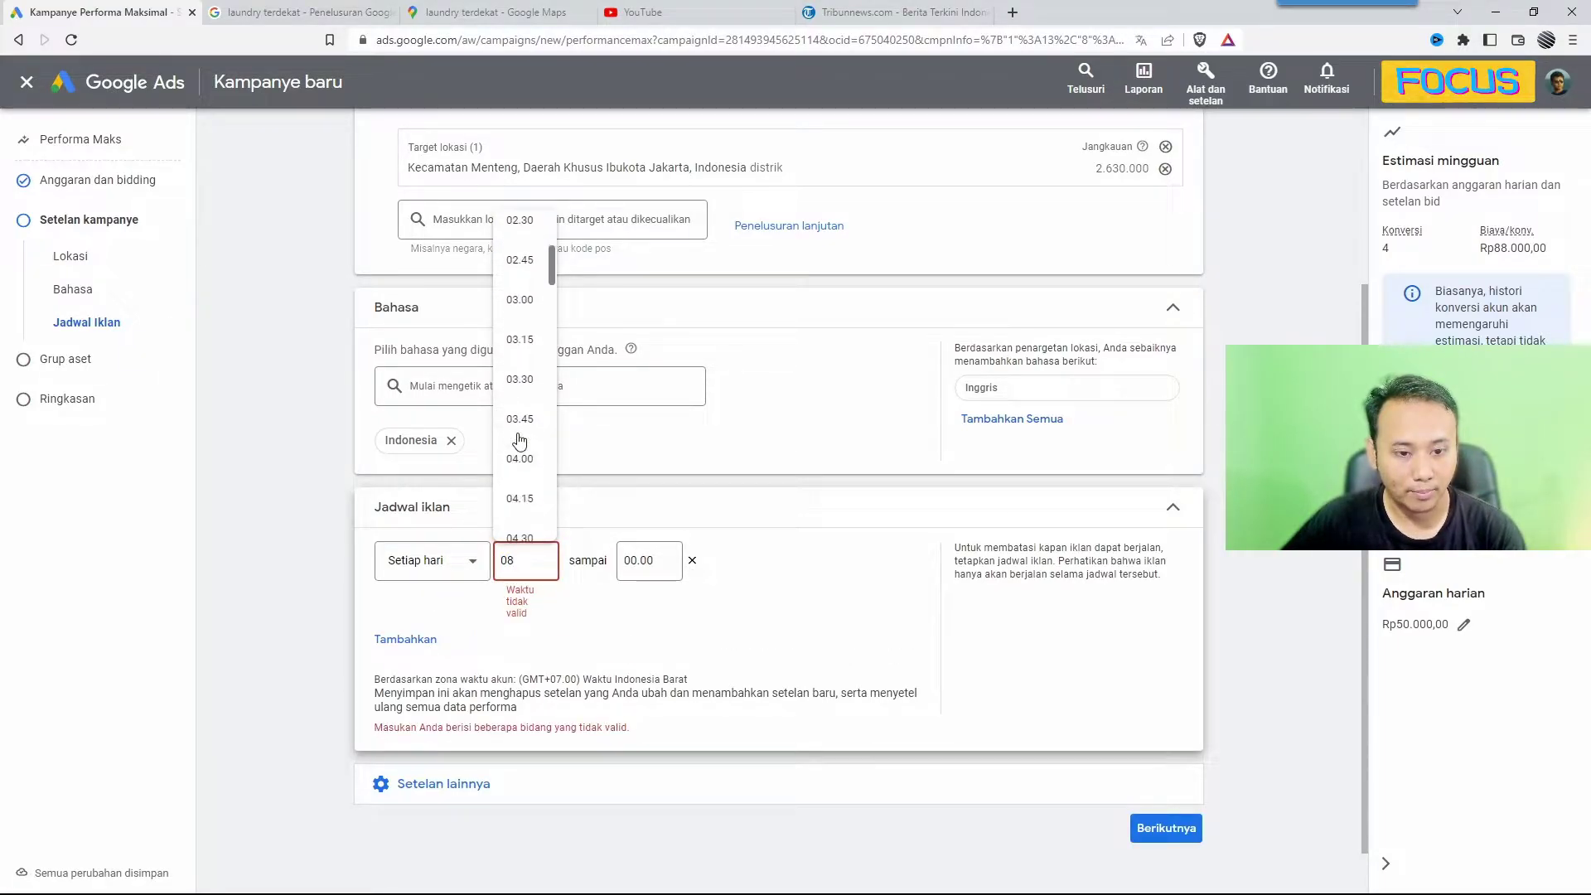
pyautogui.scroll(-10, 520, 439)
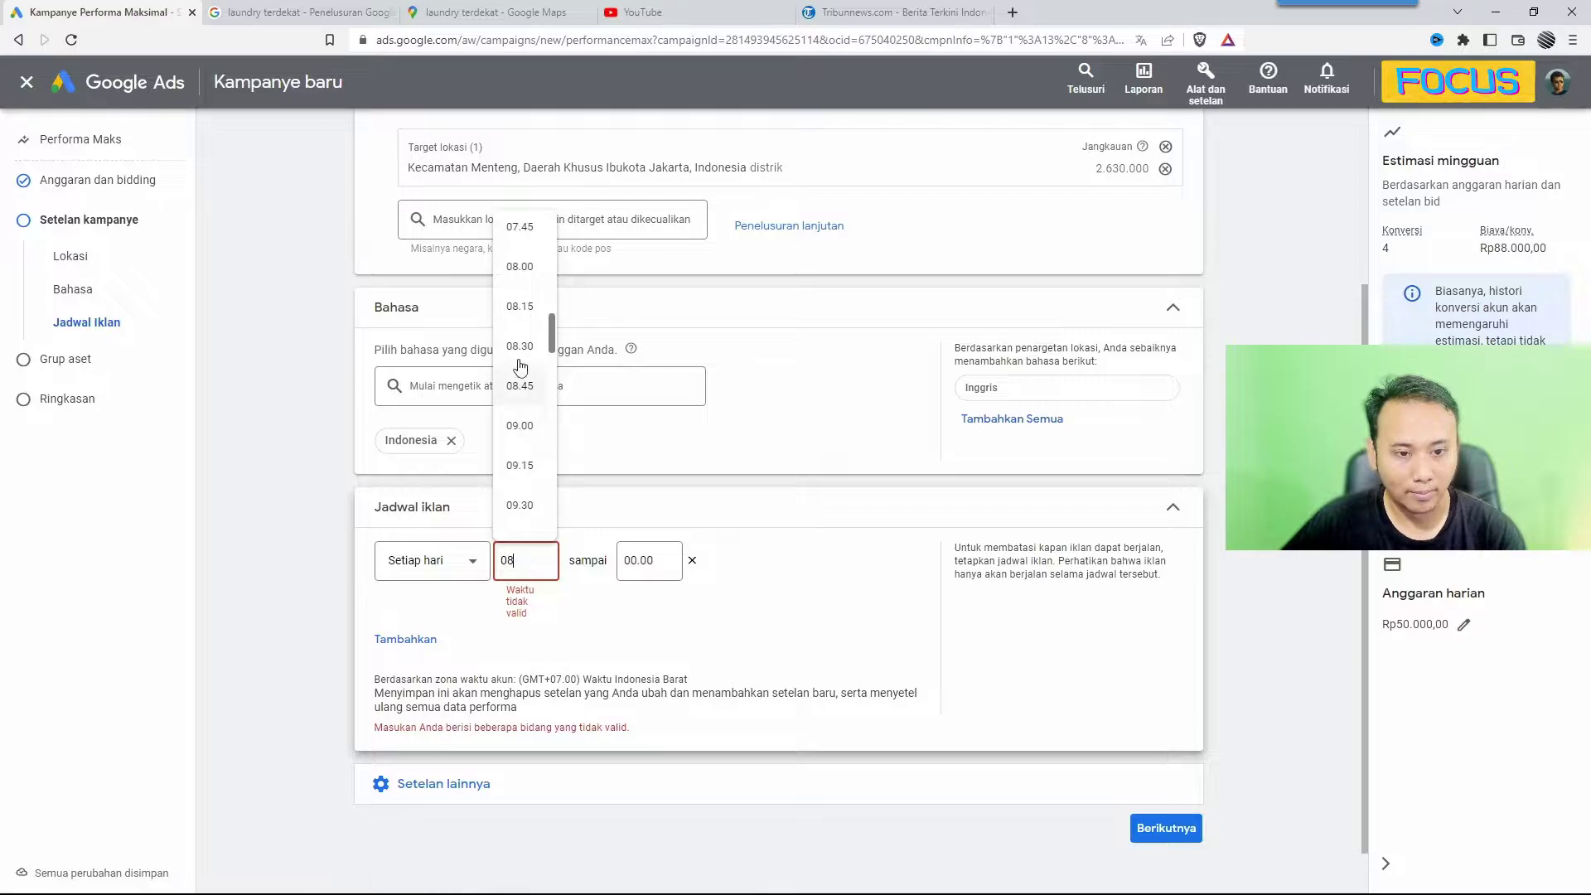
pyautogui.click(526, 290)
# Step: Set the ad schedule's end time to 21.00
pyautogui.click(646, 560)
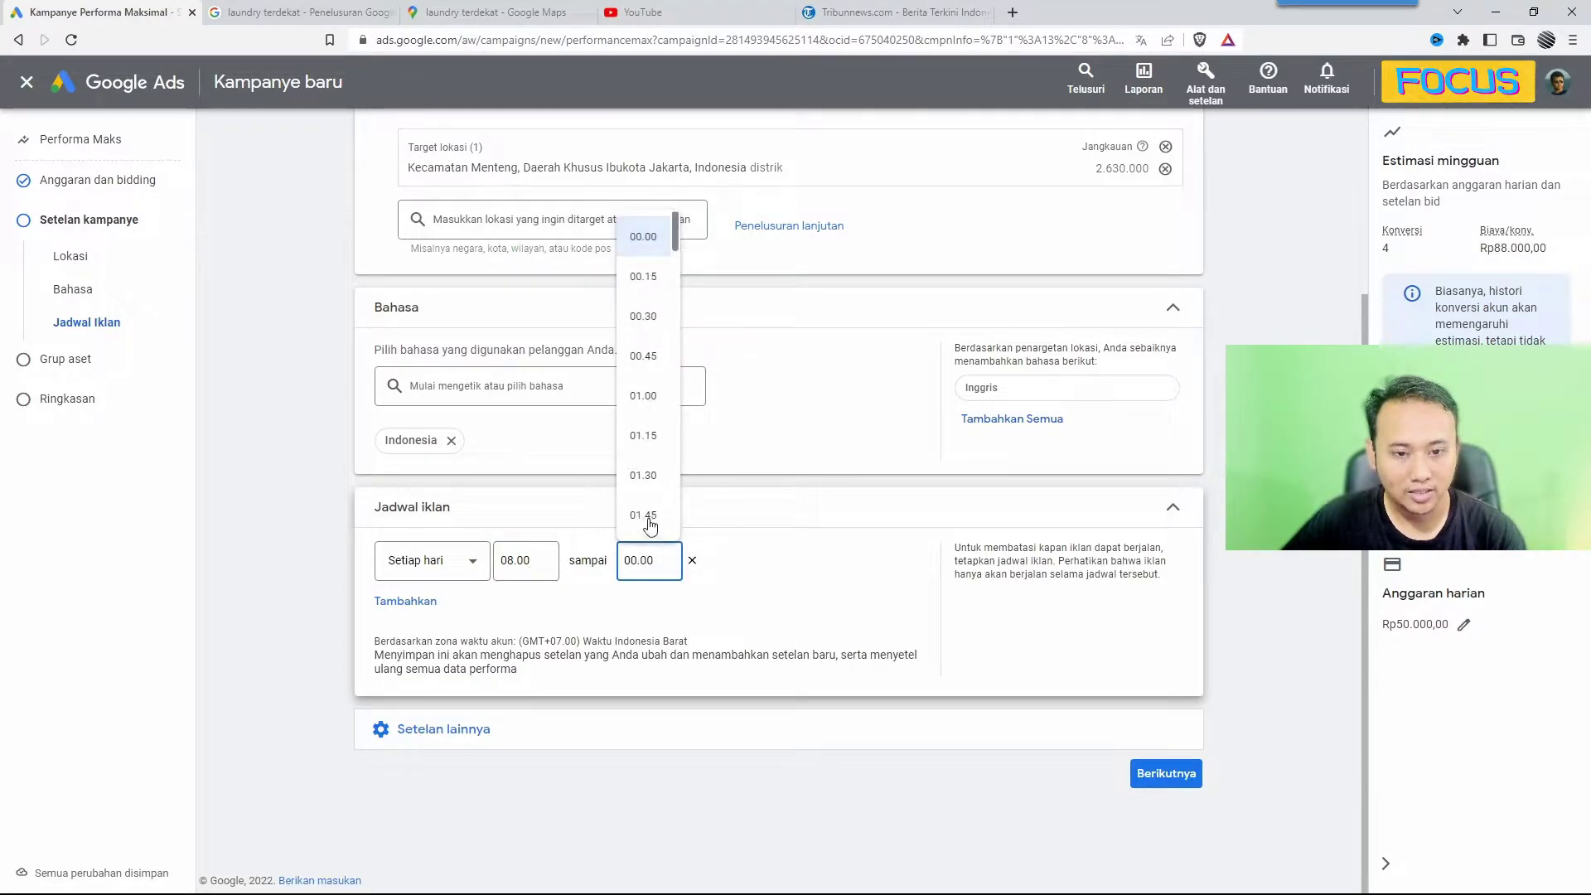
pyautogui.scroll(-20, 648, 505)
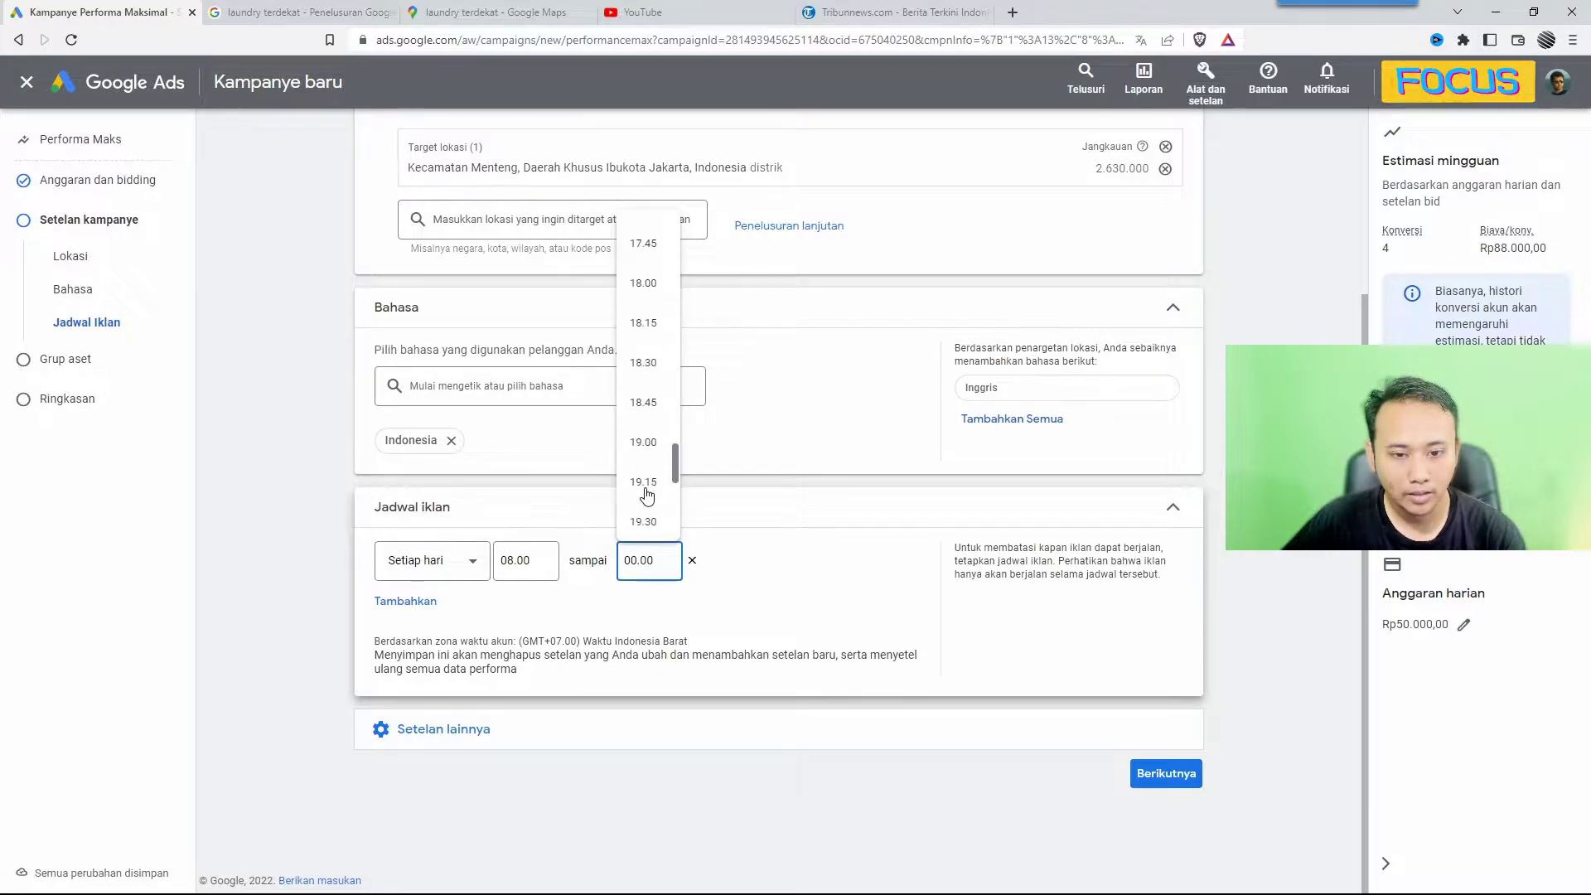
pyautogui.scroll(-3, 647, 494)
pyautogui.click(639, 449)
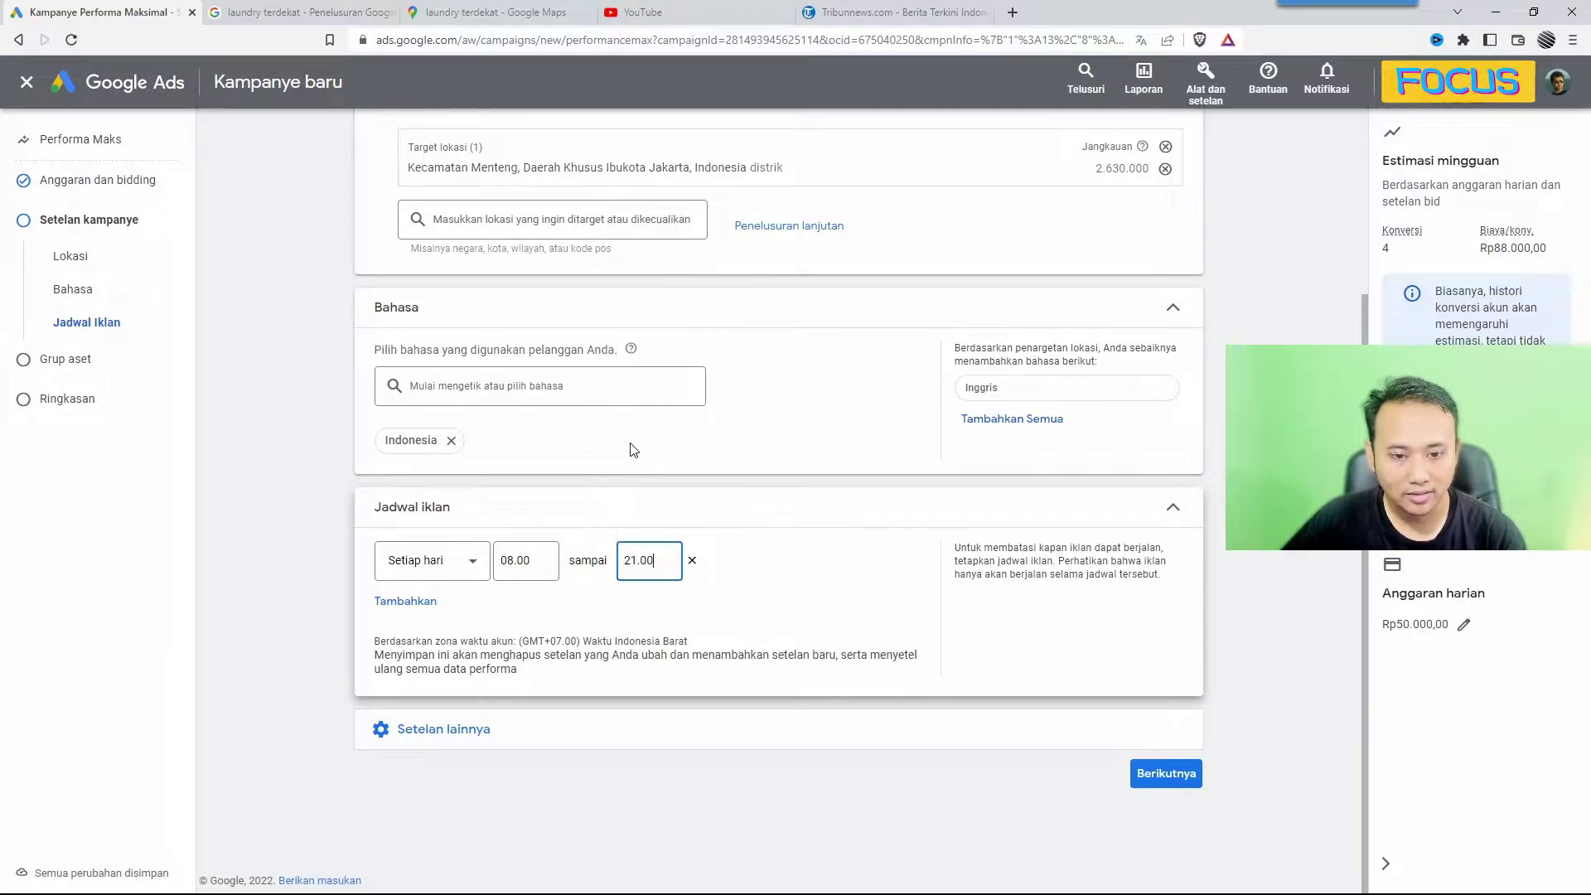
pyautogui.click(307, 528)
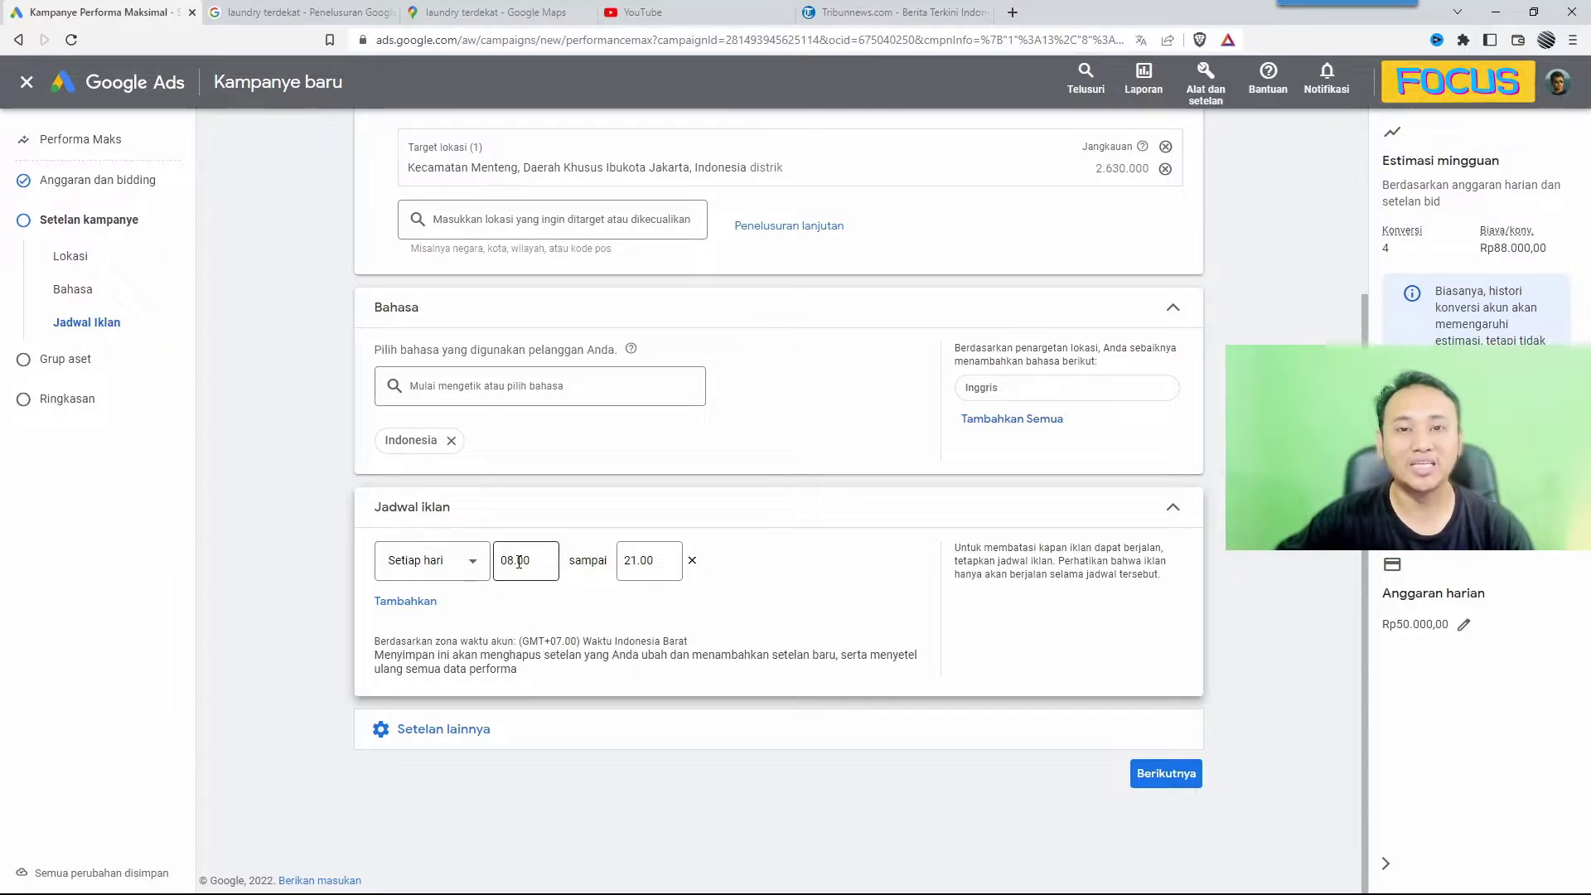
# Step: Expand the remaining additional settings, continue to the asset group setup, and keep the group name Grup Aset 1
pyautogui.click(365, 728)
pyautogui.scroll(-2, 584, 656)
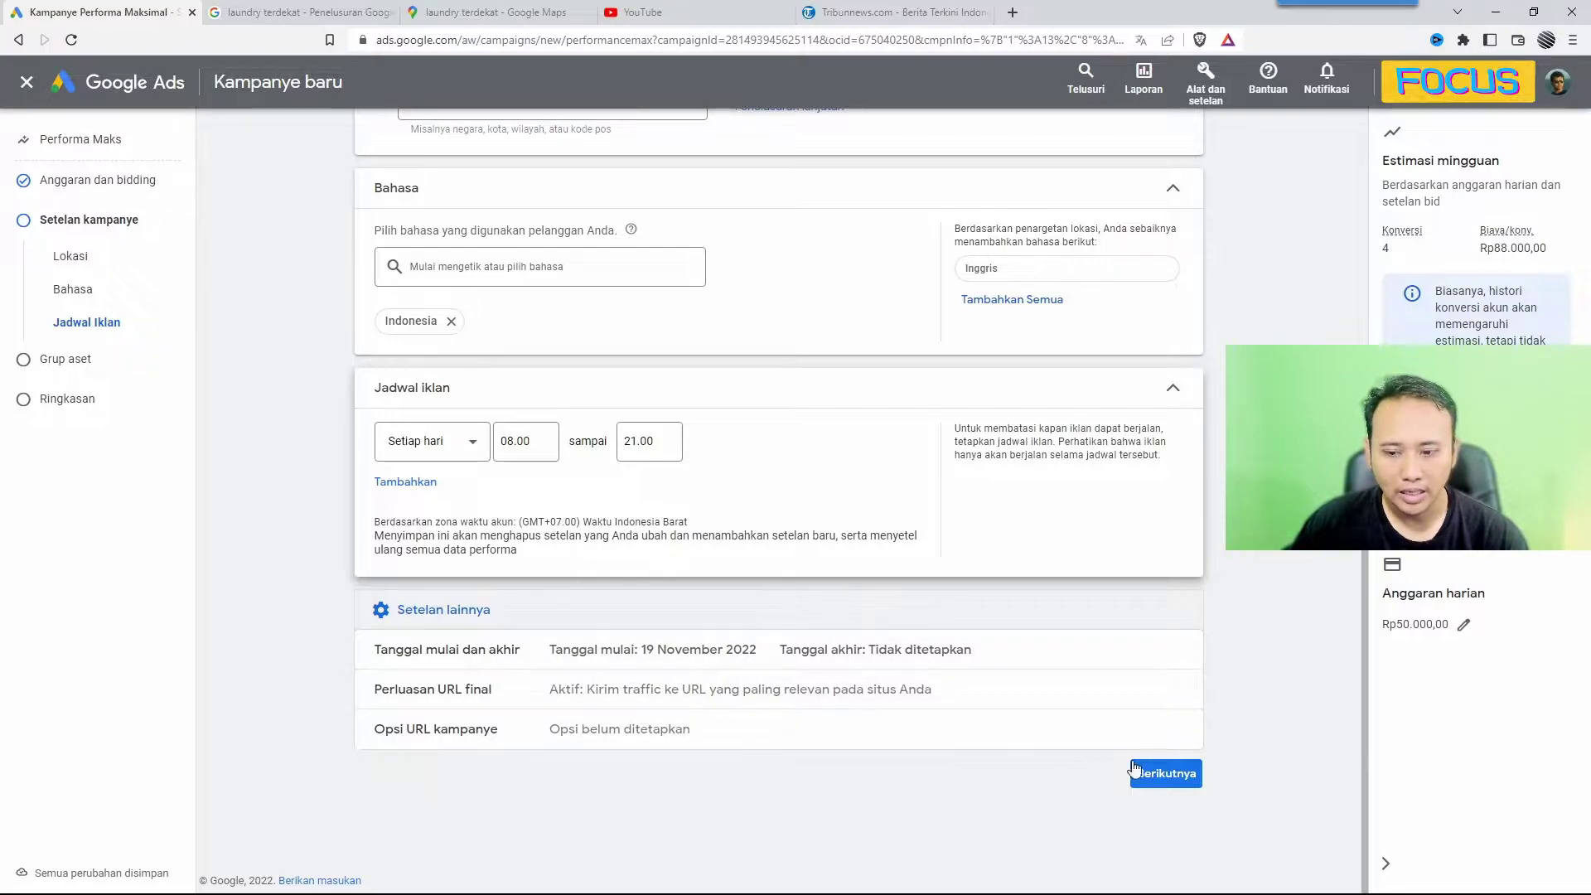
pyautogui.click(1157, 774)
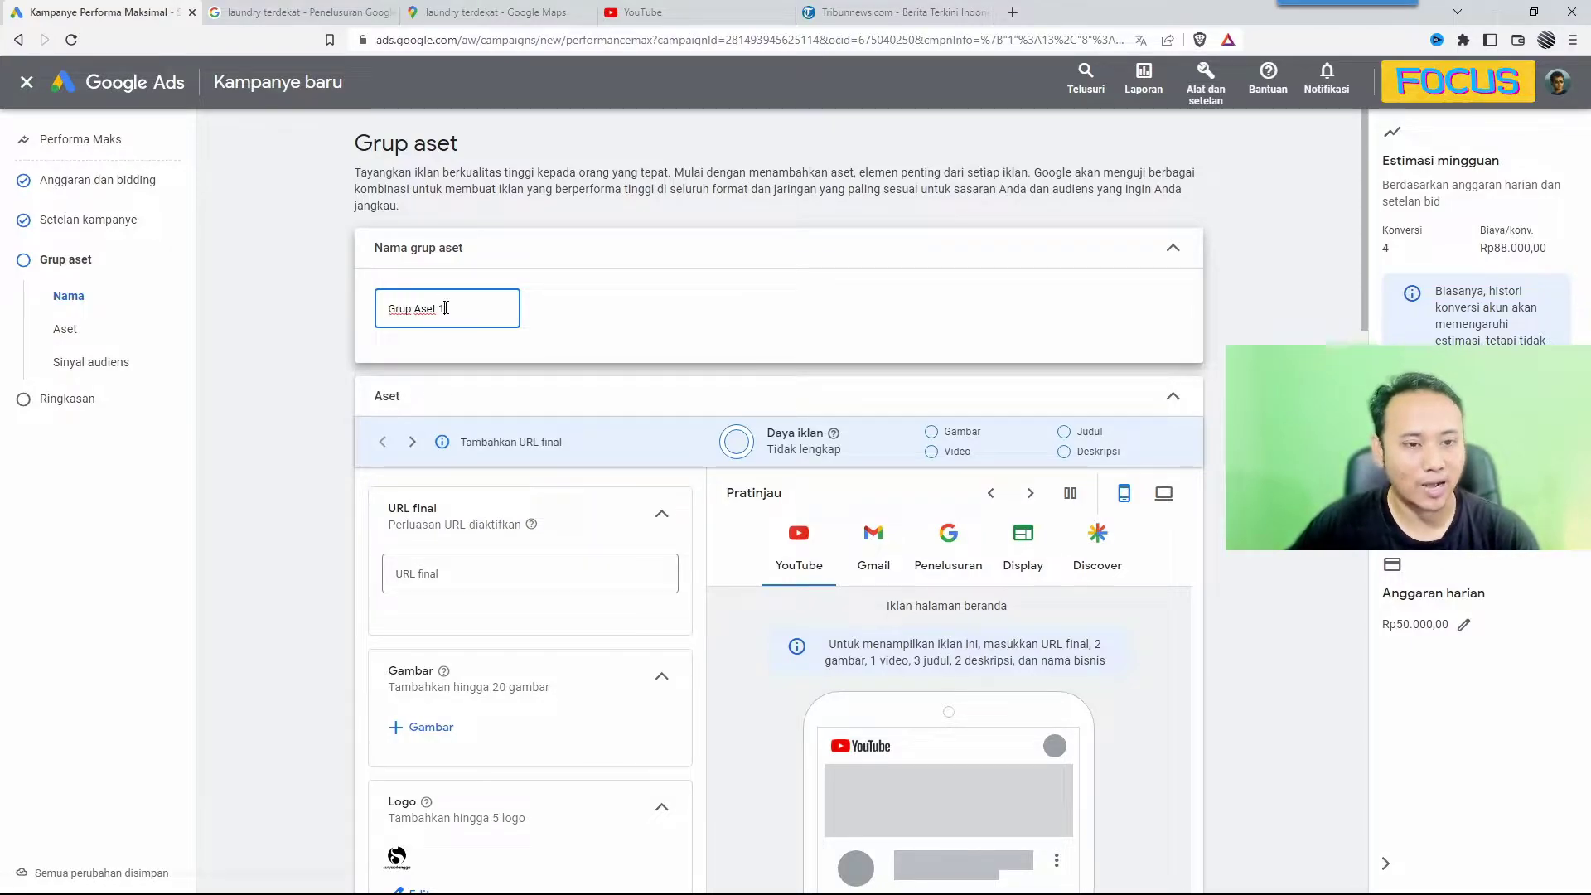
pyautogui.moveTo(446, 308); pyautogui.dragTo(384, 309)
pyautogui.click(320, 348)
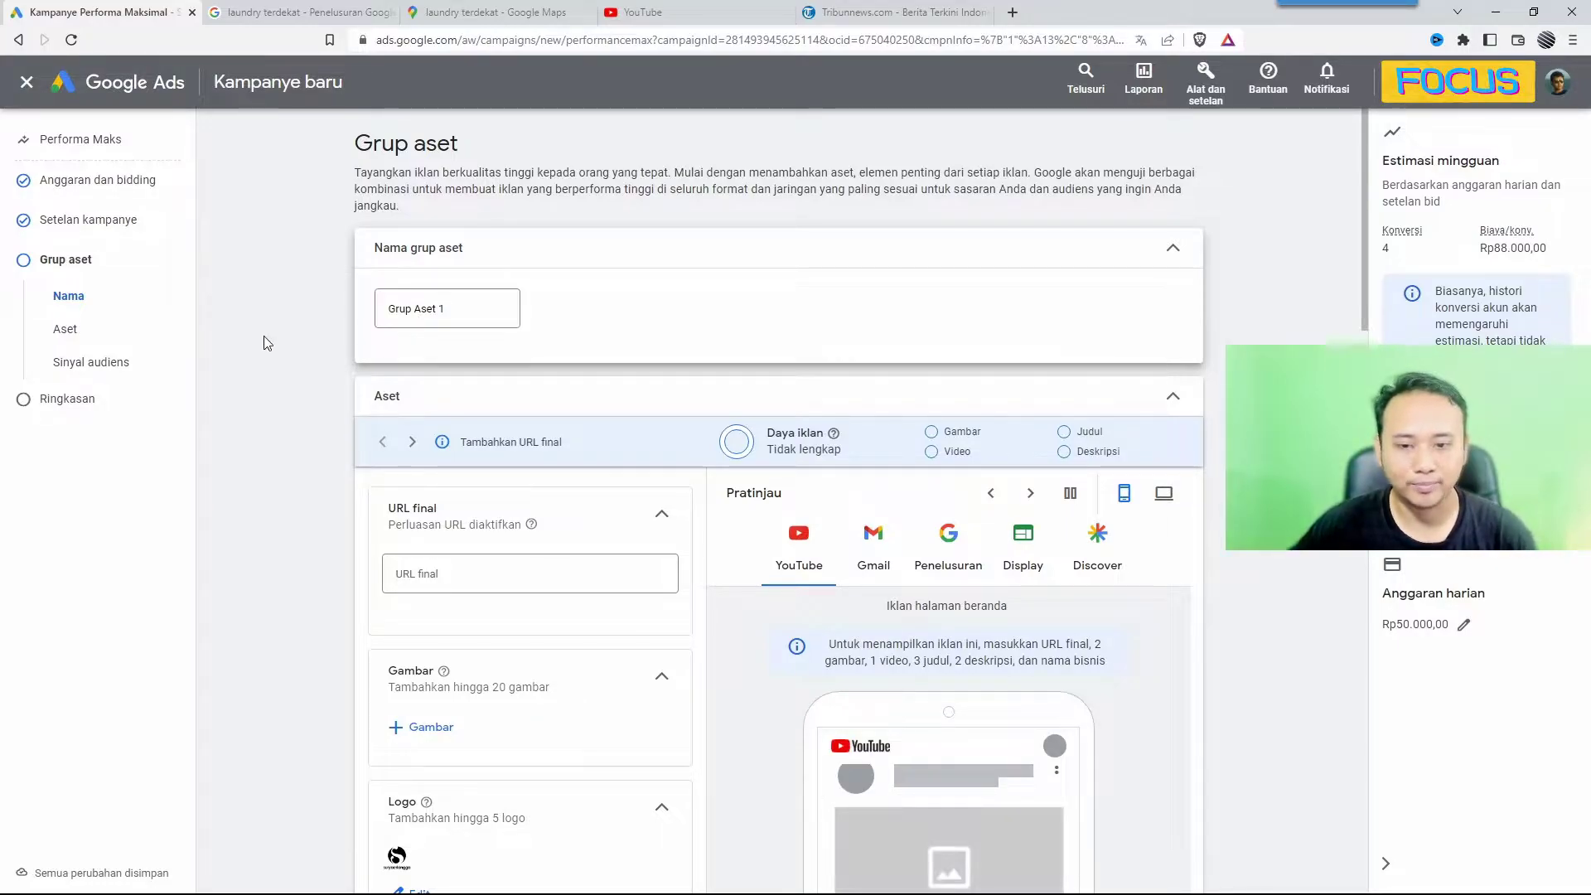
pyautogui.scroll(-3, 273, 356)
pyautogui.click(439, 325)
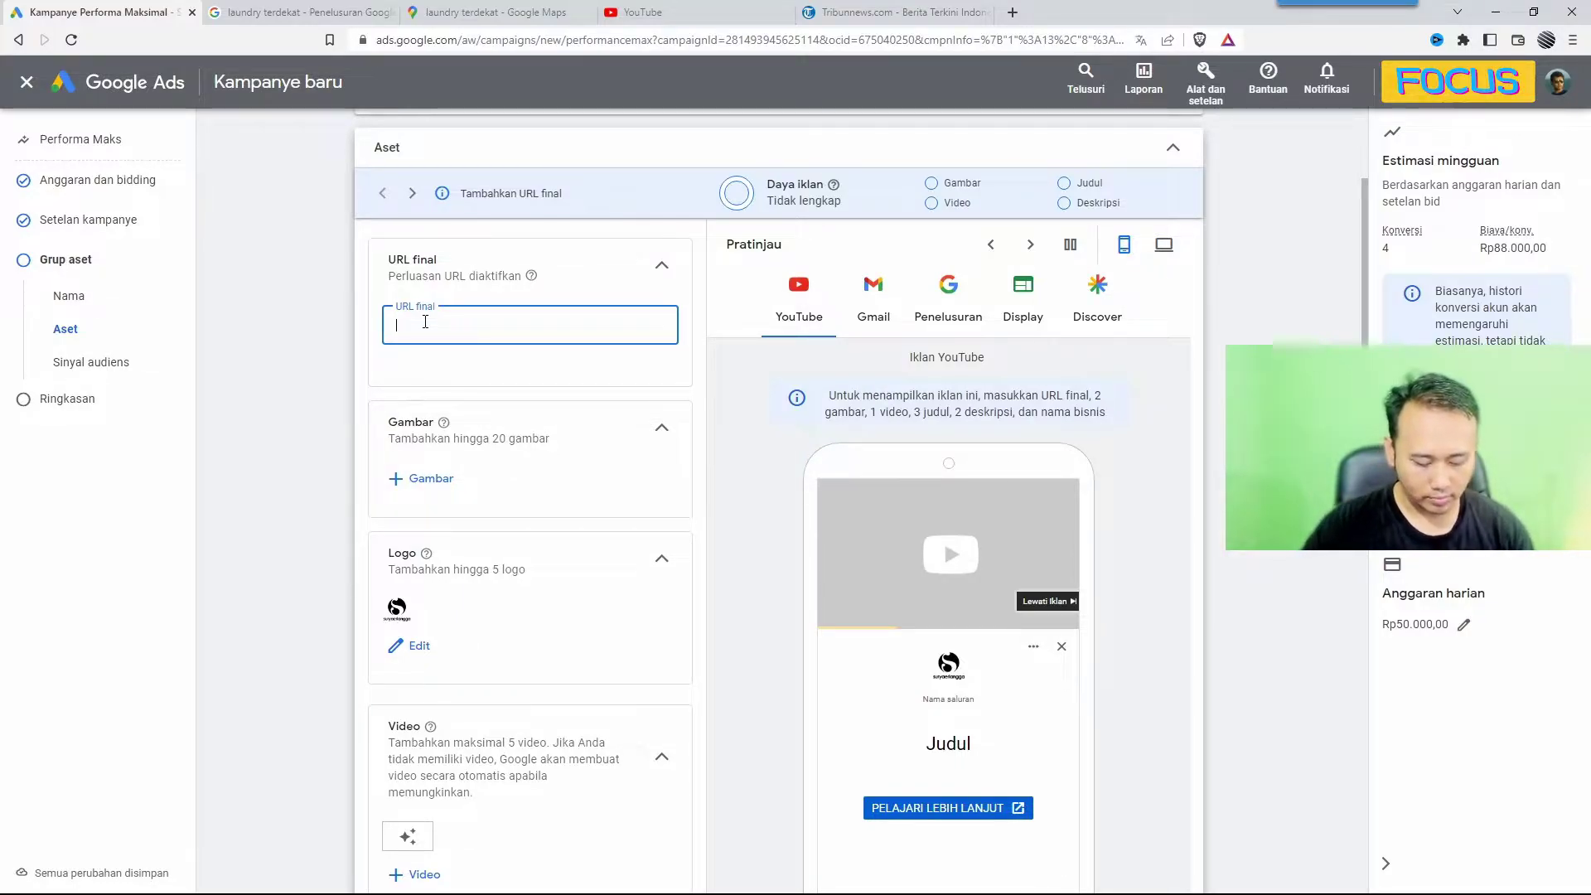
pyautogui.write('//')
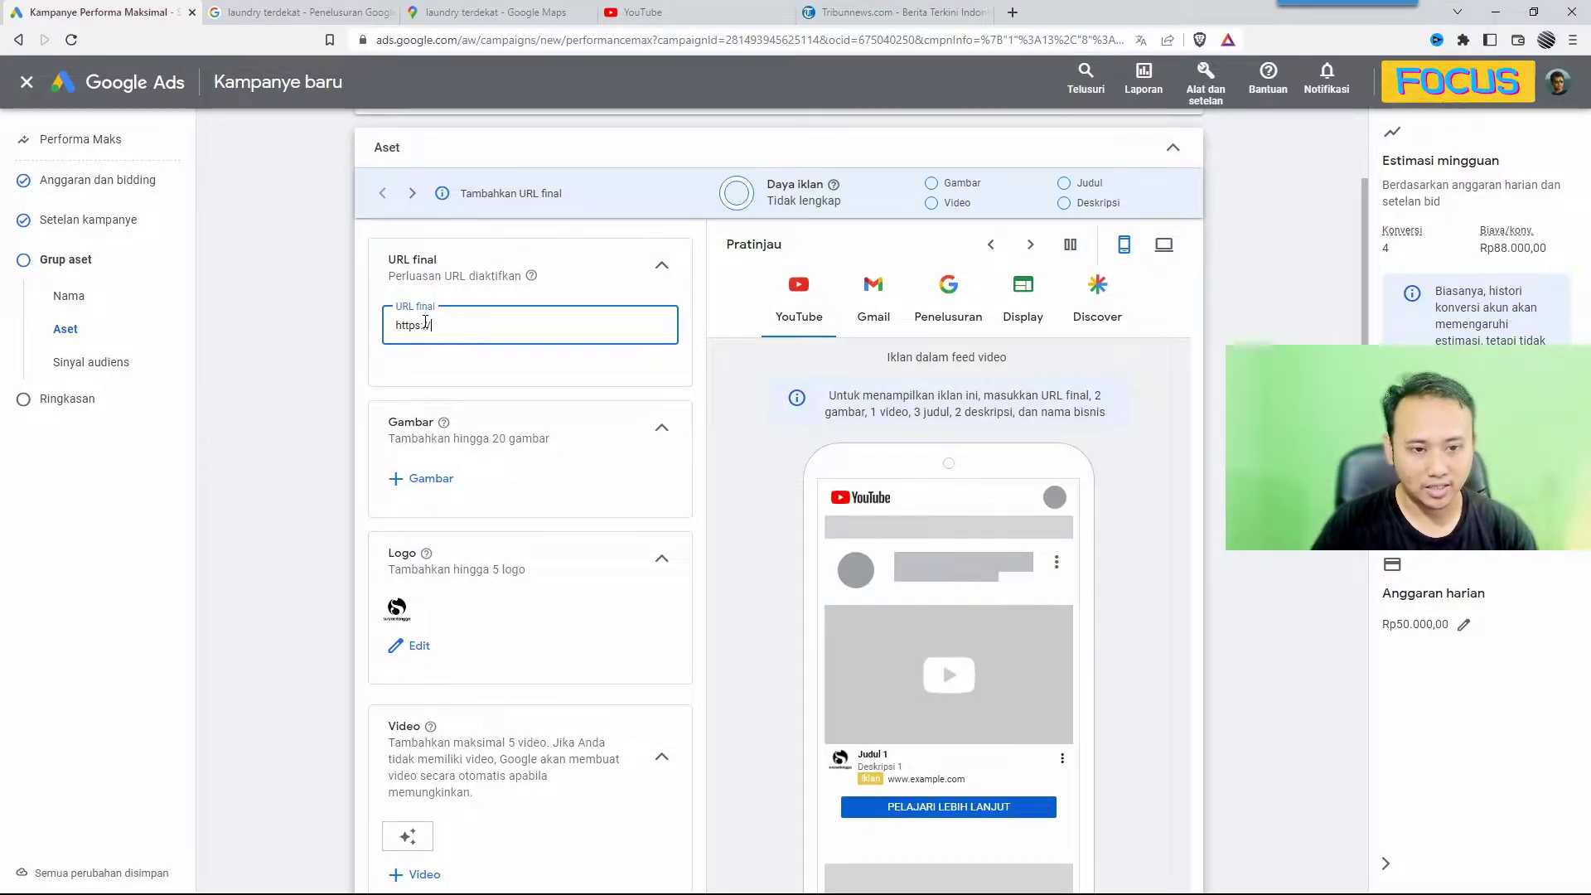
pyautogui.write('g.a')
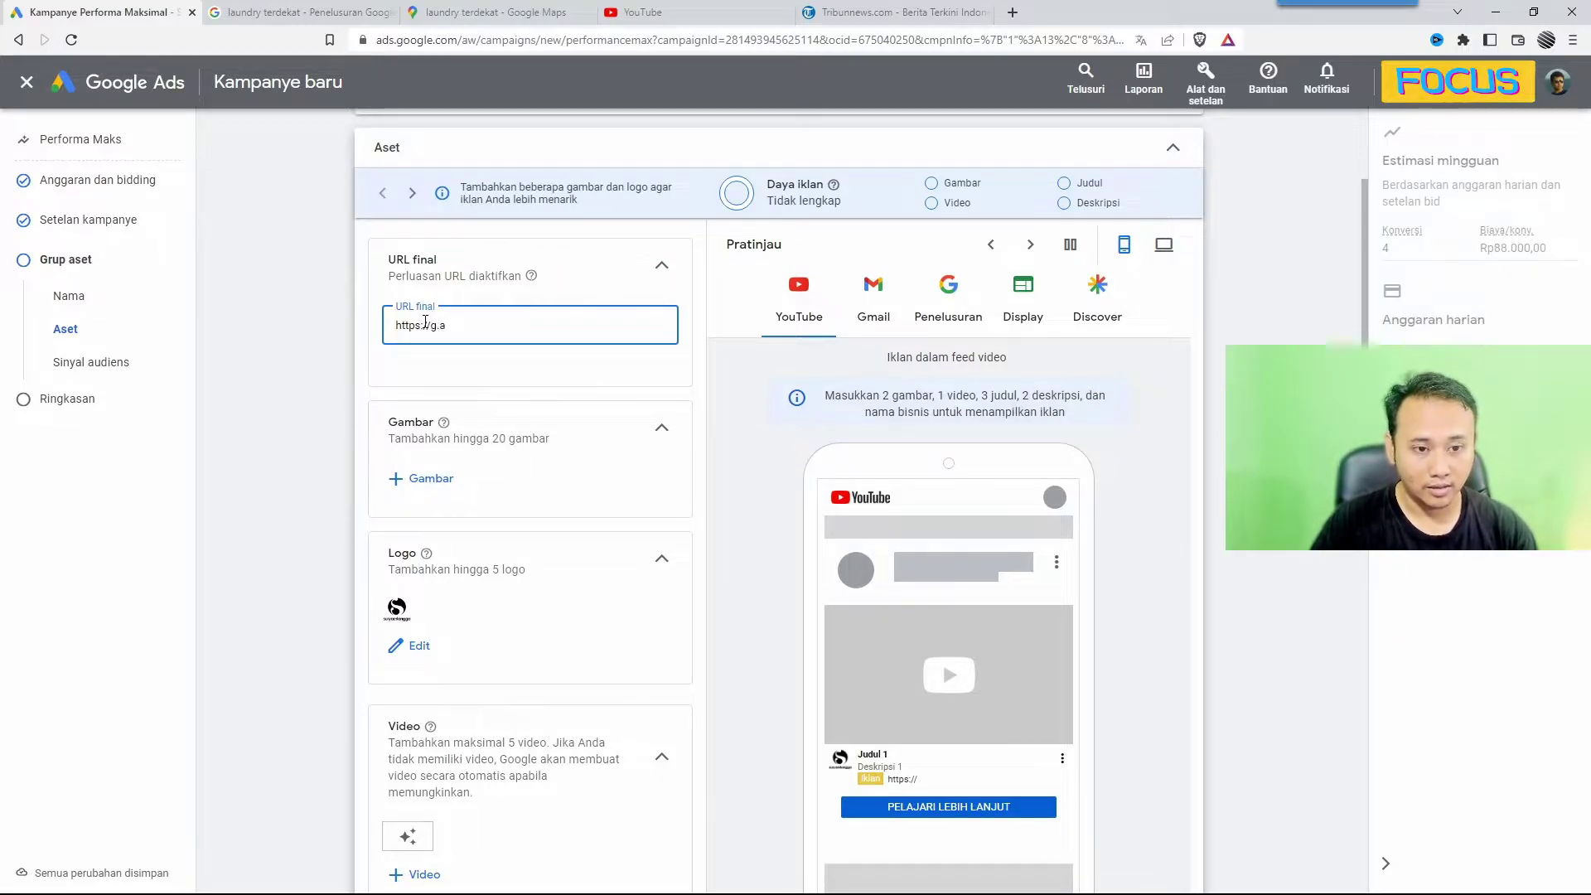
pyautogui.press('BackSpace')
pyautogui.write('page/s')
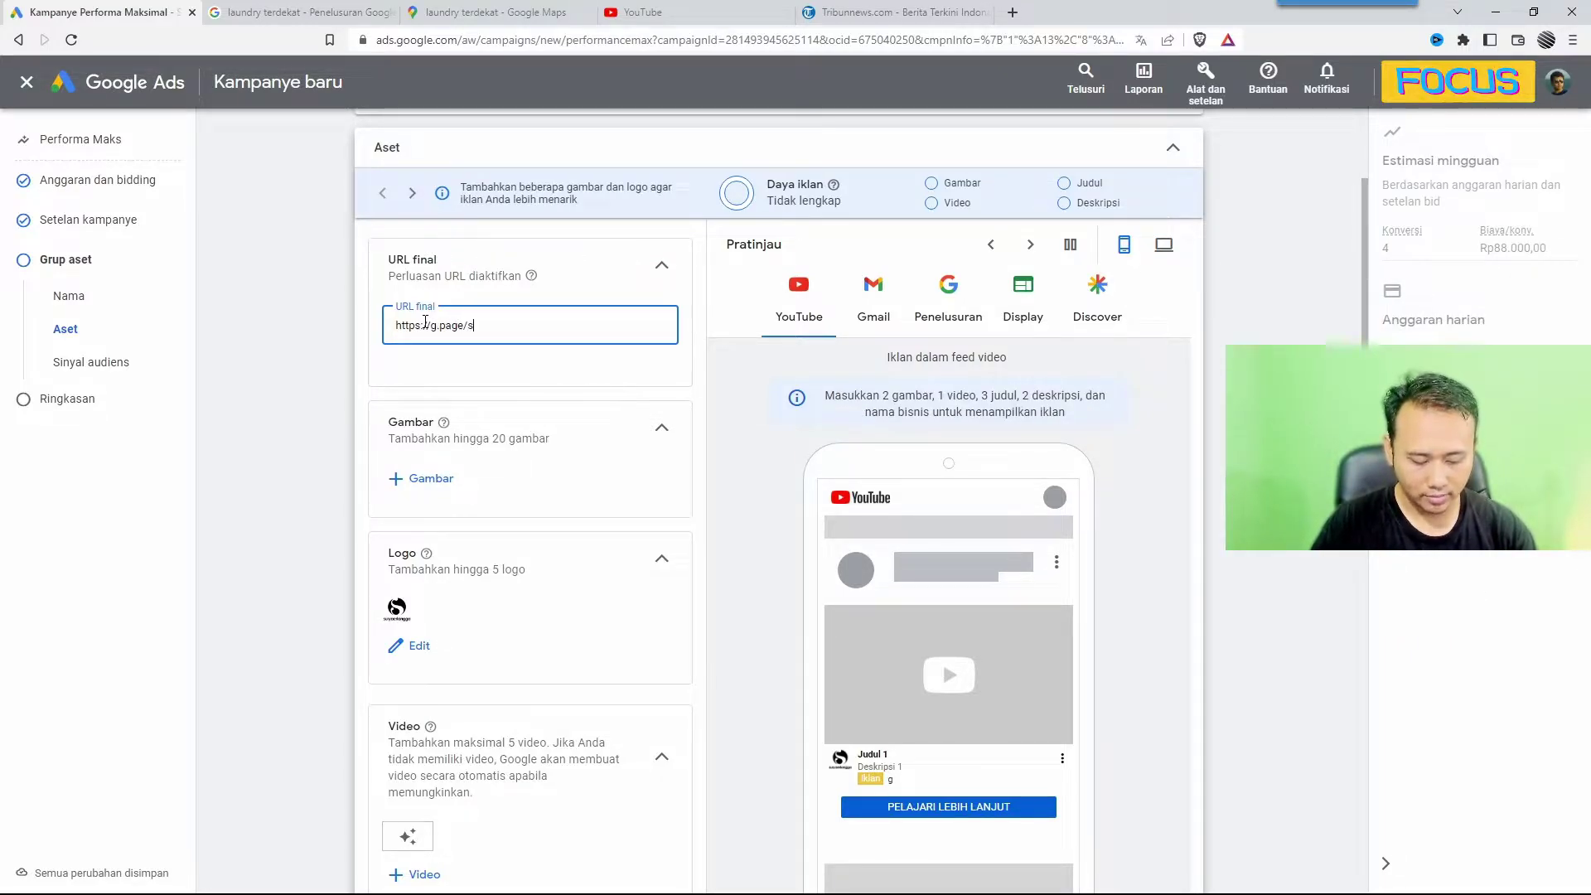
pyautogui.write('uryaerlangga')
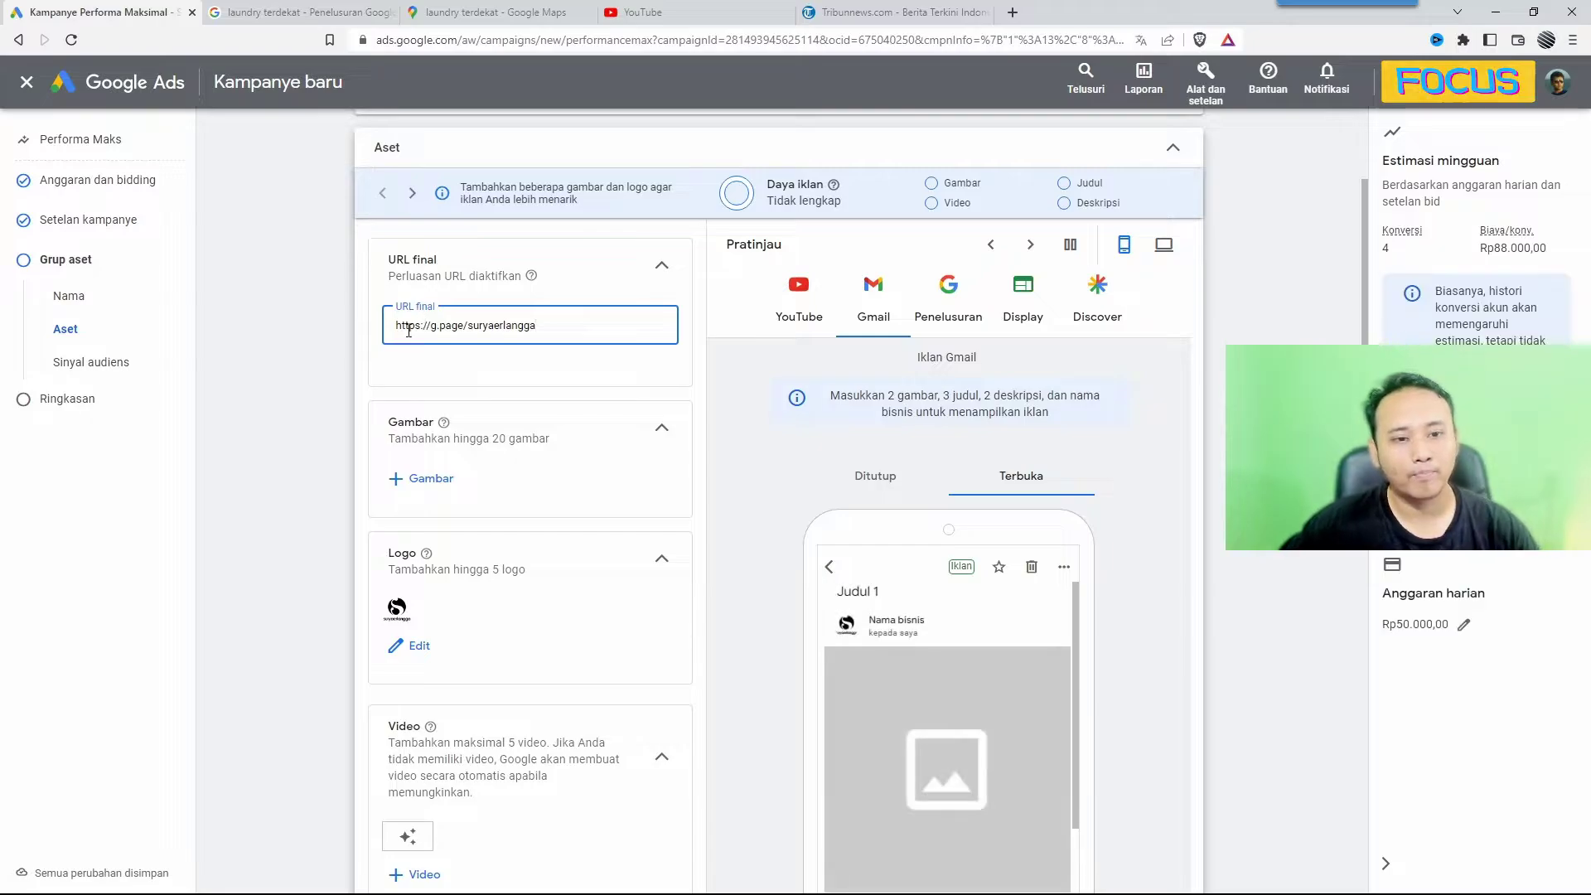
pyautogui.click(322, 400)
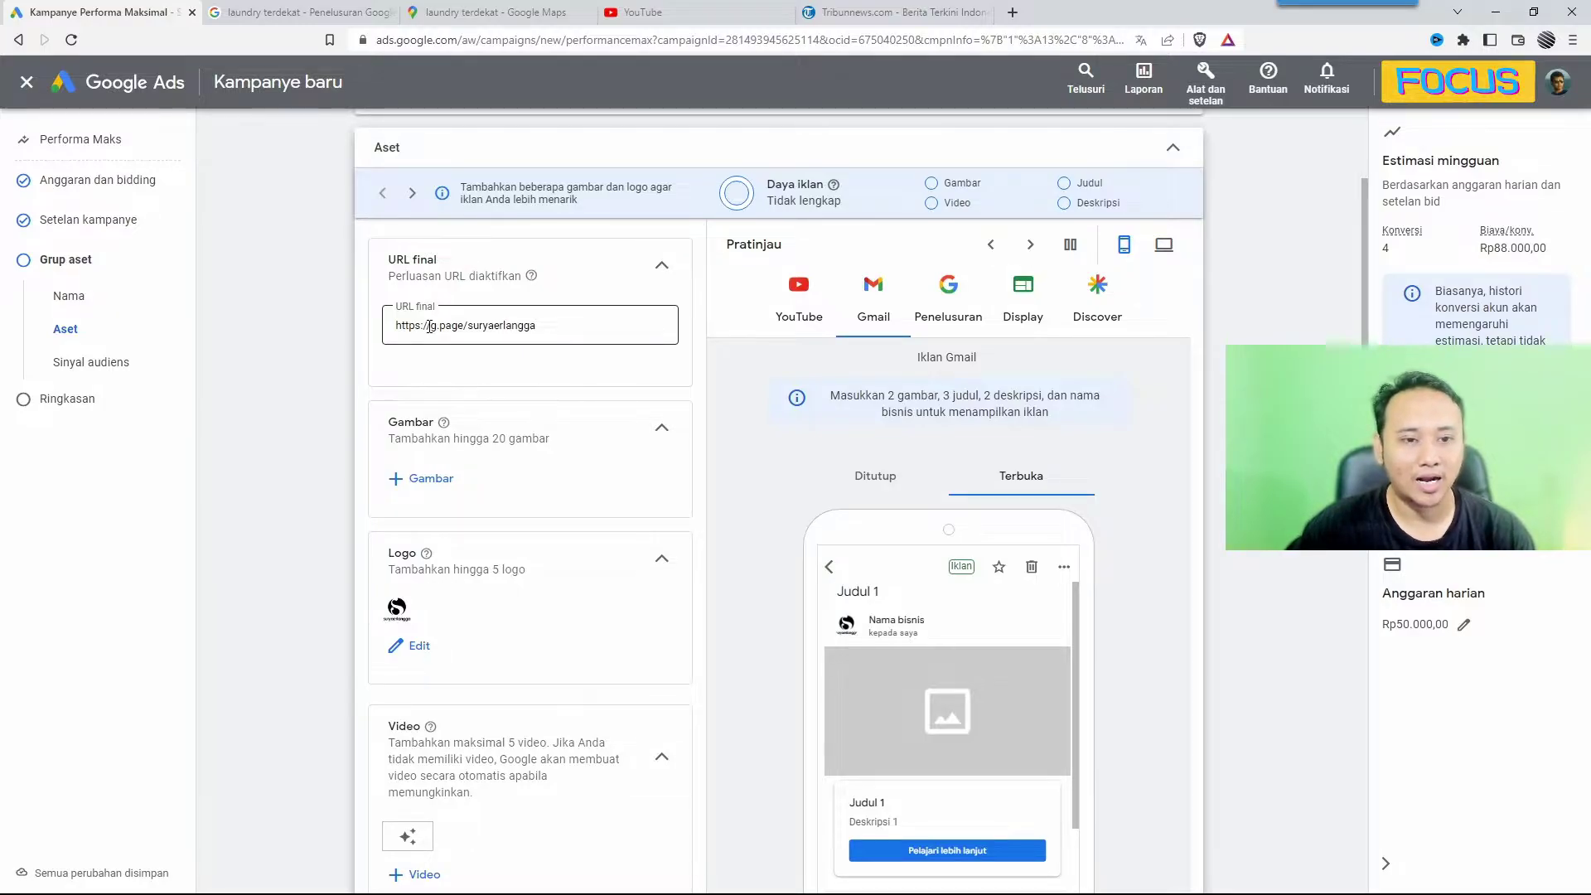
pyautogui.moveTo(547, 325); pyautogui.dragTo(384, 328)
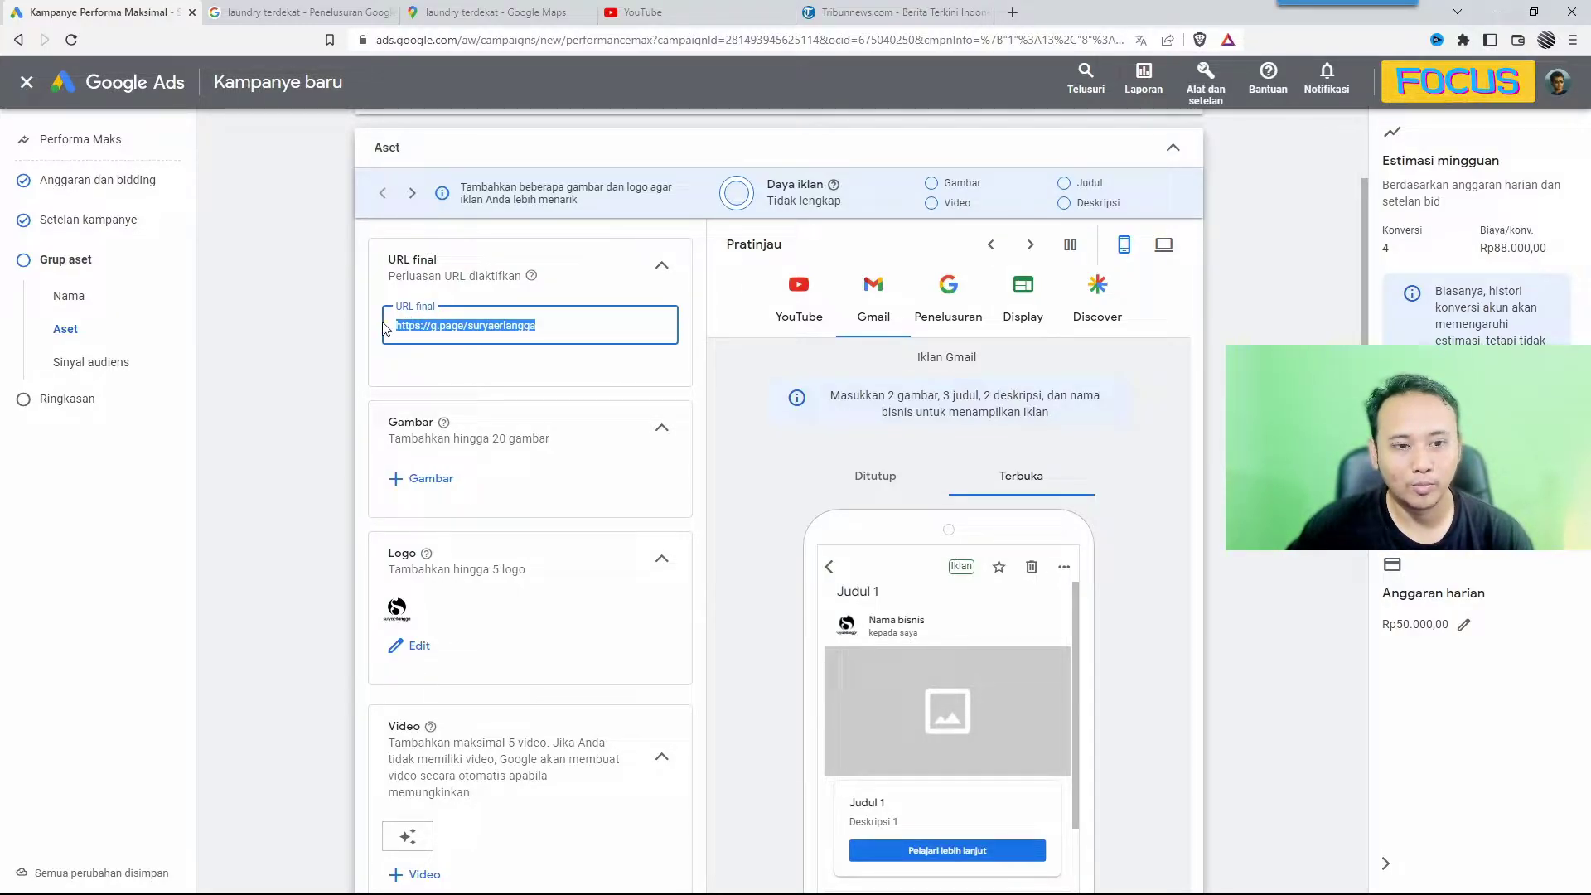
pyautogui.click(295, 389)
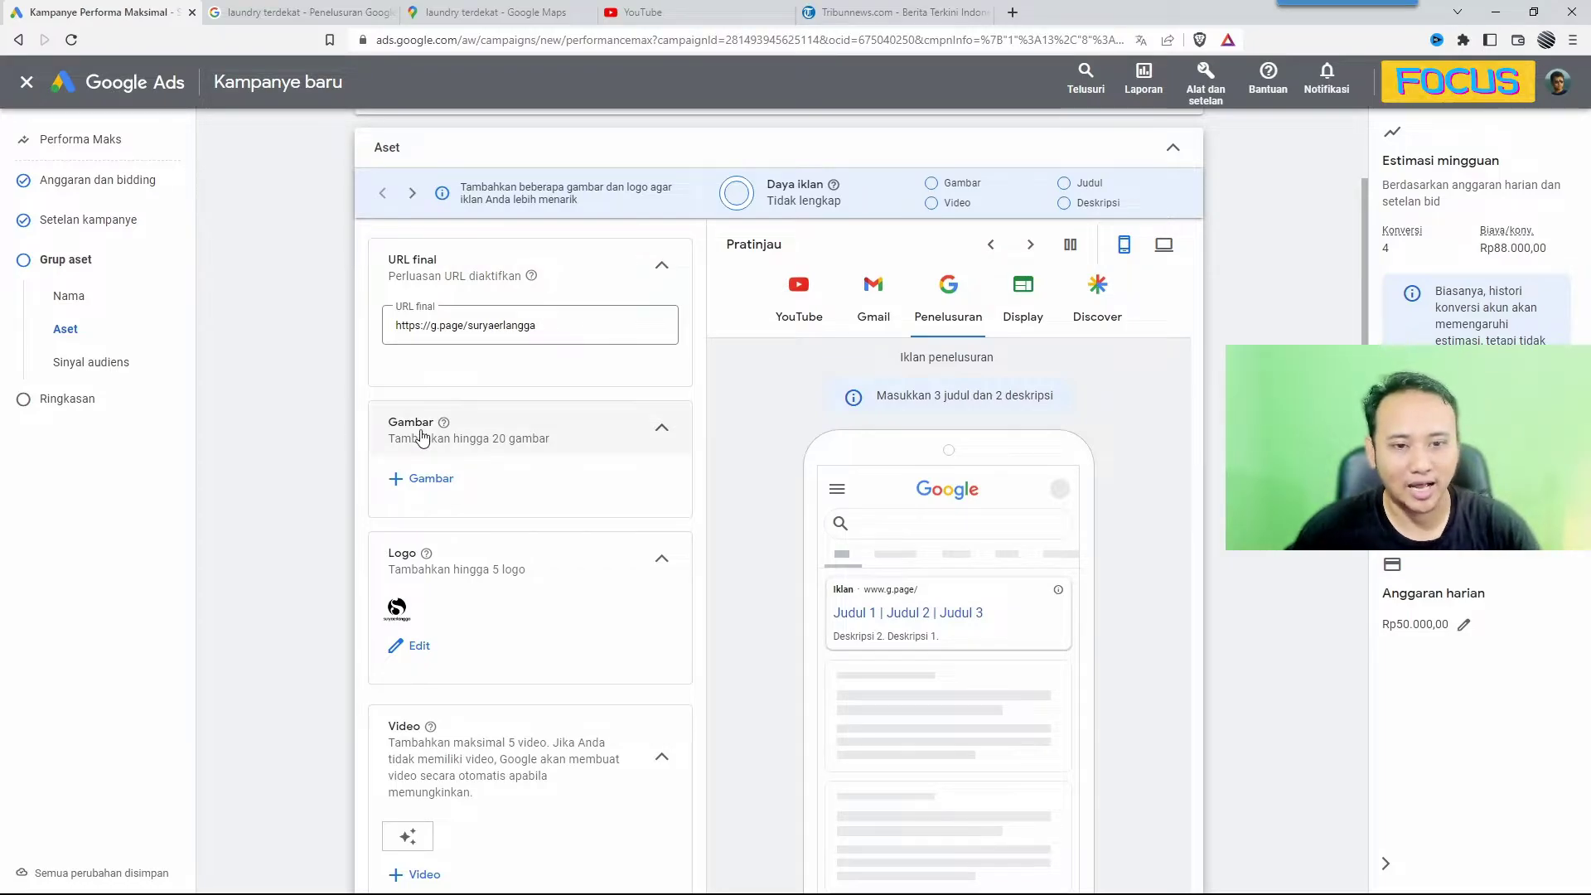
# Step: Upload six Pexels laundry photos from the computer's Unduhan folder as images for the asset group
pyautogui.click(425, 481)
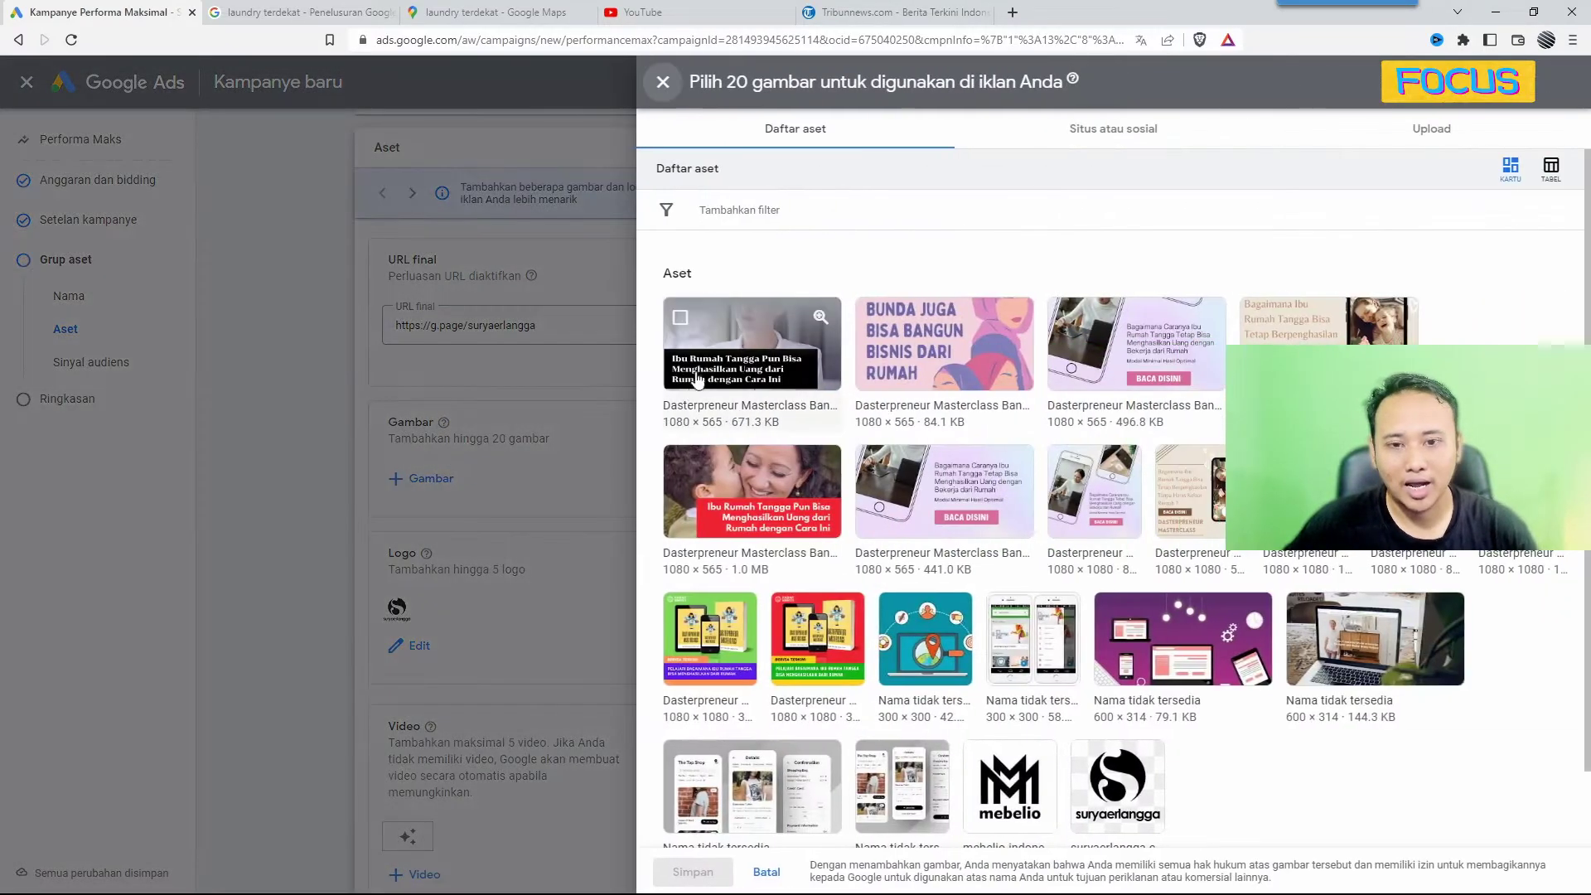
pyautogui.click(1450, 132)
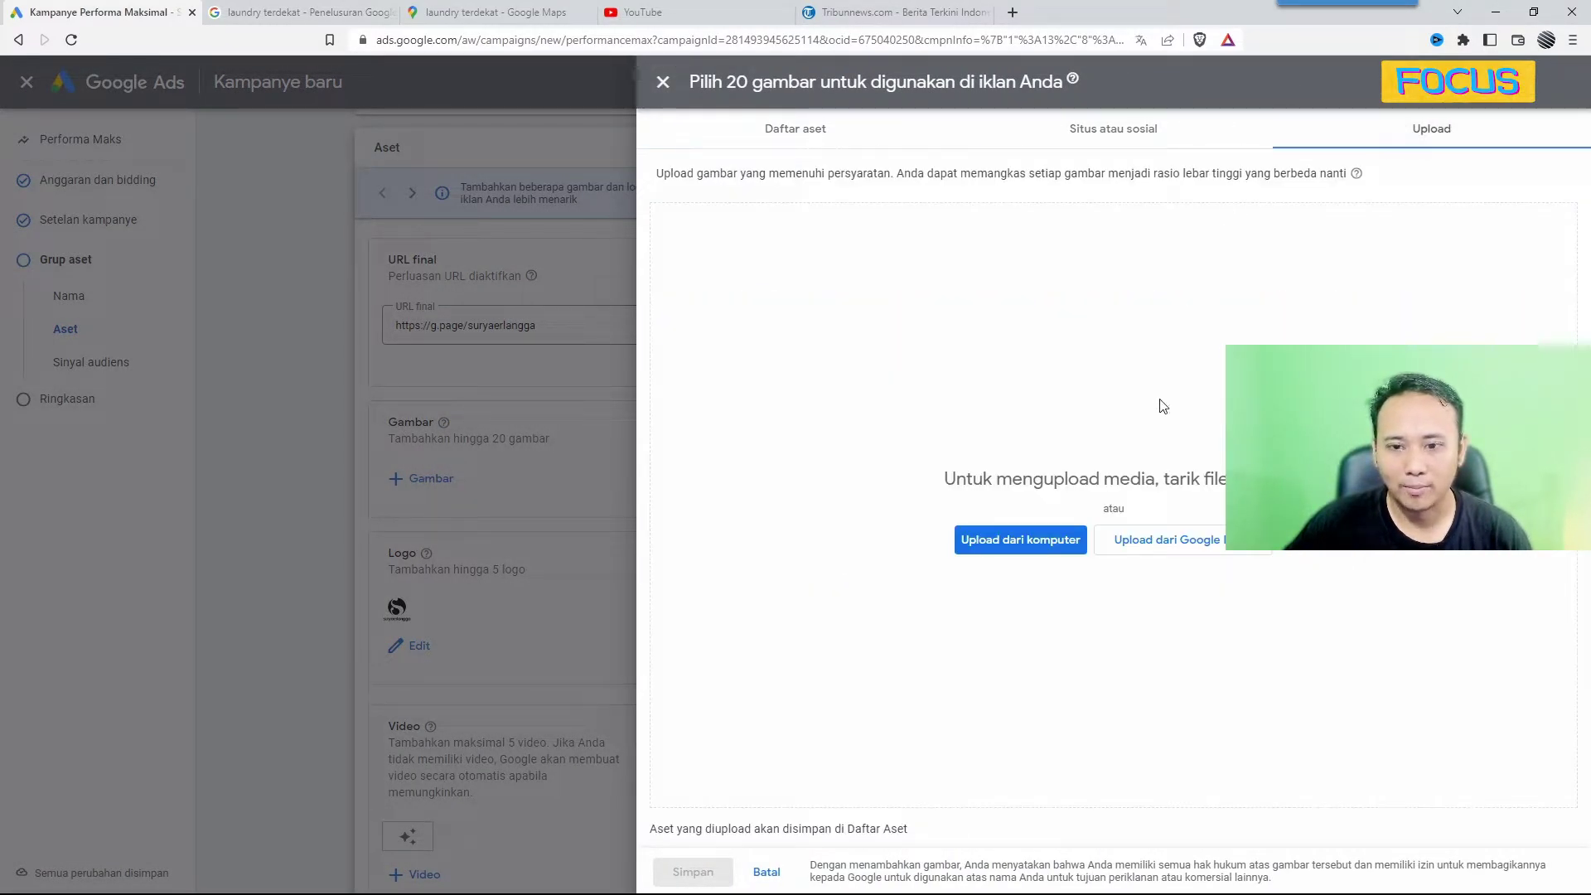
pyautogui.click(1020, 539)
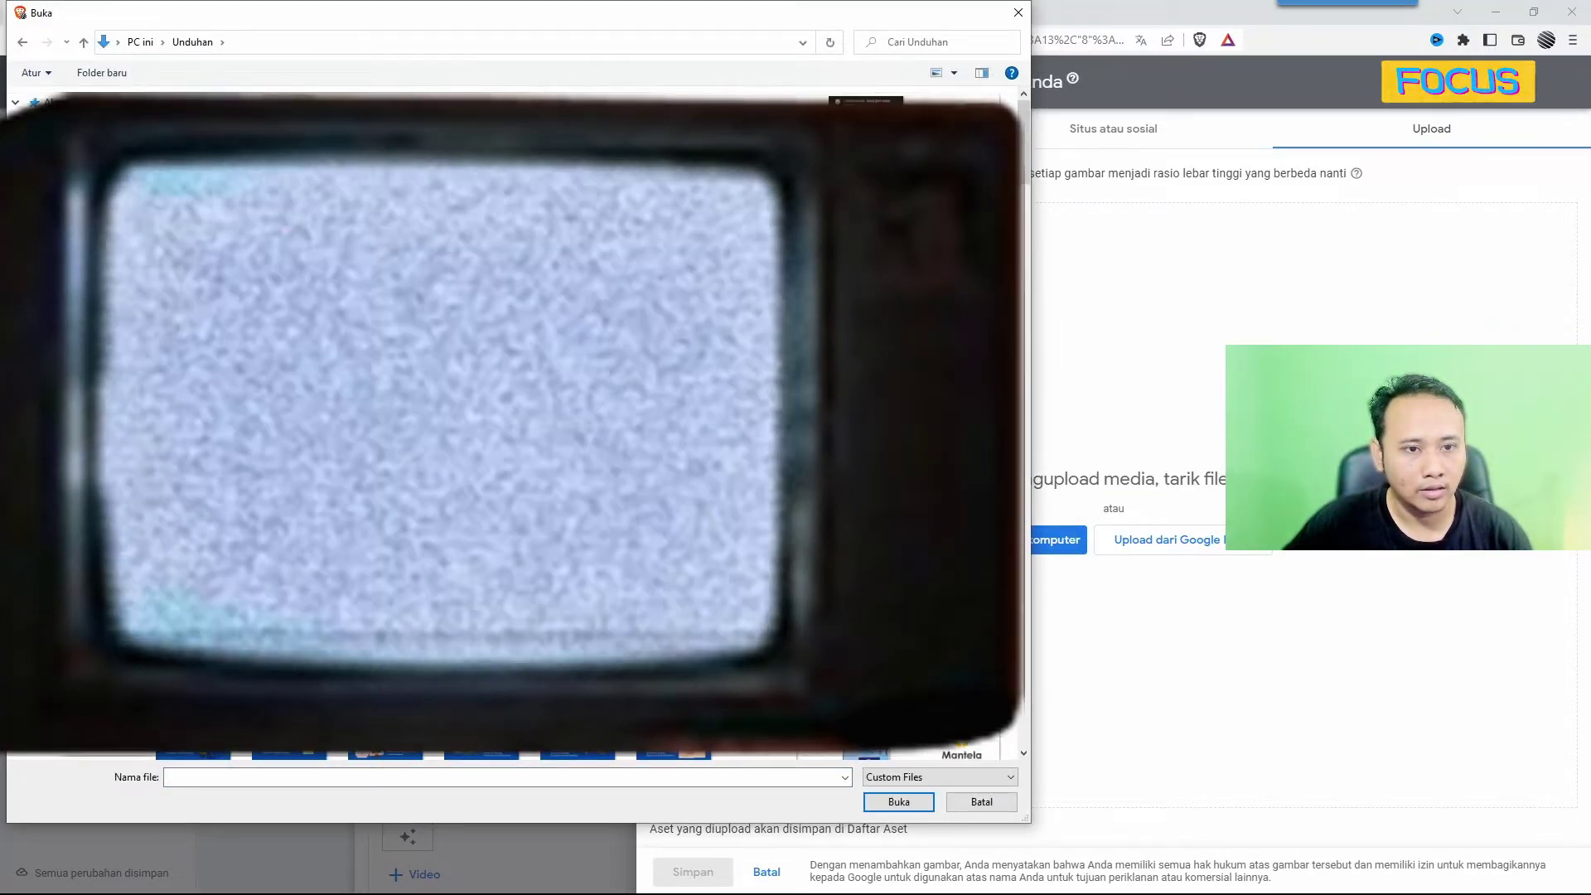
pyautogui.click(197, 137)
pyautogui.keyDown('shift'); pyautogui.click(675, 136); pyautogui.keyUp('shift')
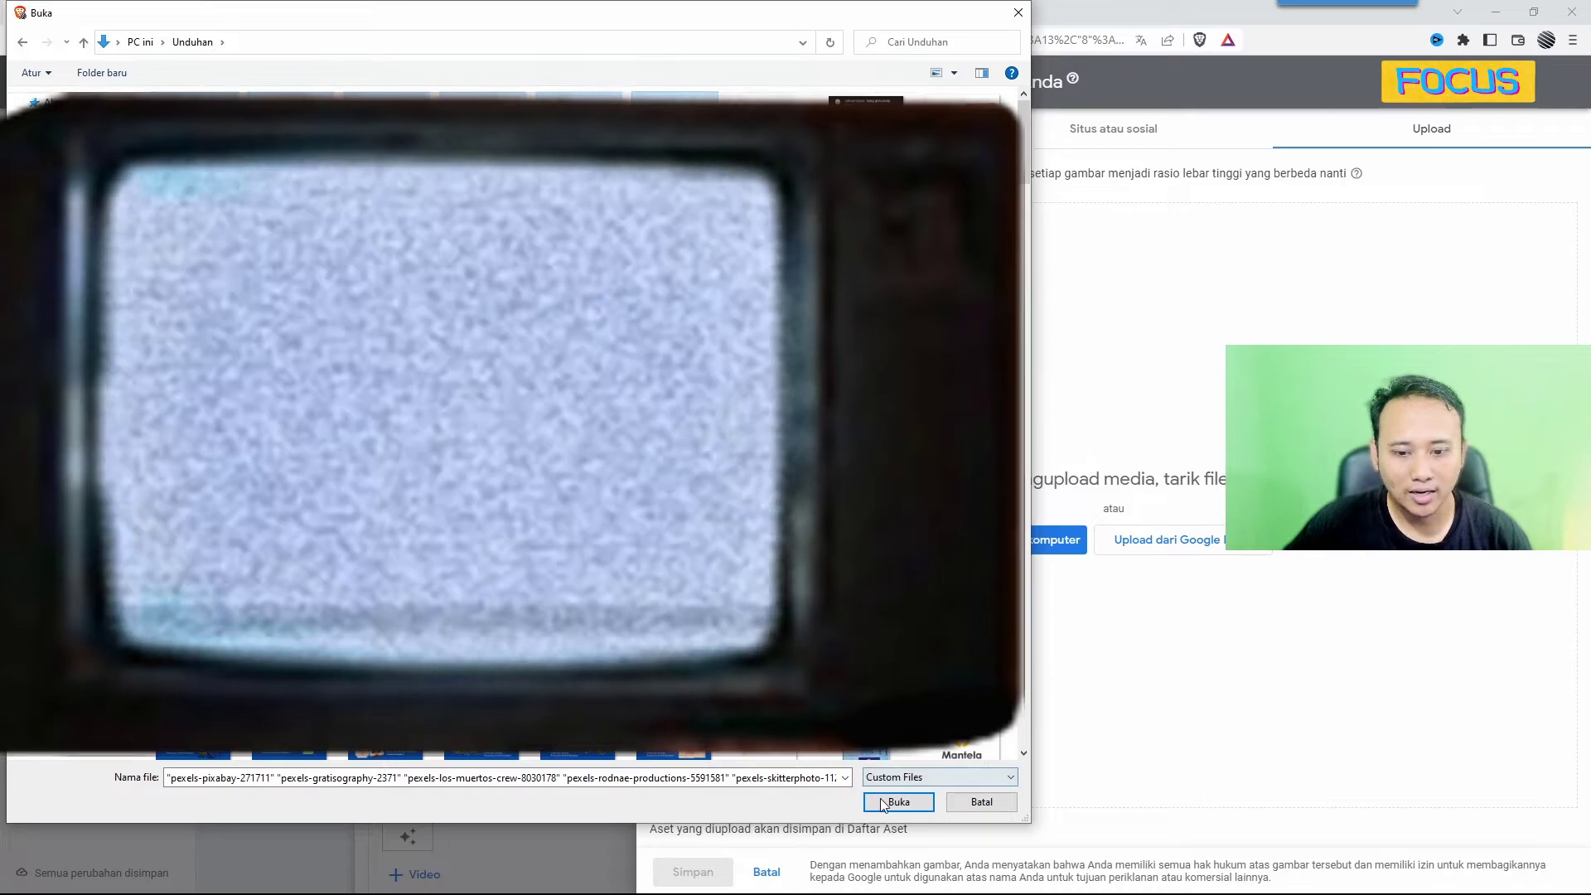
pyautogui.click(880, 798)
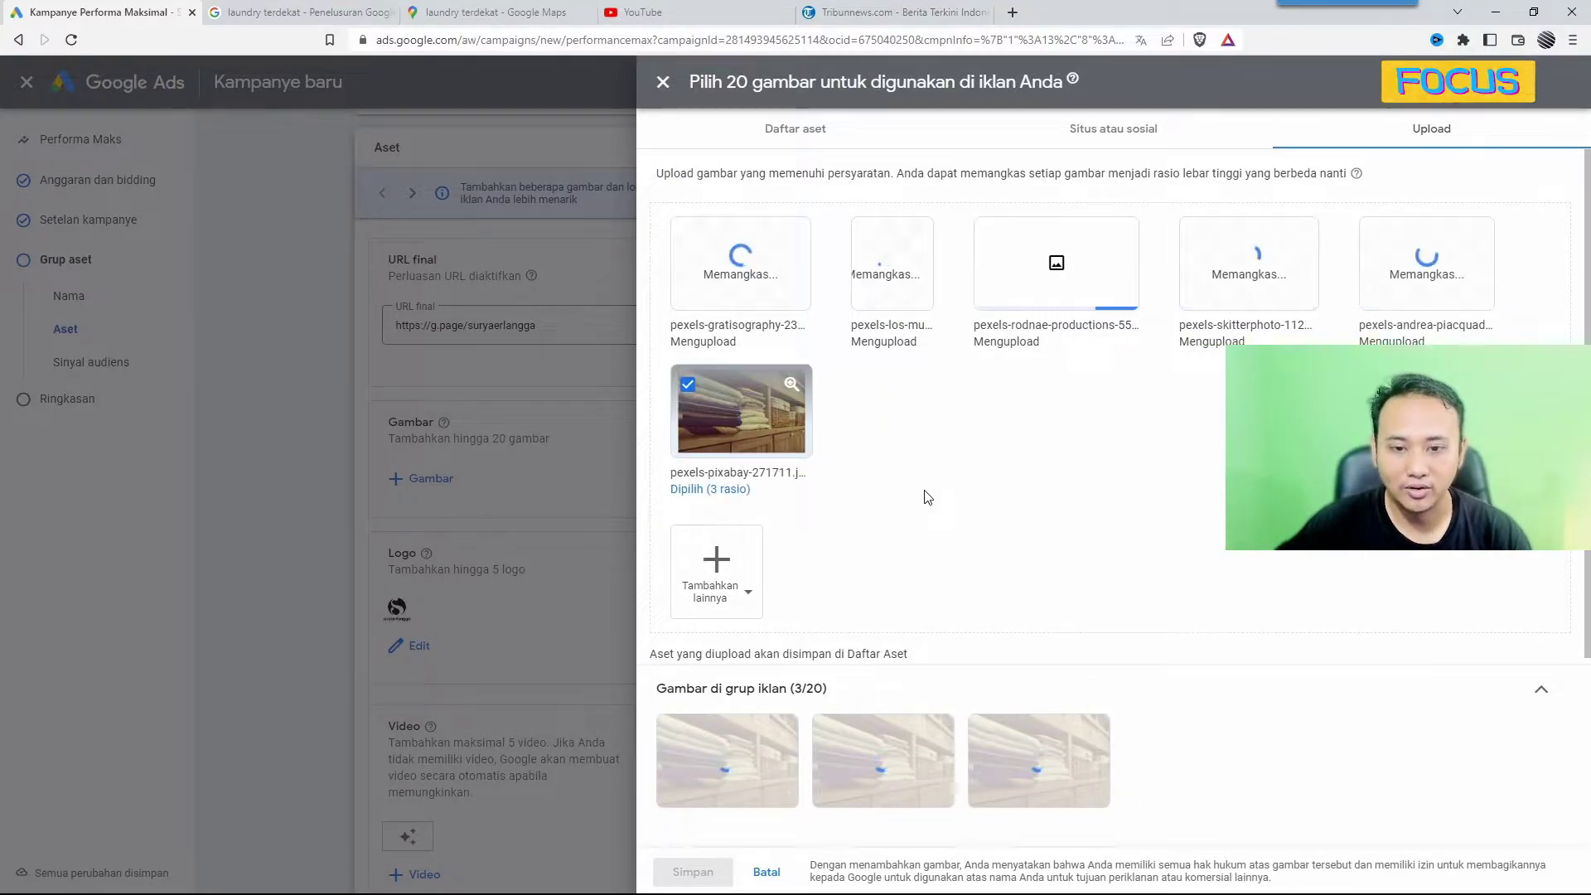
# Step: Check the 1,91:1, 1:1 and 4:5 crops of pexels-pixabay-271711.jpg and remove the assets with errors from the ad group's images
pyautogui.click(734, 490)
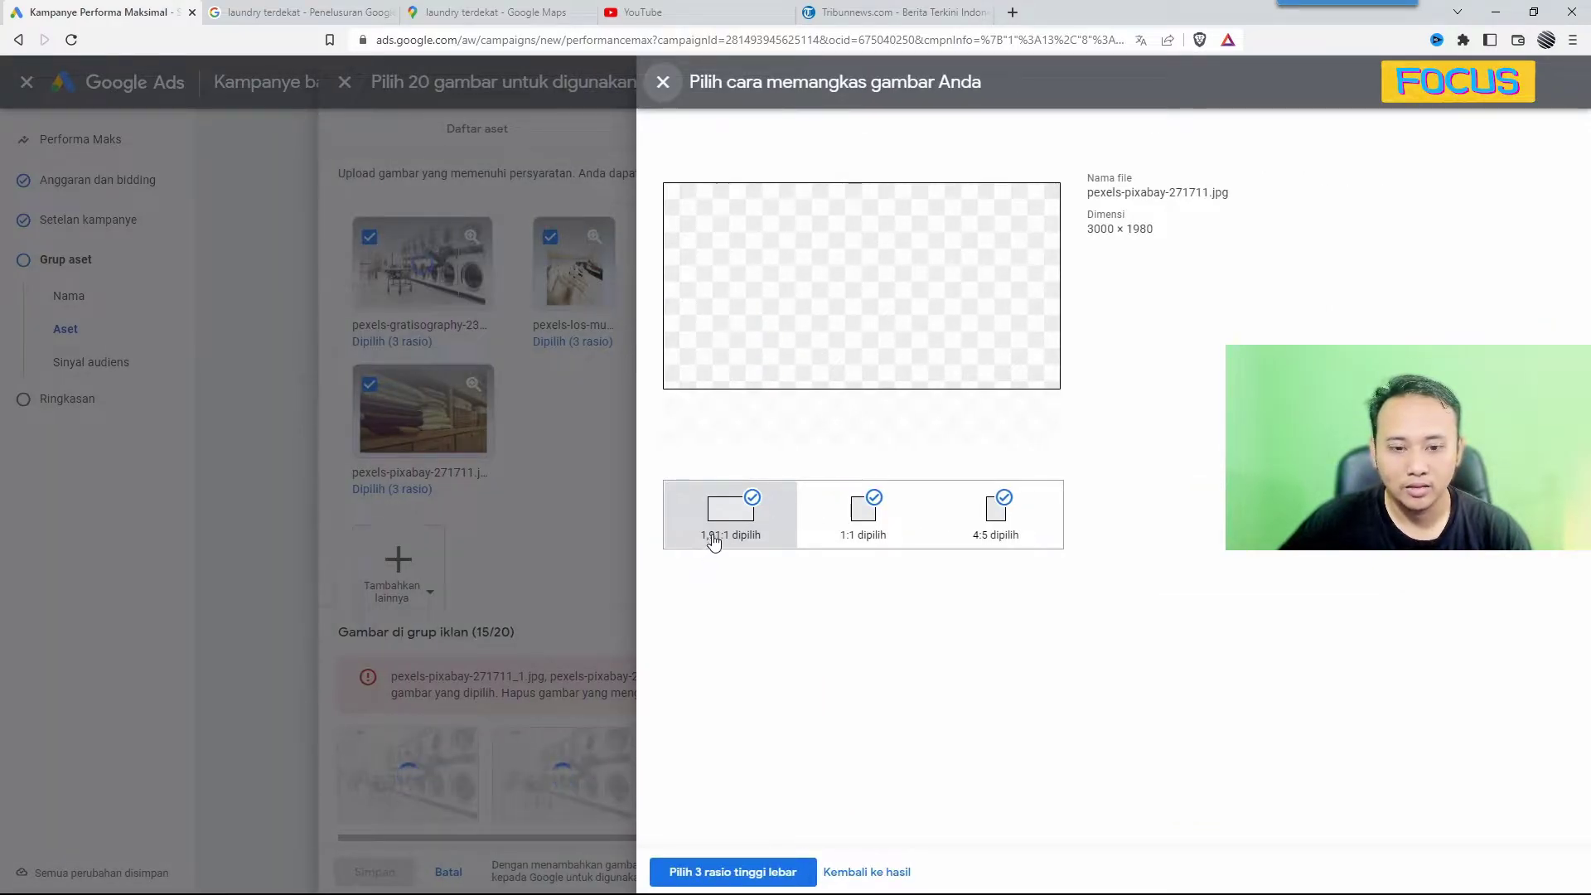
pyautogui.click(861, 522)
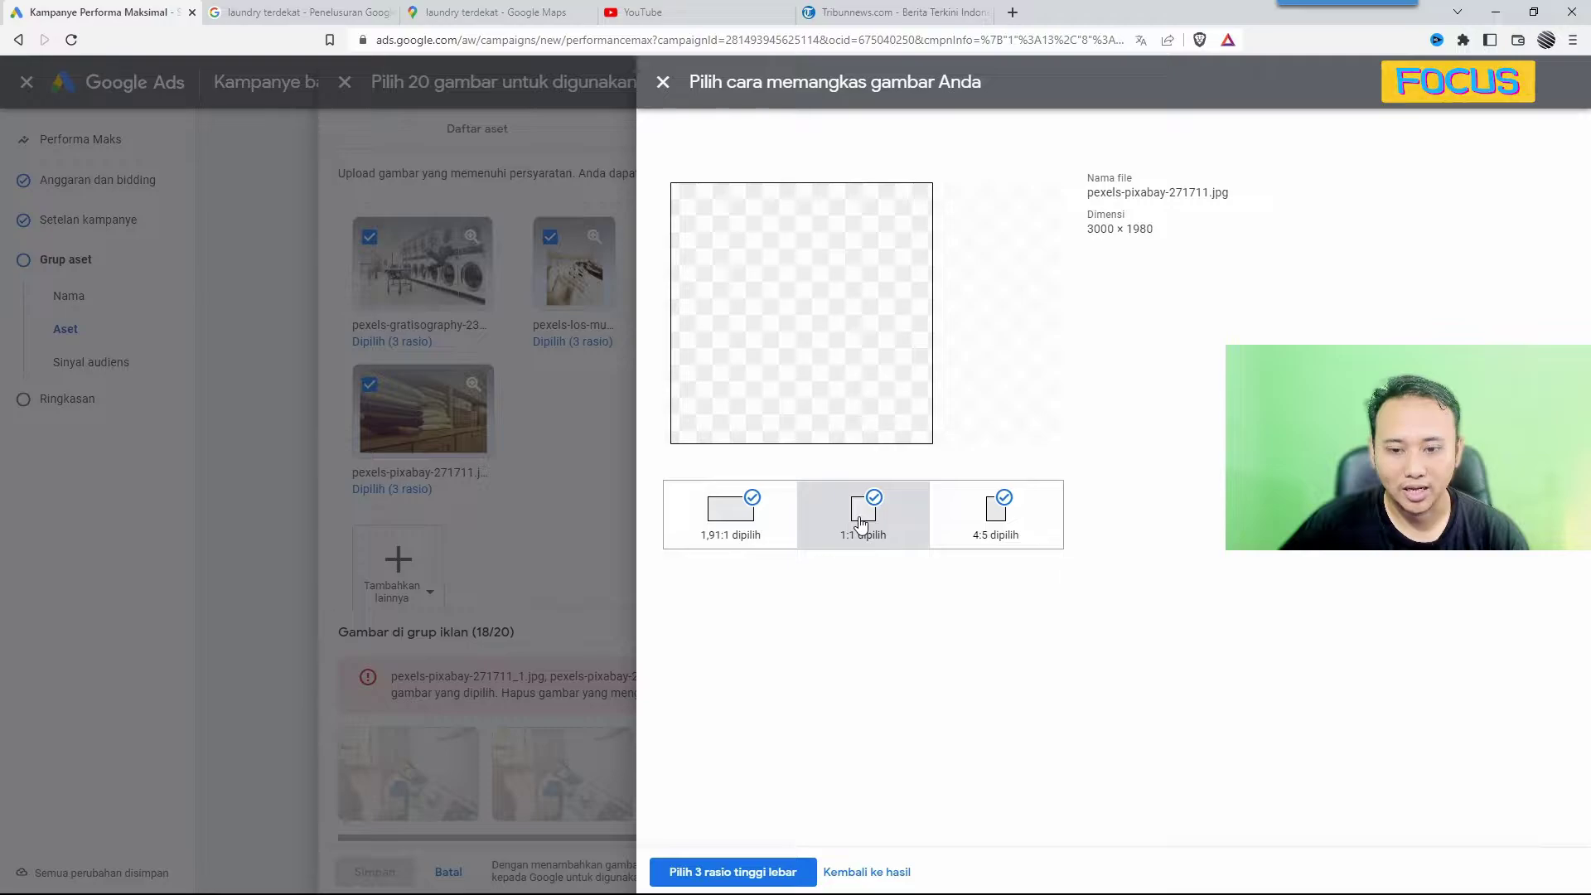
pyautogui.click(976, 521)
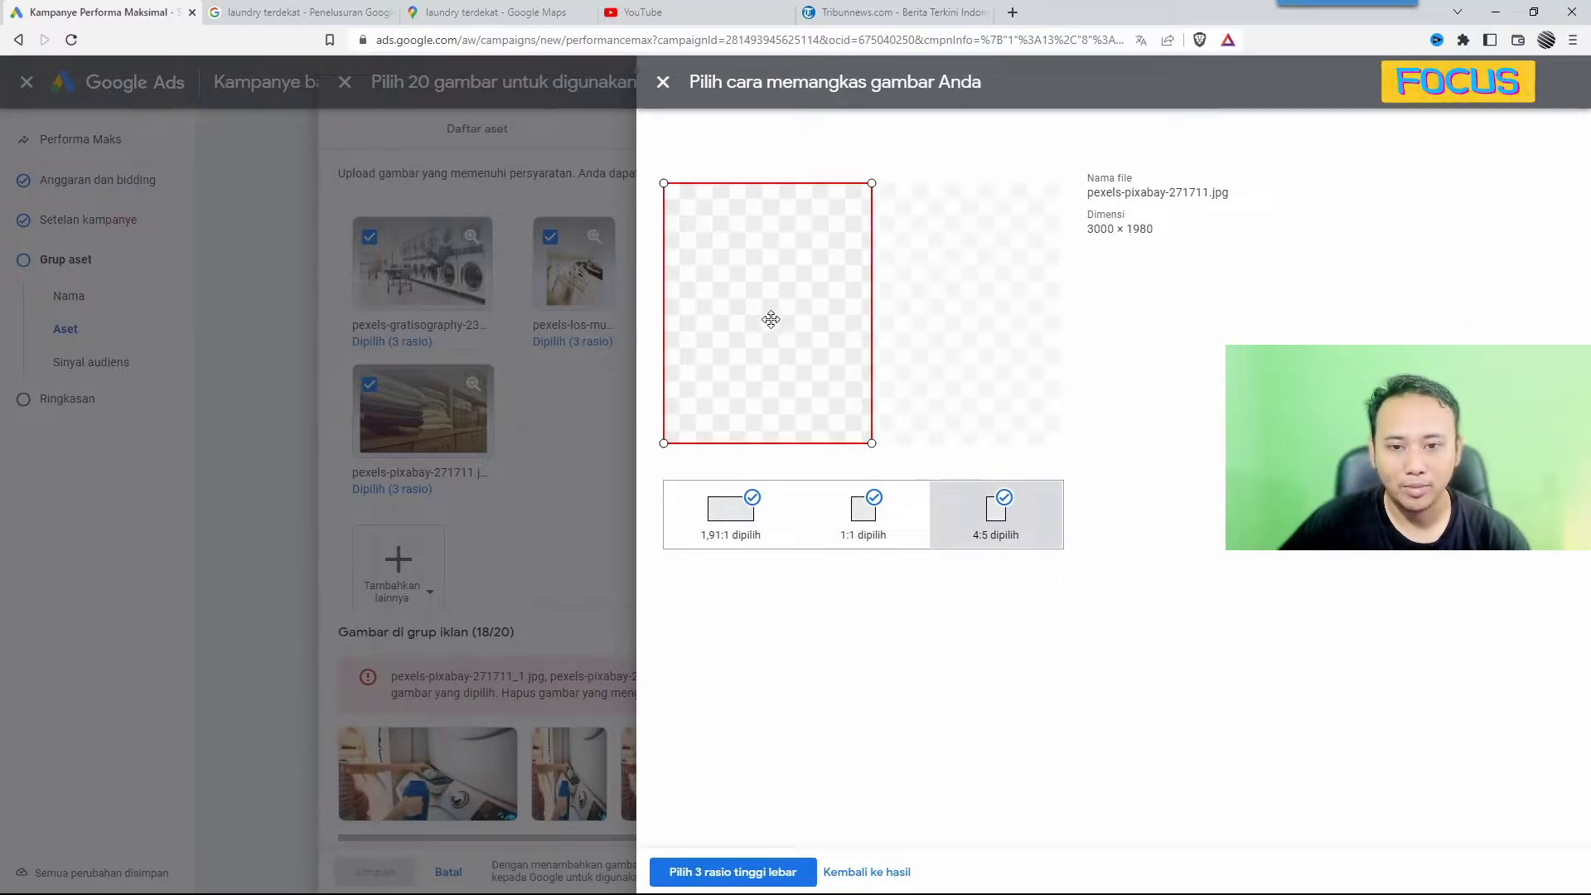
pyautogui.click(877, 872)
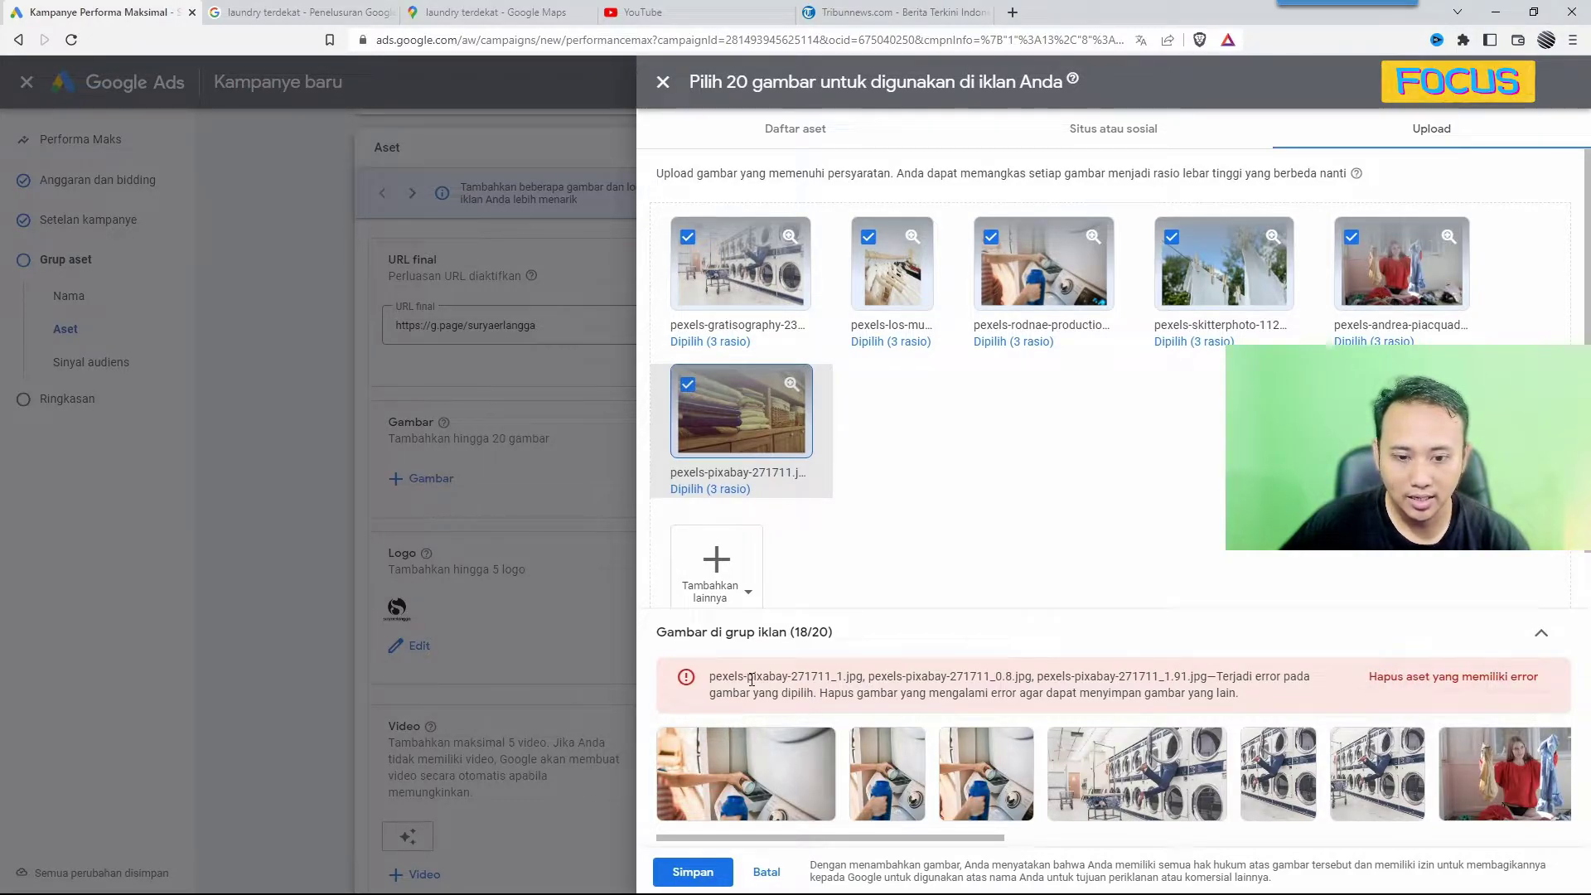
pyautogui.click(1395, 678)
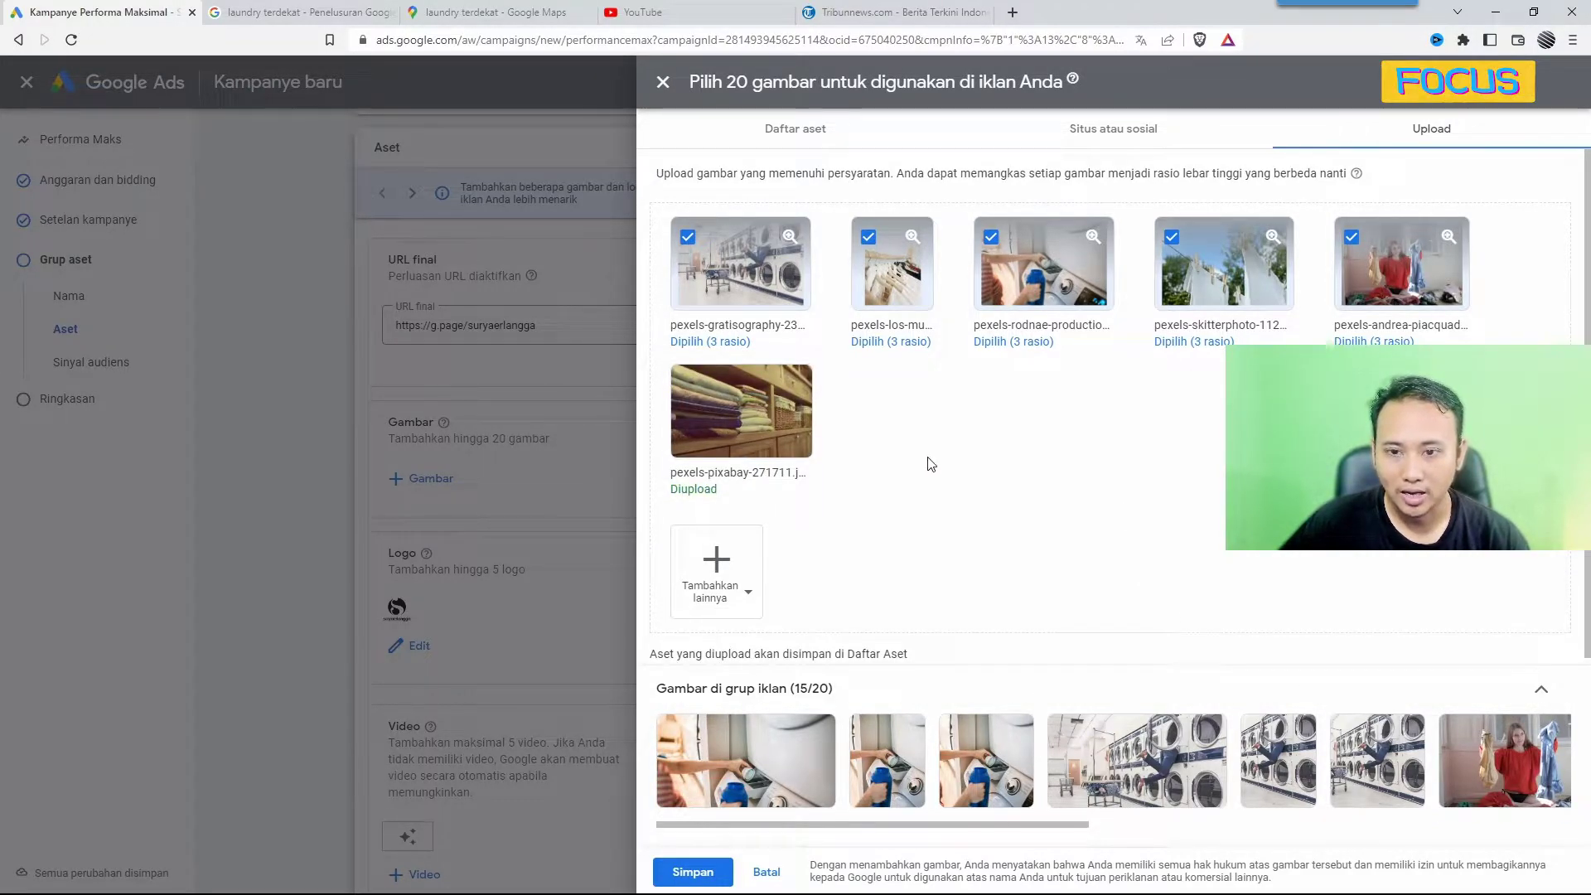
# Step: Reposition the 1,91:1, 1:1 and 4:5 crops of pexels-gratisography-2371.jpg around the person in the washing machine and apply all three ratios
pyautogui.click(727, 343)
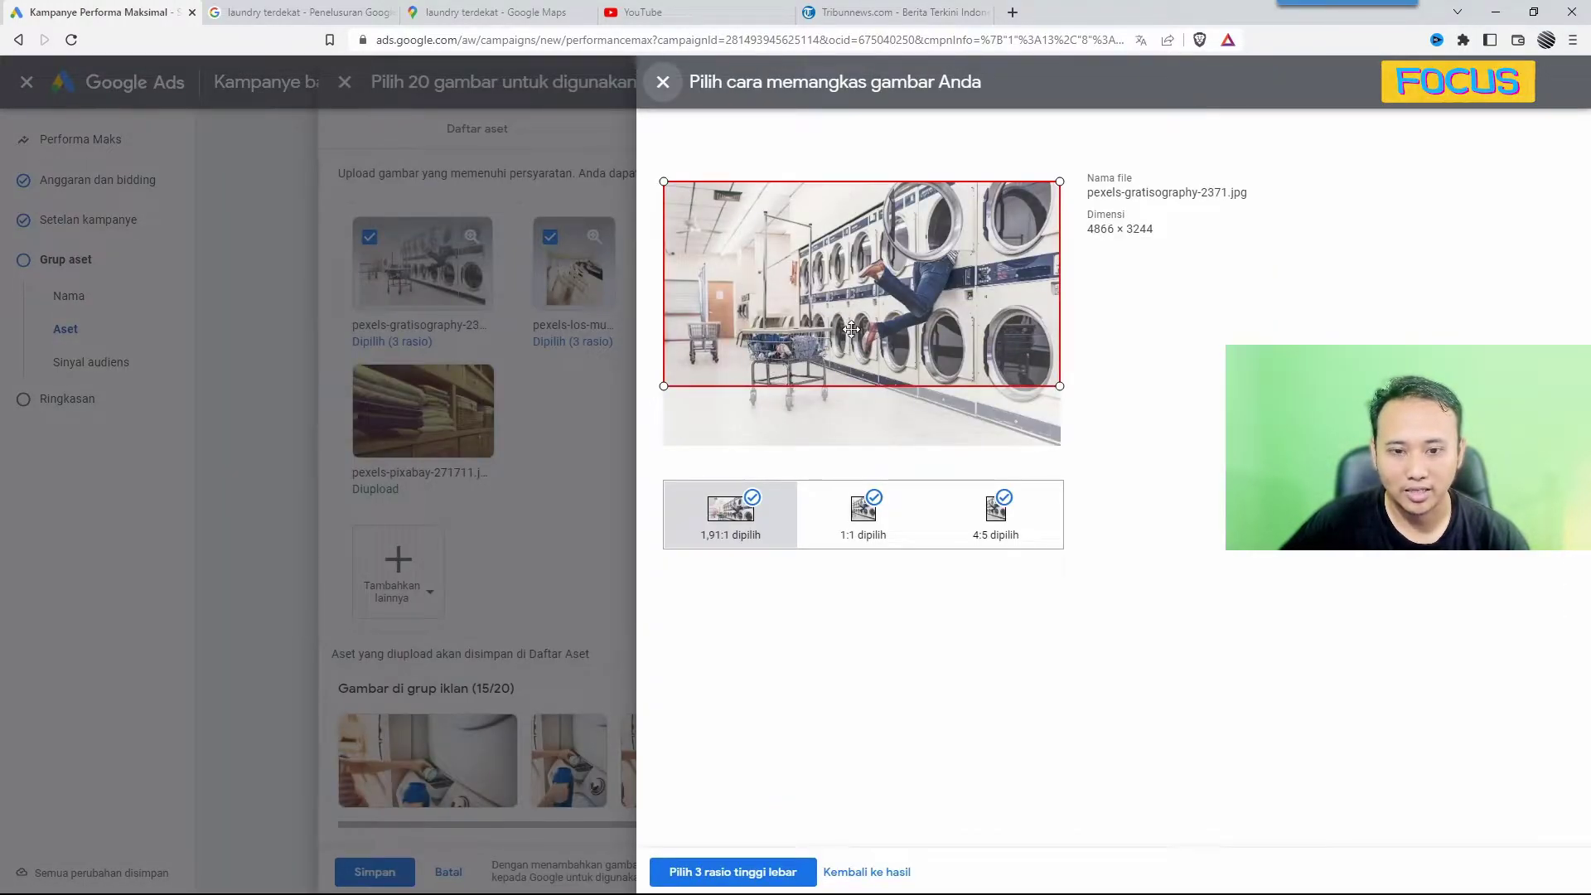
pyautogui.moveTo(895, 282); pyautogui.dragTo(899, 312)
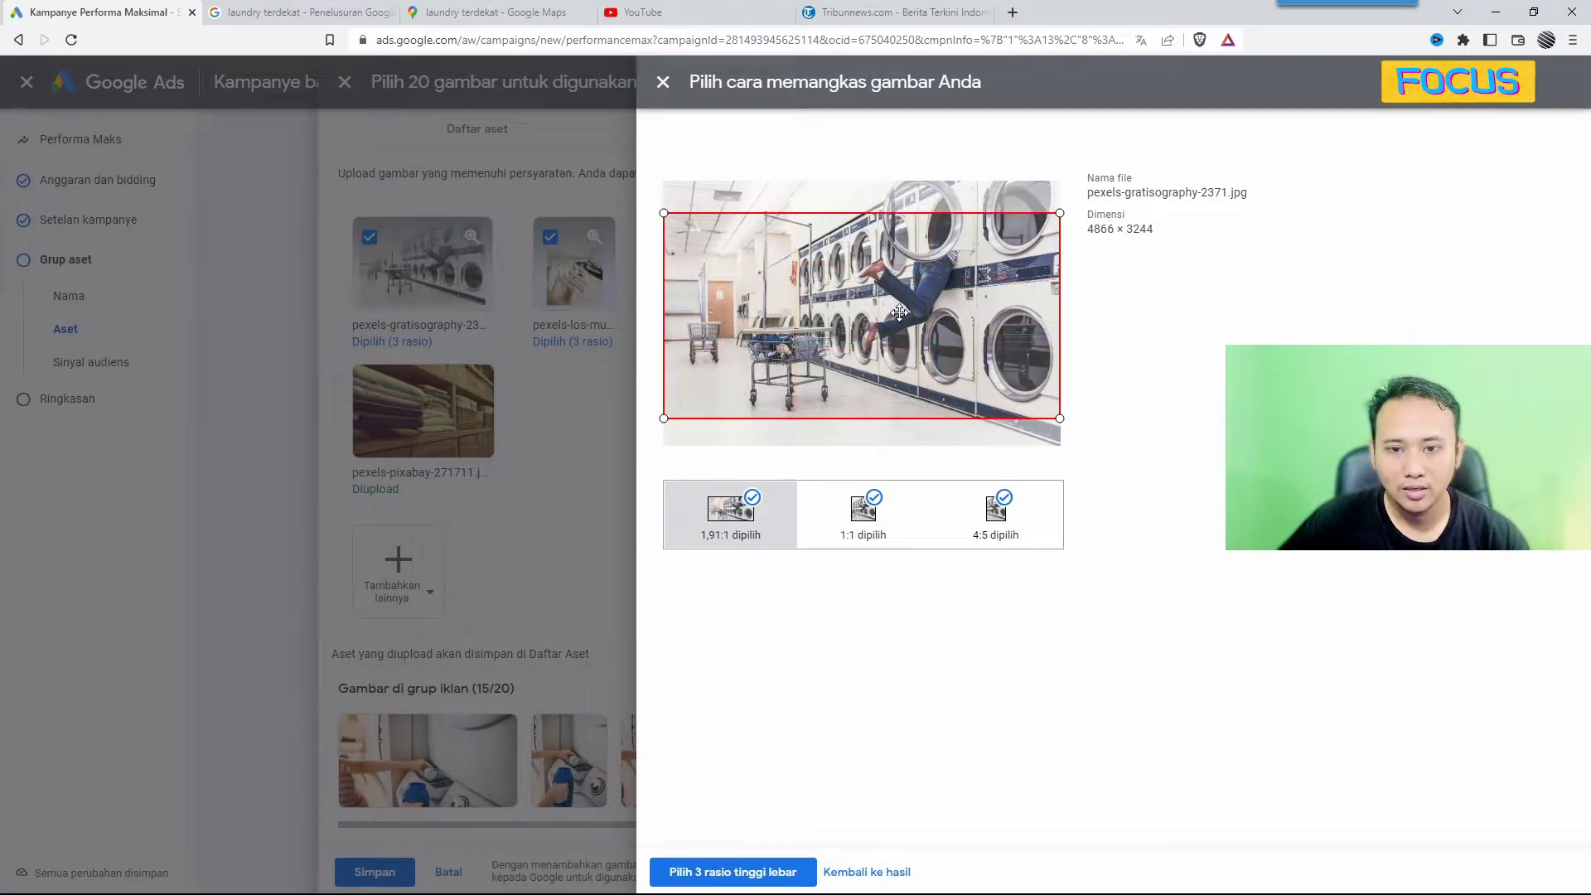
pyautogui.click(858, 519)
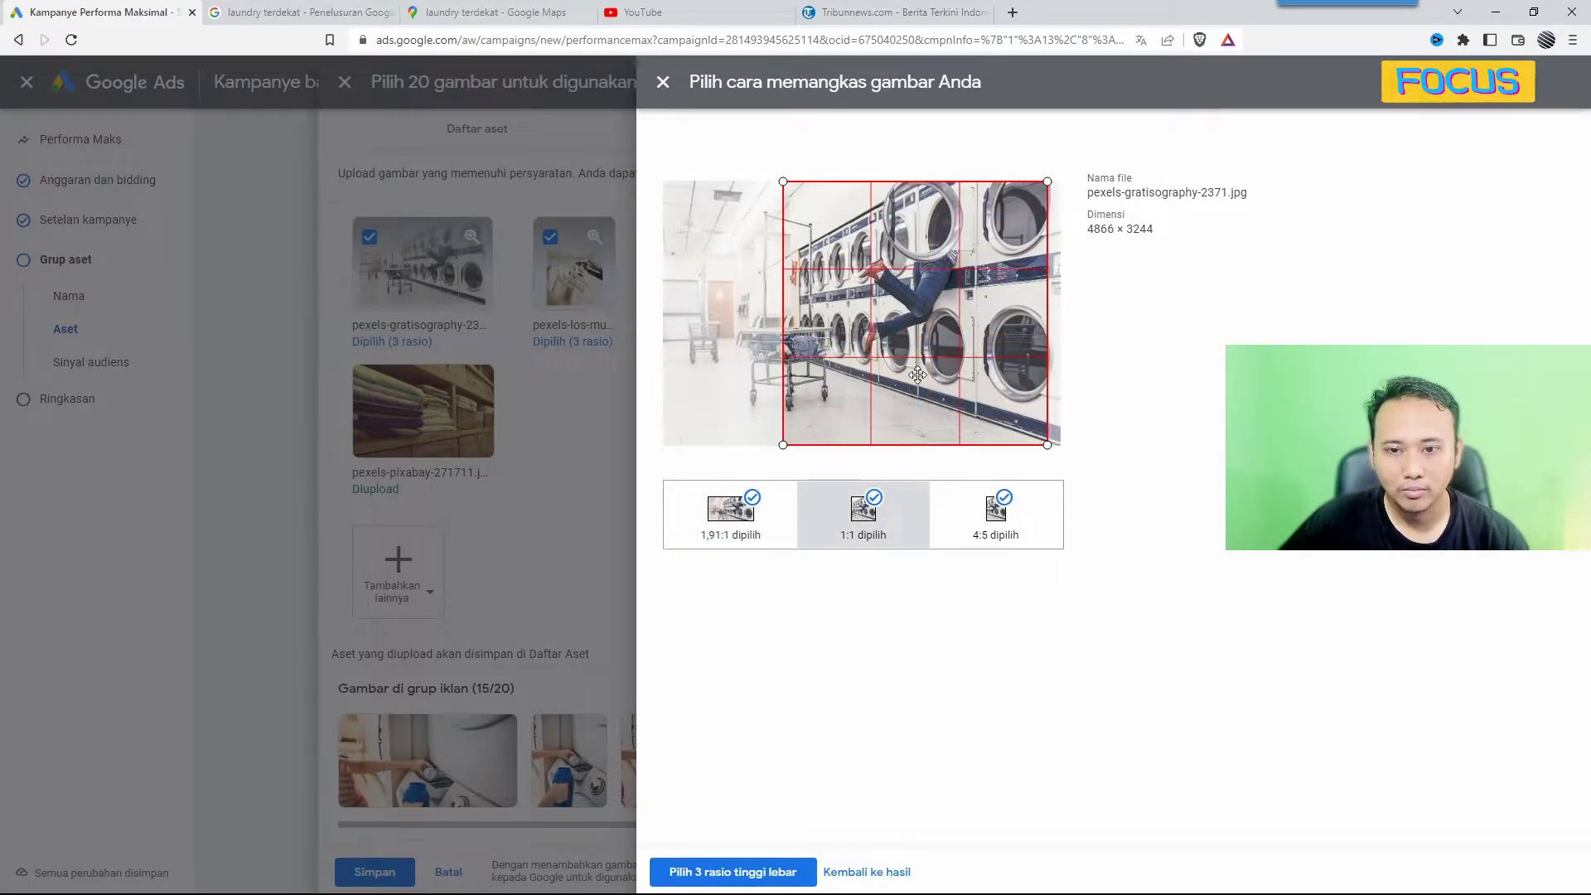
pyautogui.moveTo(920, 377); pyautogui.dragTo(858, 375)
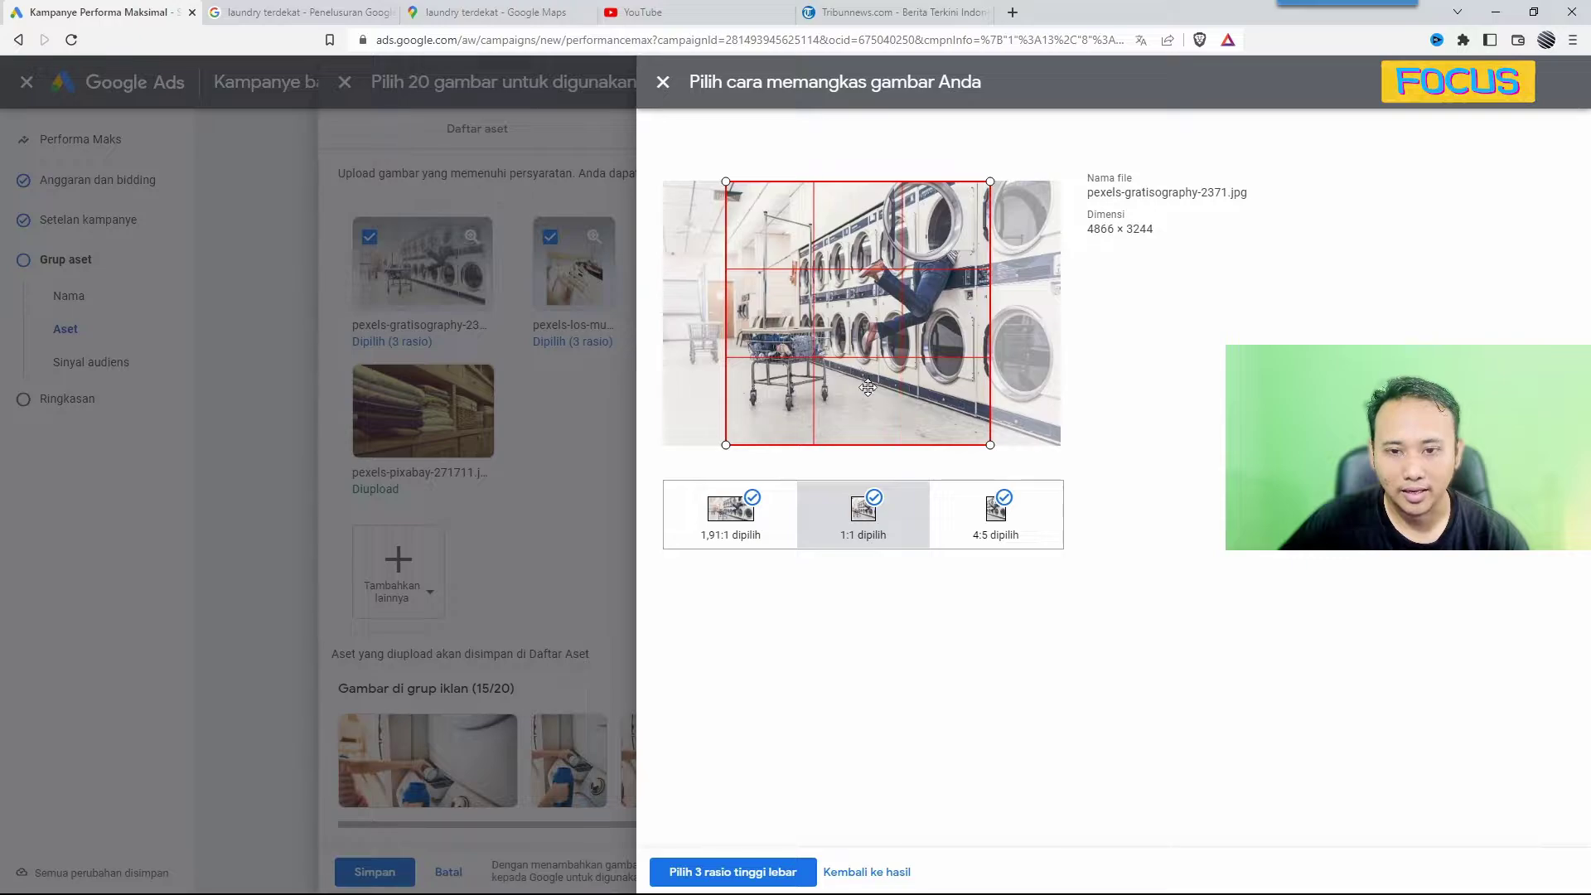
pyautogui.click(990, 510)
pyautogui.moveTo(961, 384); pyautogui.dragTo(971, 384)
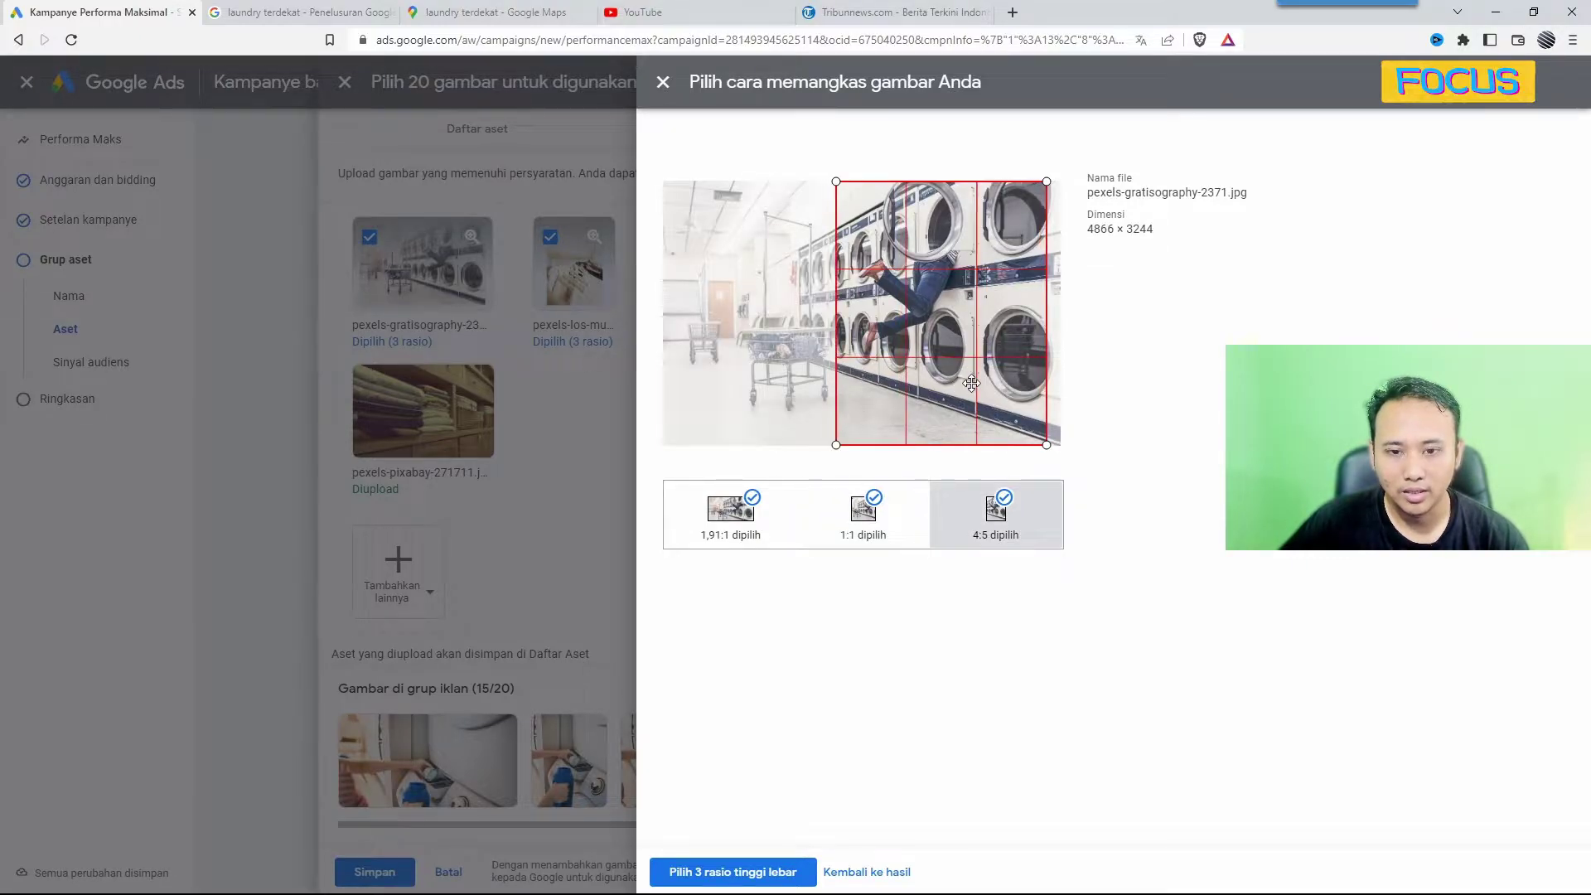
pyautogui.click(749, 871)
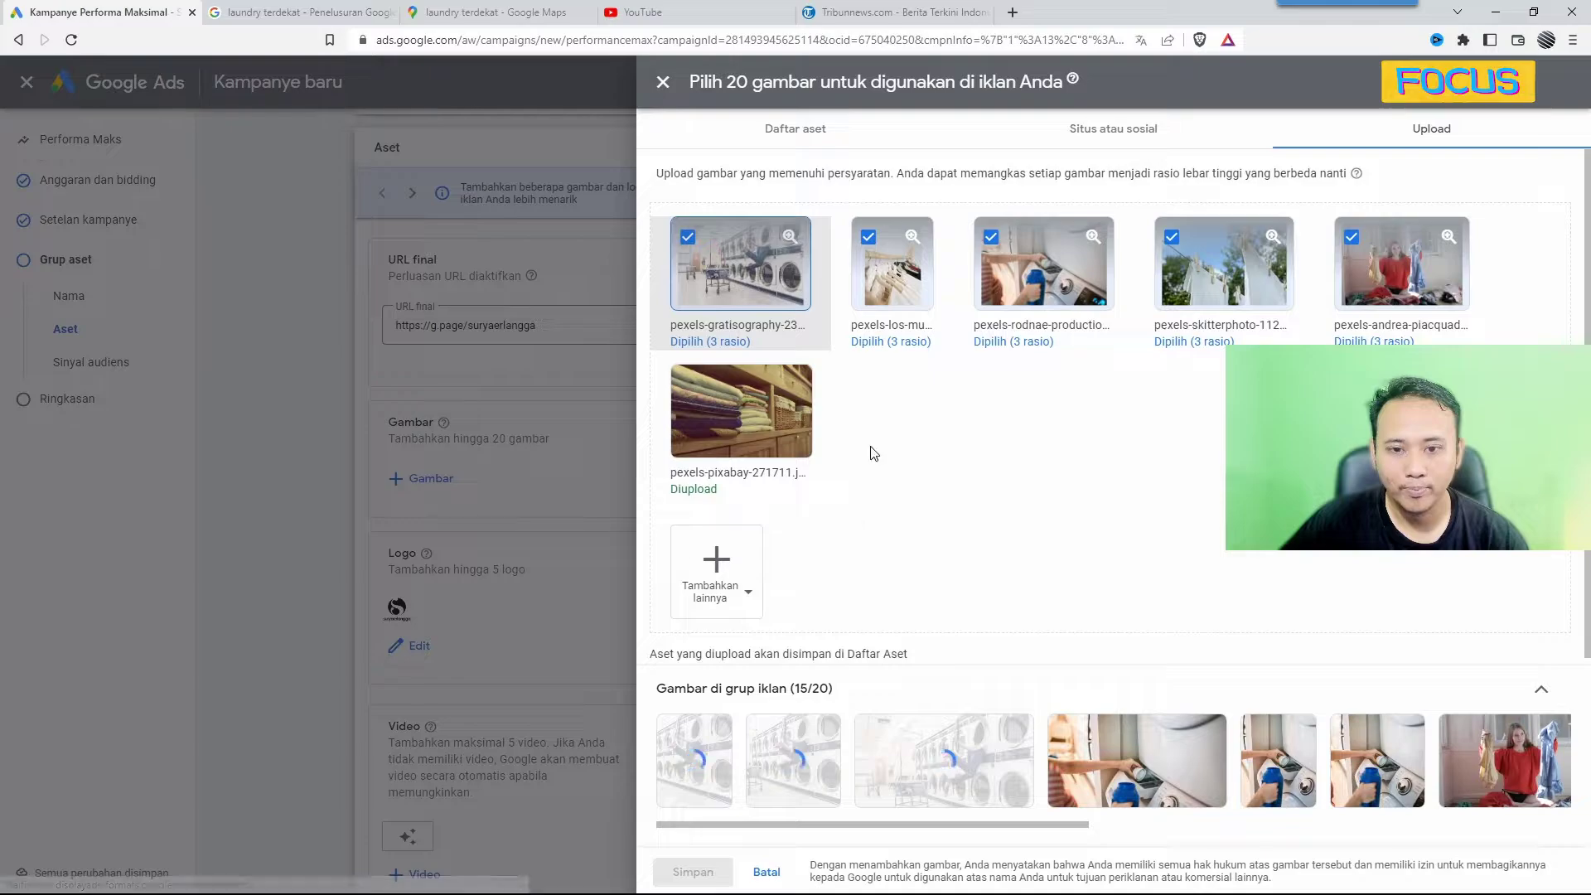
# Step: Move the 1,91:1 and 4:5 crops of pexels-los-muertos-crew-8030178.jpg down over the hanging clothes and apply all three ratios
pyautogui.click(892, 343)
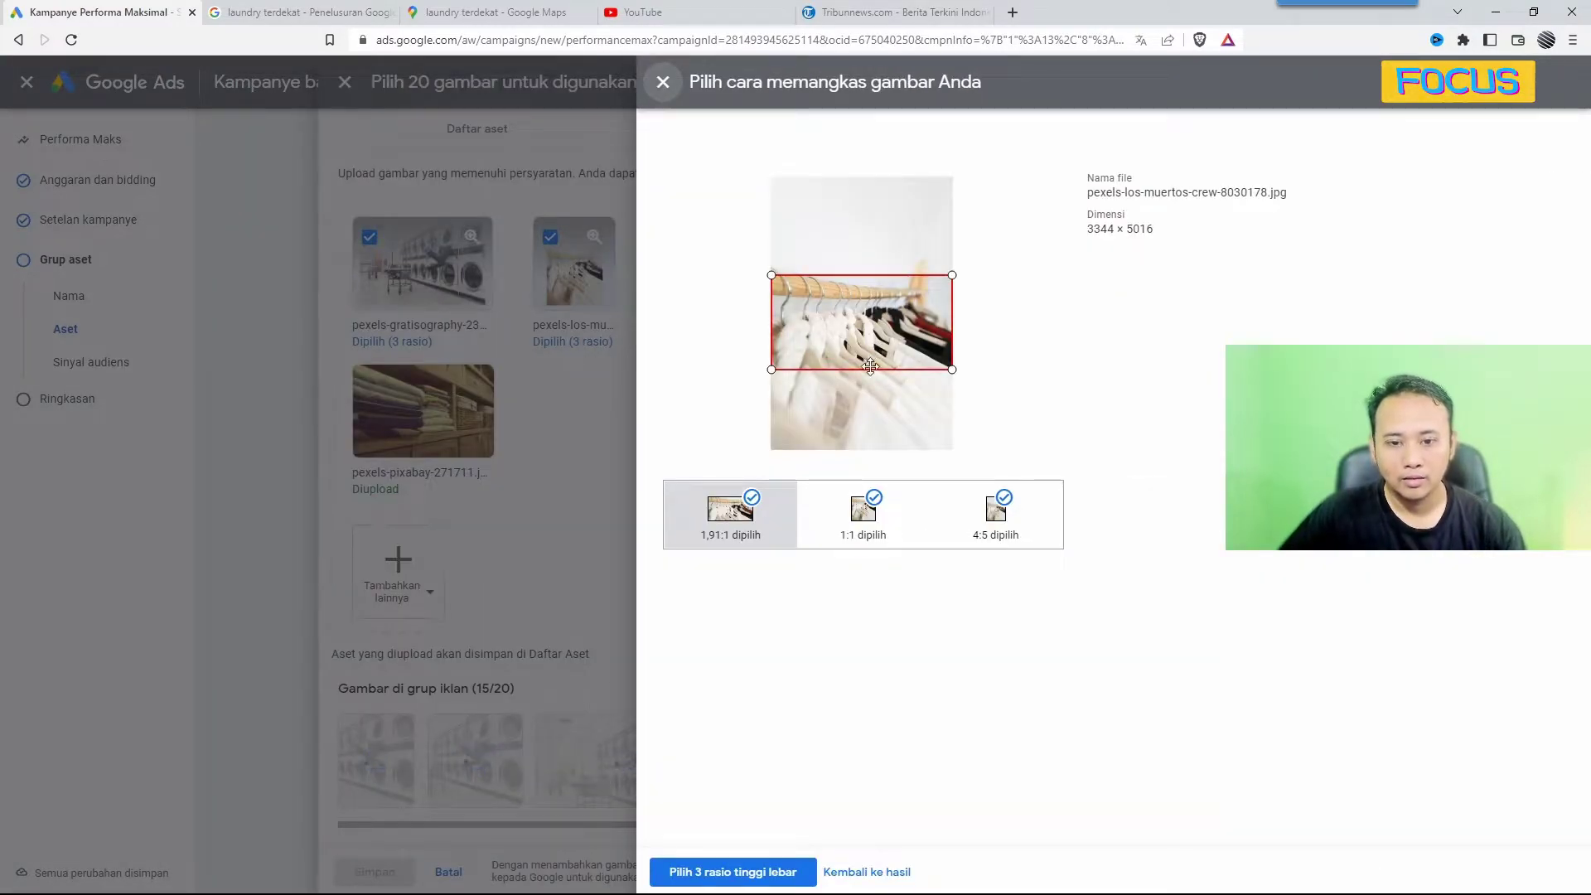
pyautogui.moveTo(863, 333); pyautogui.dragTo(863, 420)
pyautogui.click(843, 518)
pyautogui.click(945, 502)
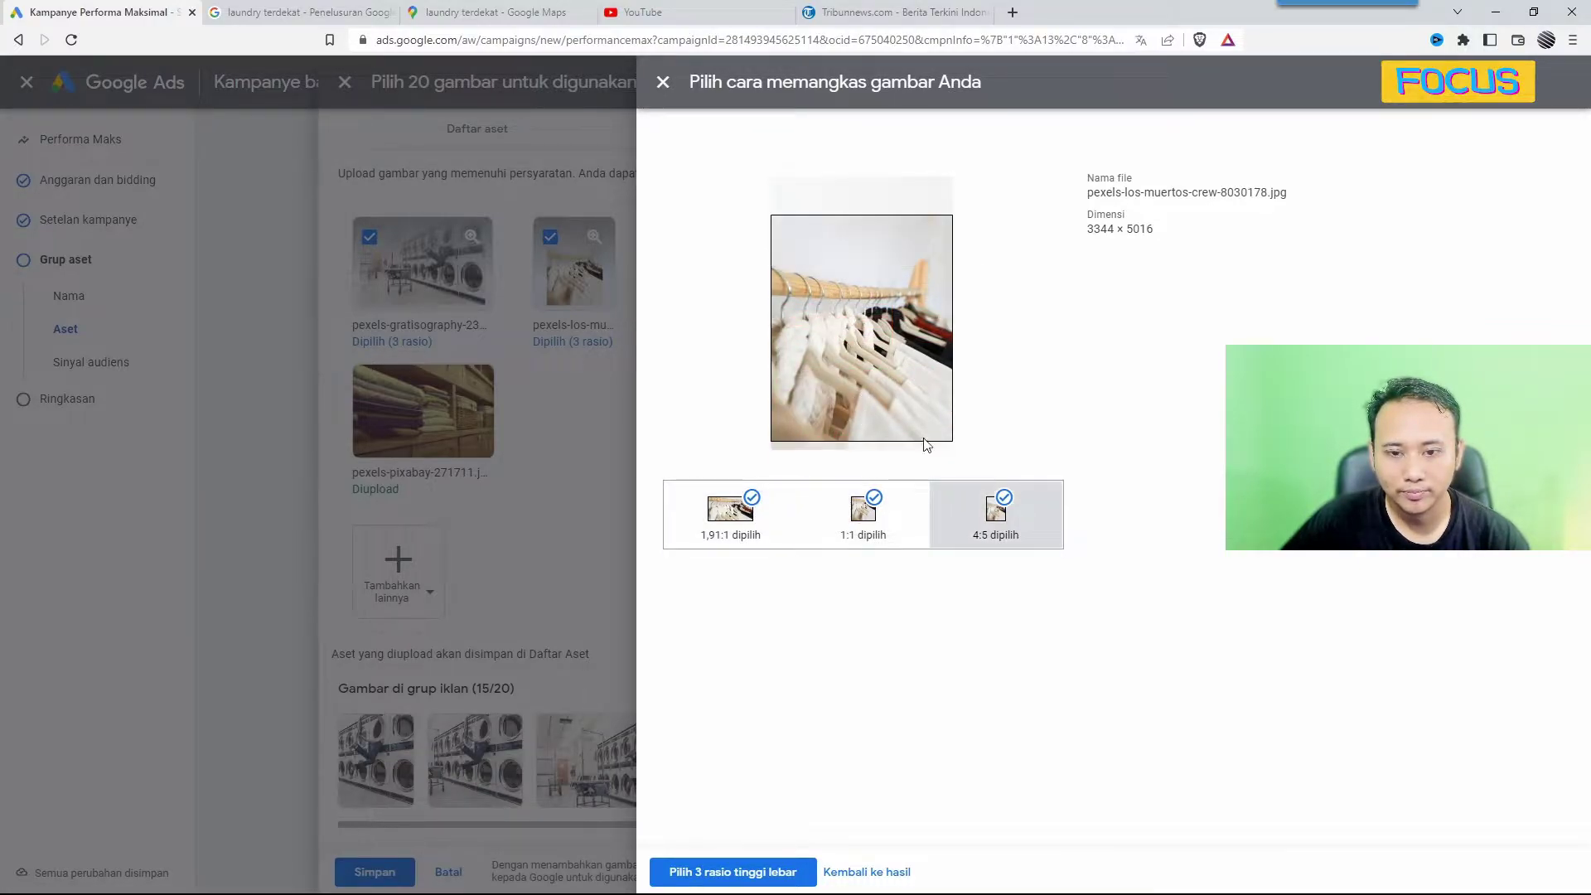
pyautogui.click(743, 879)
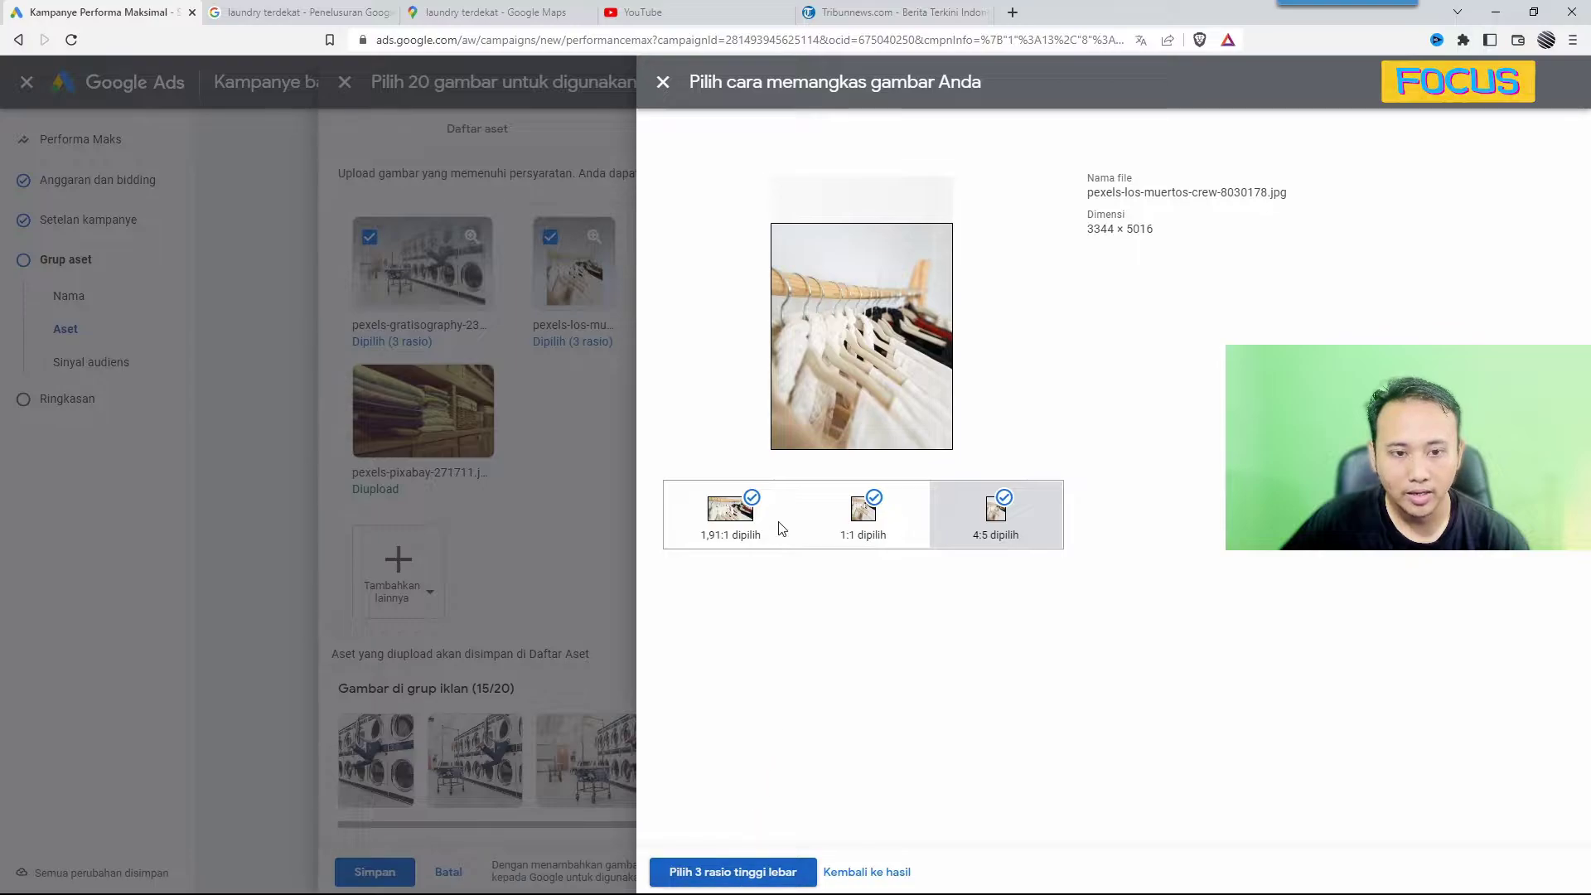
# Step: Move the 1,91:1 crop of pexels-rodnae-productions-5591581.jpg to the photo's lower edge, adjust its 4:5 crop around the detergent bottle, and apply all three ratios
pyautogui.click(1010, 345)
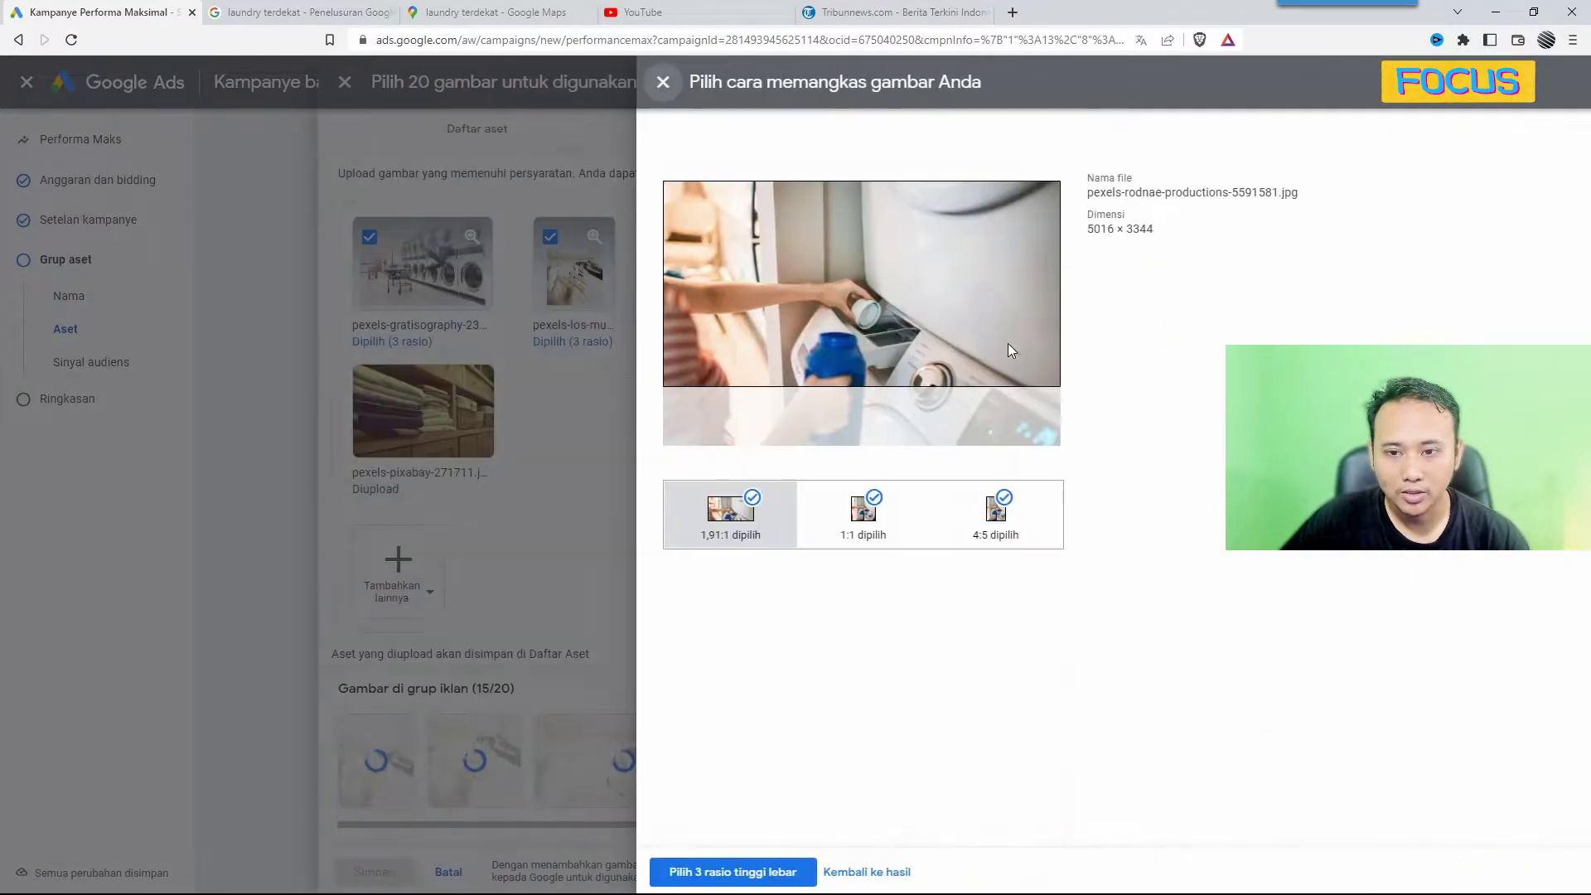
pyautogui.moveTo(924, 359); pyautogui.dragTo(923, 414)
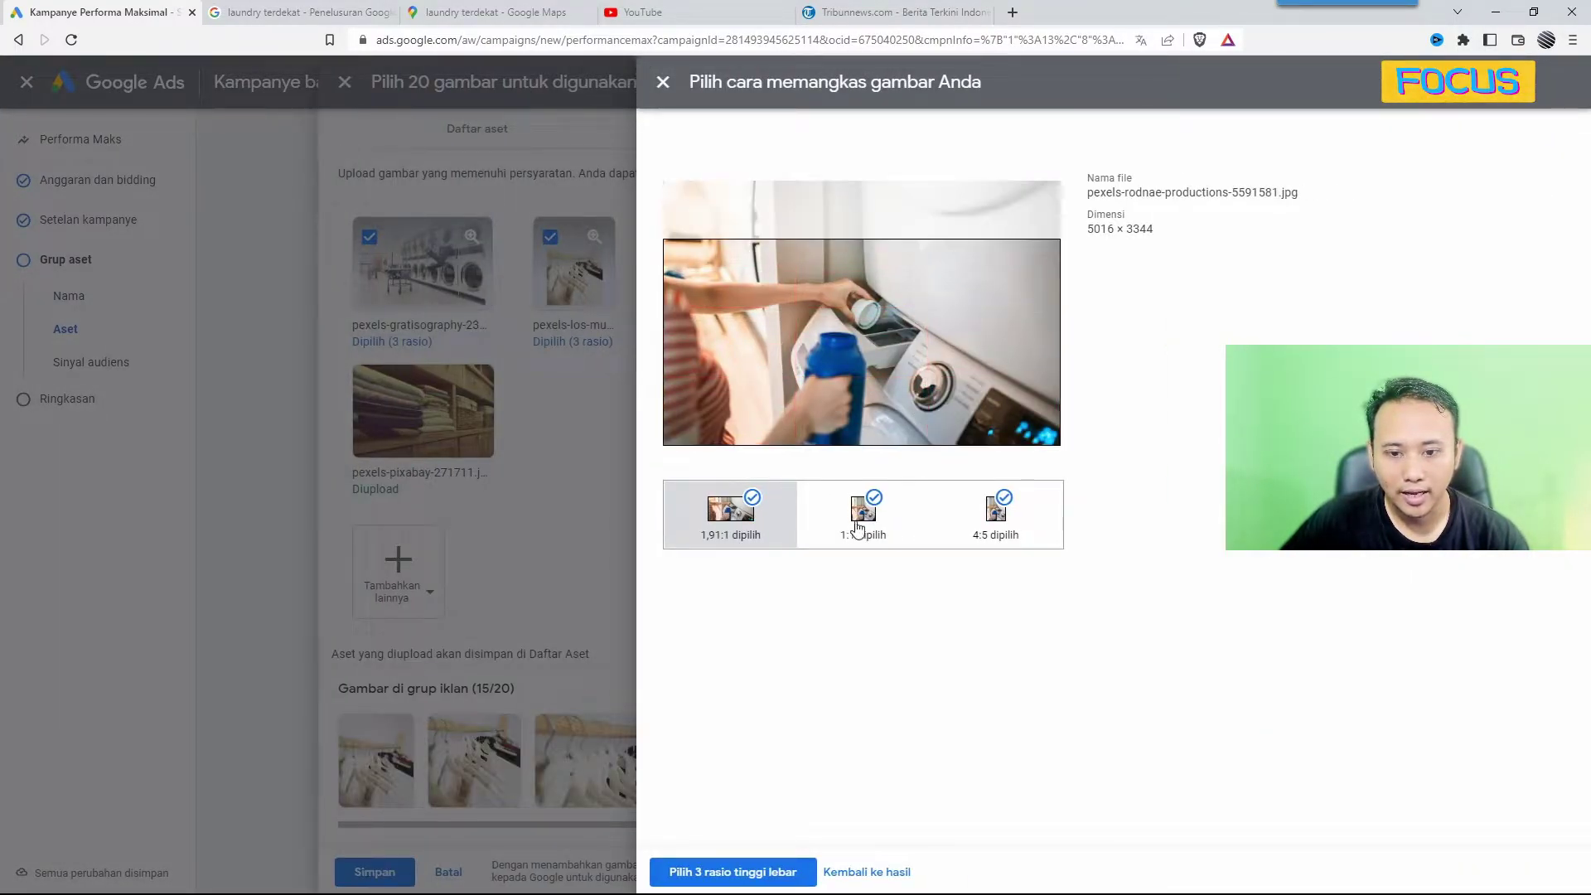
pyautogui.click(862, 512)
pyautogui.click(945, 518)
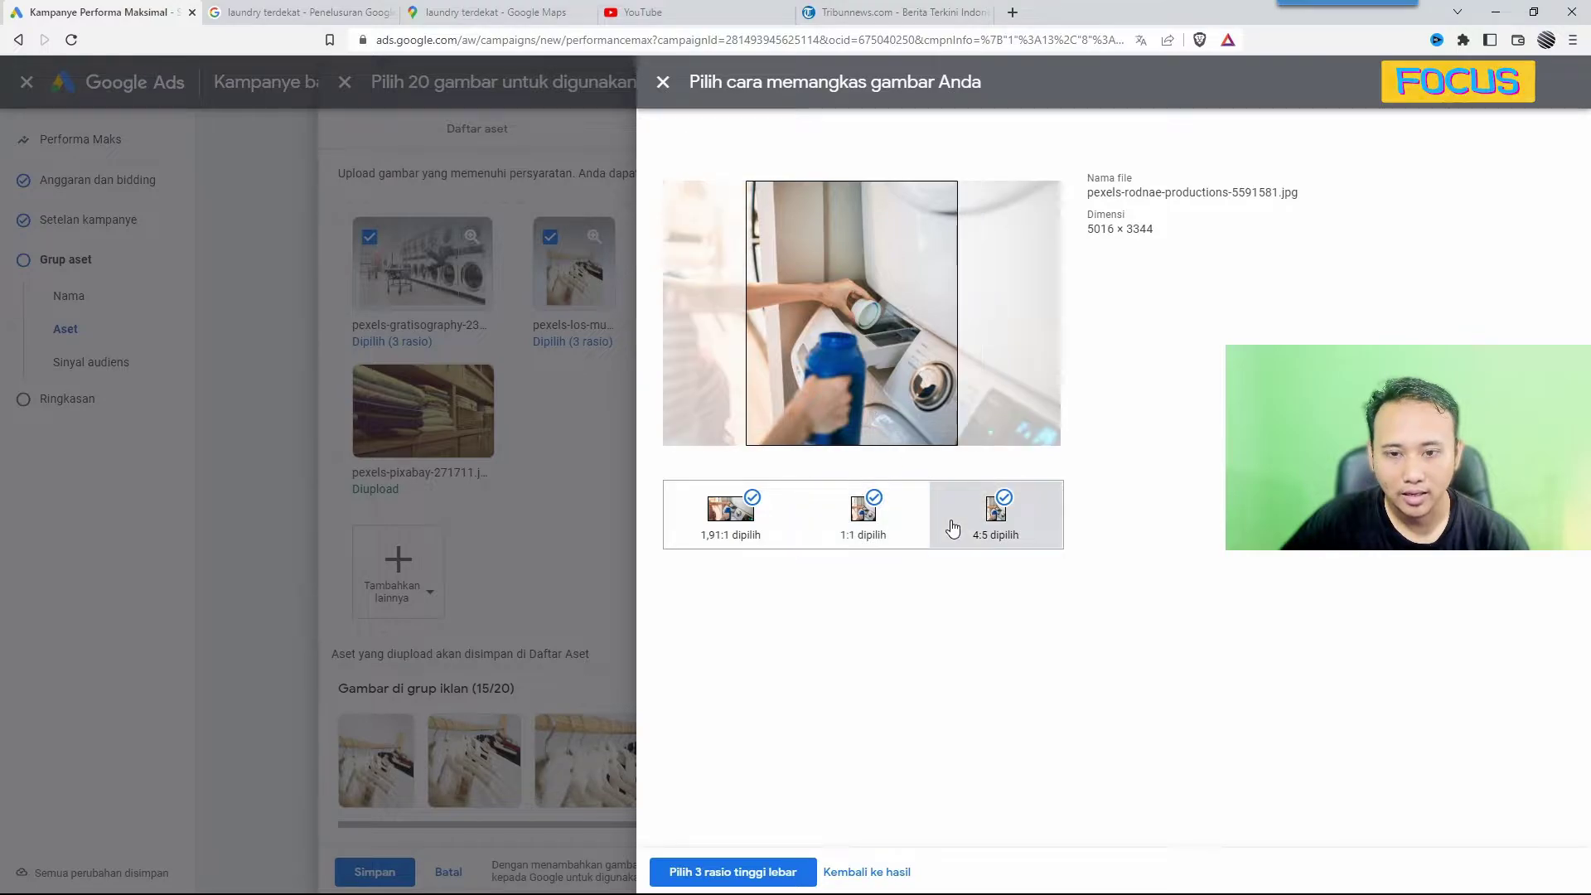
pyautogui.moveTo(907, 411)
pyautogui.mouseDown()
pyautogui.moveTo(932, 407)
pyautogui.moveTo(915, 407)
pyautogui.mouseUp()
pyautogui.click(761, 876)
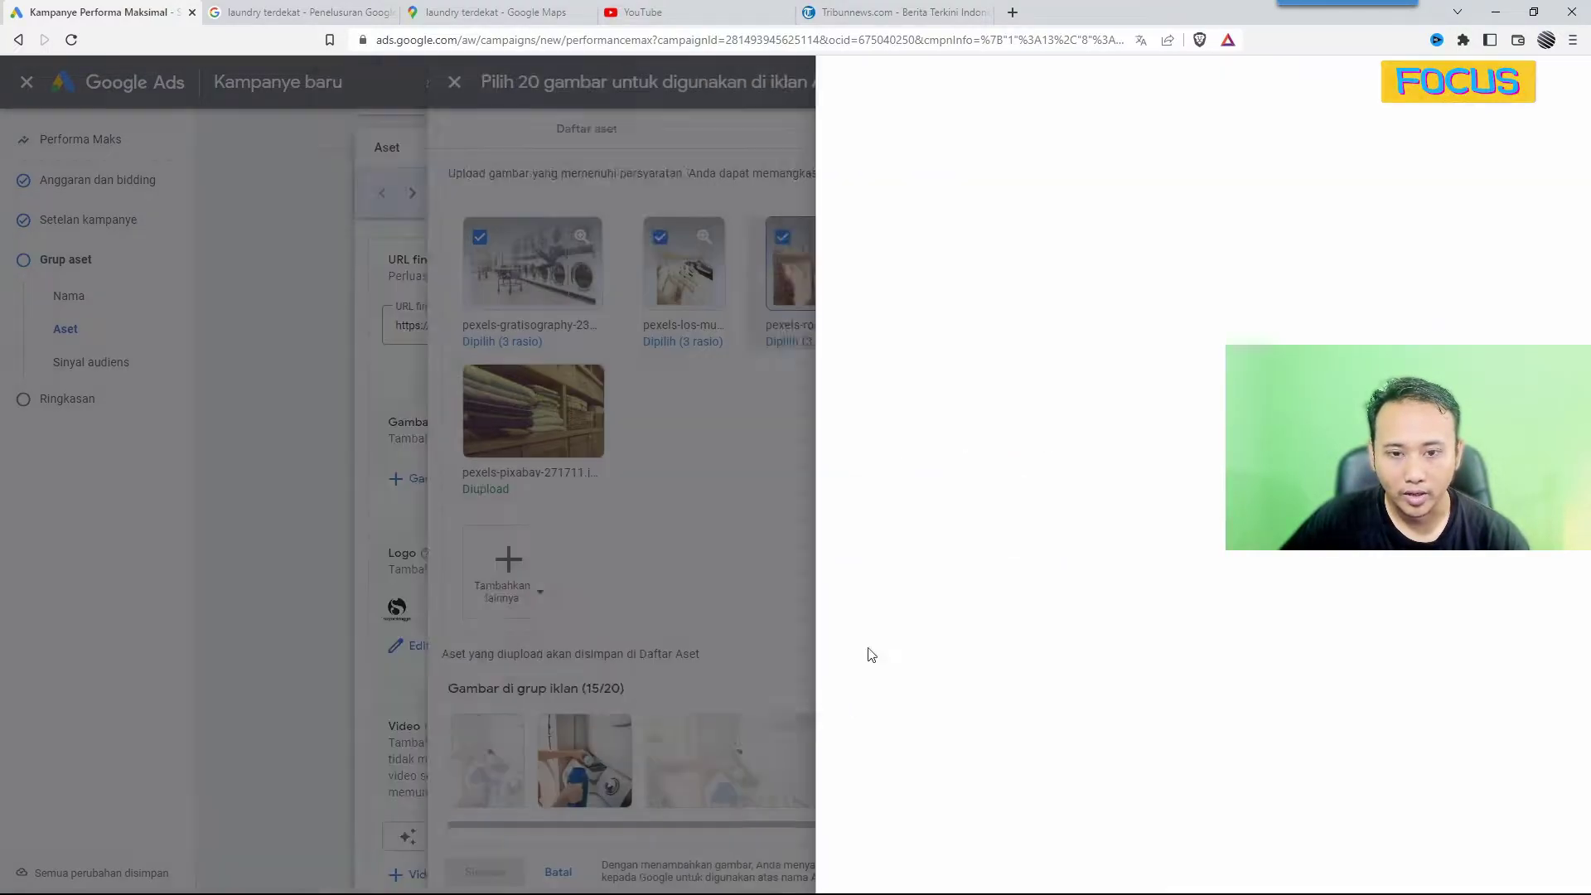
# Step: Lower the 1,91:1 crop of pexels-skitterphoto-1122167.jpg, adjust its 1:1 crop around the clothesline, and apply all three ratios
pyautogui.click(1118, 377)
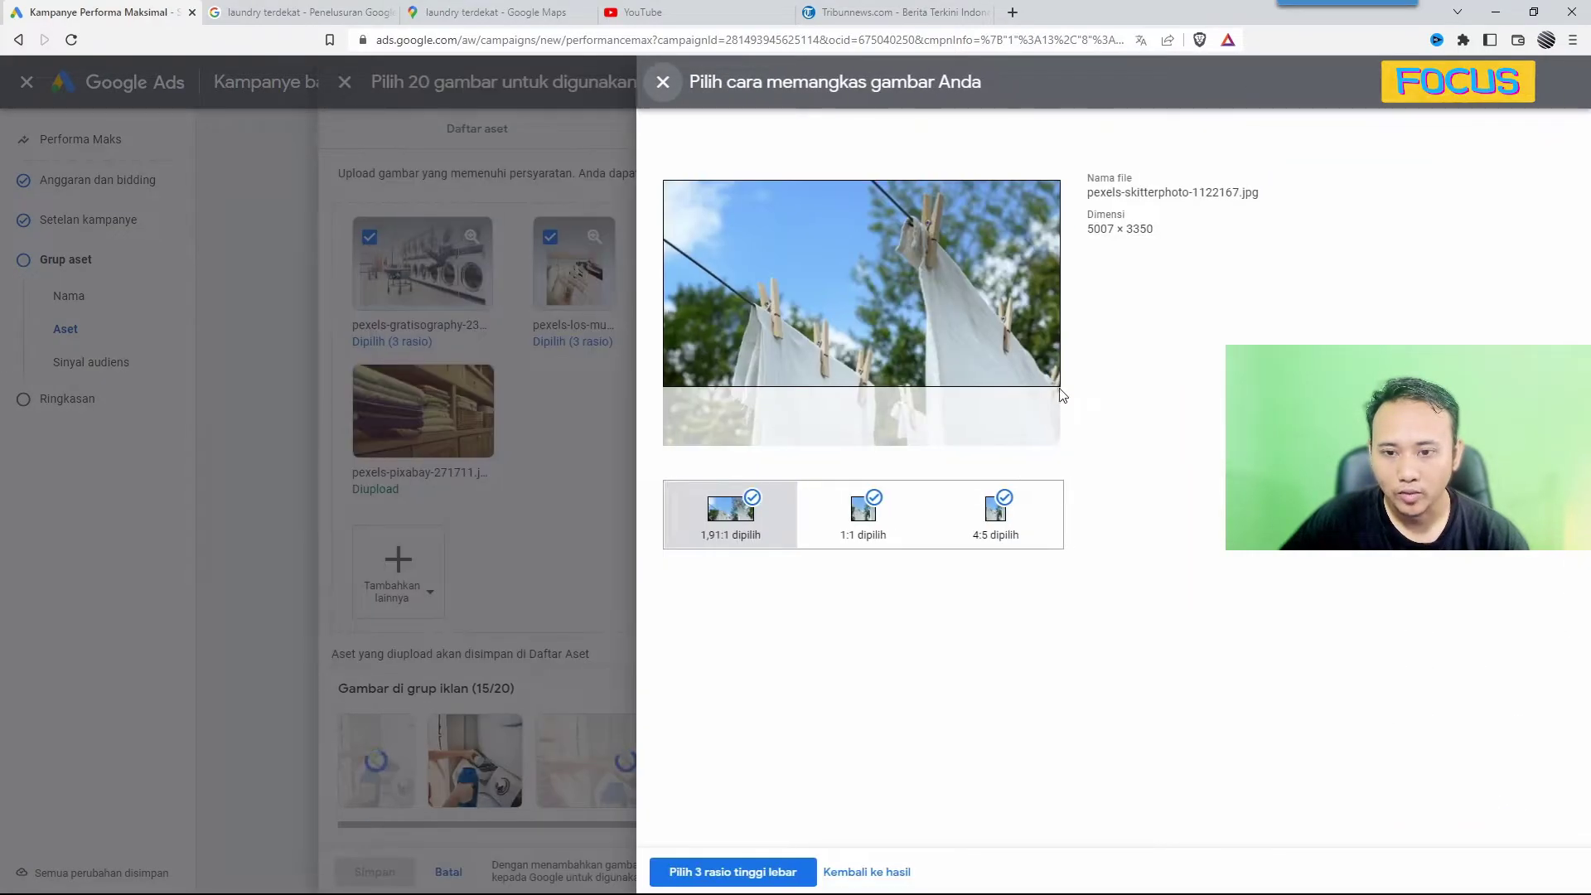
pyautogui.moveTo(1054, 385); pyautogui.dragTo(1054, 406)
pyautogui.click(871, 542)
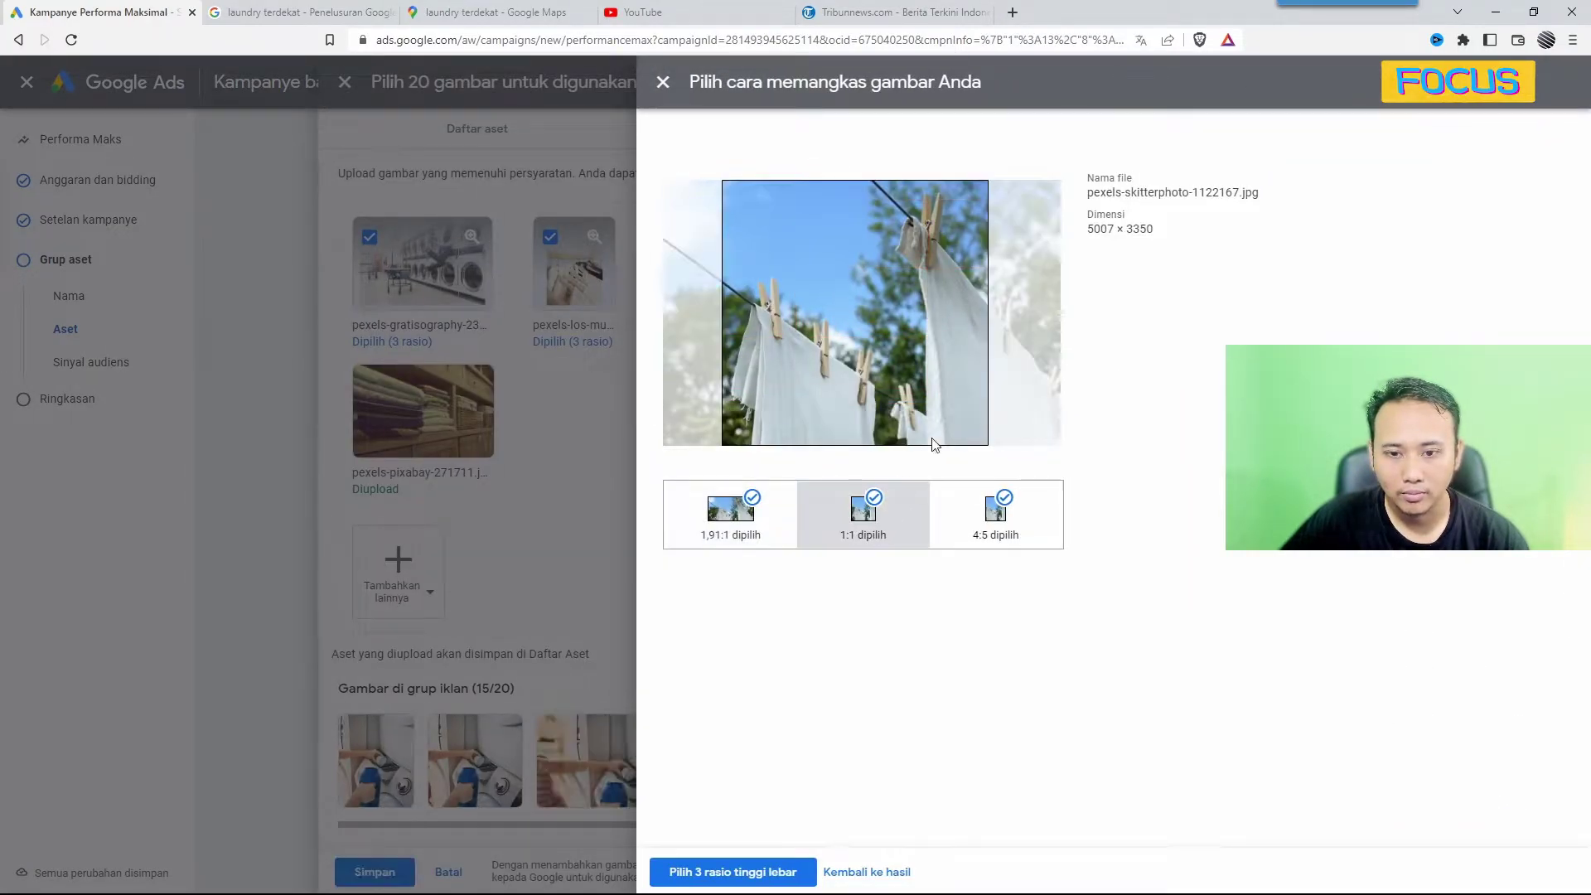
pyautogui.moveTo(921, 405); pyautogui.dragTo(899, 439)
pyautogui.click(982, 520)
pyautogui.click(740, 883)
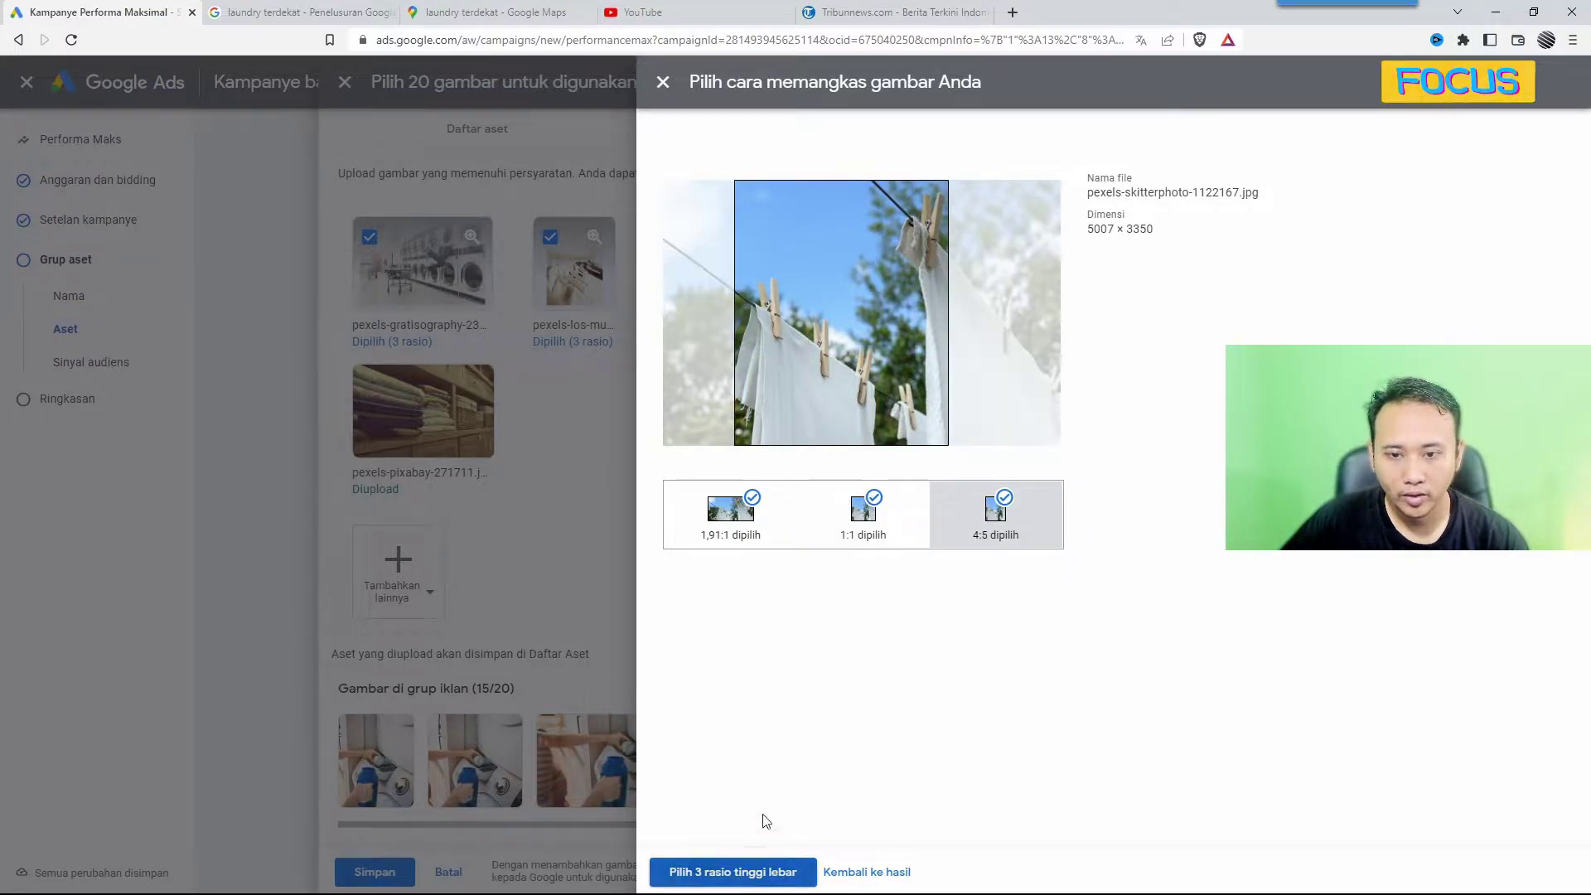
# Step: Reposition the 1,91:1 and 1:1 crops of the photo of the woman in red holding clothes, and save the selected images to the asset group
pyautogui.click(1348, 341)
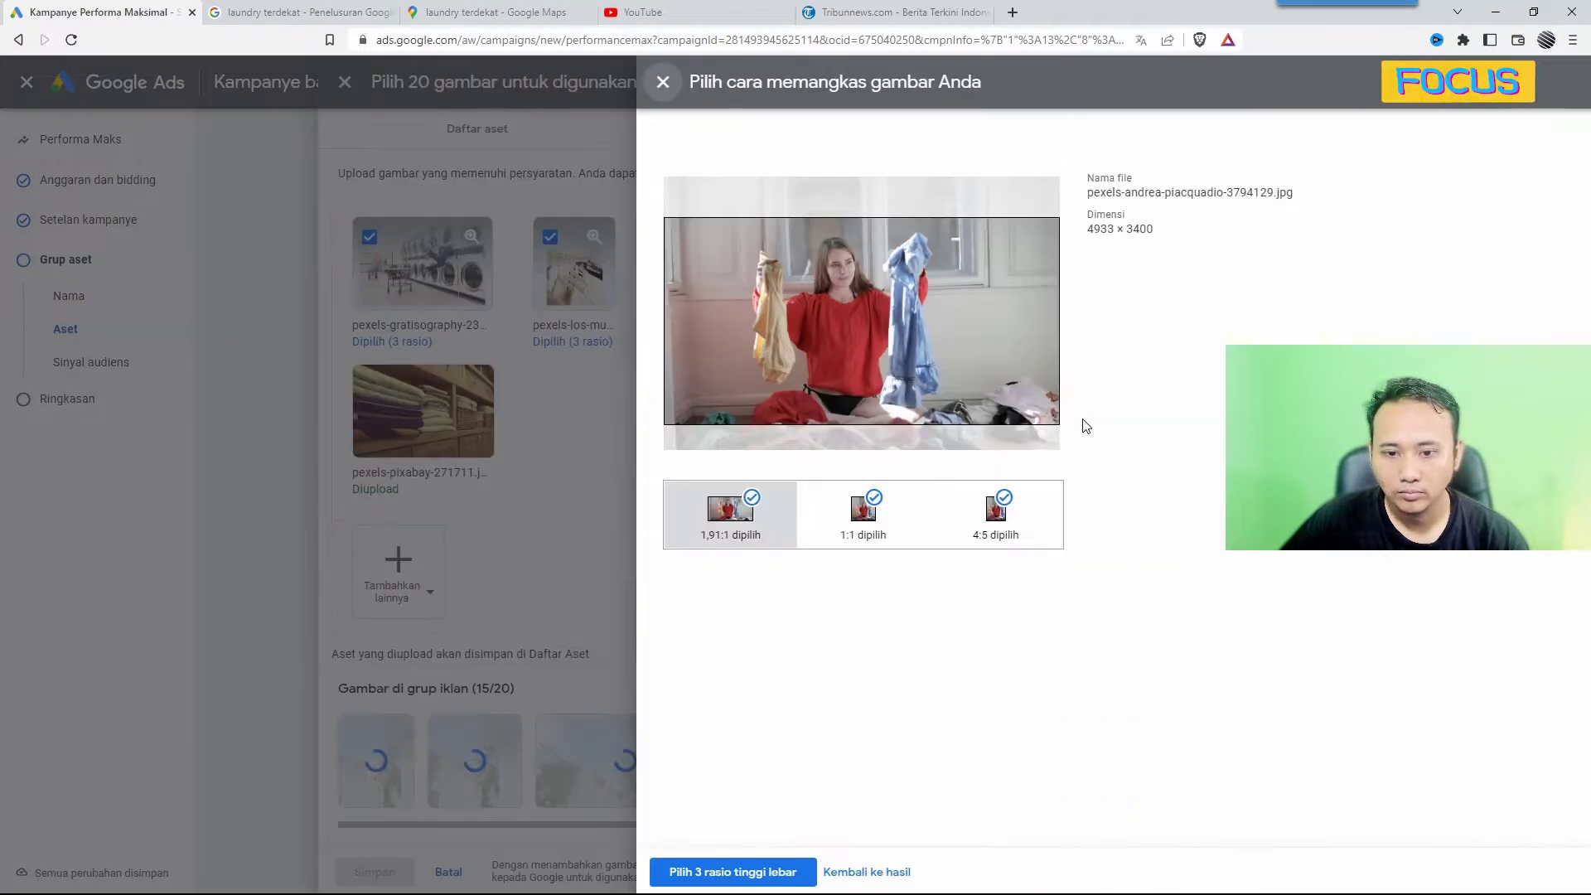
pyautogui.moveTo(900, 391); pyautogui.dragTo(911, 323)
pyautogui.click(865, 516)
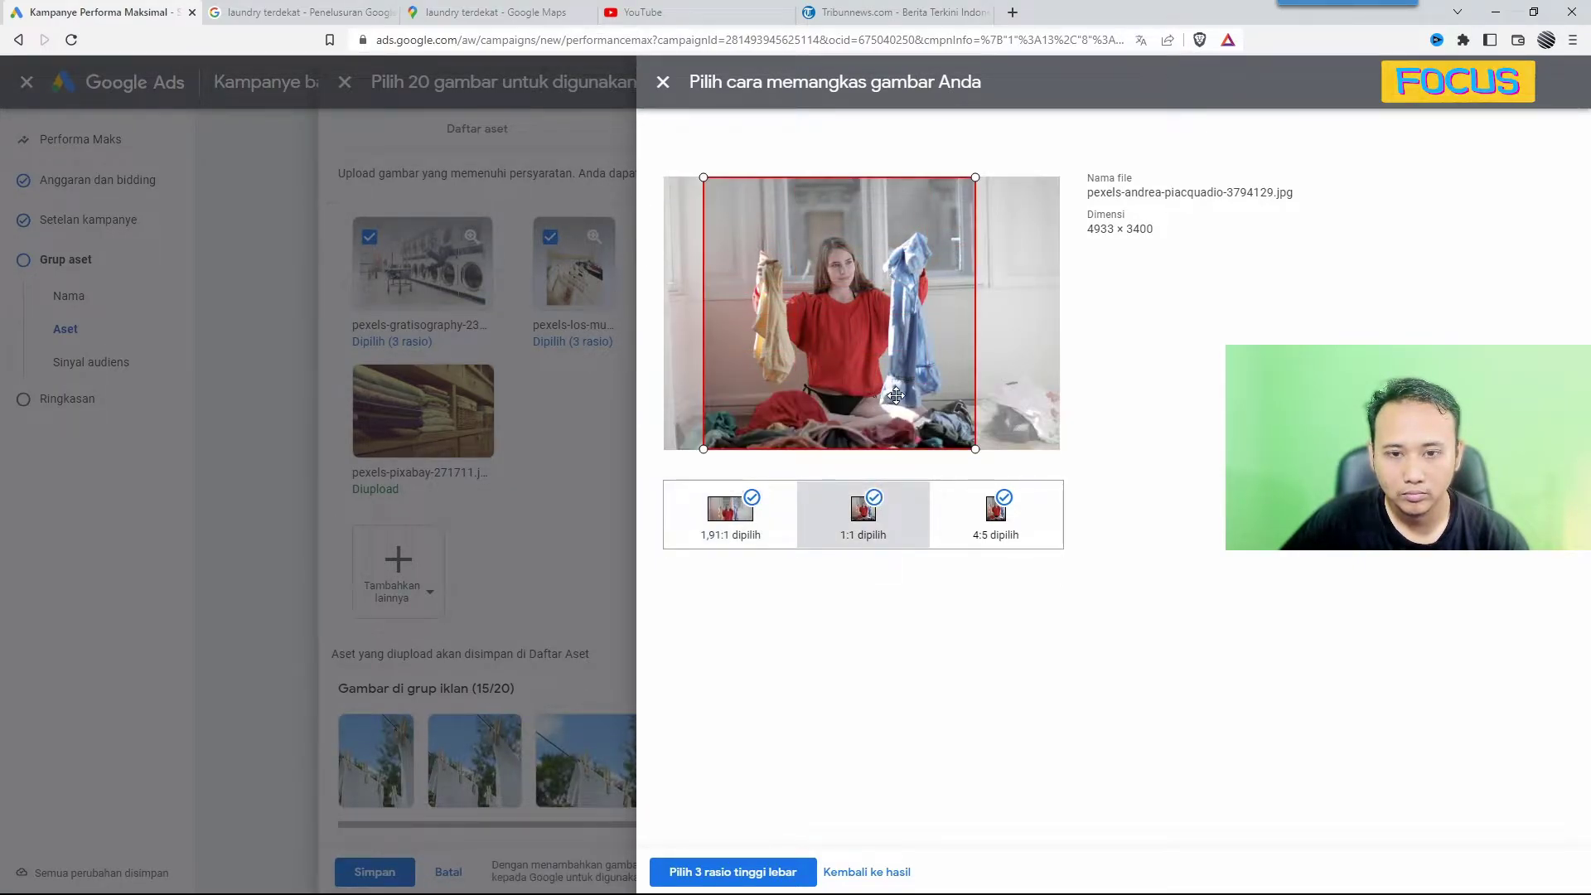
pyautogui.moveTo(910, 396); pyautogui.dragTo(919, 396)
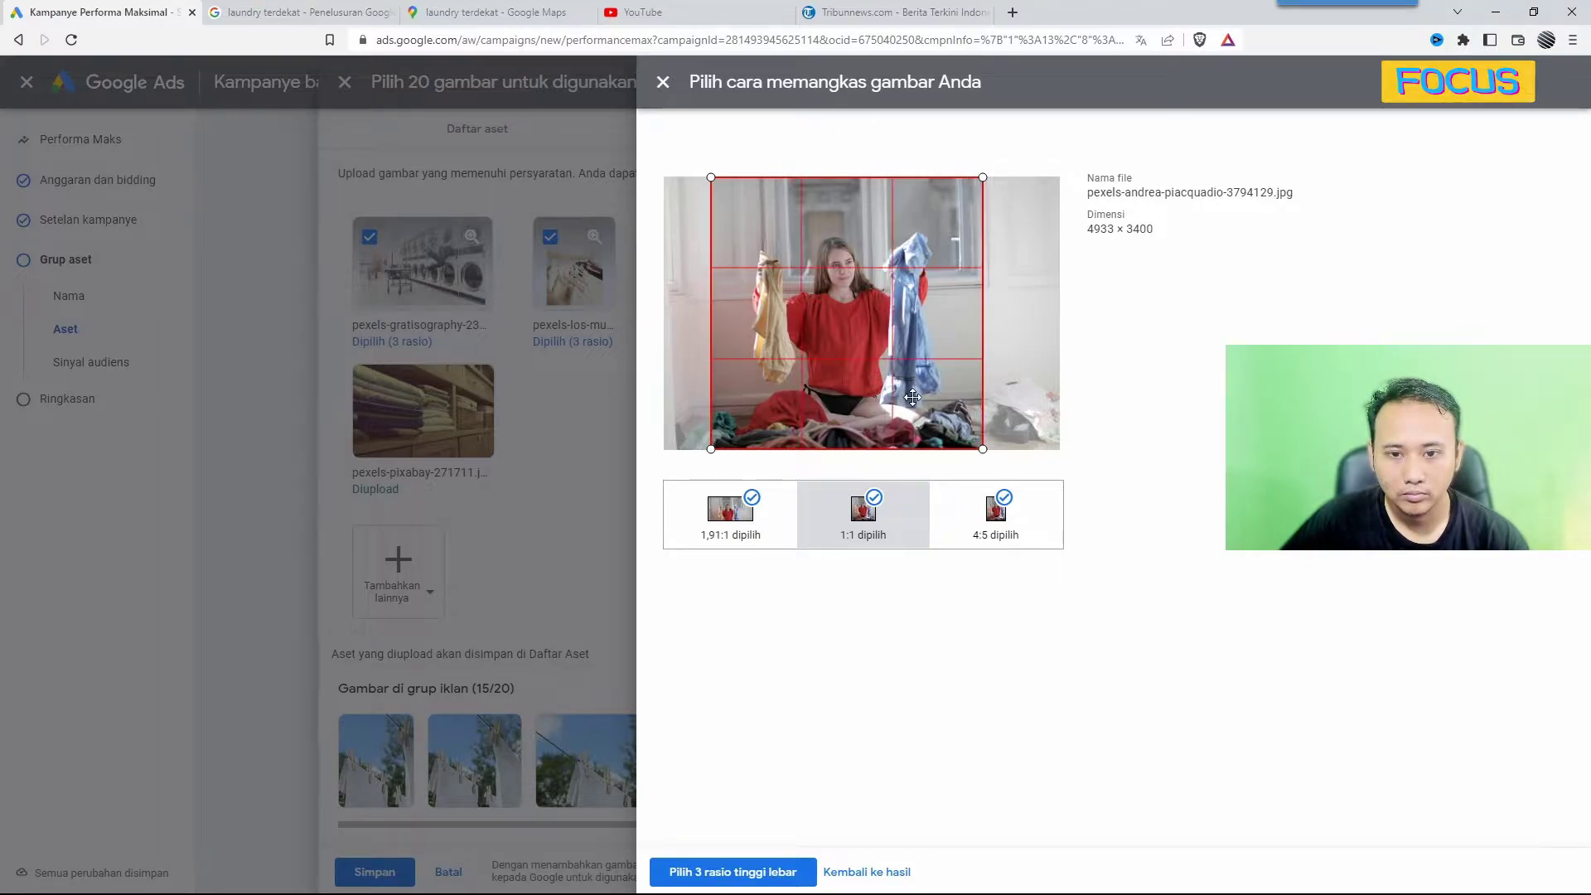
pyautogui.click(969, 529)
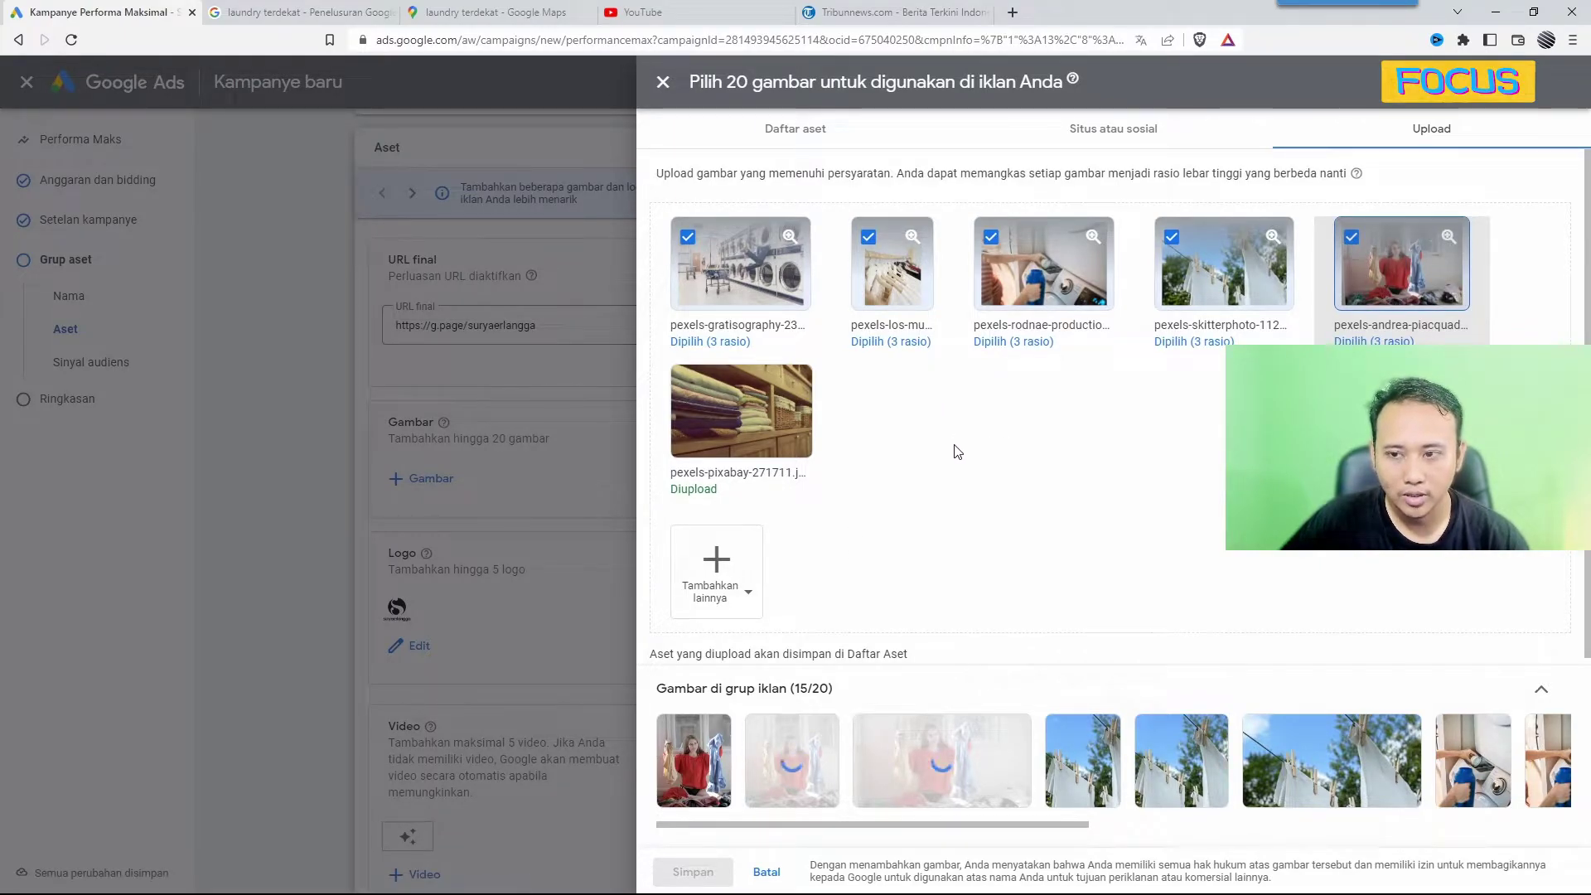
pyautogui.click(708, 866)
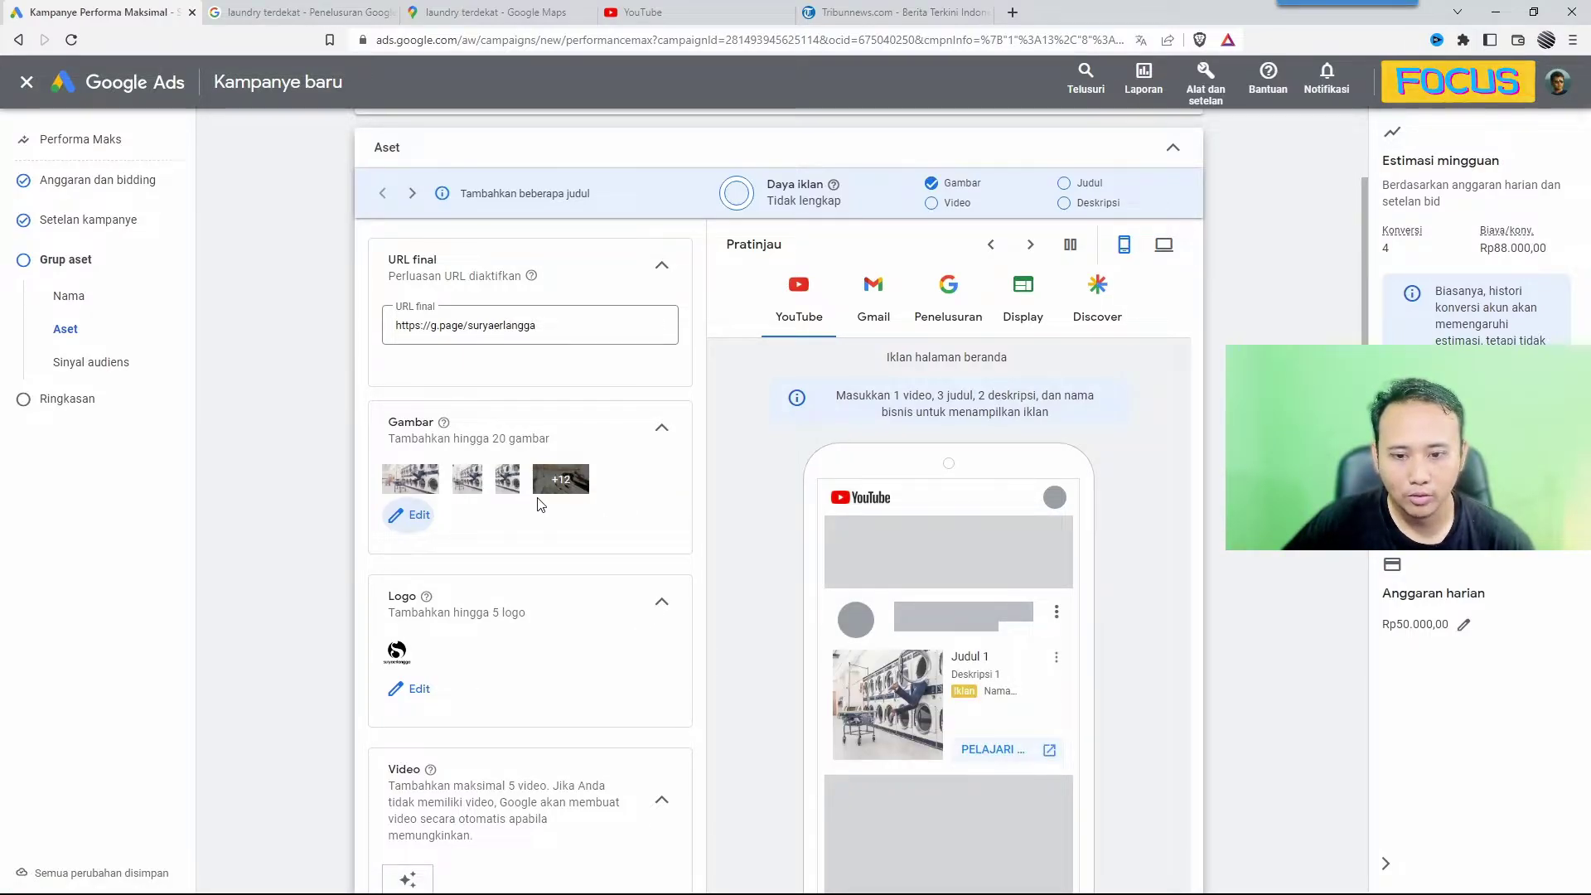
pyautogui.scroll(-2, 756, 468)
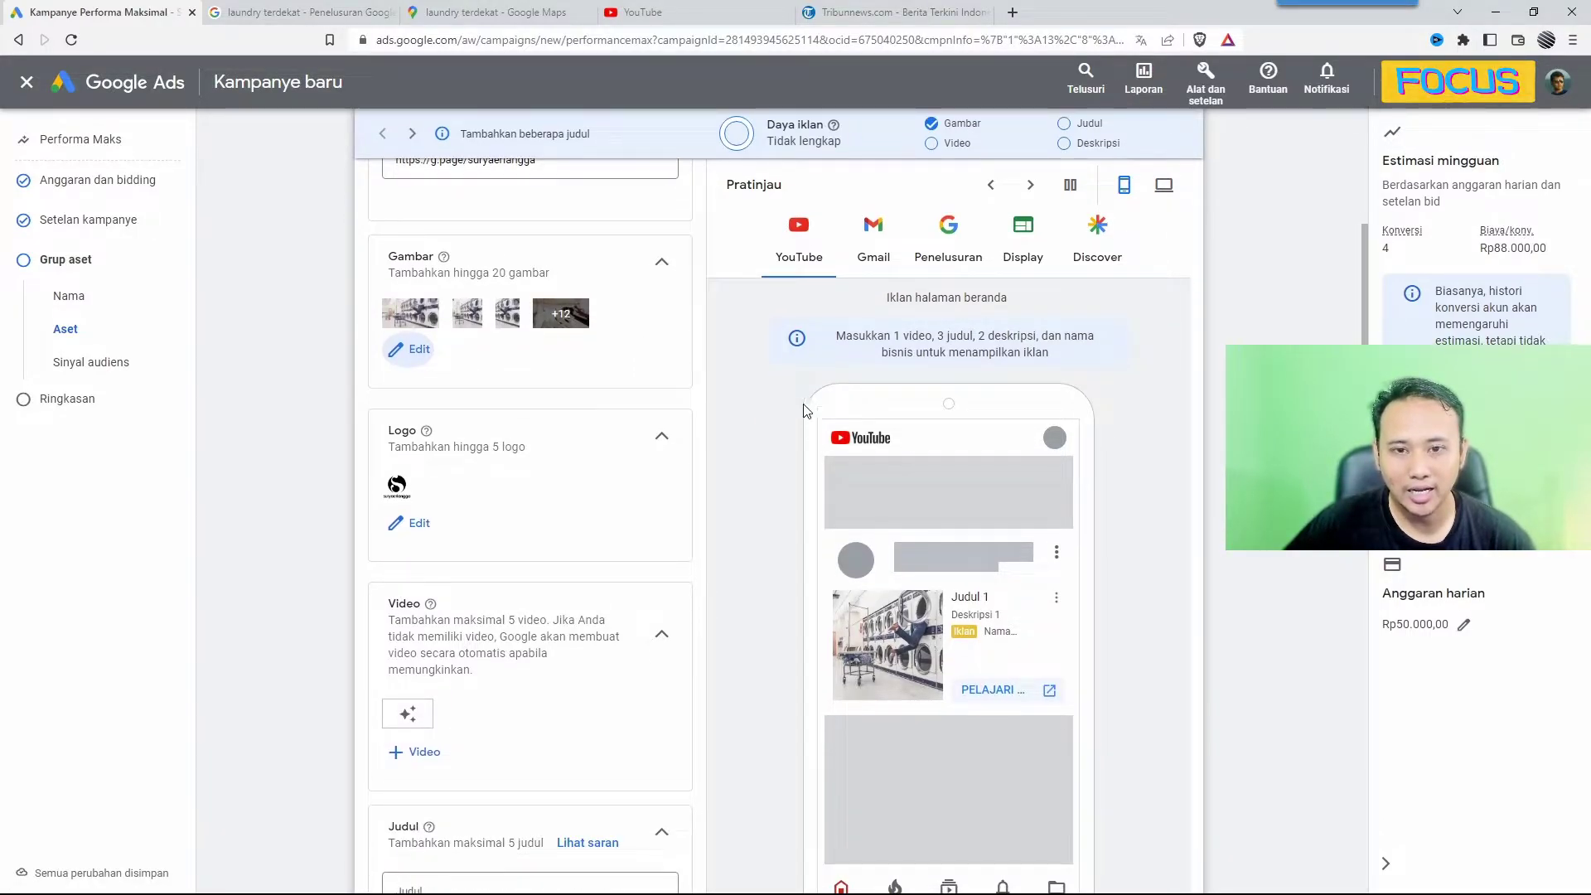
# Step: Look through the asset group's ad previews for YouTube, Gmail, Penelusuran, Display and Discover
pyautogui.scroll(-1, 922, 504)
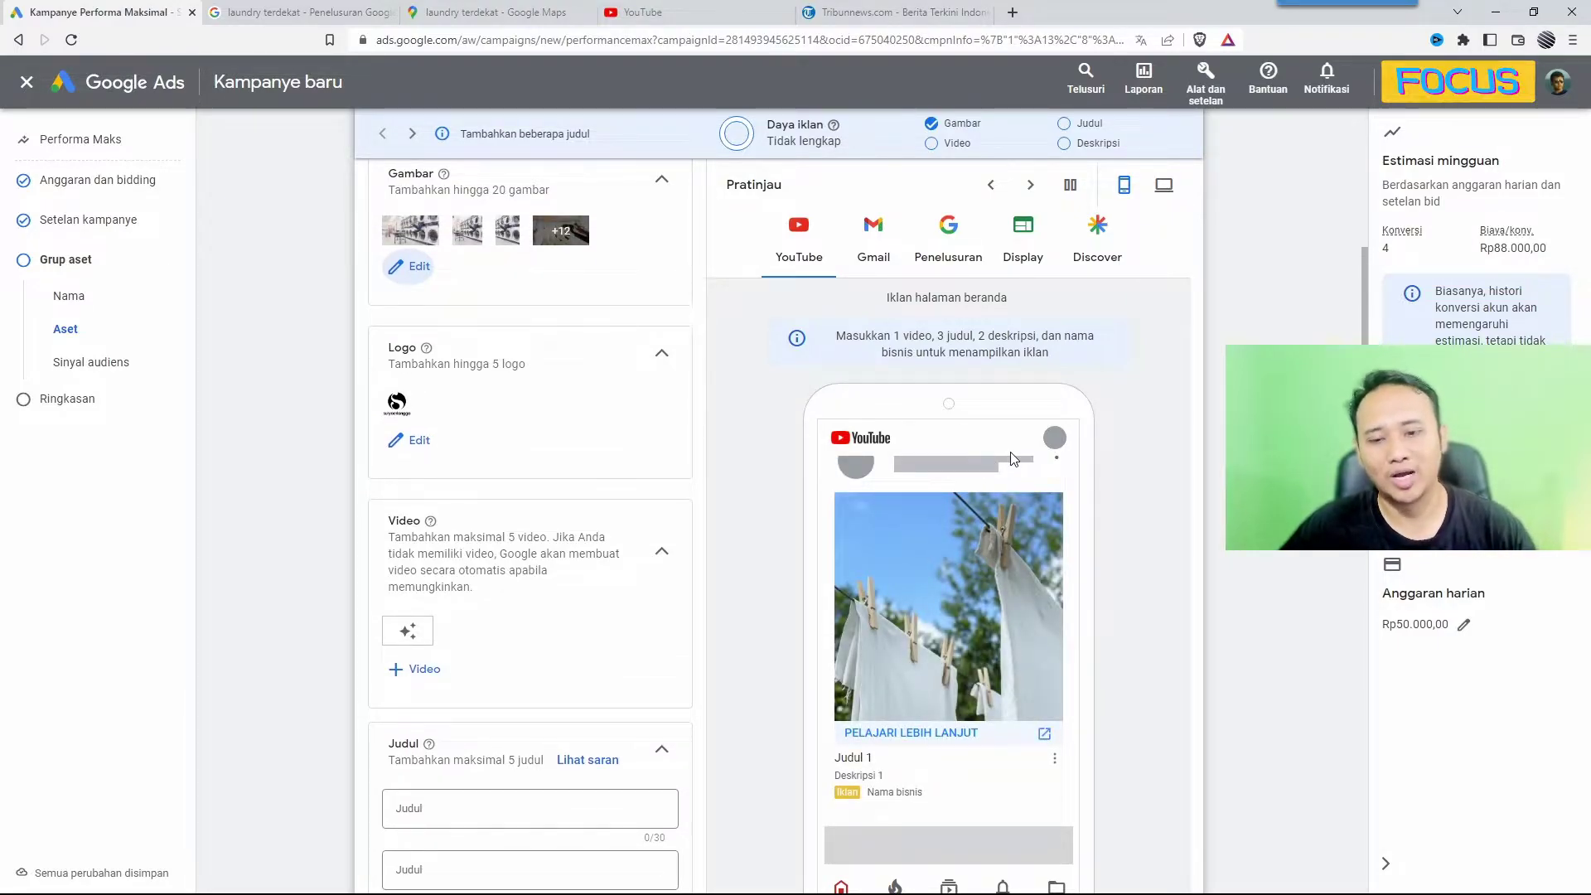
pyautogui.scroll(-3, 1006, 468)
pyautogui.scroll(5, 957, 462)
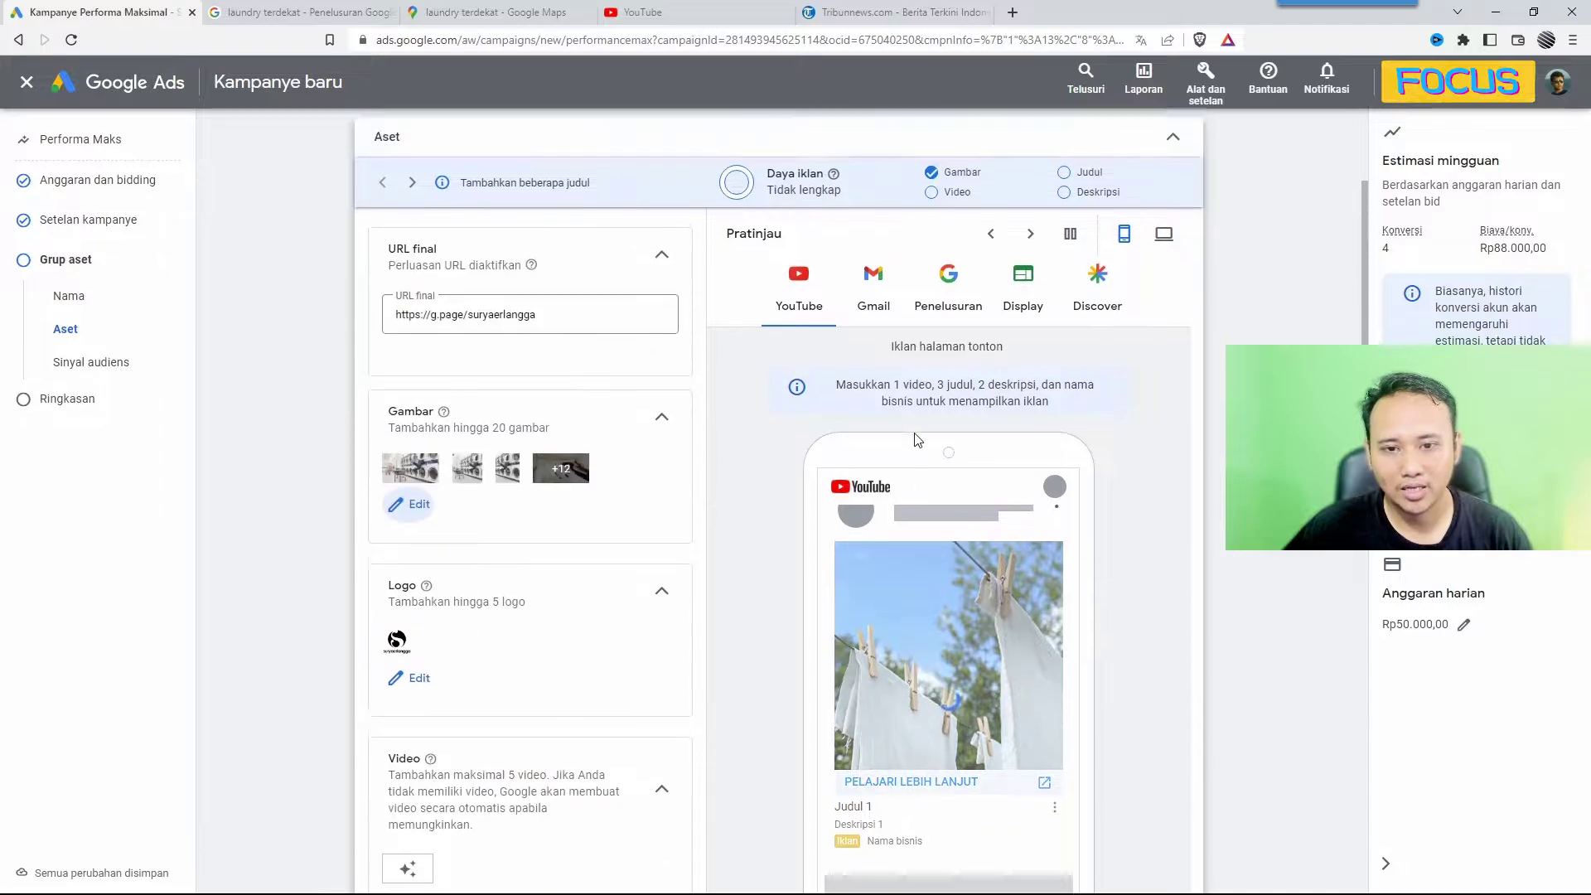
pyautogui.scroll(-1, 840, 345)
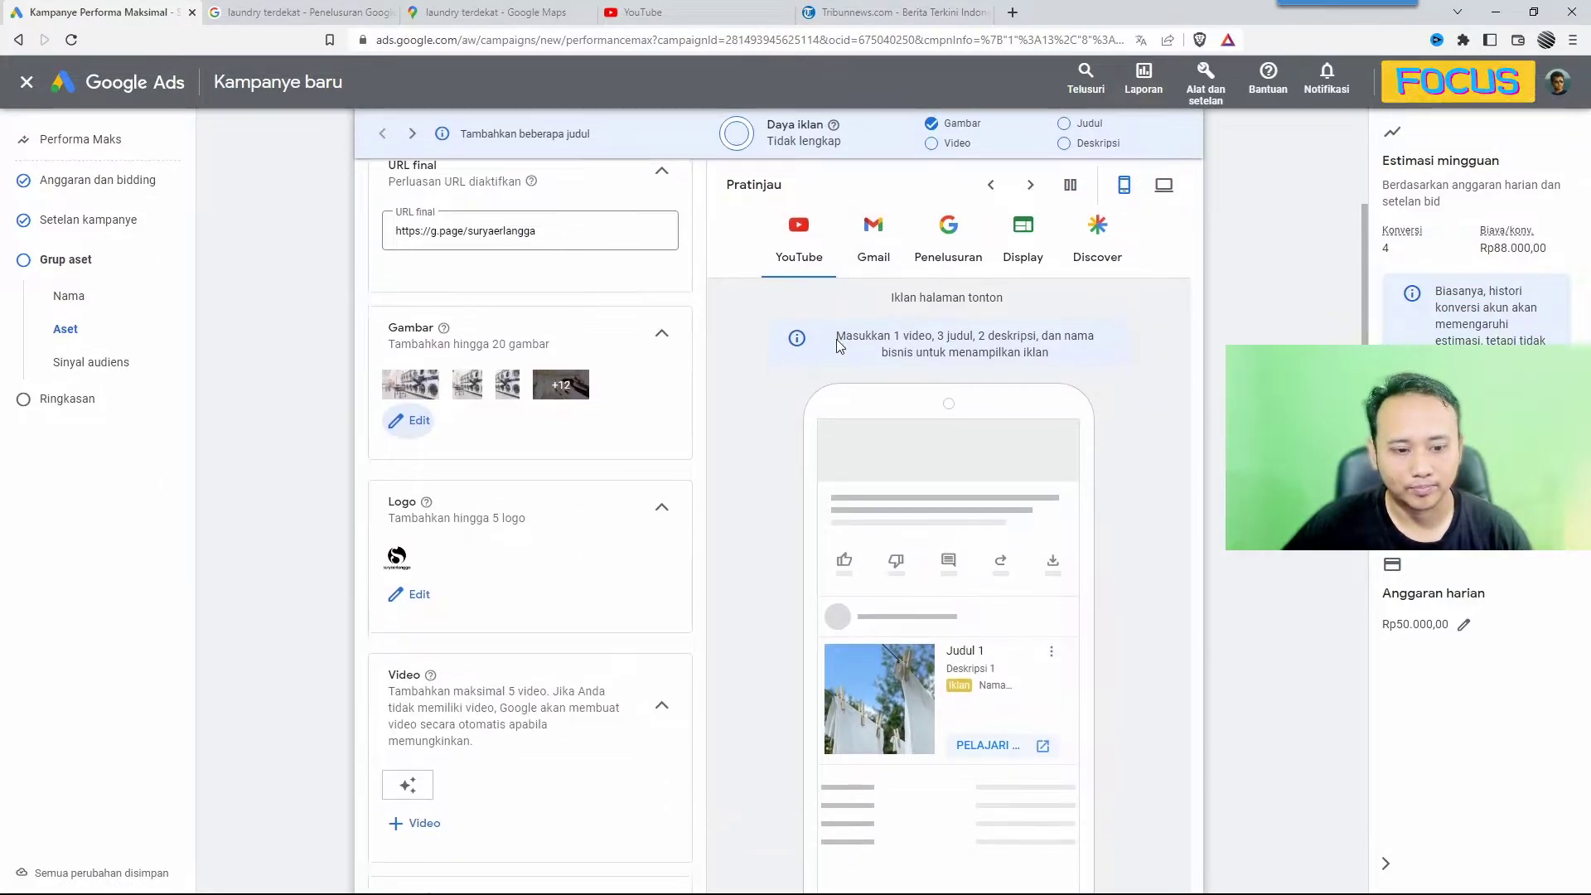
pyautogui.scroll(-4, 839, 346)
pyautogui.scroll(3, 812, 331)
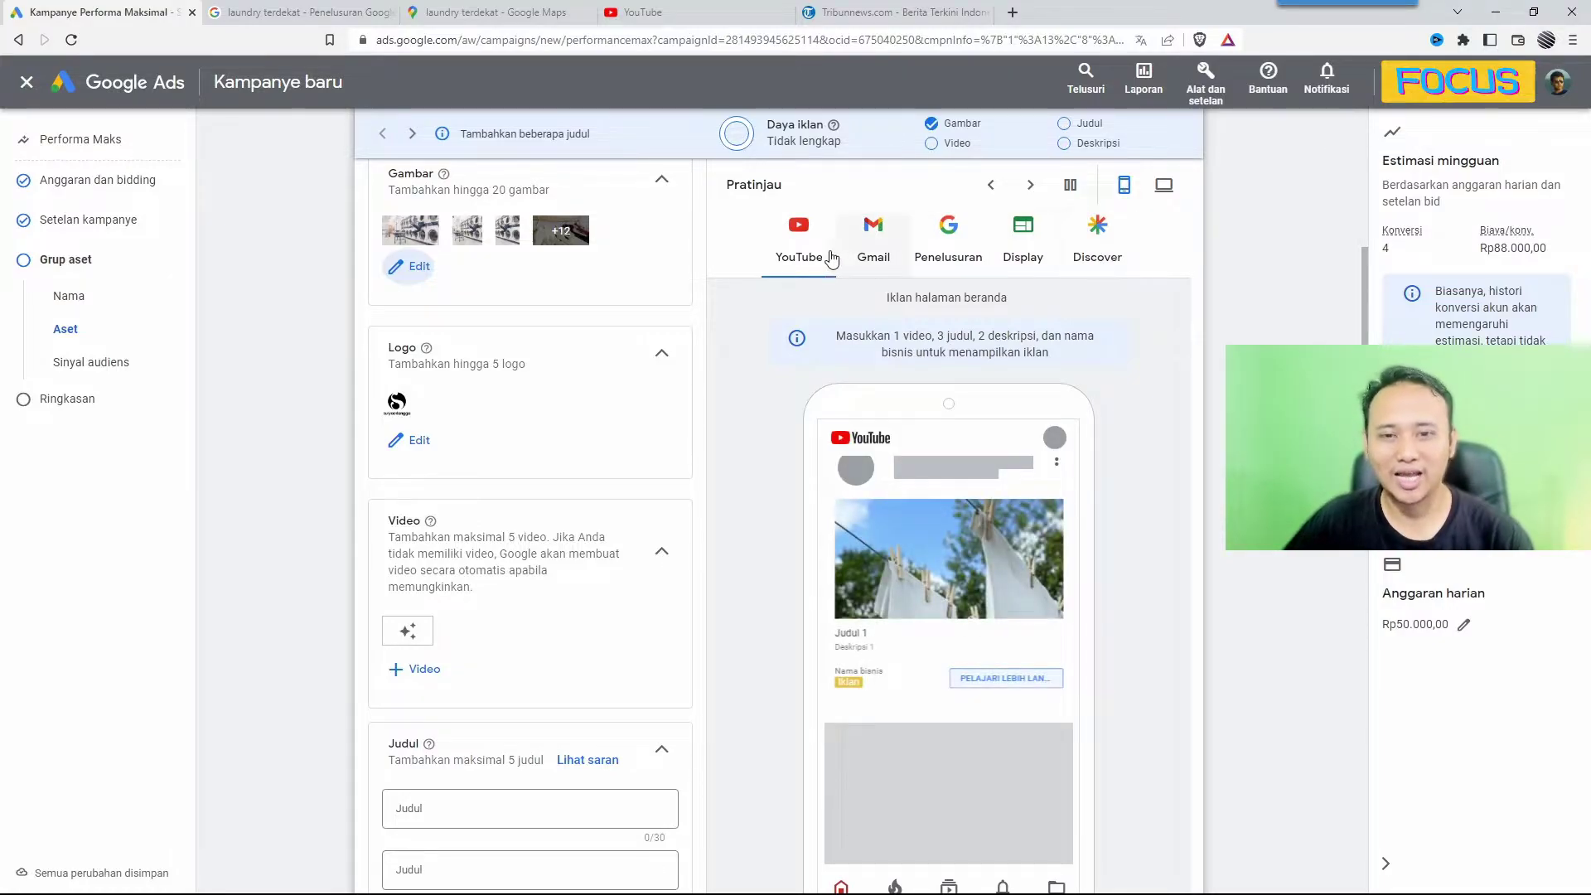
pyautogui.click(876, 253)
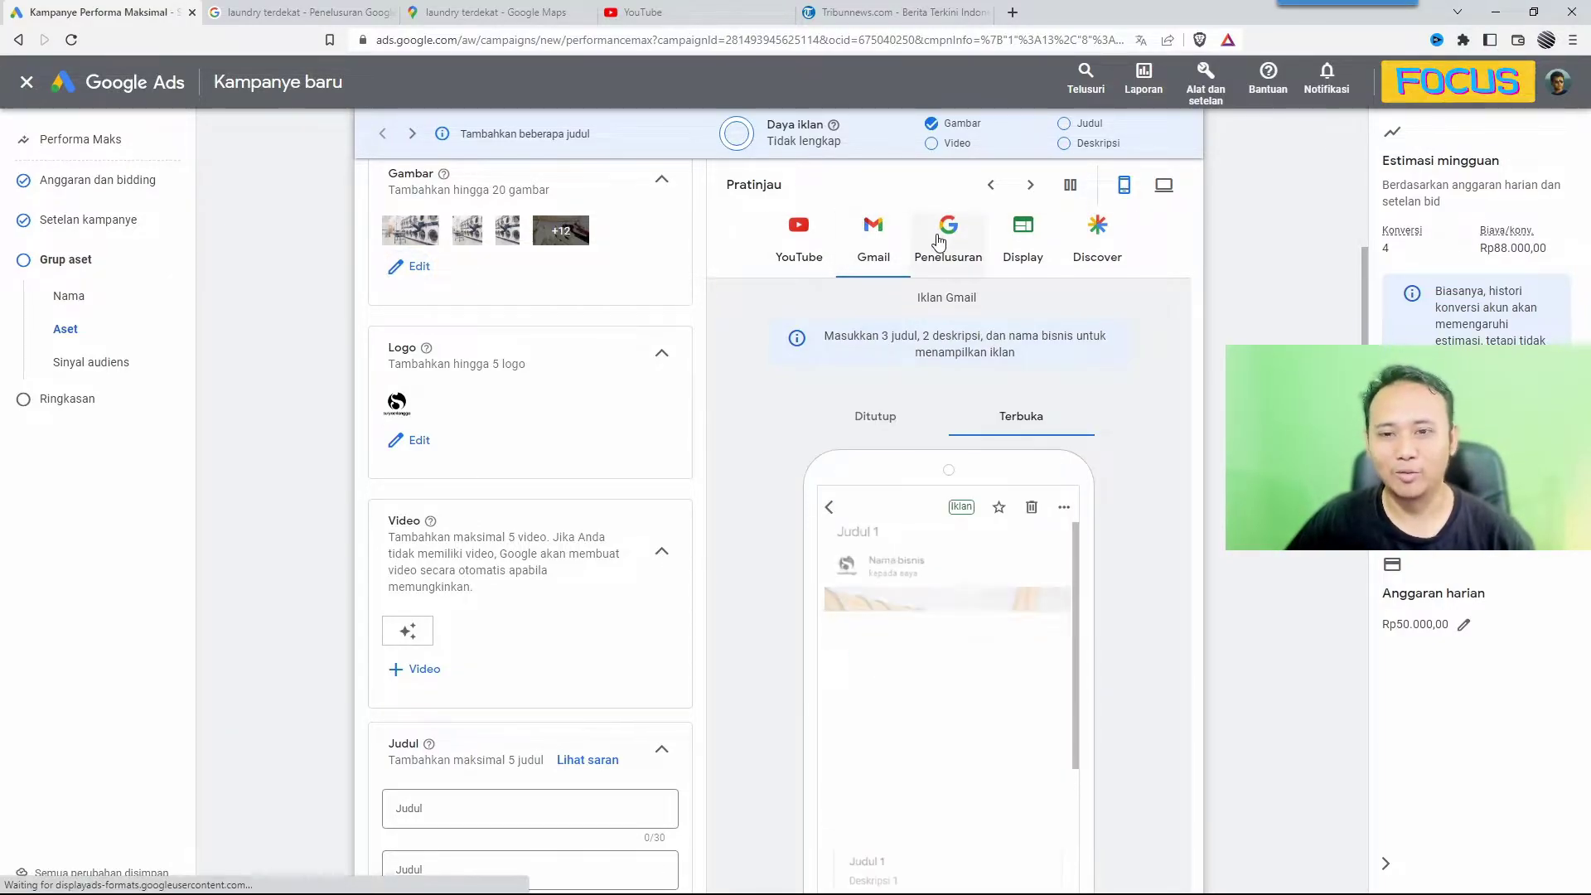
pyautogui.click(944, 240)
pyautogui.click(1019, 249)
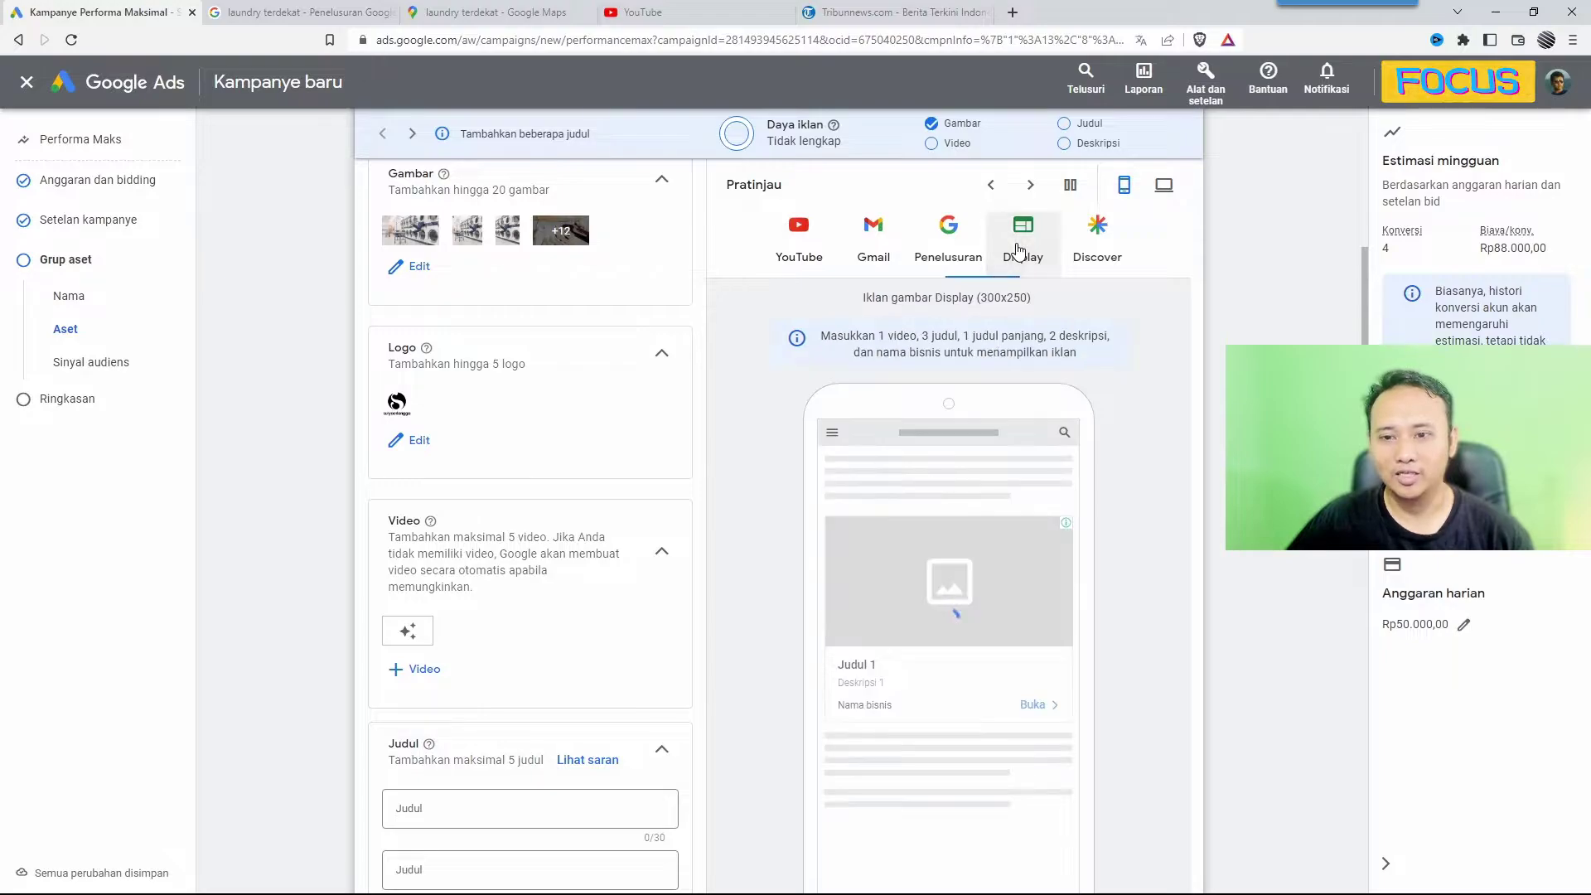
pyautogui.click(1079, 250)
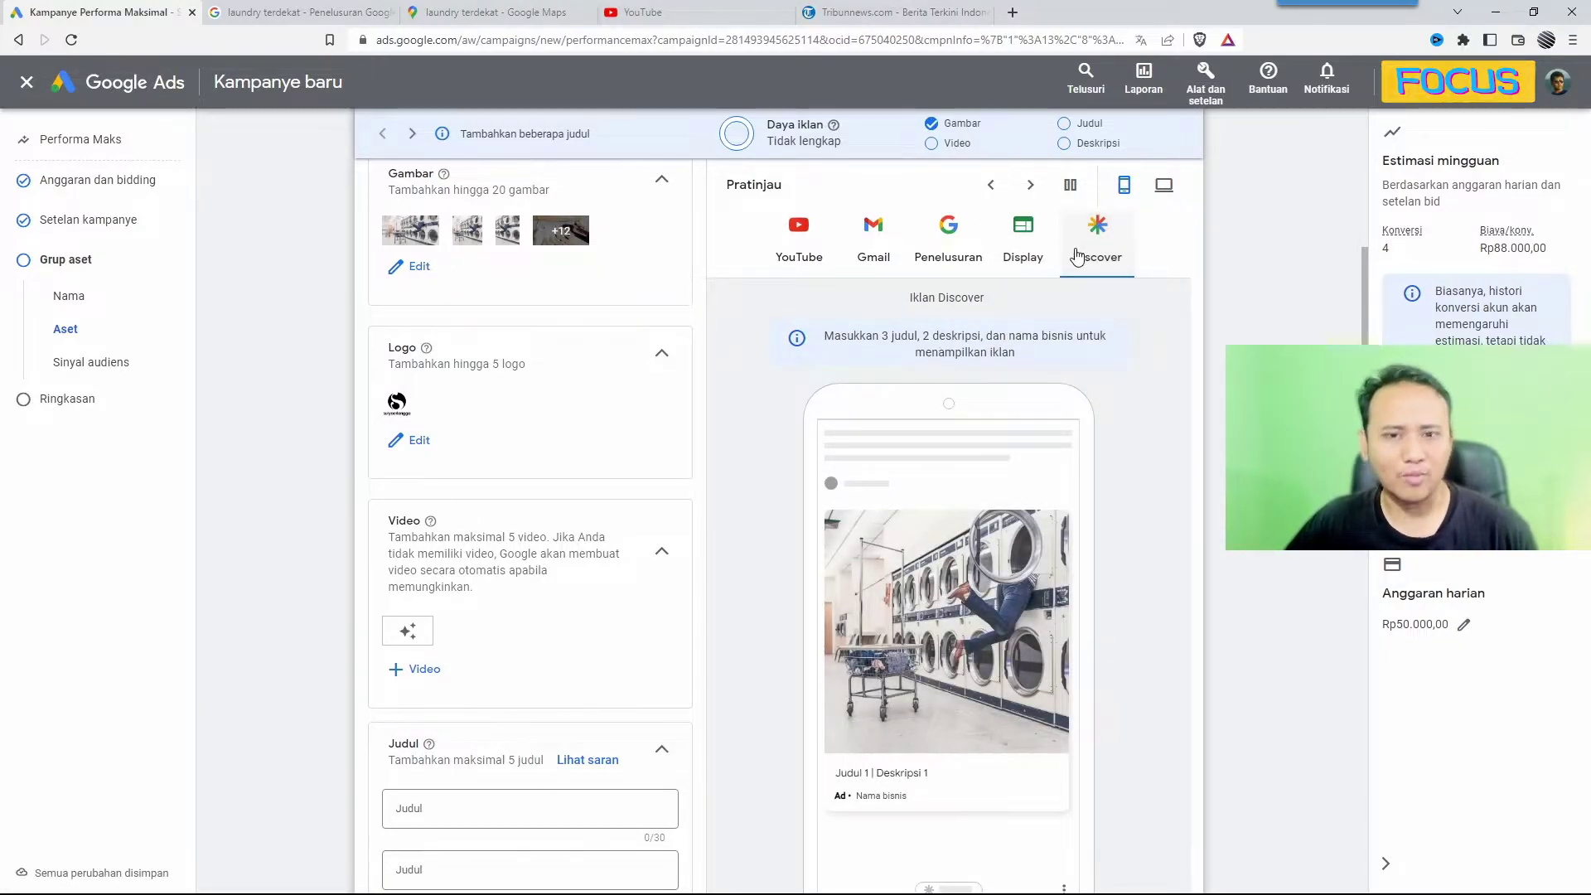
# Step: Switch to YouTube and examine the ad placements on the home page and on the Deddy Corbuzier podcast video page
pyautogui.click(706, 12)
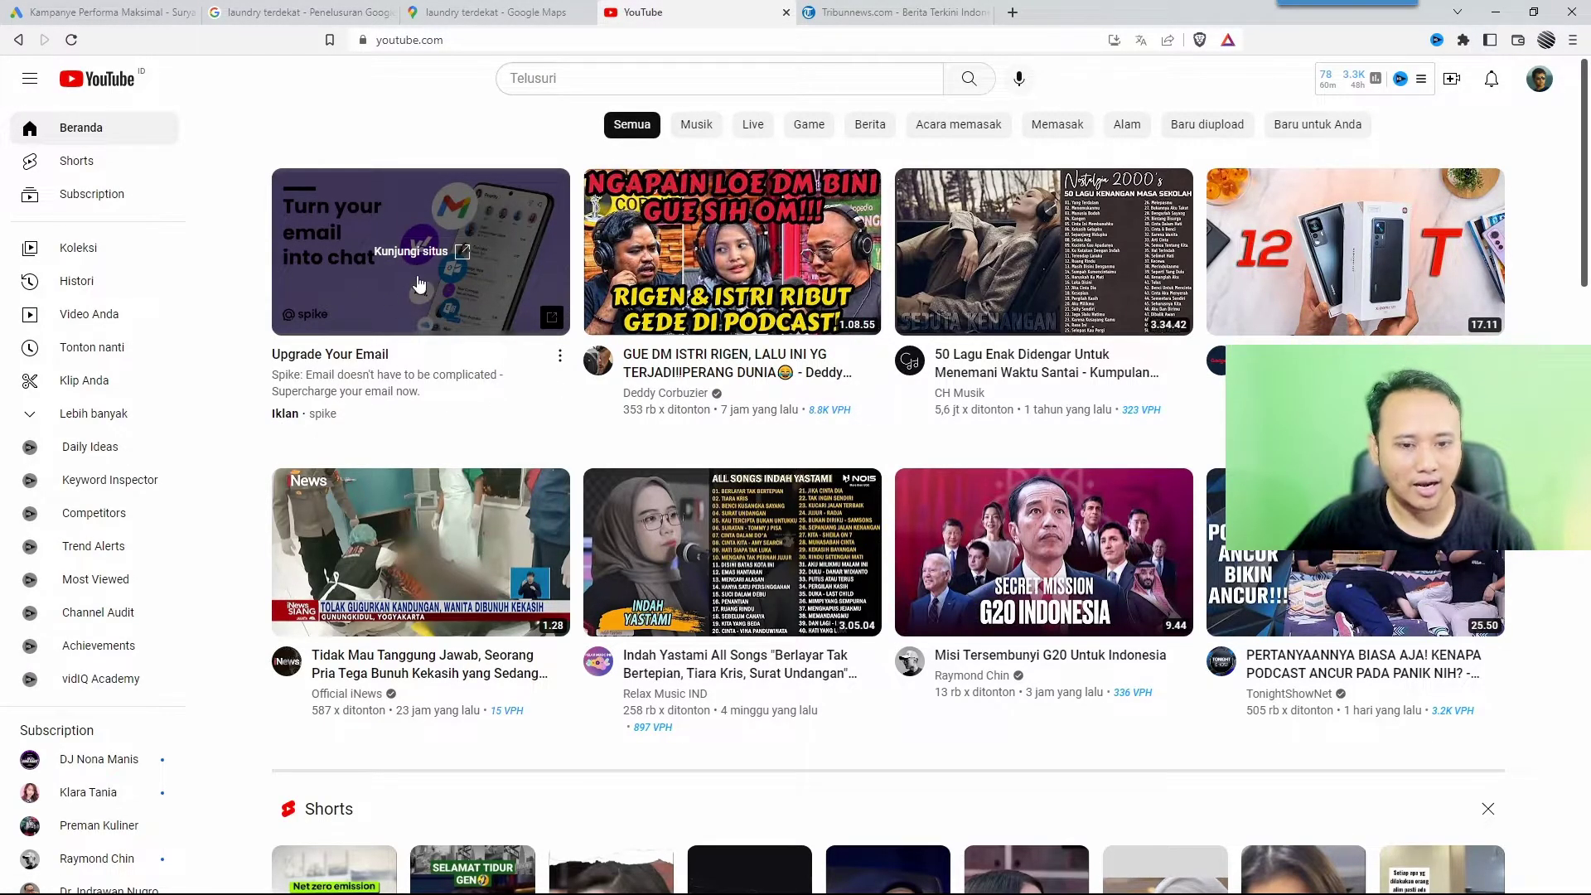
pyautogui.click(679, 362)
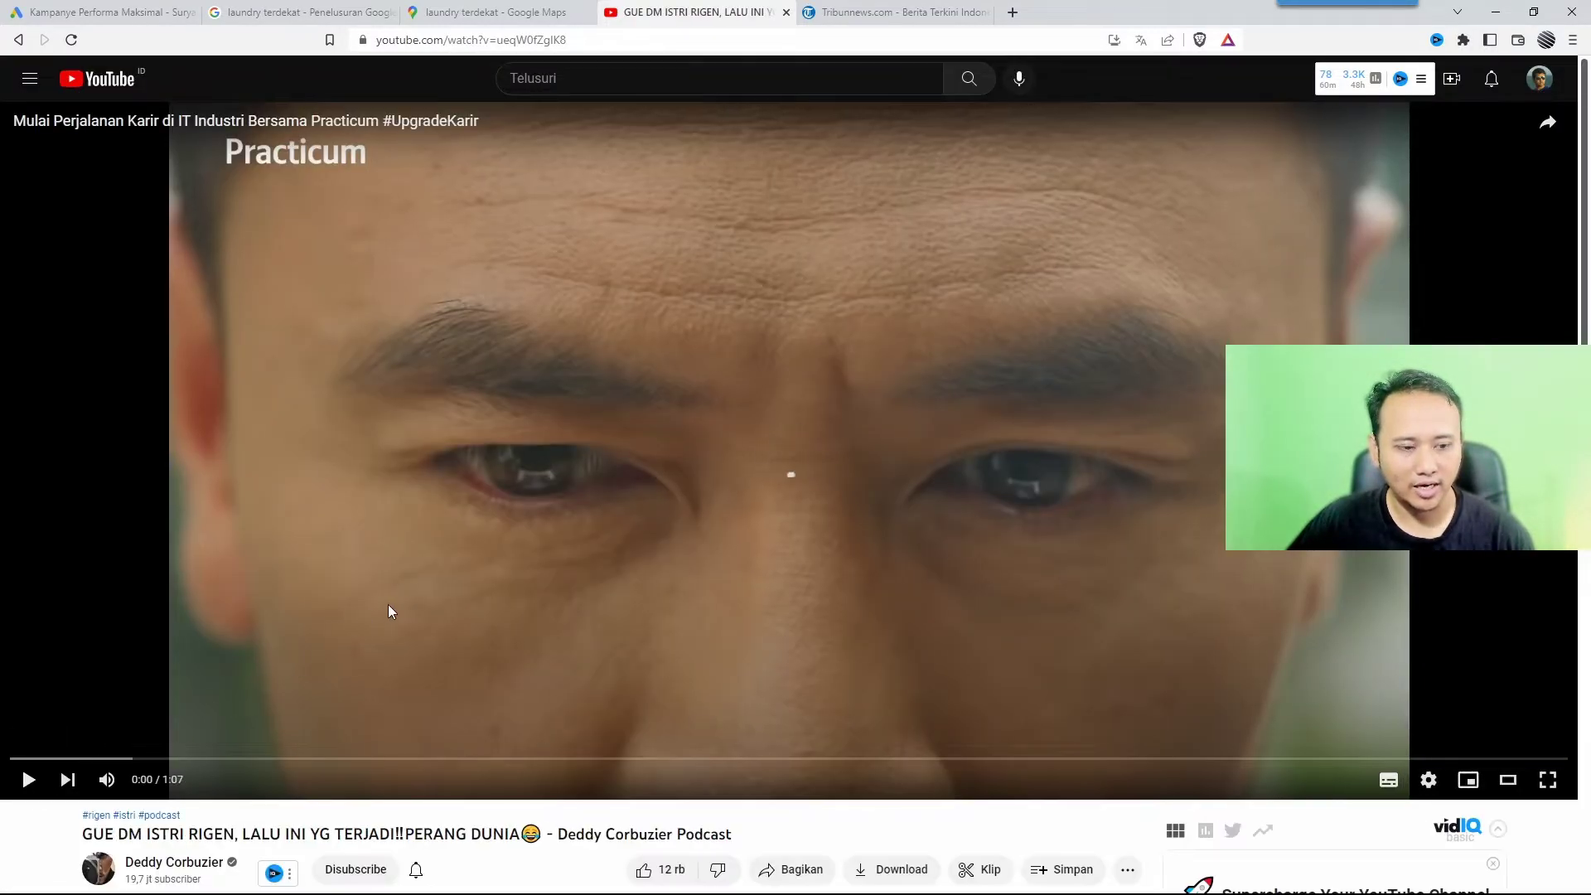
pyautogui.scroll(-2, 388, 604)
pyautogui.scroll(-7, 931, 472)
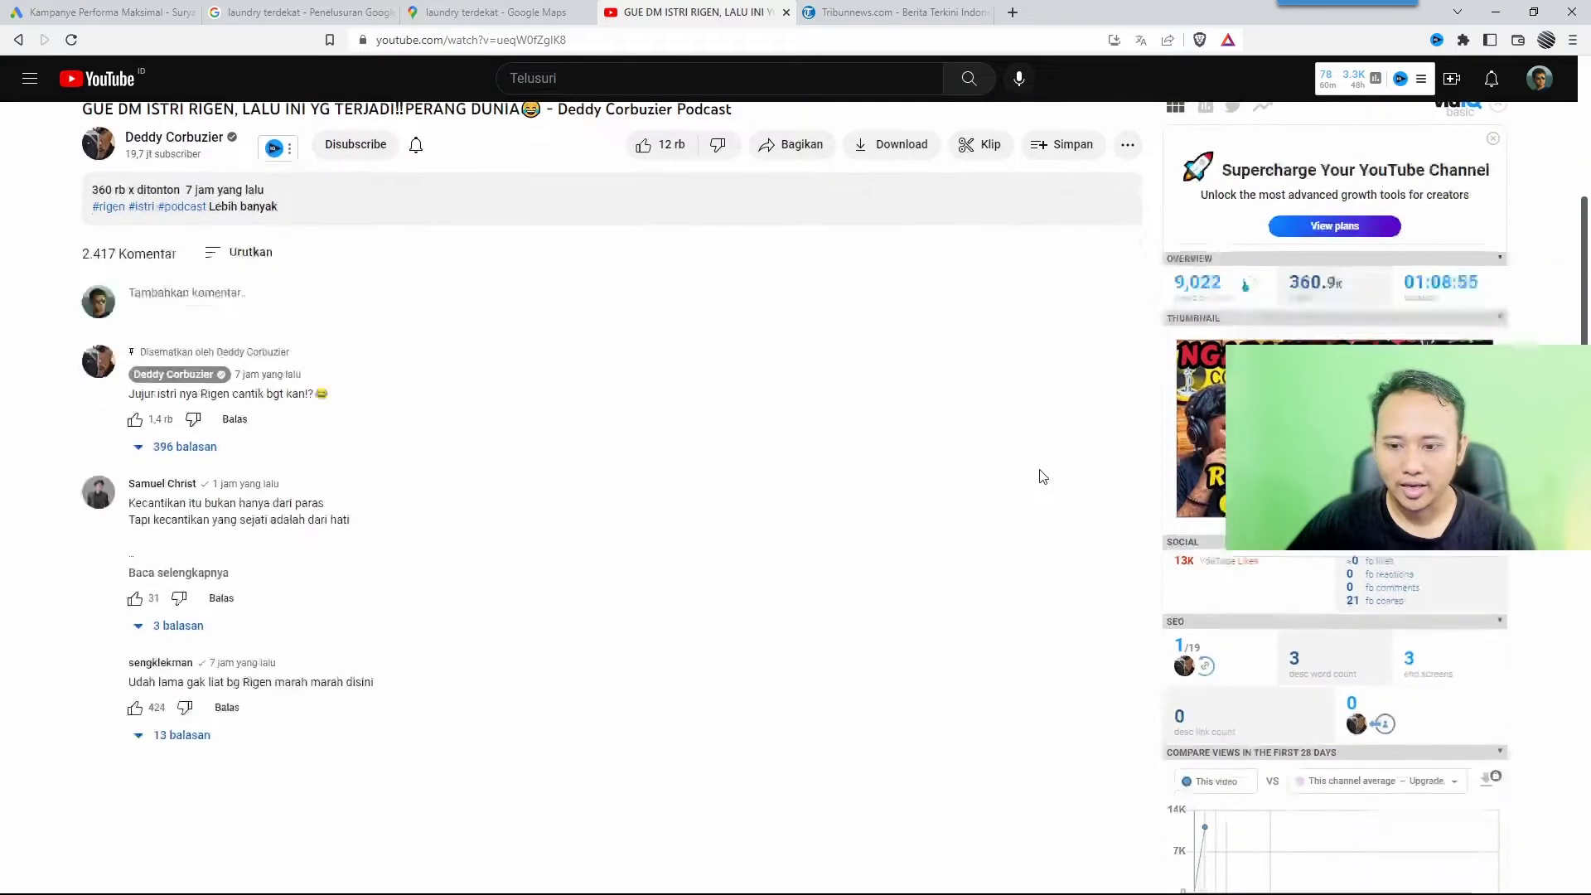
pyautogui.scroll(6, 1041, 472)
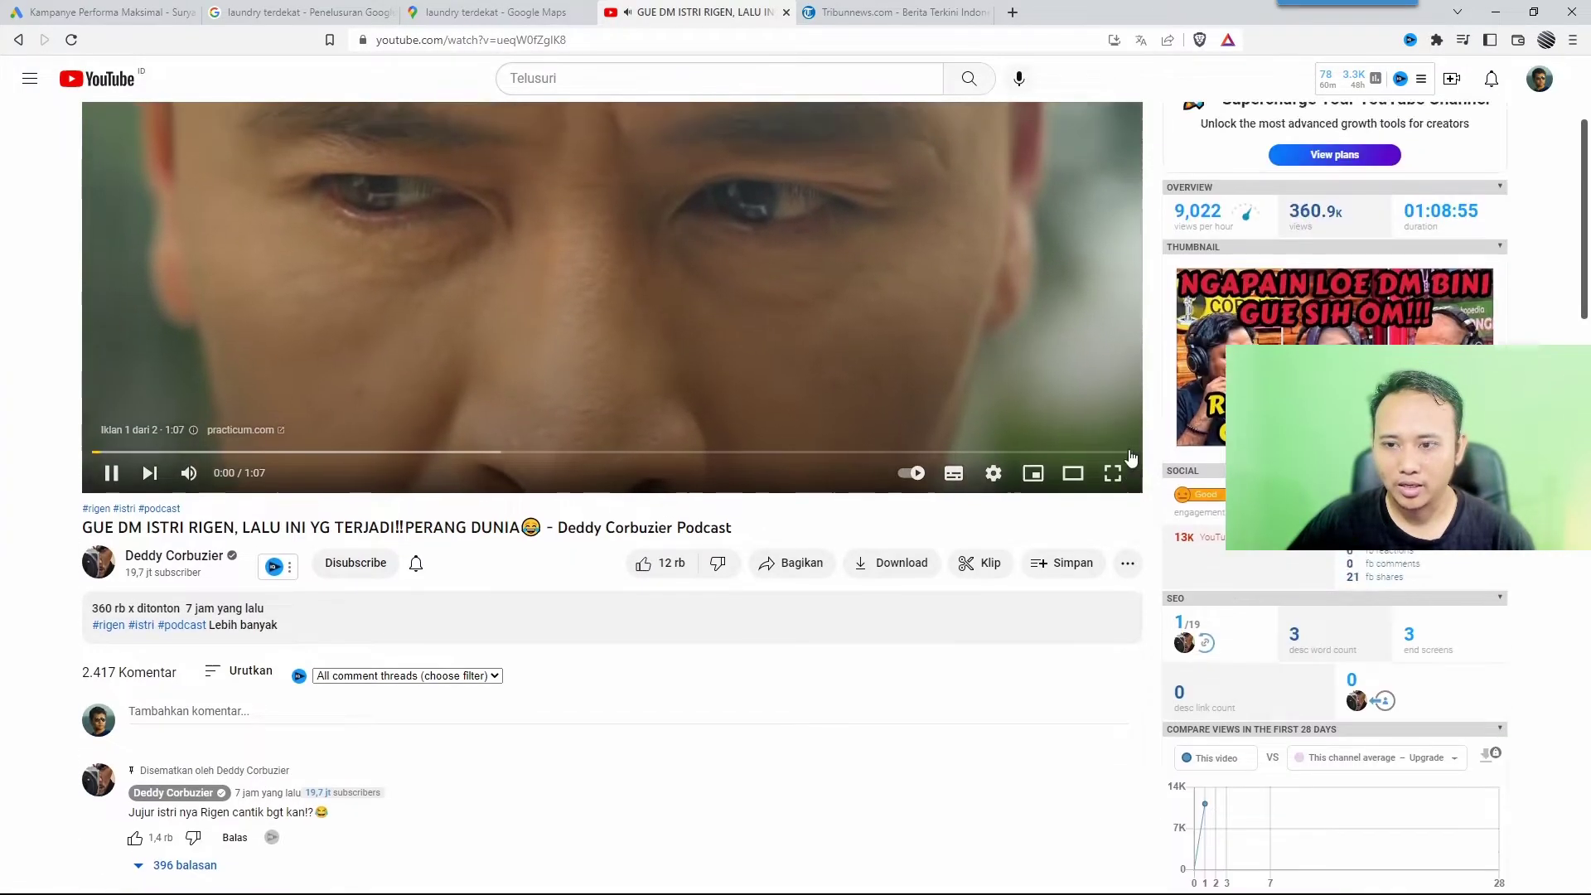
pyautogui.scroll(3, 702, 589)
pyautogui.click(703, 589)
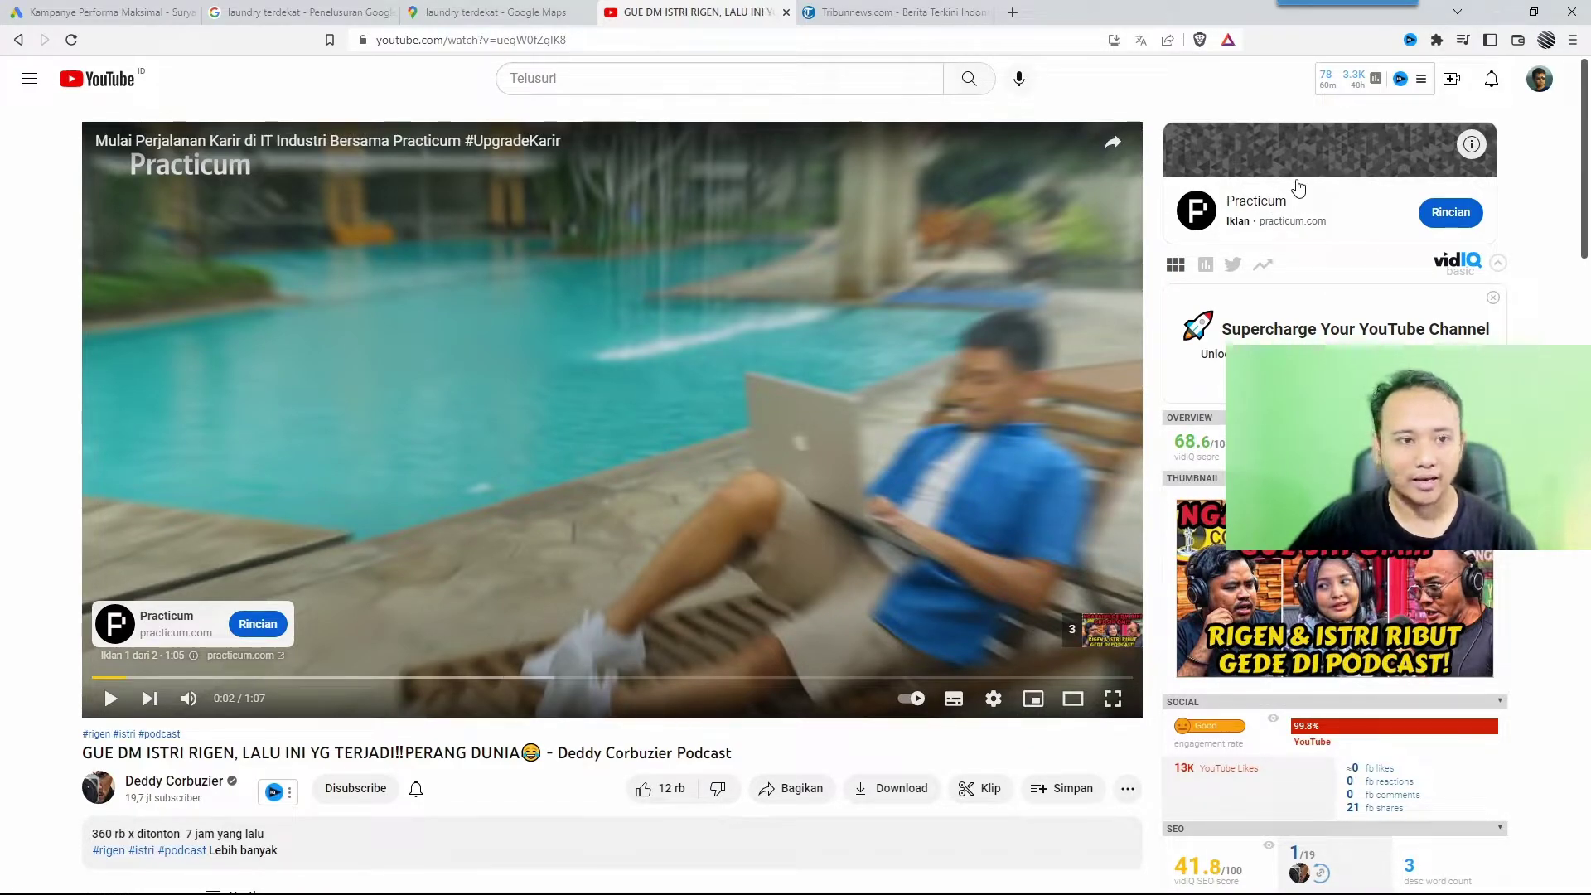
pyautogui.scroll(-15, 1246, 253)
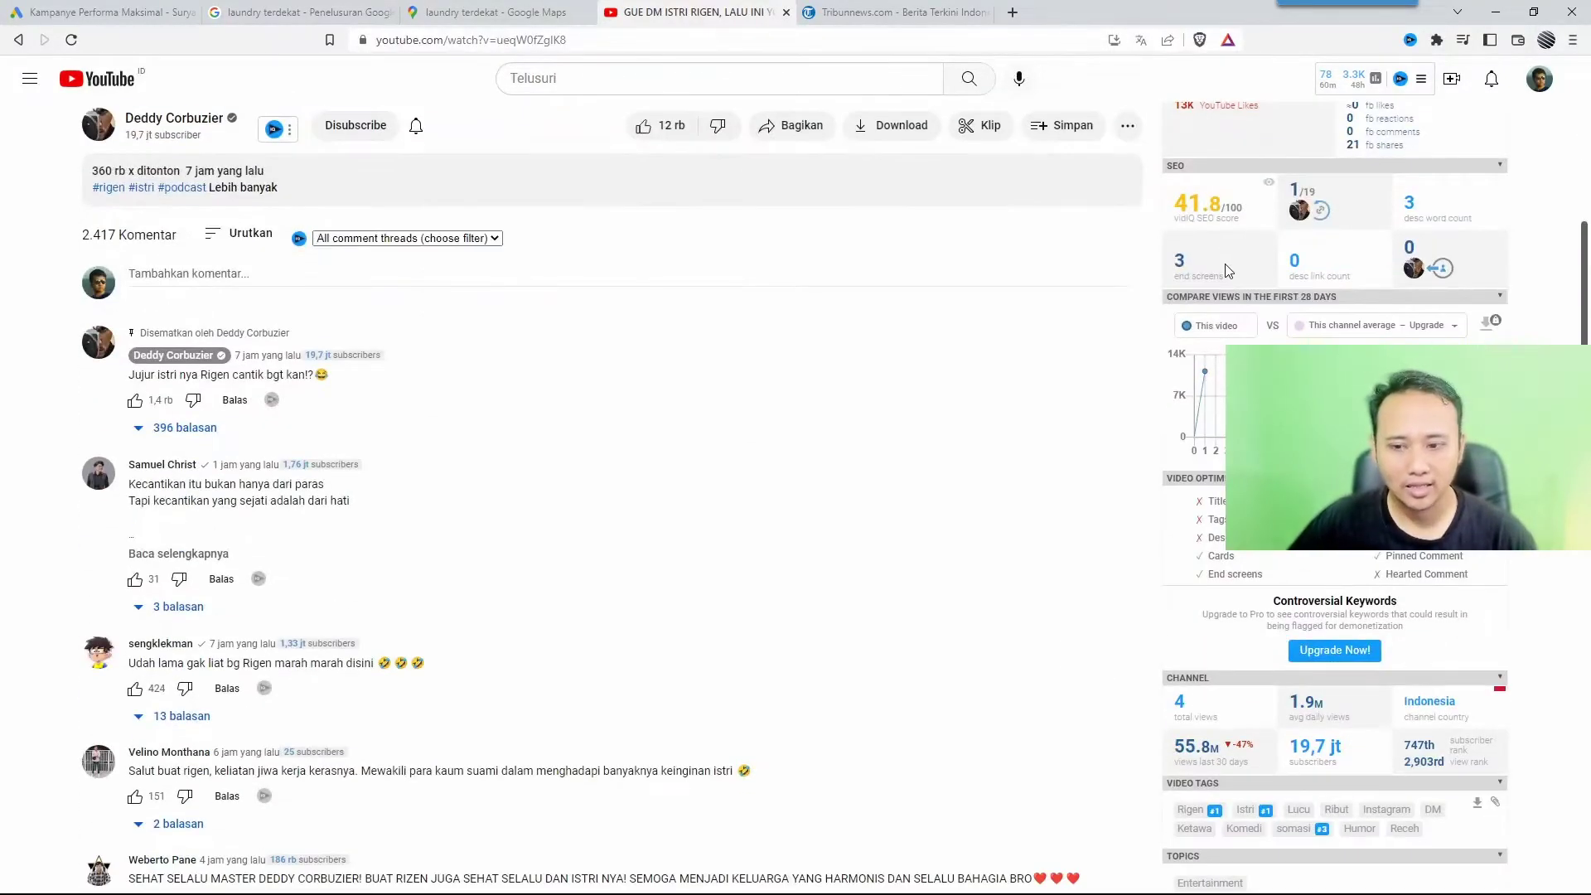
pyautogui.scroll(15, 1227, 271)
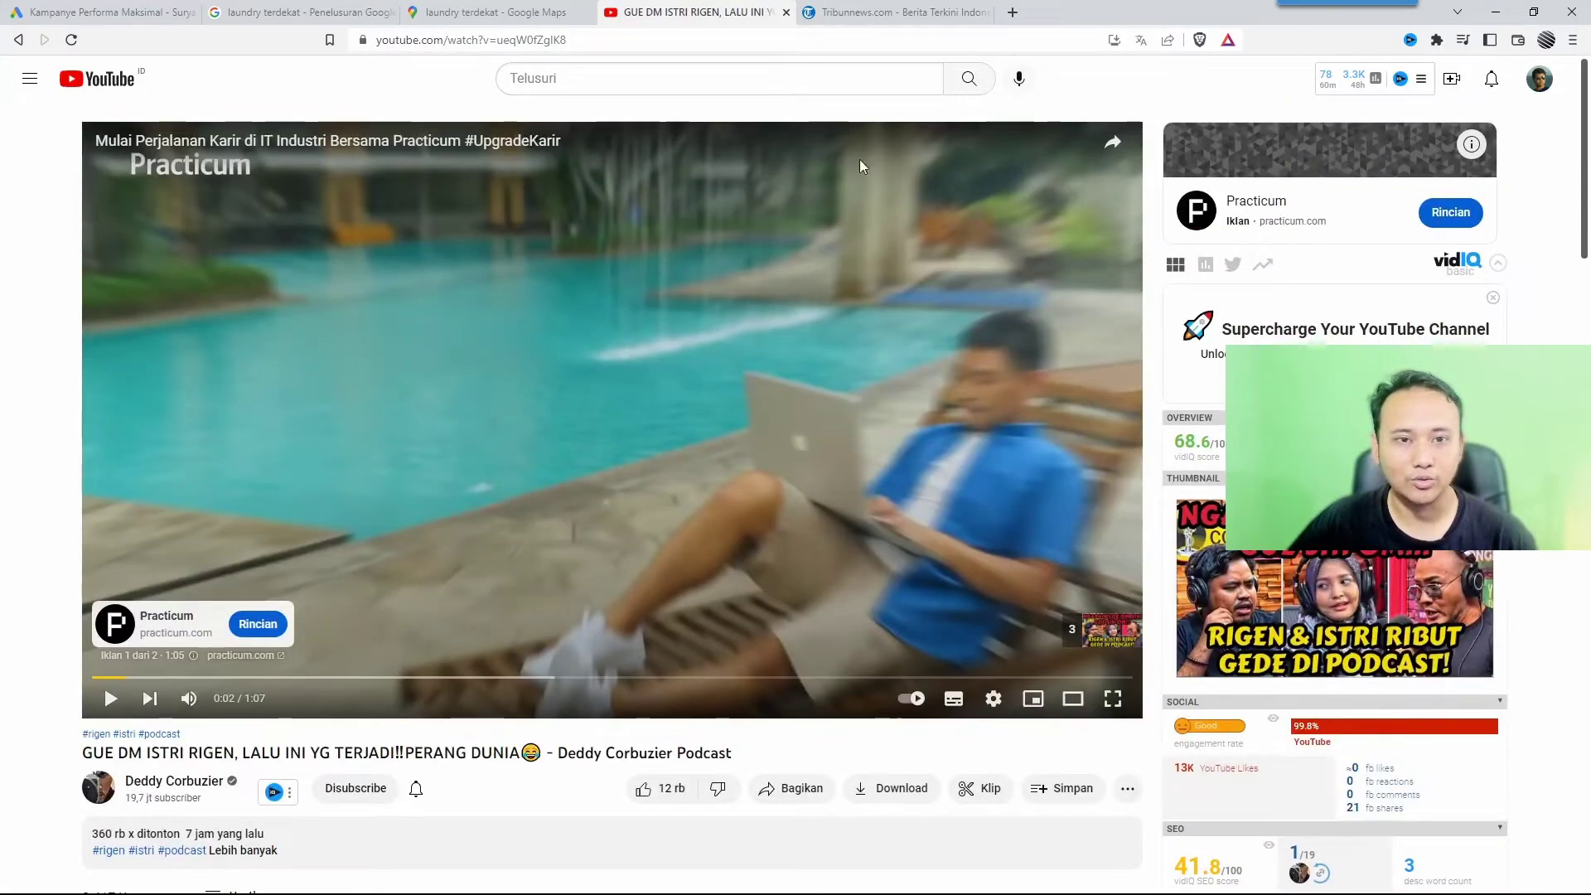
# Step: Examine the "laundry terdekat" results in Google Maps and Google Search for ad placements
pyautogui.click(504, 12)
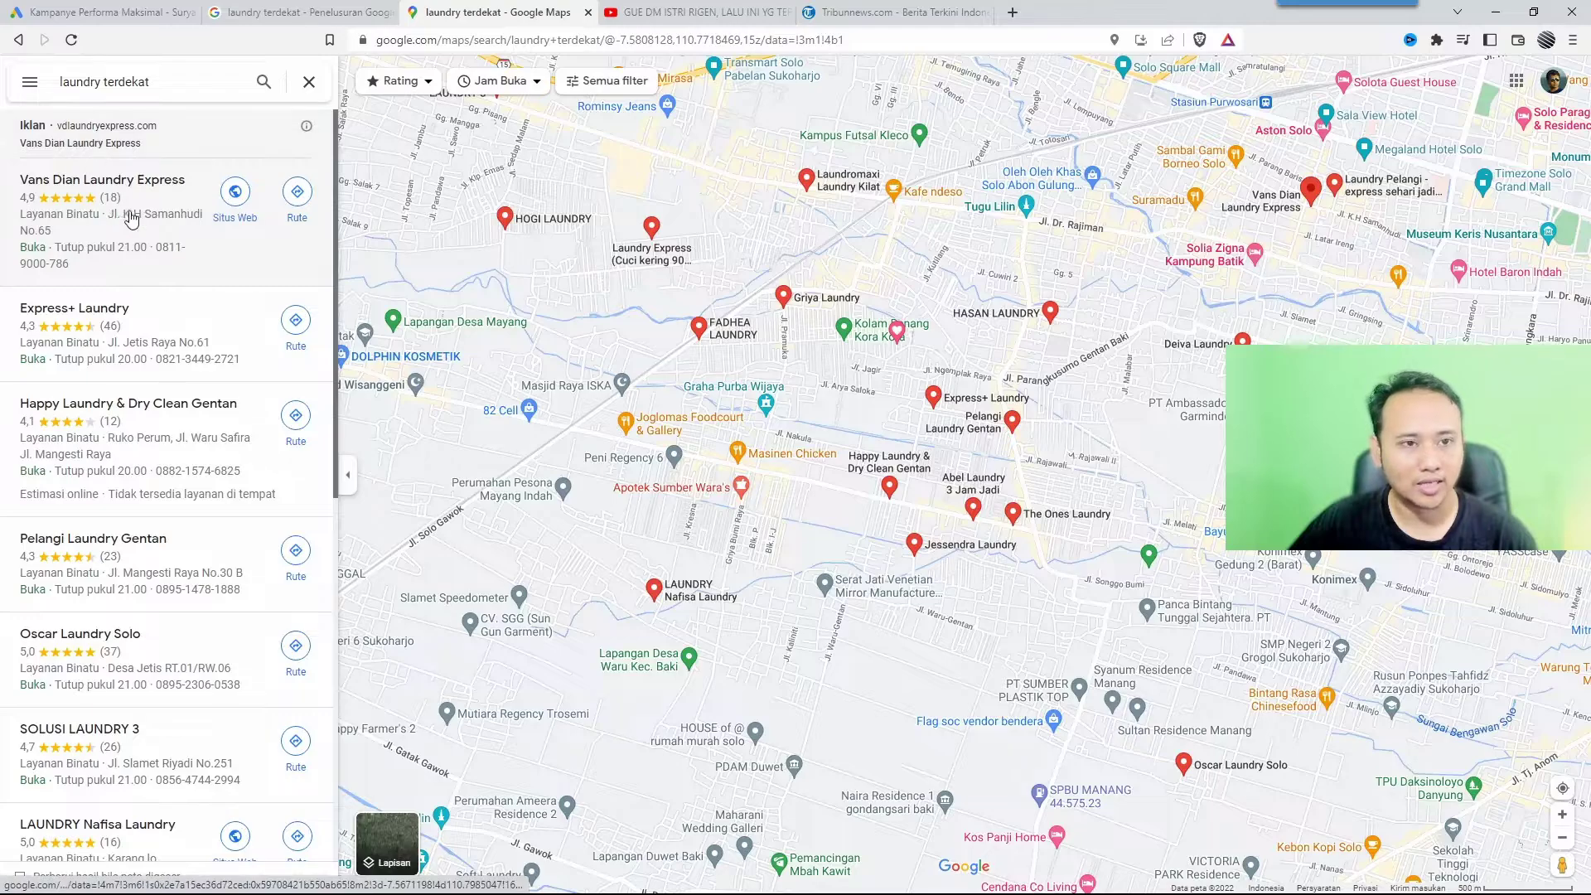
pyautogui.click(322, 10)
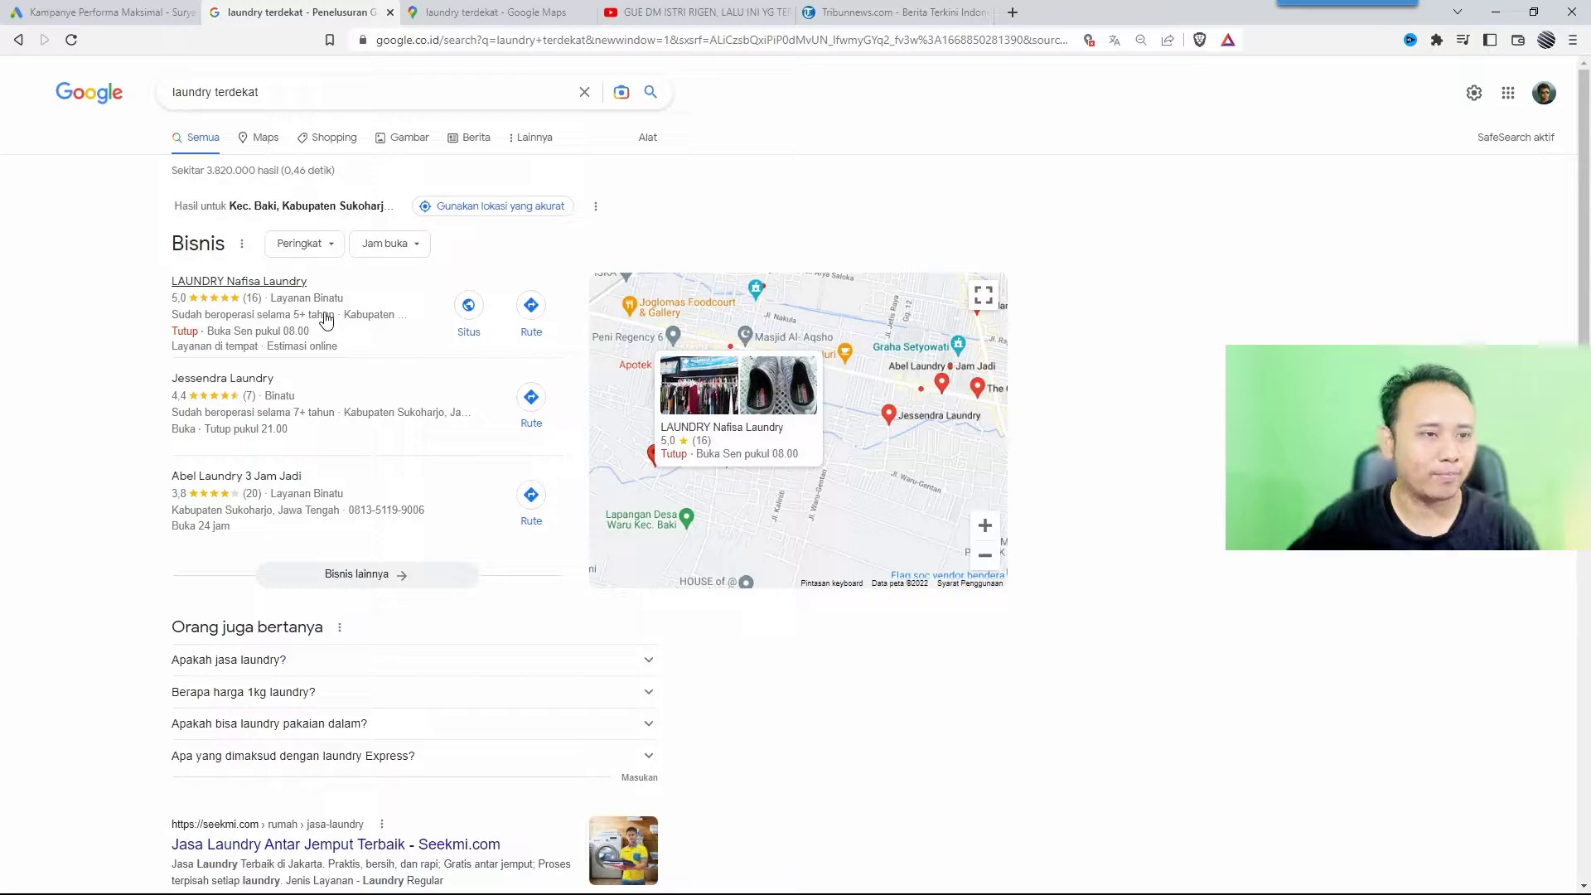
# Step: Return to the Google Ads campaign and read the headline suggestions on products or services, benefits, calls to action, and inventory and options
pyautogui.click(124, 13)
pyautogui.scroll(3, 305, 370)
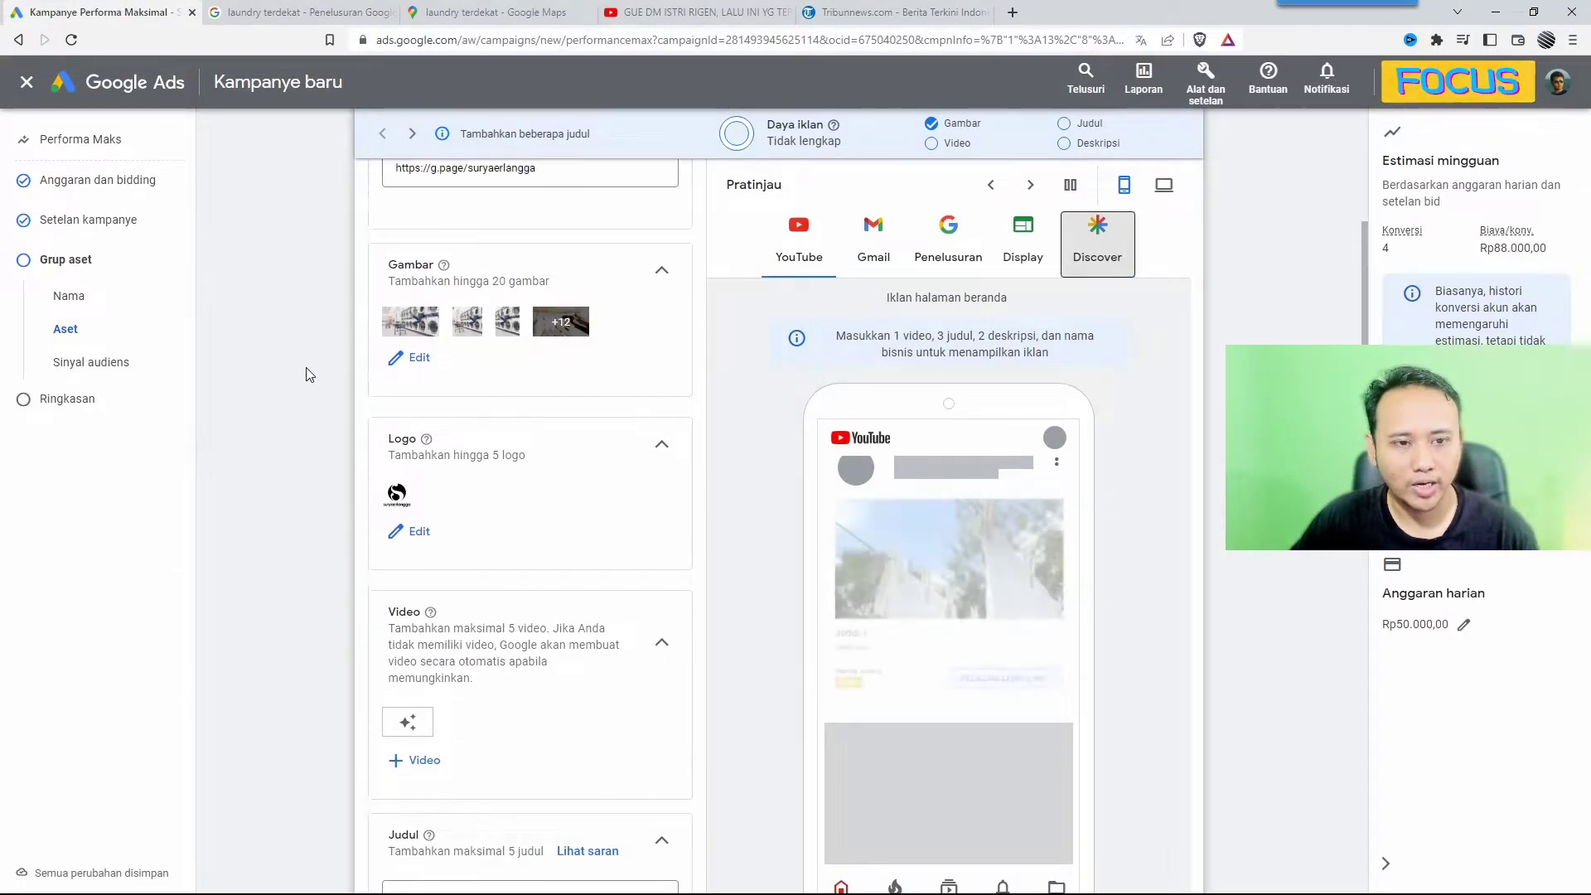
pyautogui.scroll(-2, 493, 456)
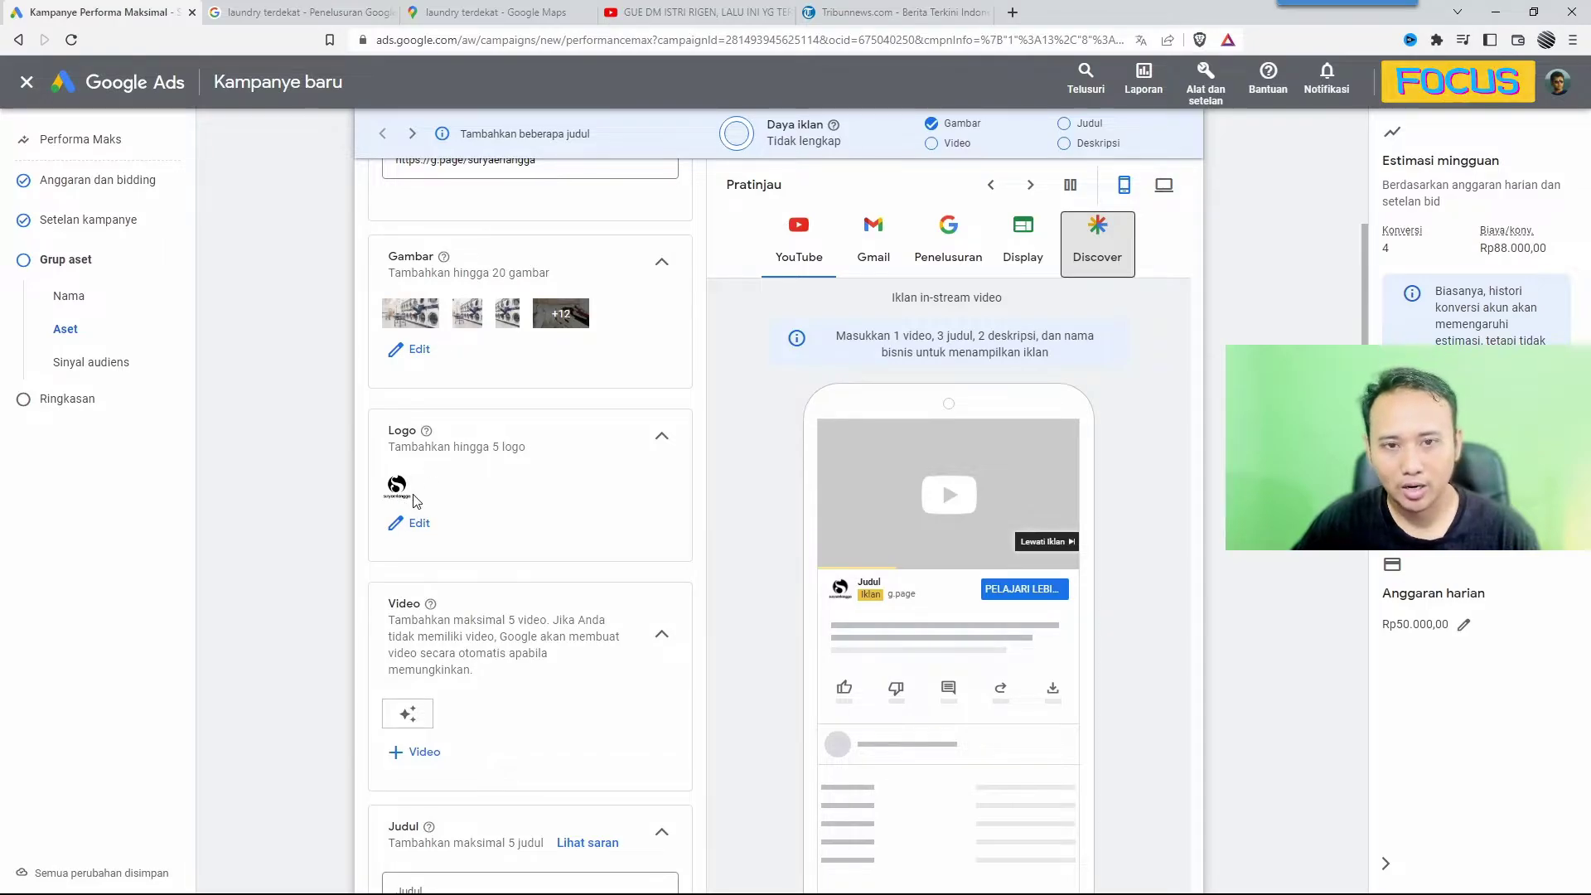
pyautogui.scroll(-6, 331, 530)
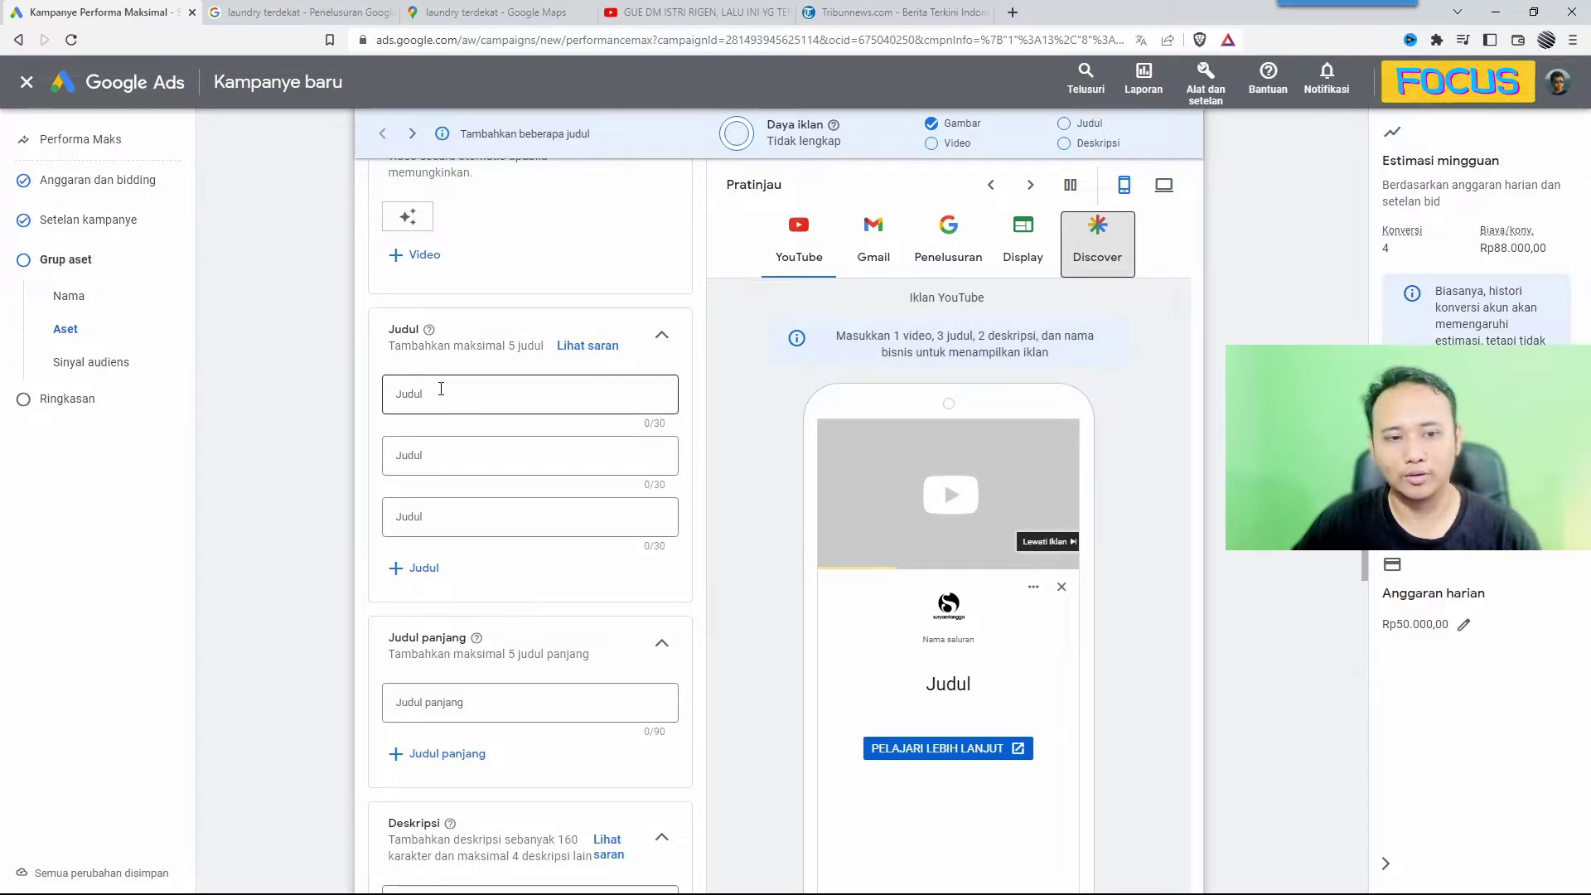
pyautogui.click(576, 348)
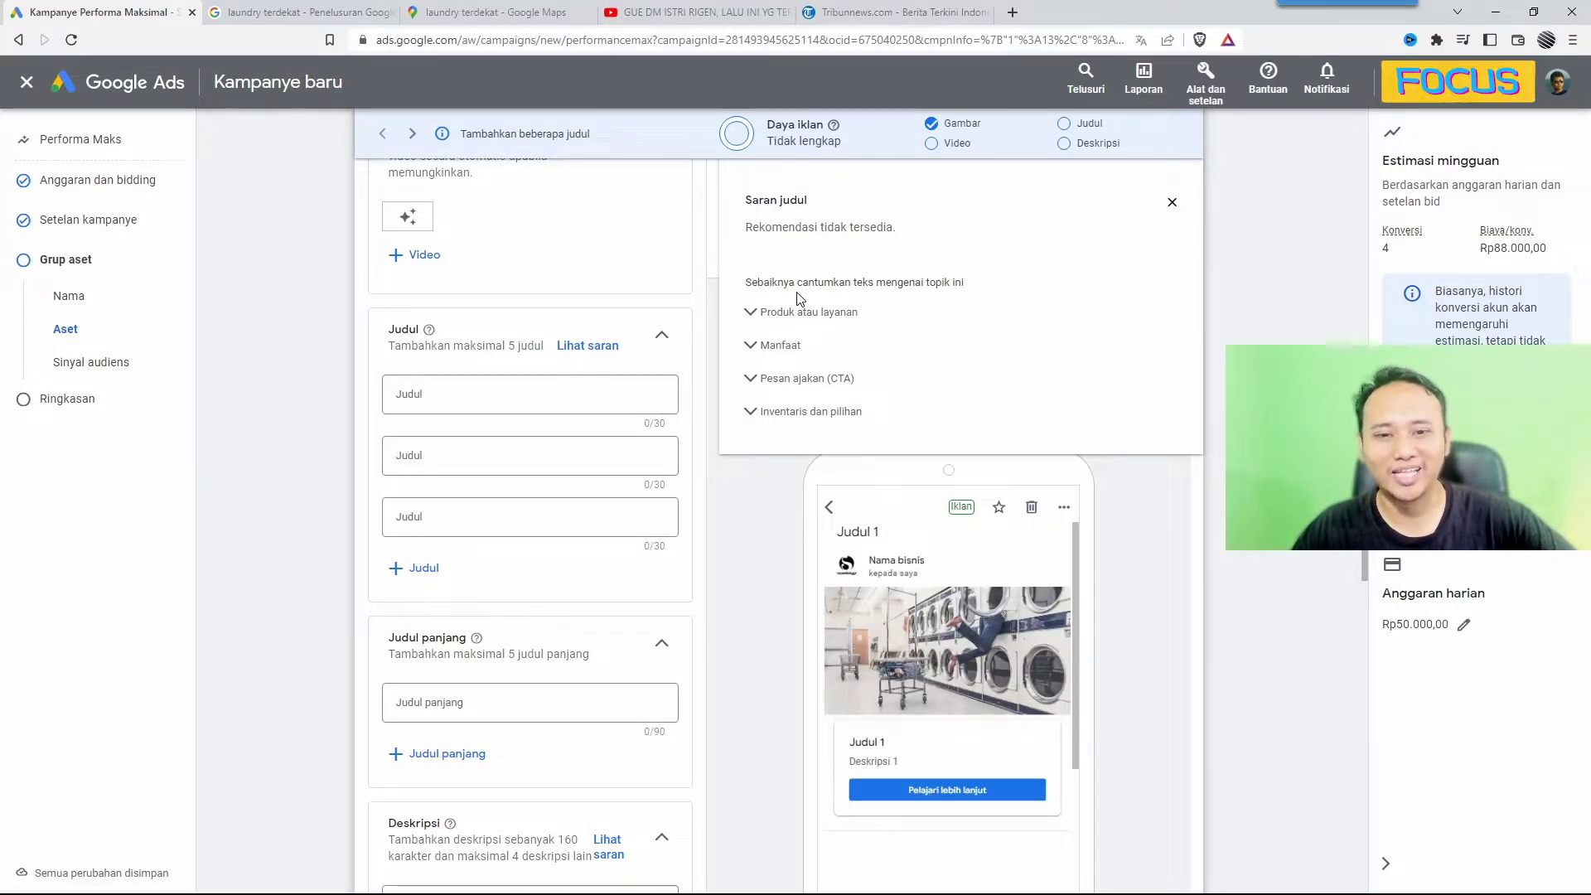
pyautogui.click(749, 320)
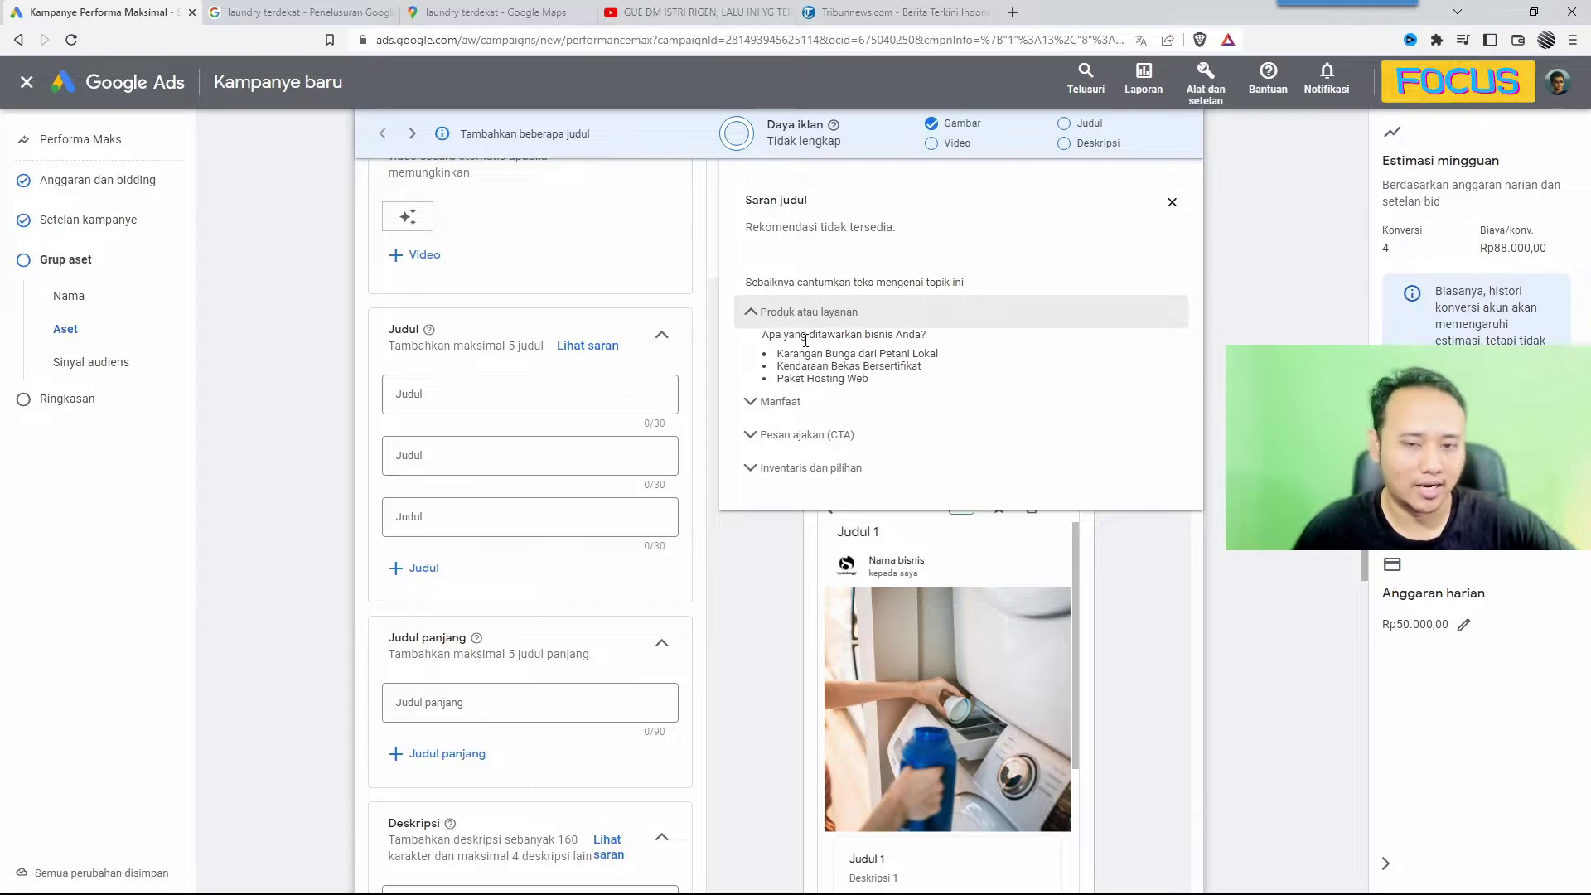
pyautogui.moveTo(782, 358); pyautogui.dragTo(870, 380)
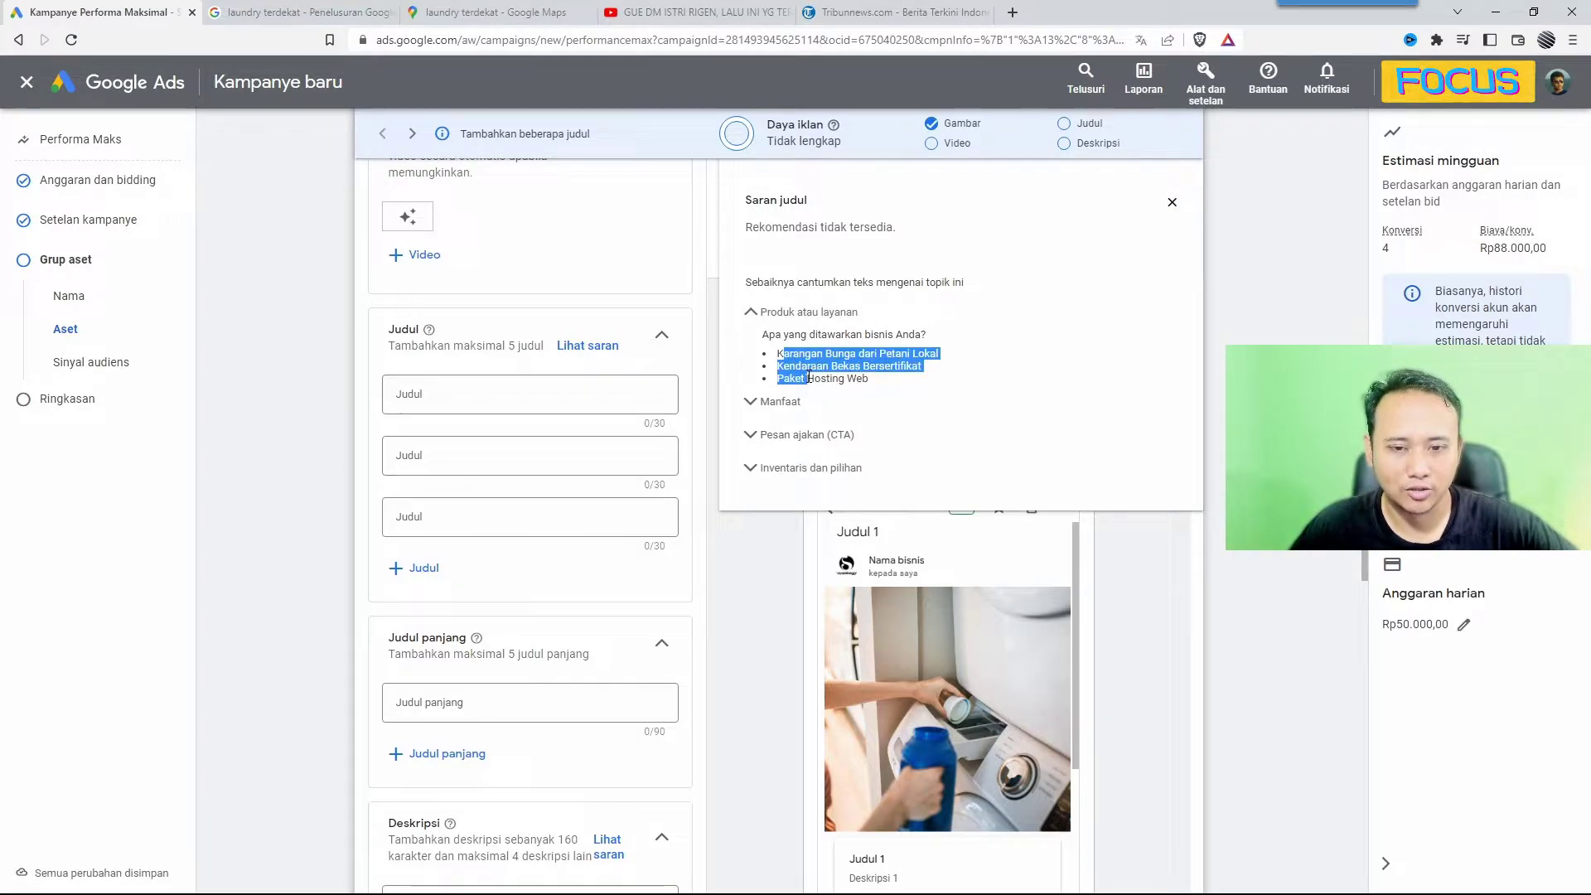
pyautogui.click(754, 401)
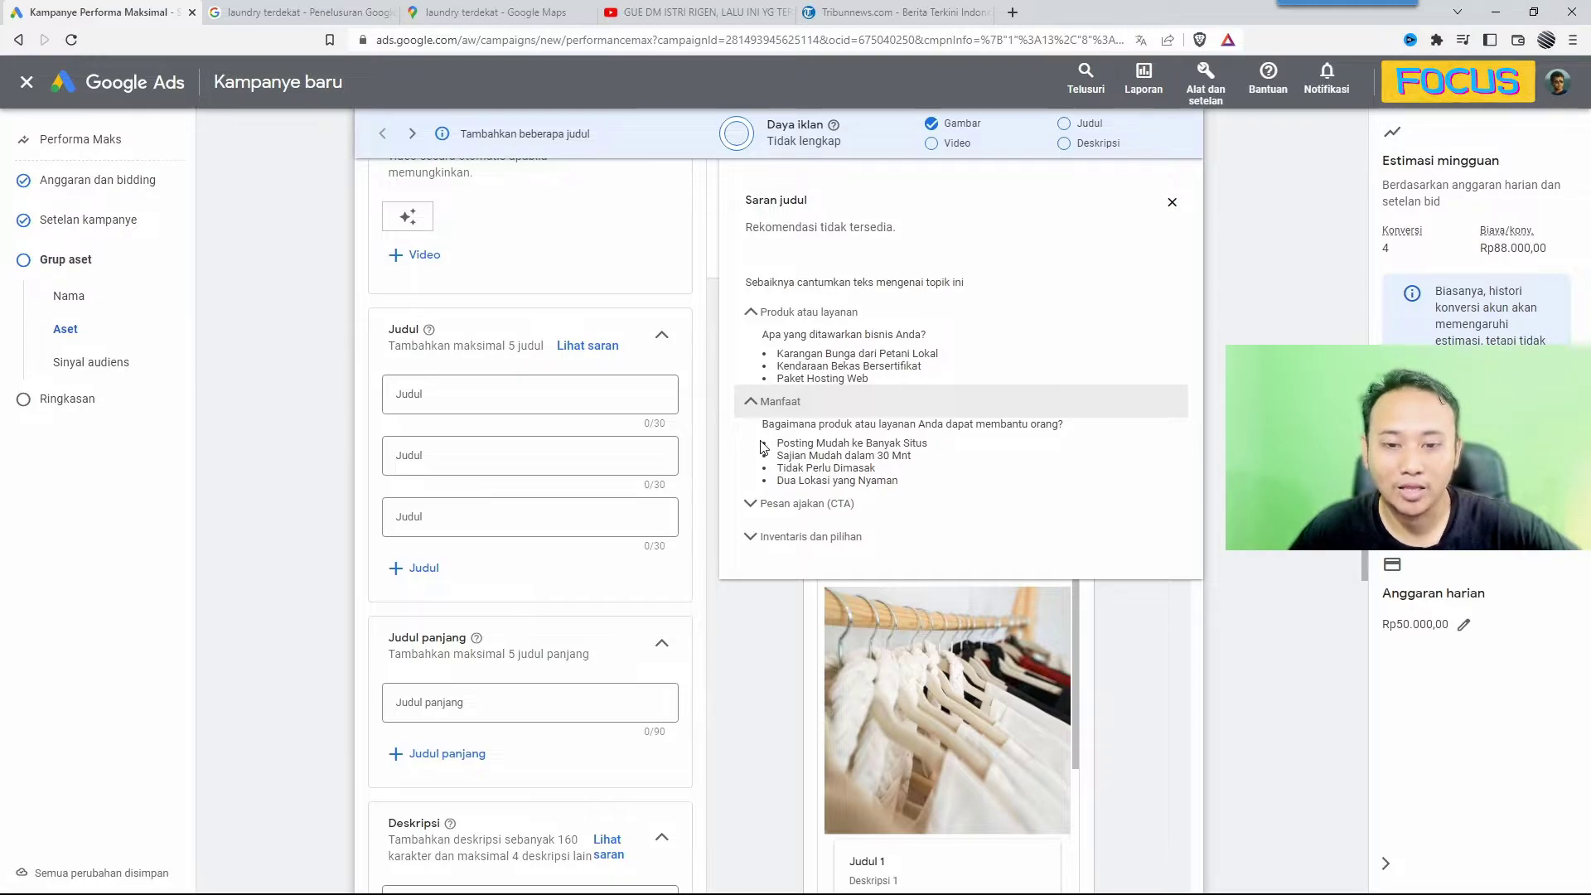
pyautogui.moveTo(800, 444); pyautogui.dragTo(822, 469)
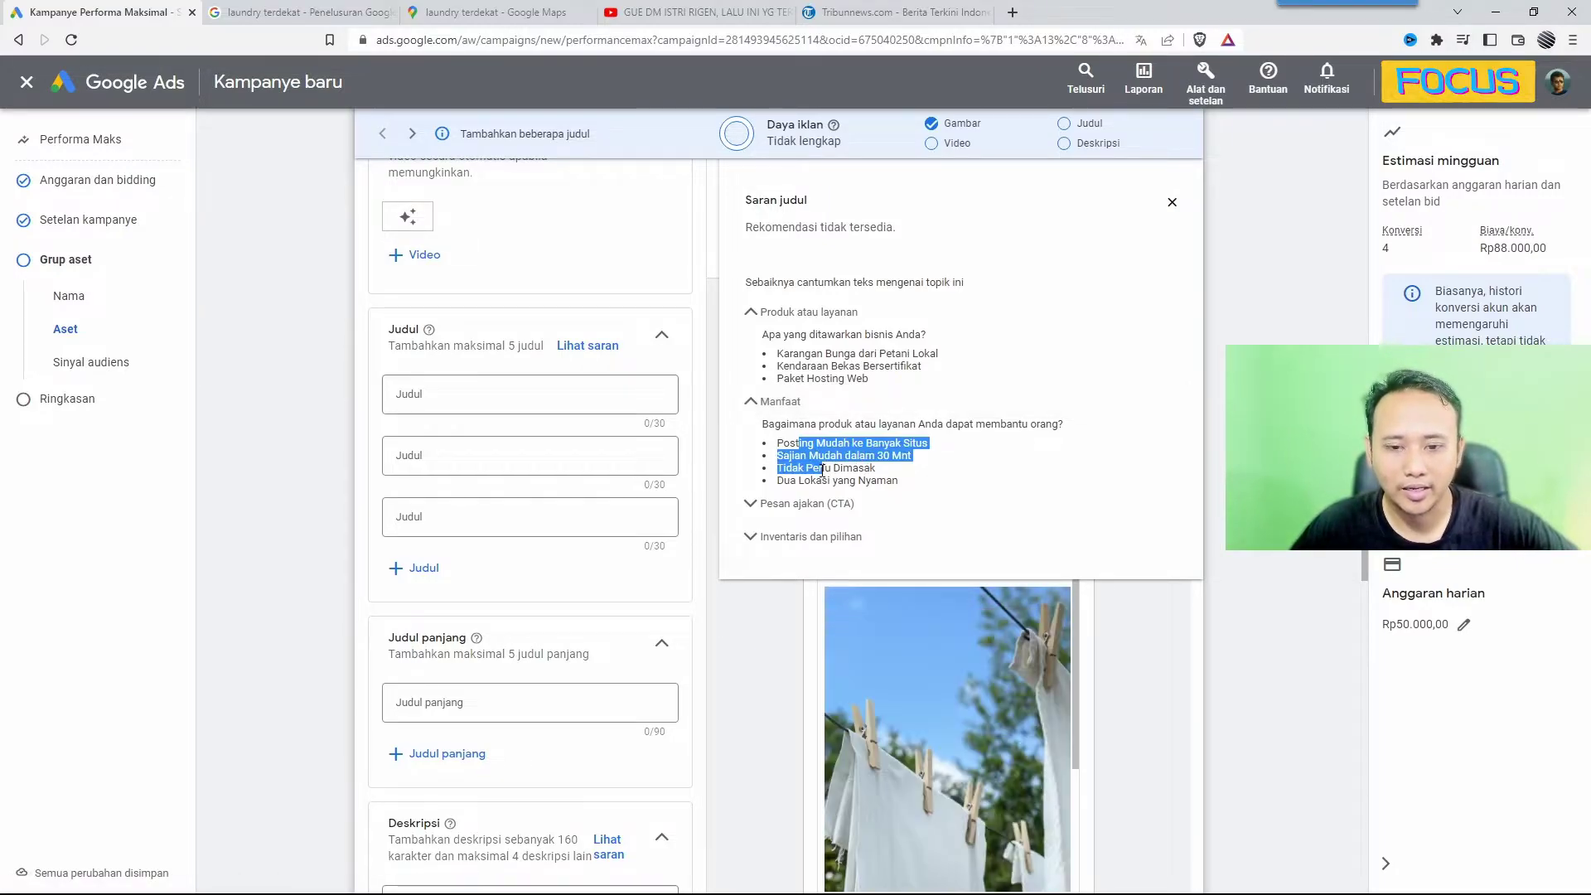
pyautogui.click(816, 472)
pyautogui.click(756, 502)
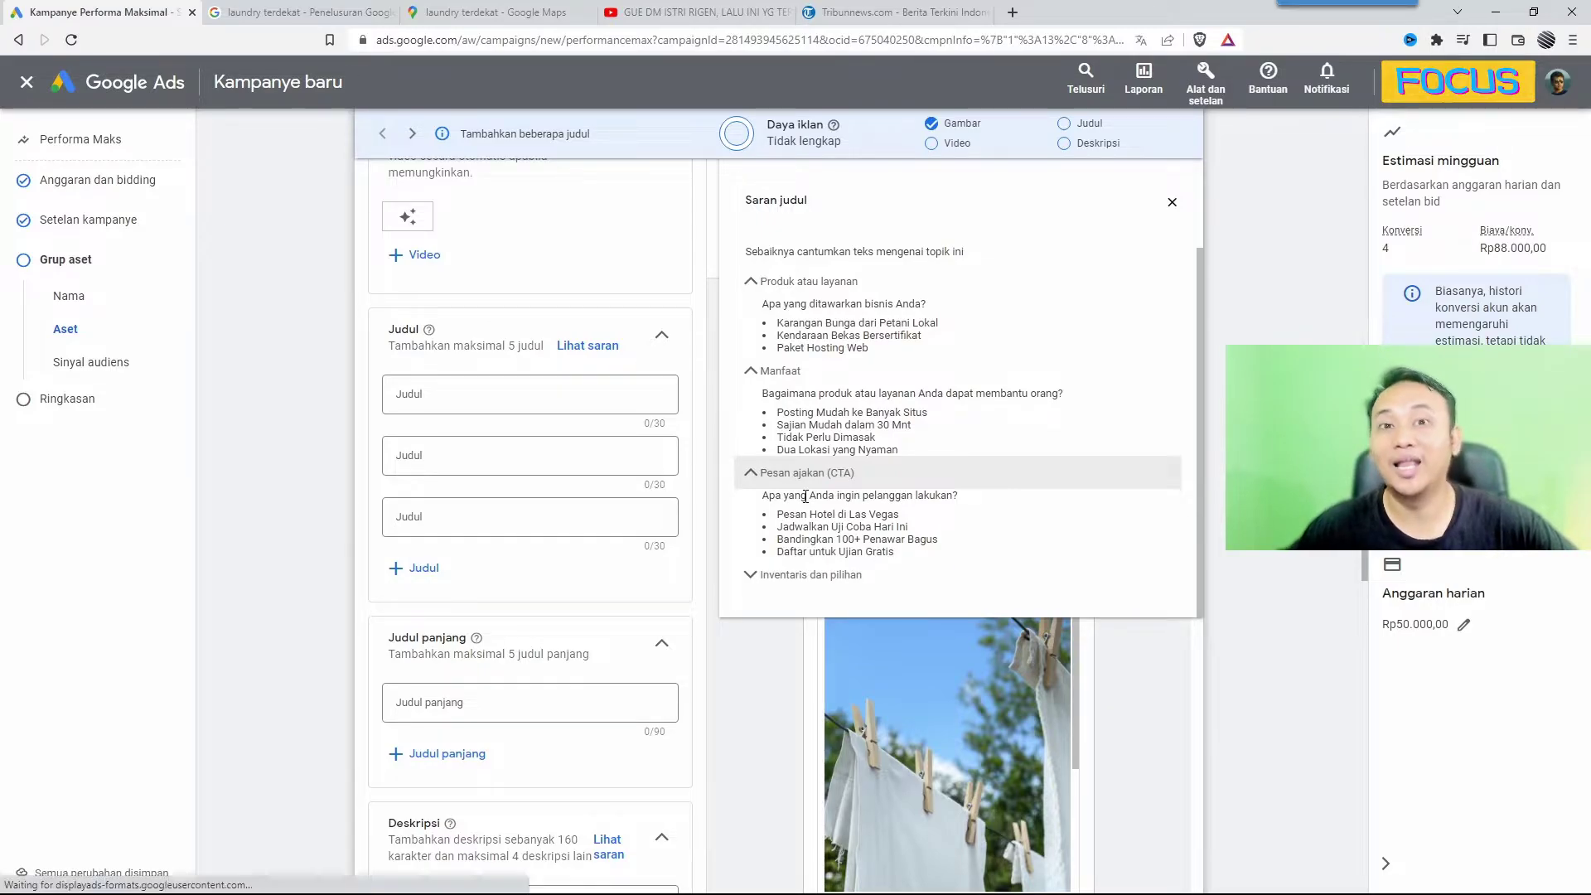
pyautogui.click(750, 574)
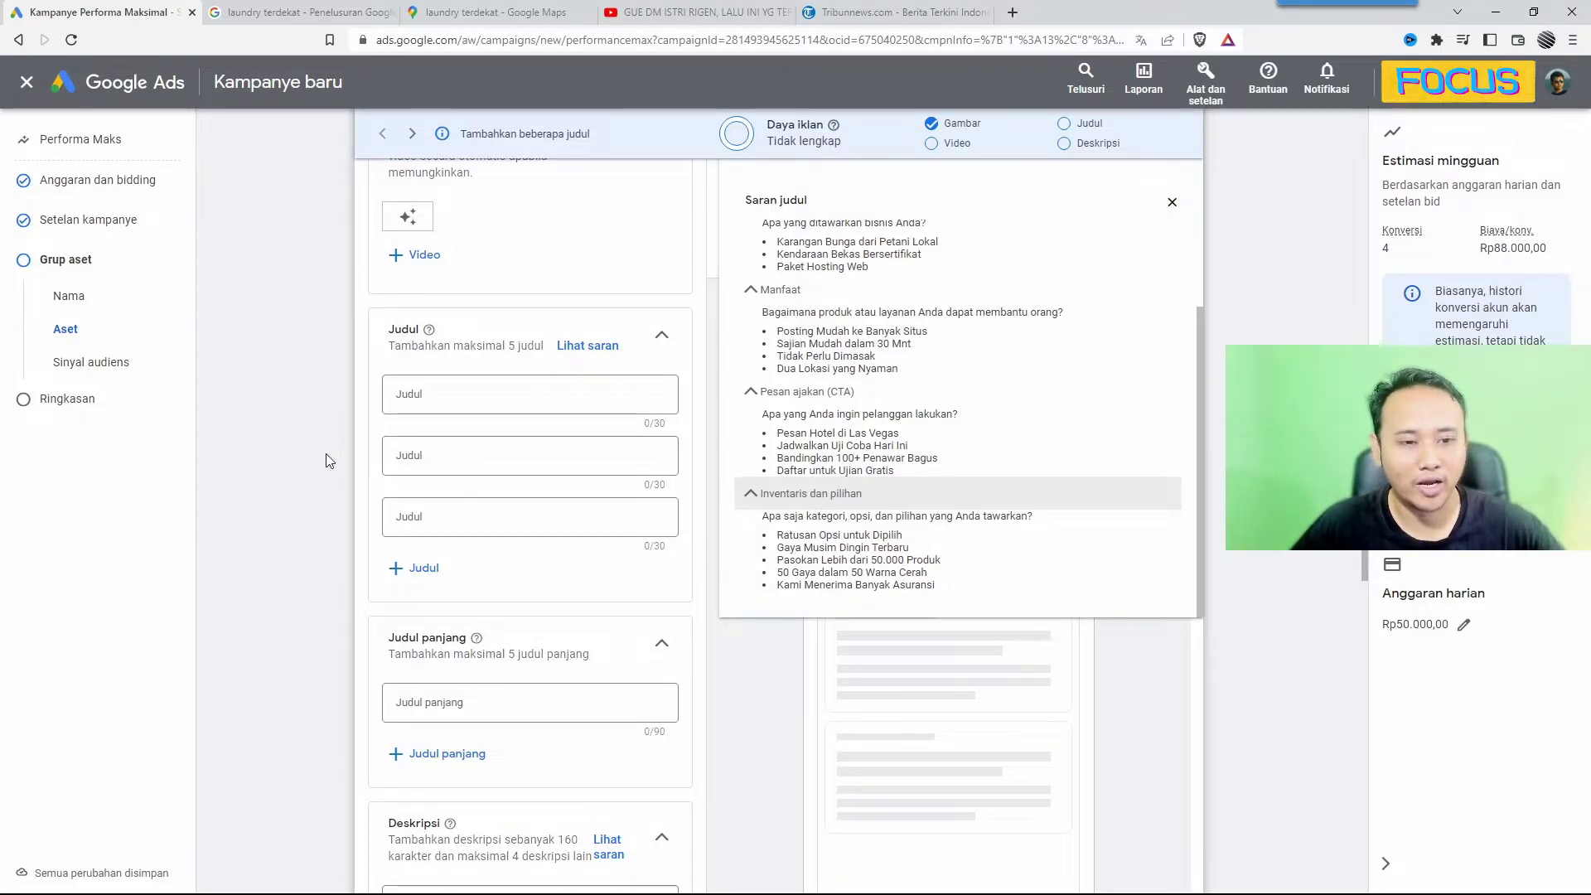
pyautogui.click(1172, 202)
# Step: Enter "Biar Kami Saja yang Nyuci" as the first headline of the asset group
pyautogui.click(463, 396)
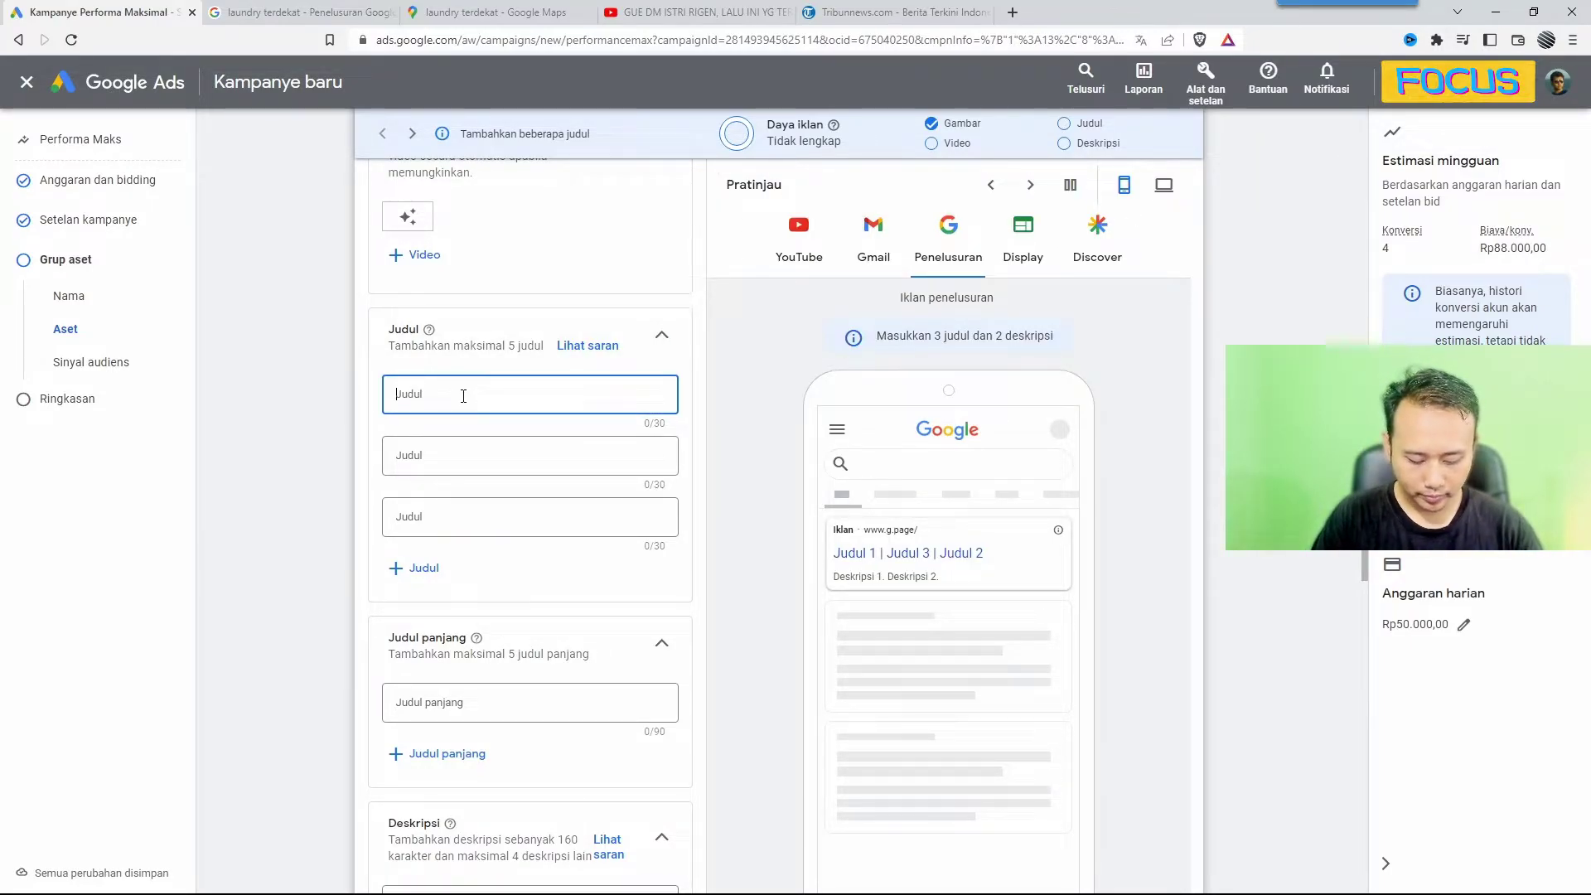
pyautogui.write('Biar Kami S')
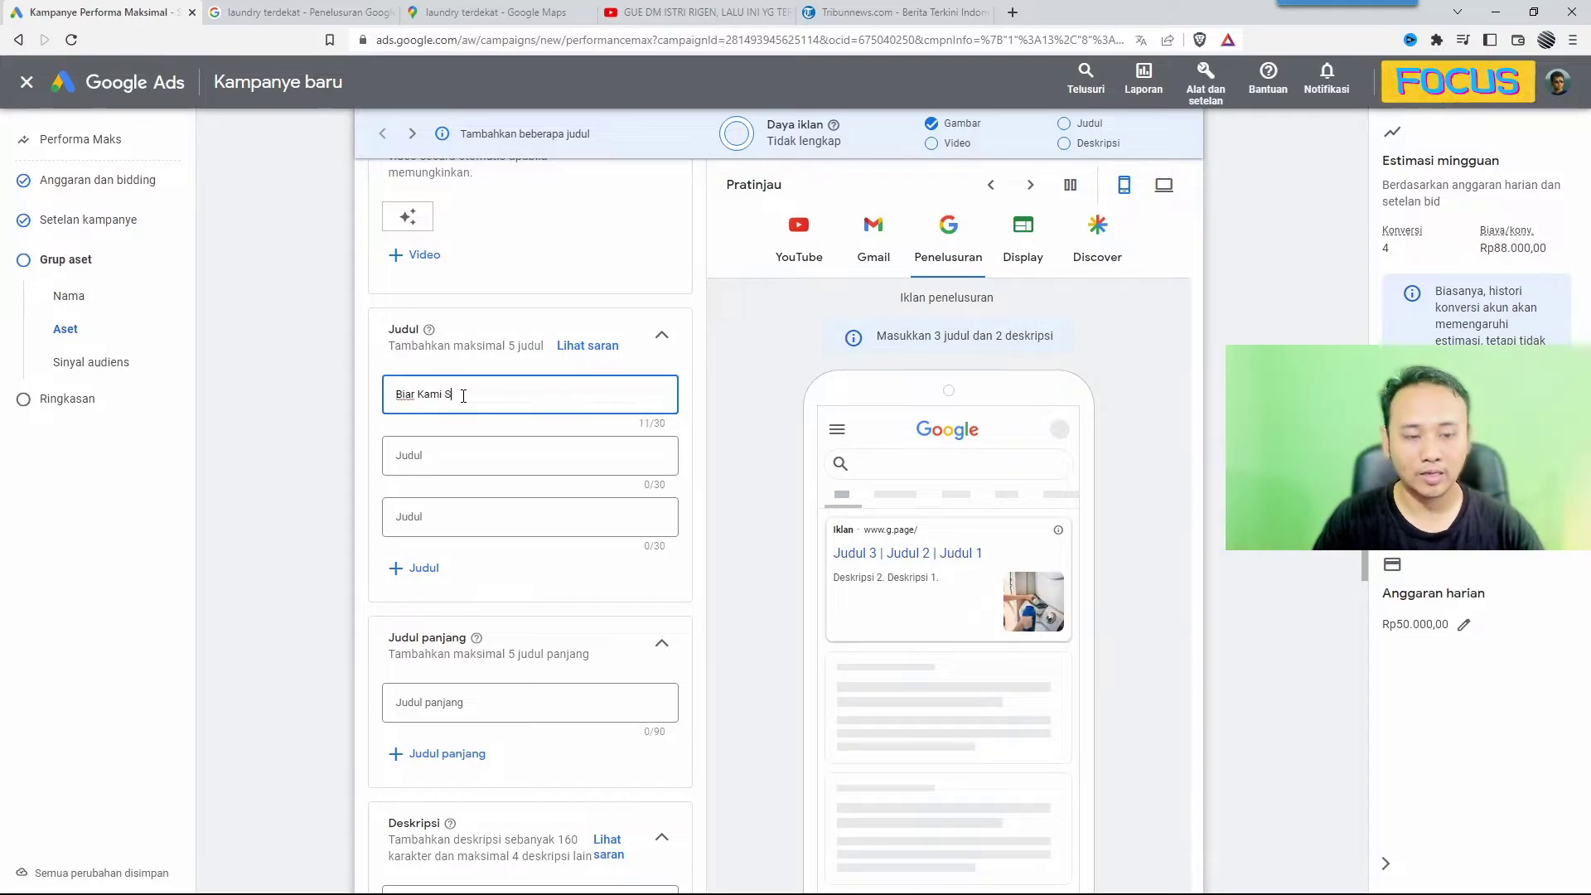
pyautogui.write('aja yang Nyuci')
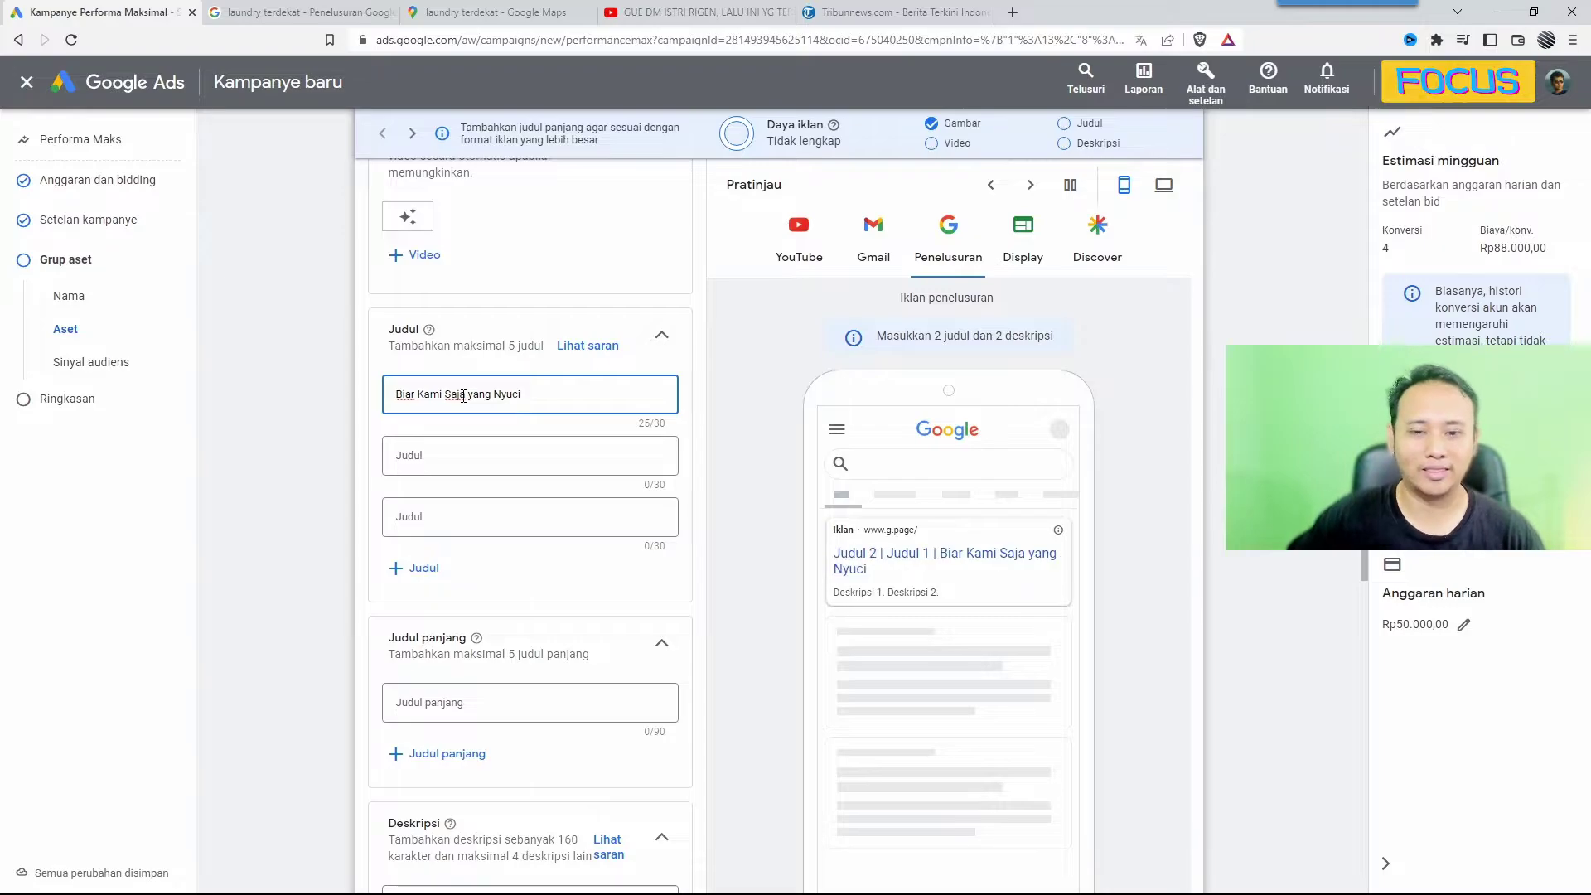
pyautogui.click(311, 492)
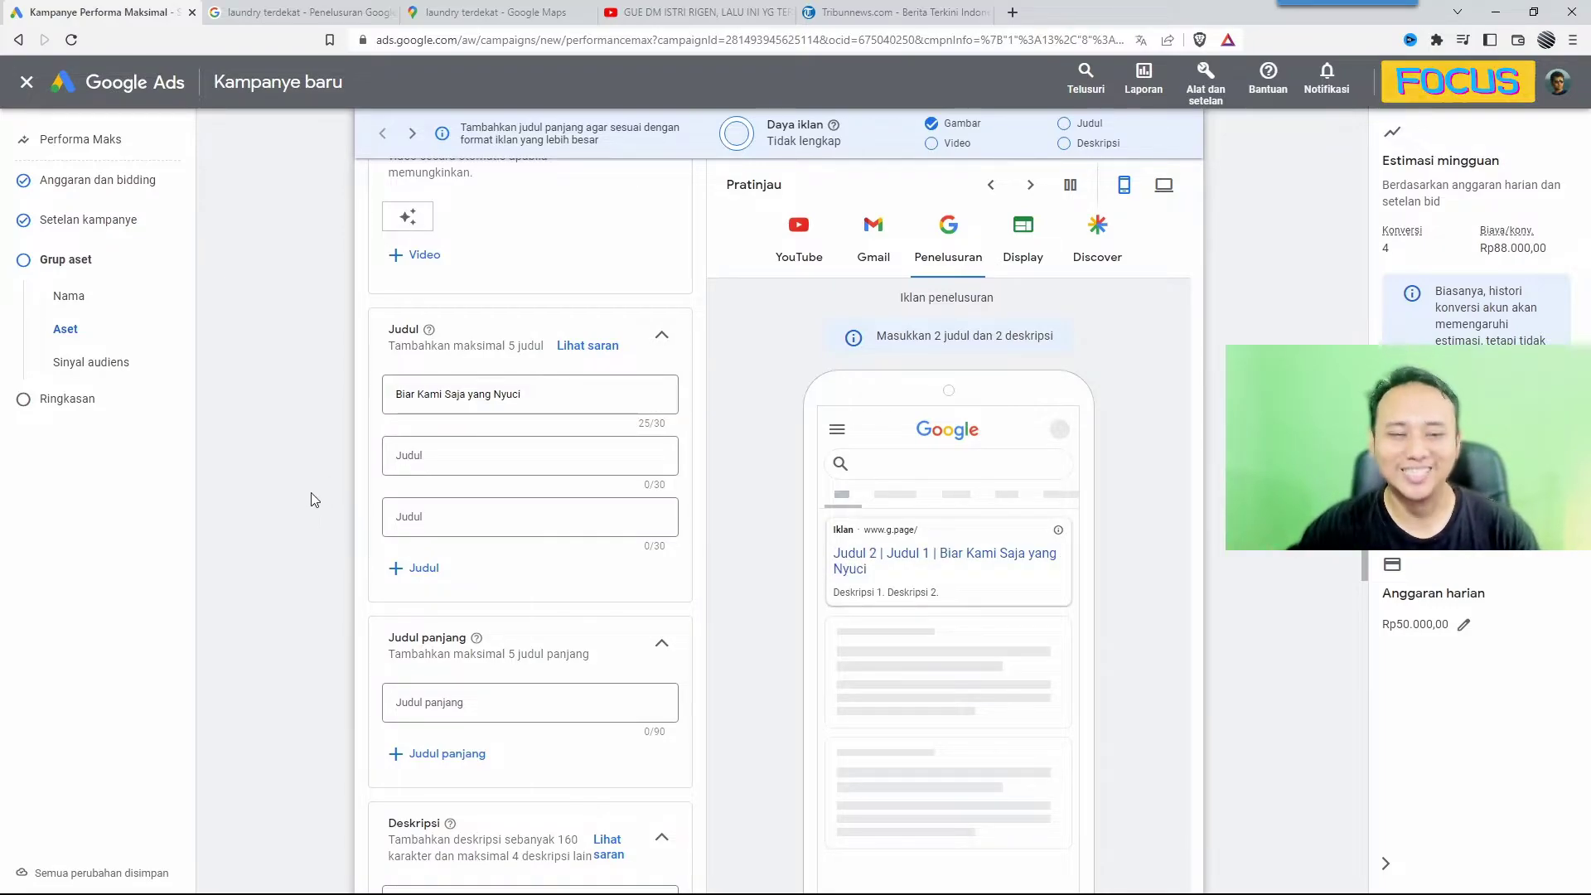
pyautogui.click(644, 424)
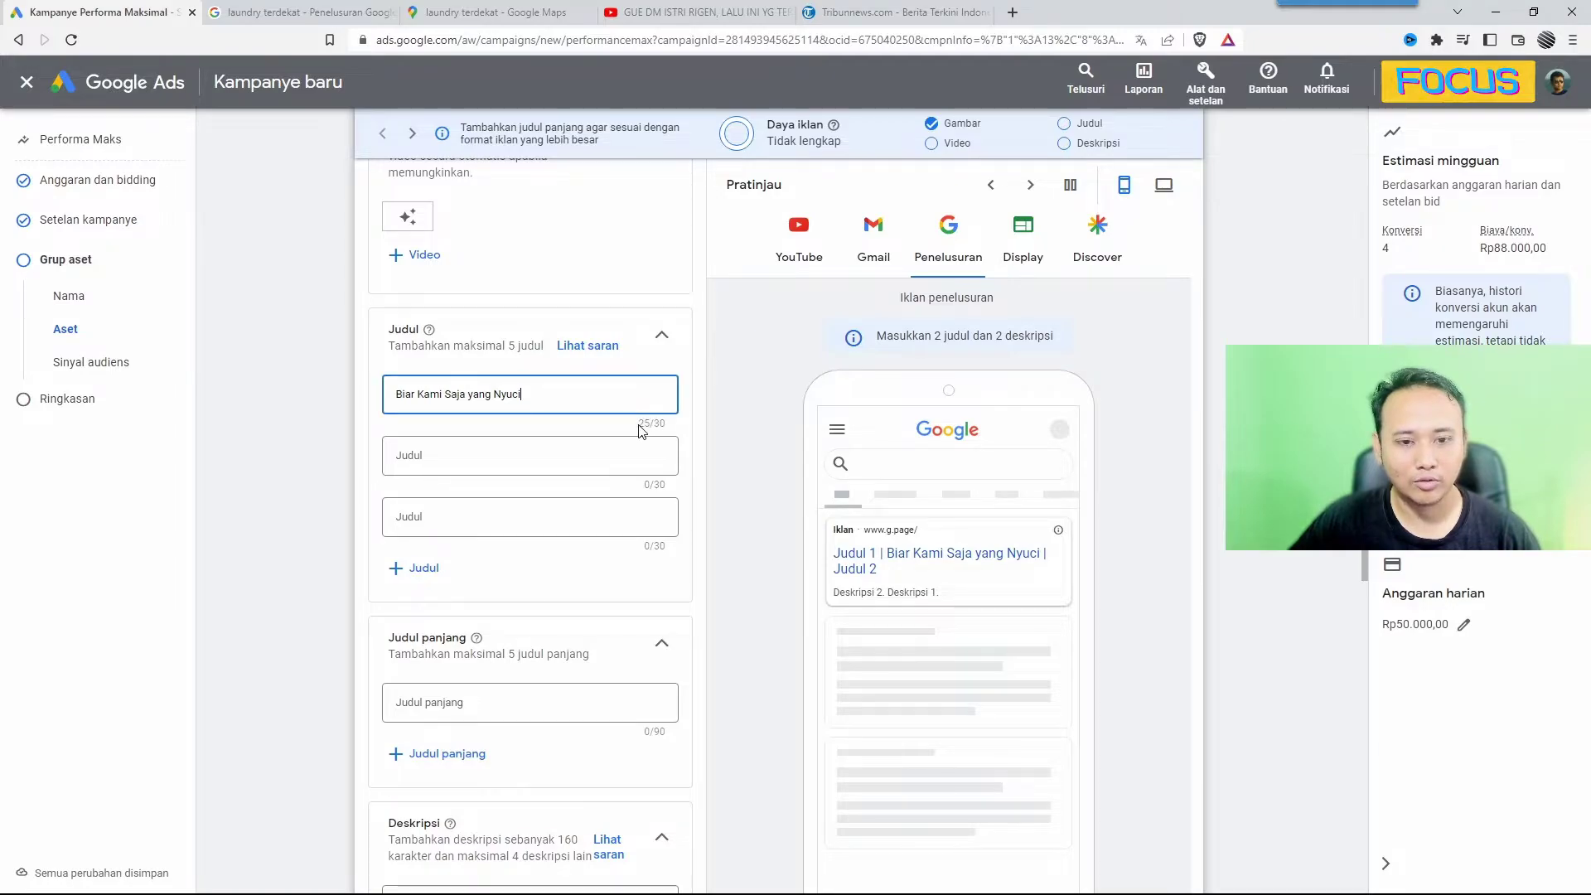
# Step: Enter "Per Kilo Cuman 4500" as the second headline of the asset group
pyautogui.click(454, 459)
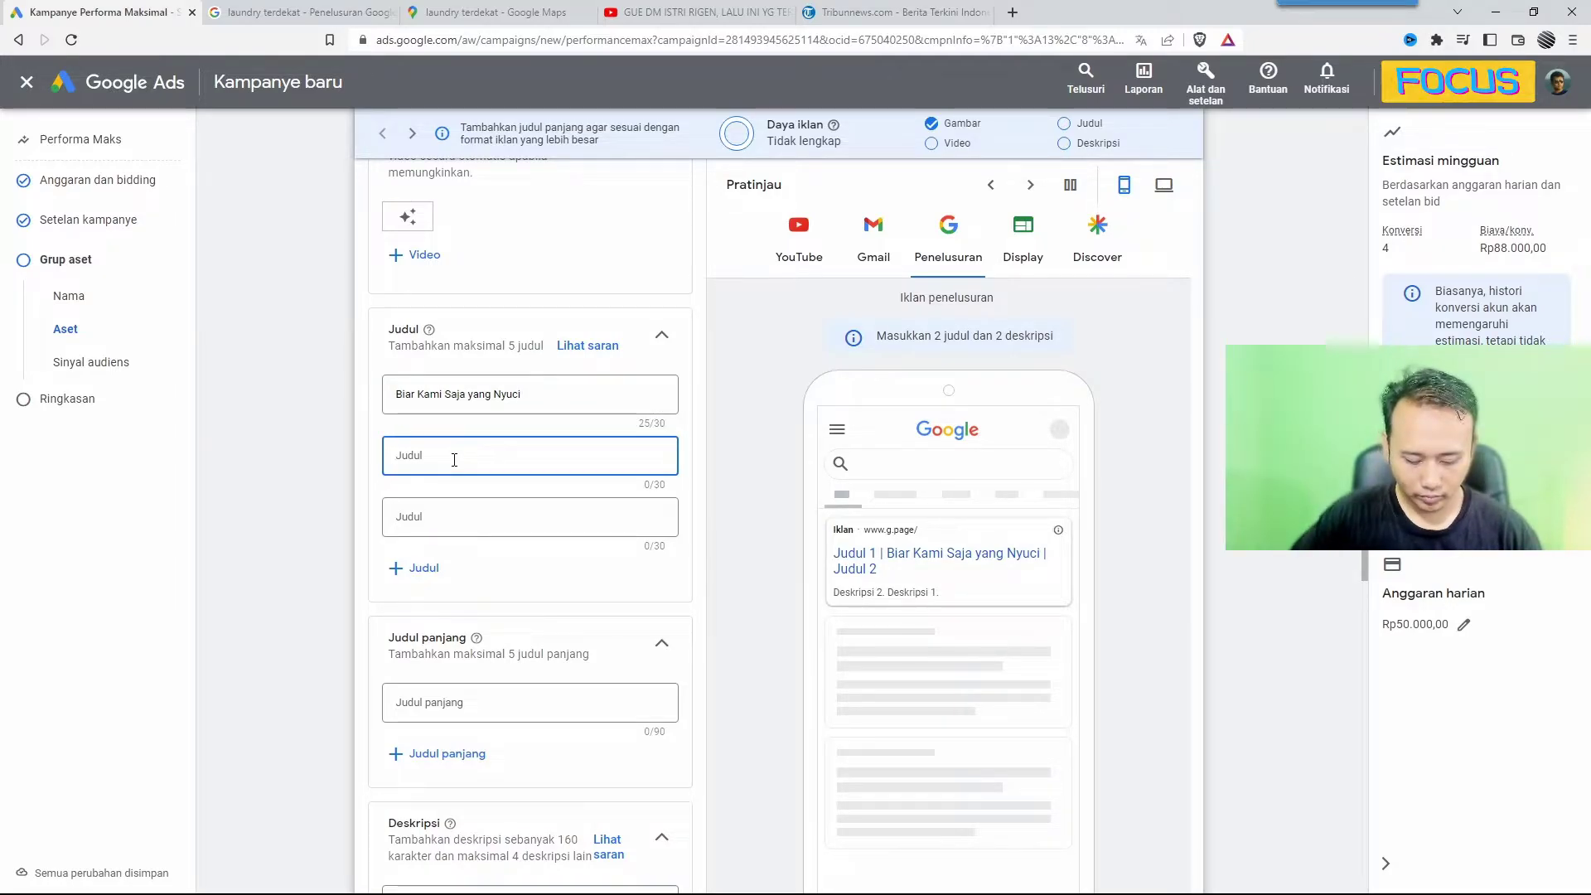
pyautogui.write('Per ')
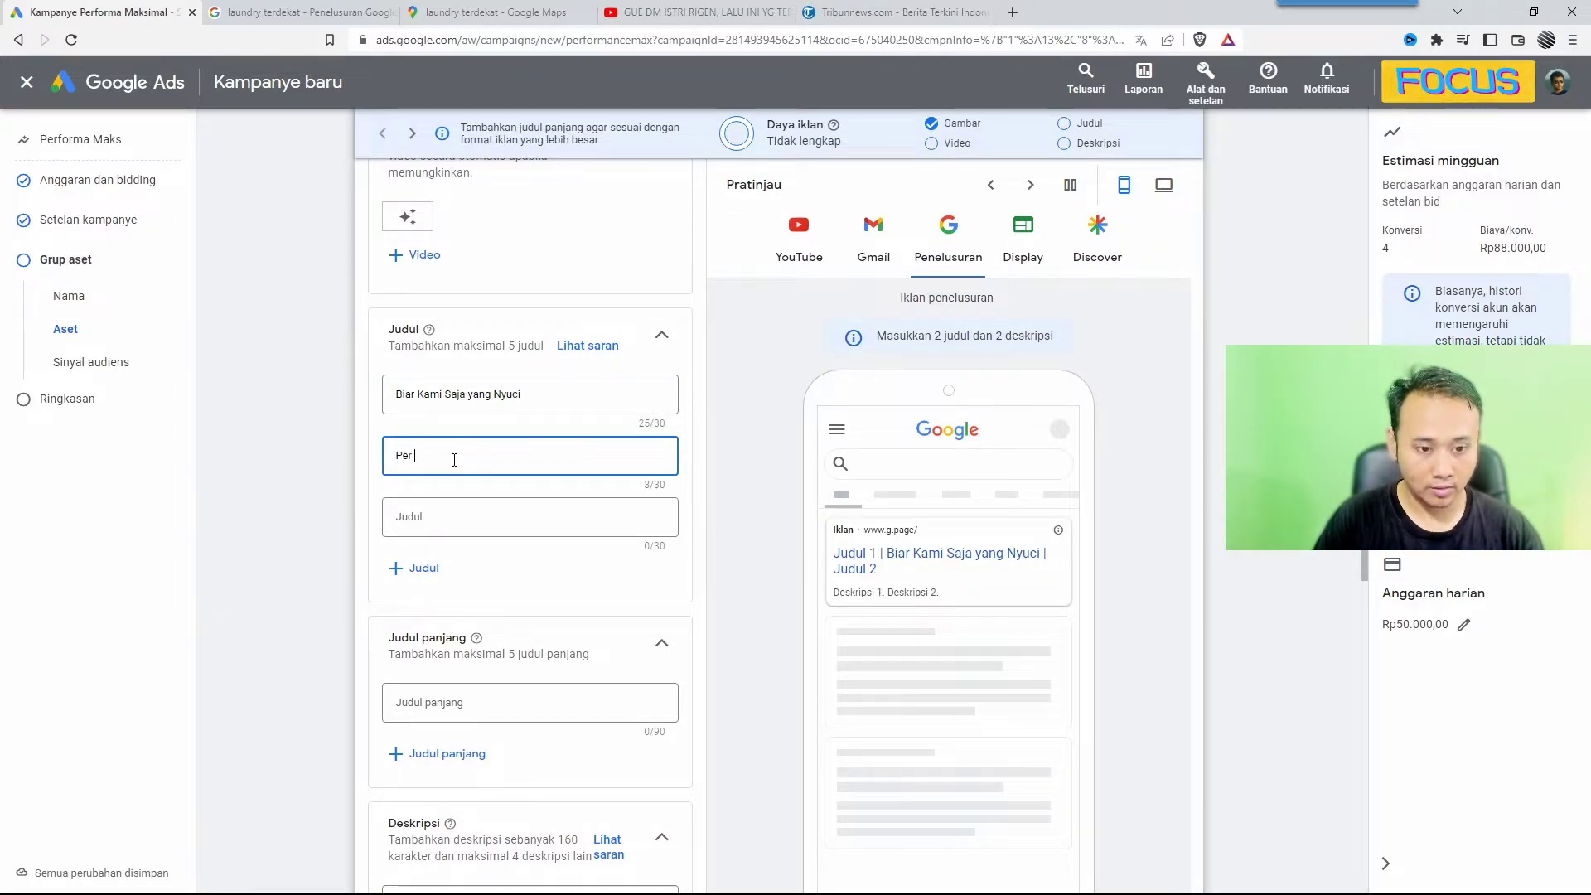
pyautogui.write('Kilo Cuman')
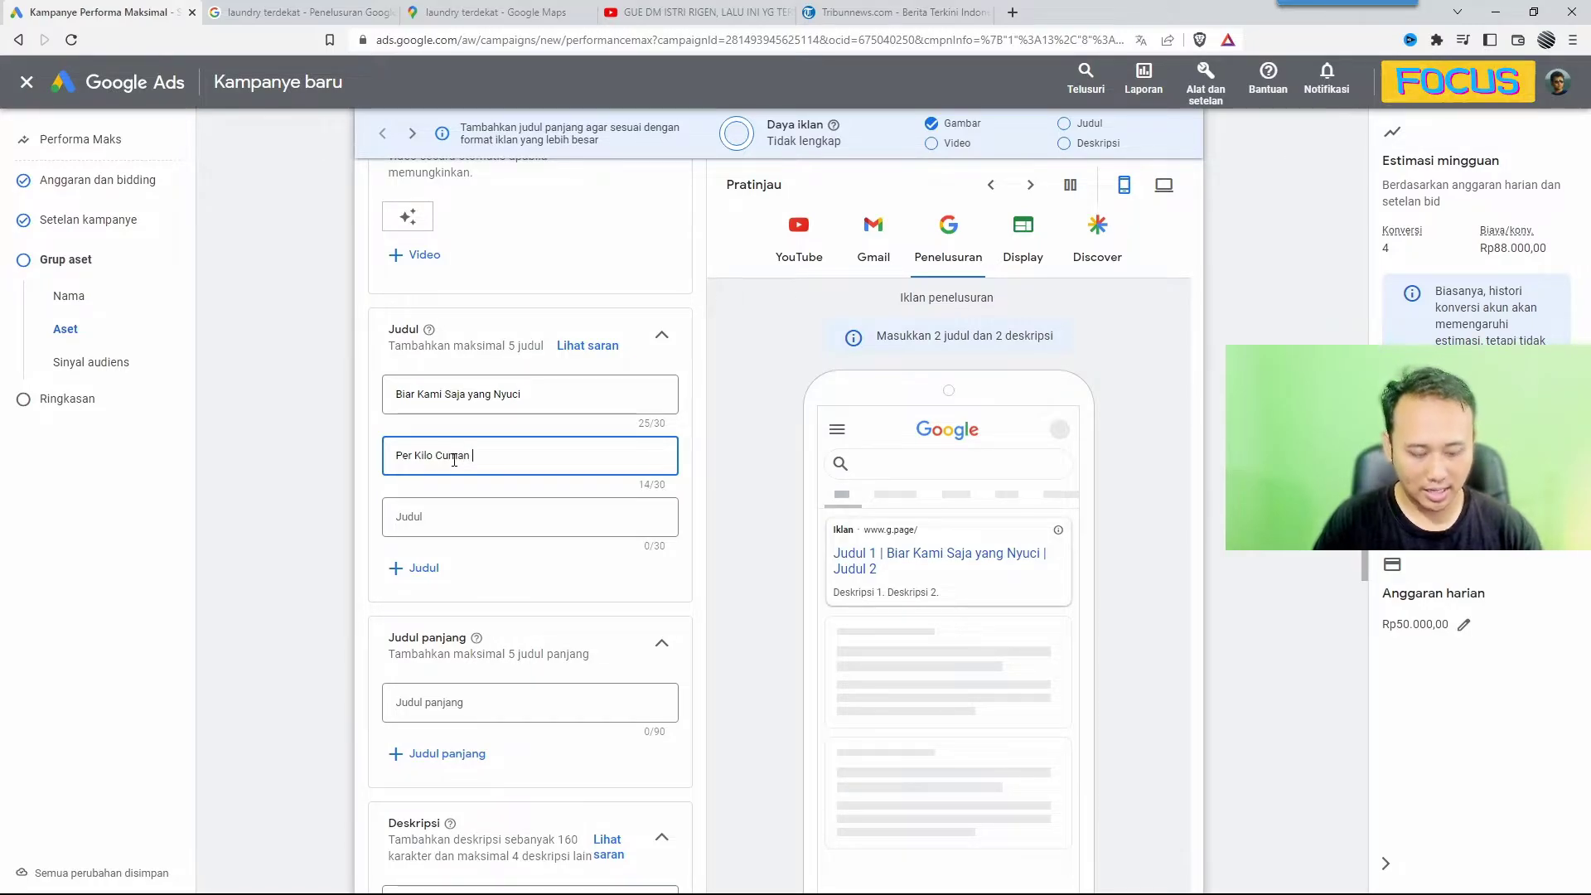
pyautogui.write(' 4500')
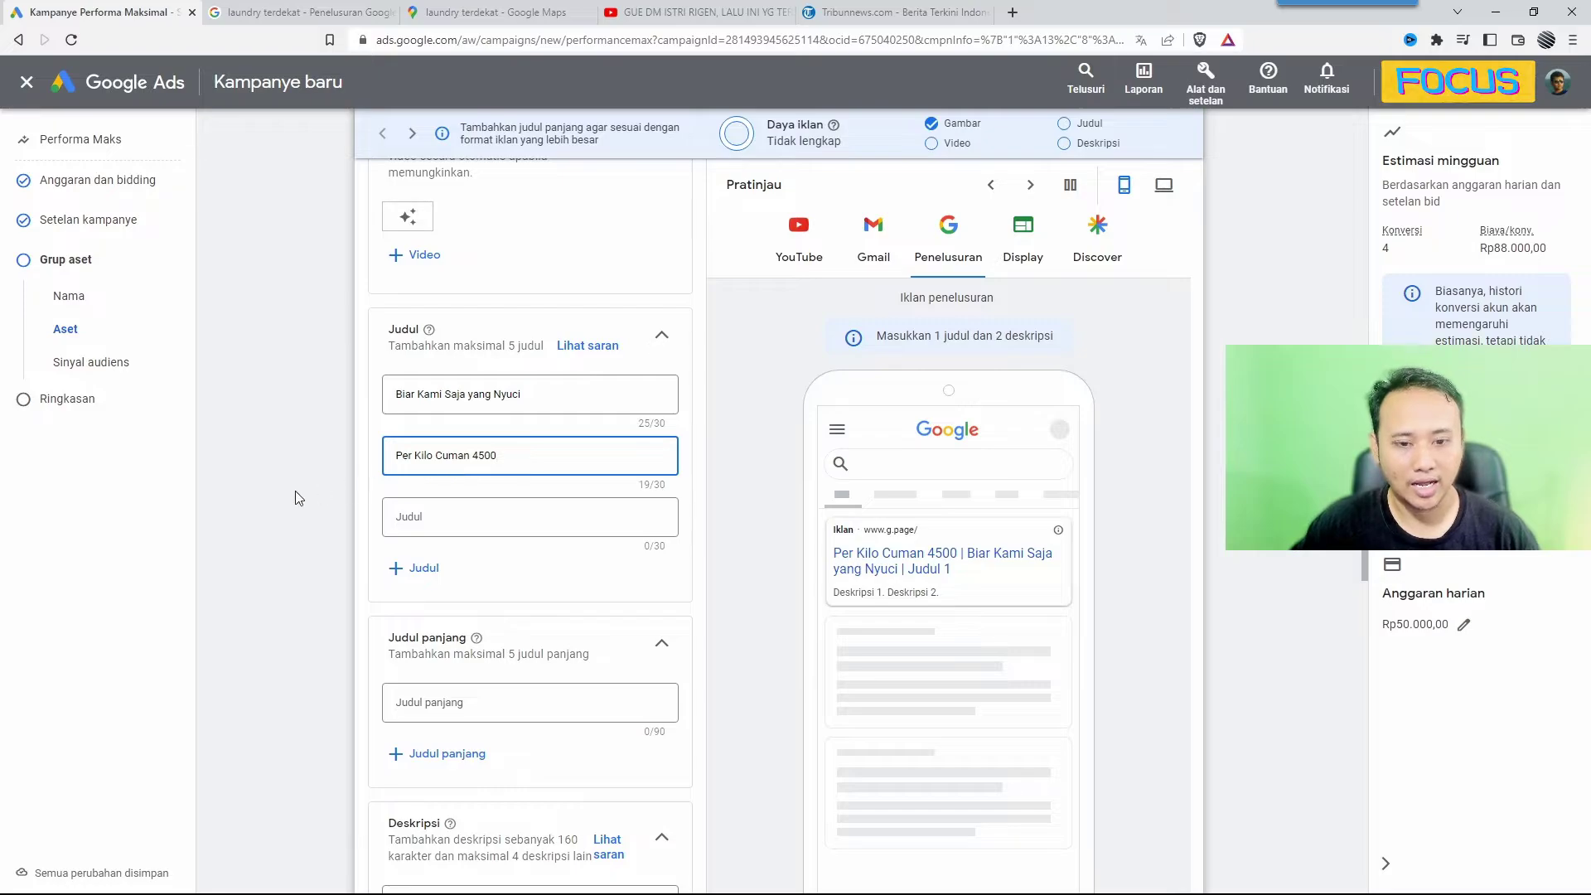
# Step: Change the second headline to "Cuci Per Kilo Cuman 4500"
pyautogui.click(298, 498)
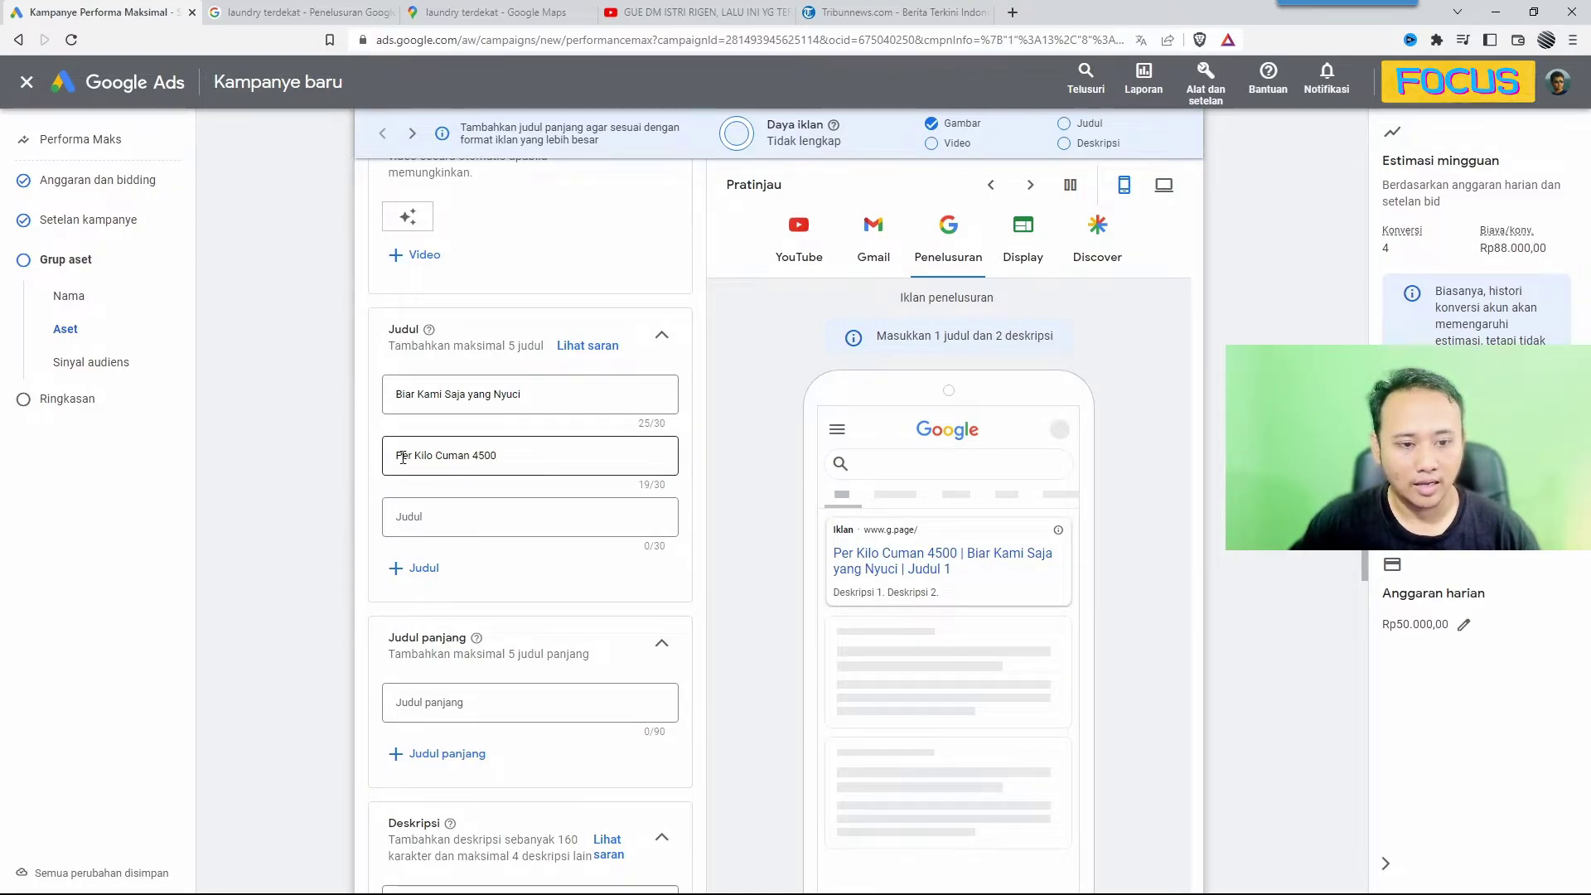
pyautogui.click(397, 456)
pyautogui.write('Cuci')
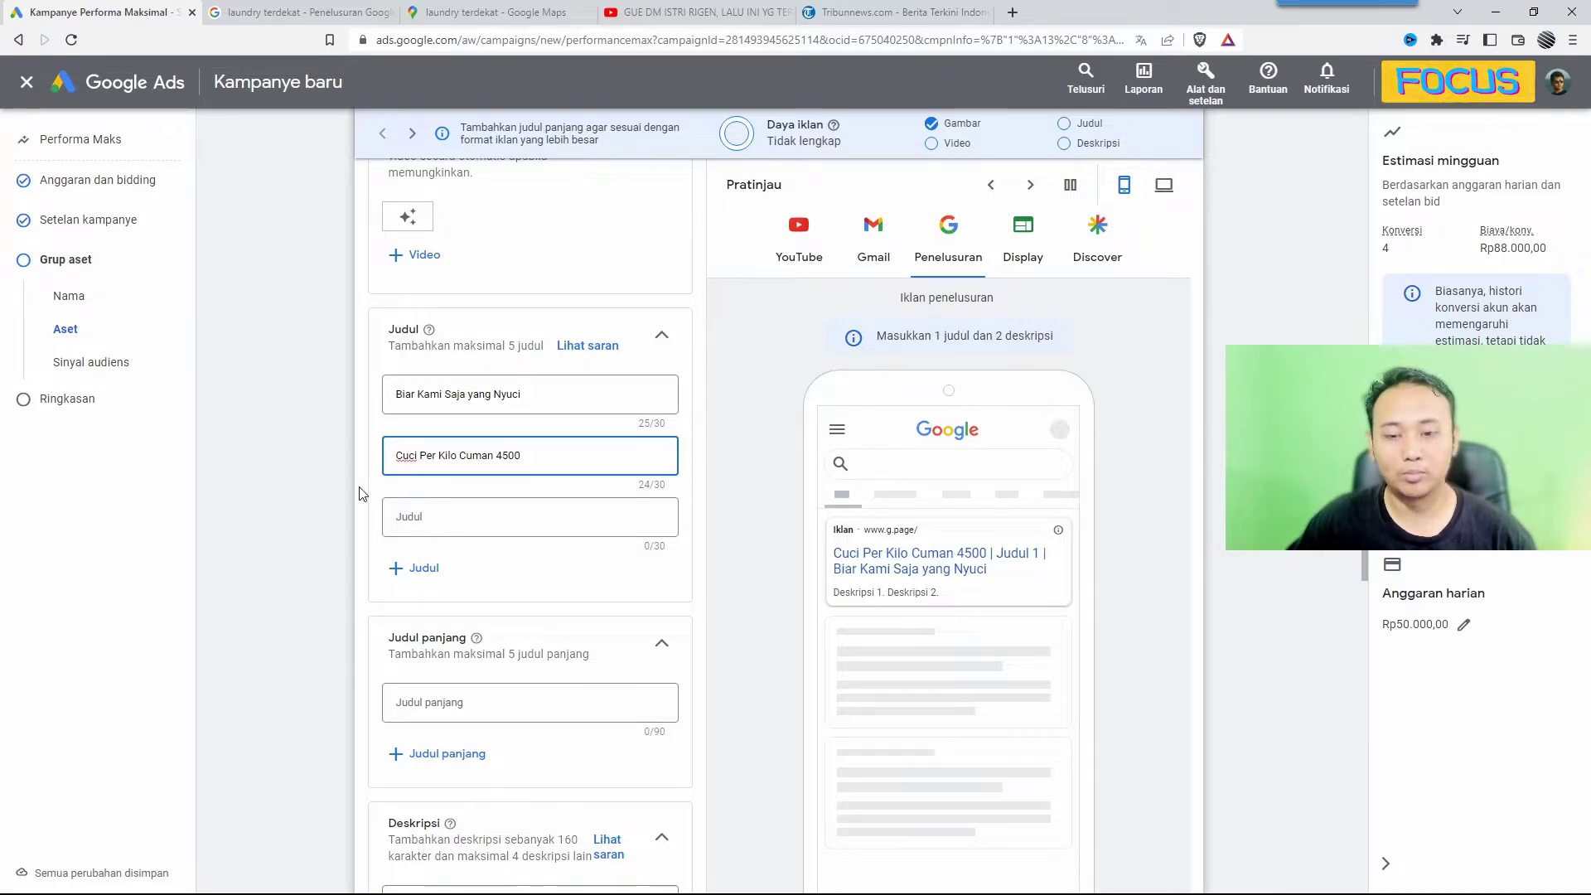
pyautogui.click(290, 519)
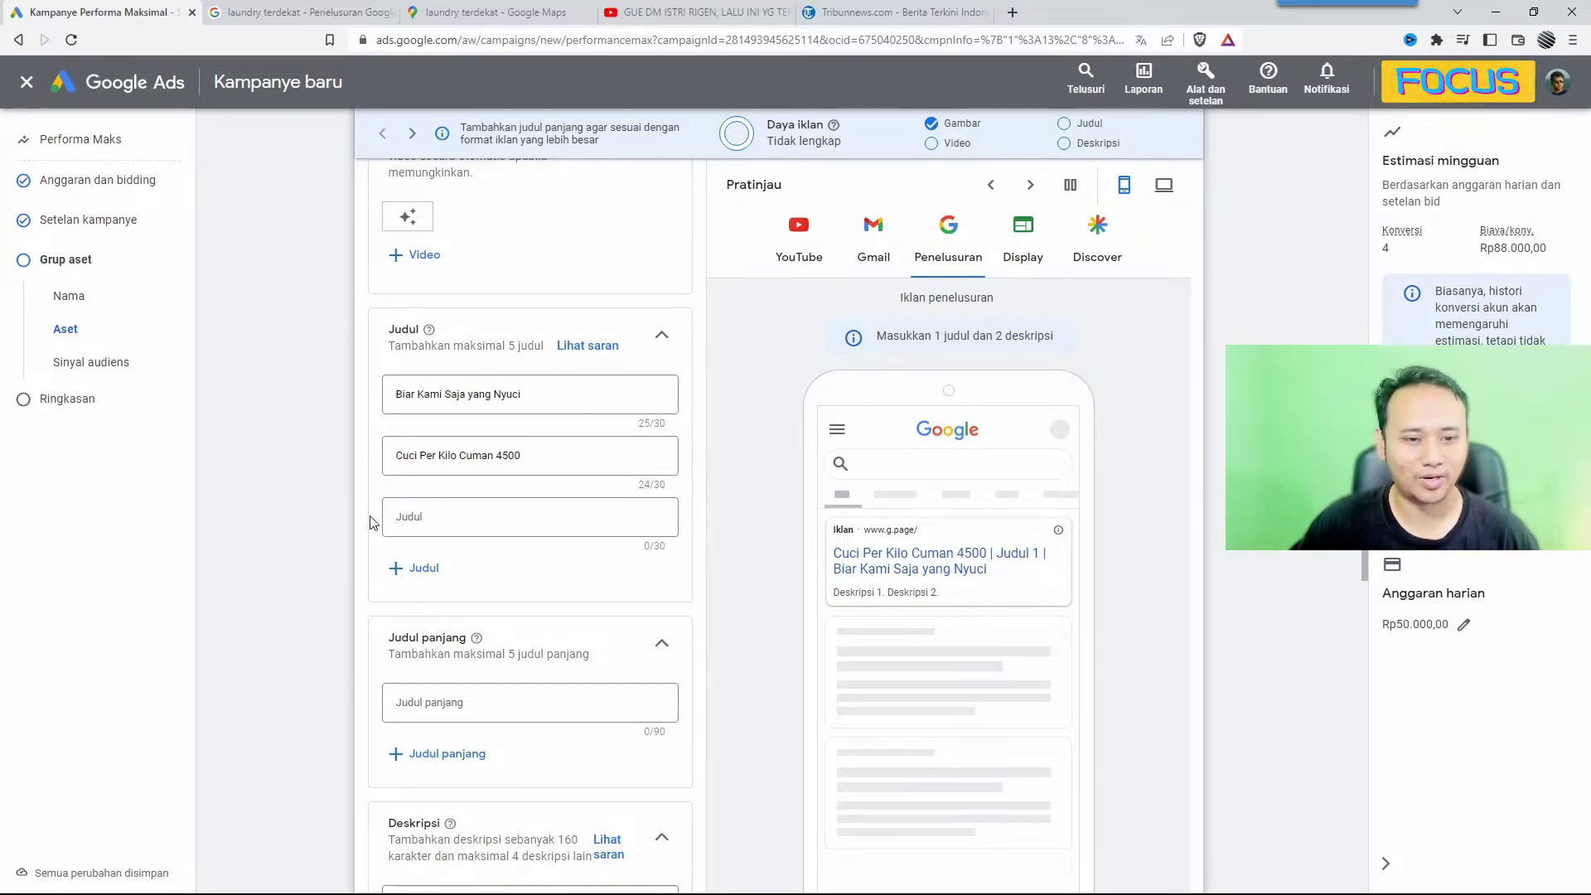
# Step: Add two more headline fields and enter "Layanan Antar Jemput Gratis" as the third headline
pyautogui.click(421, 580)
pyautogui.scroll(-2, 315, 574)
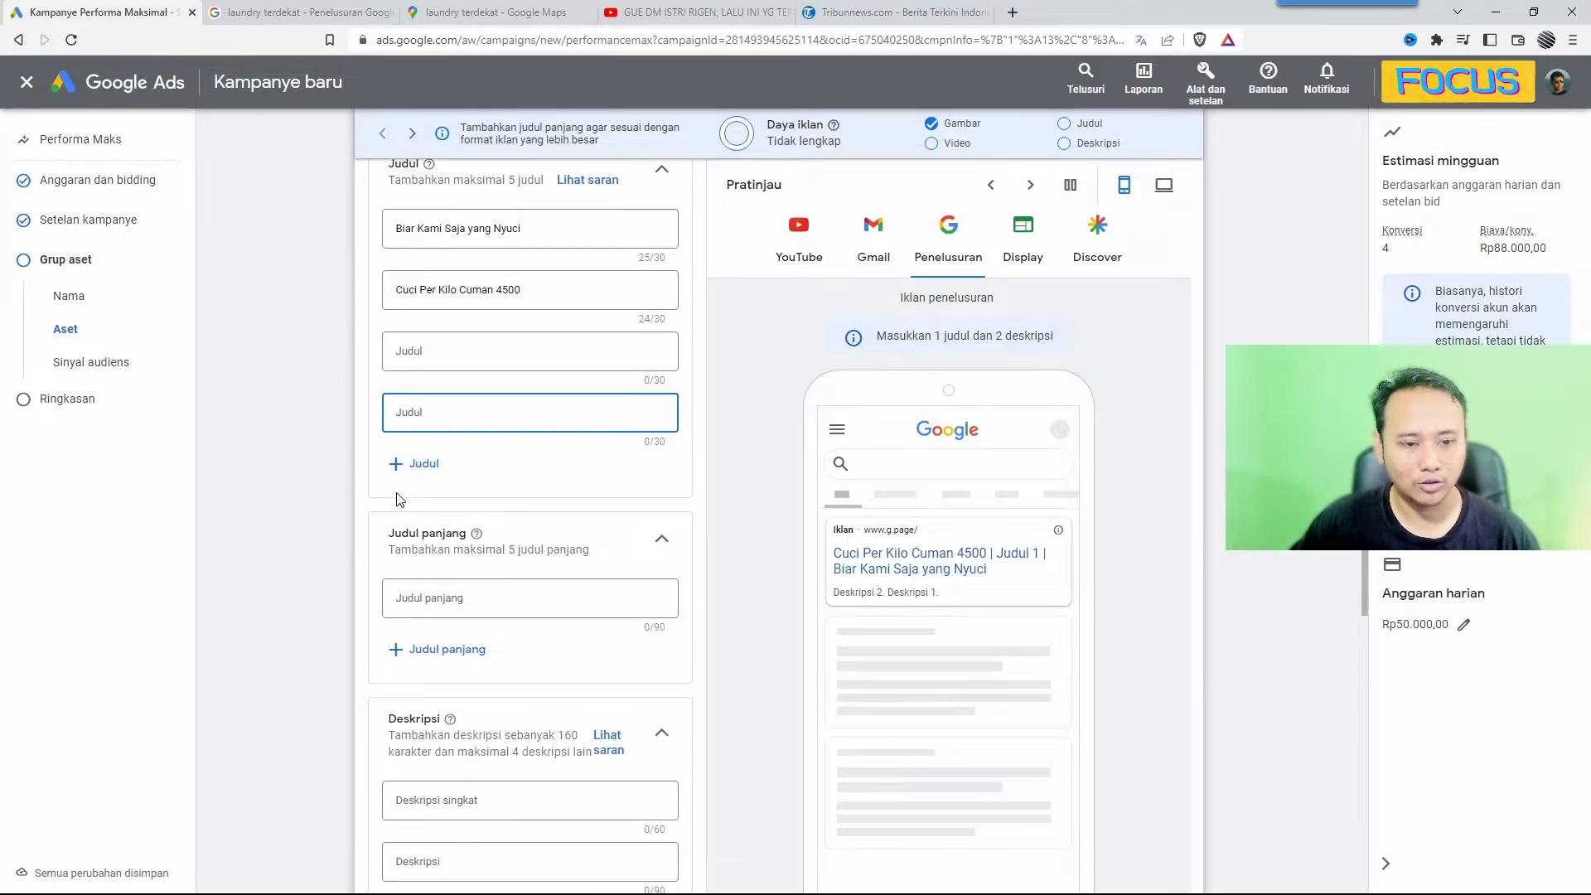
pyautogui.click(438, 468)
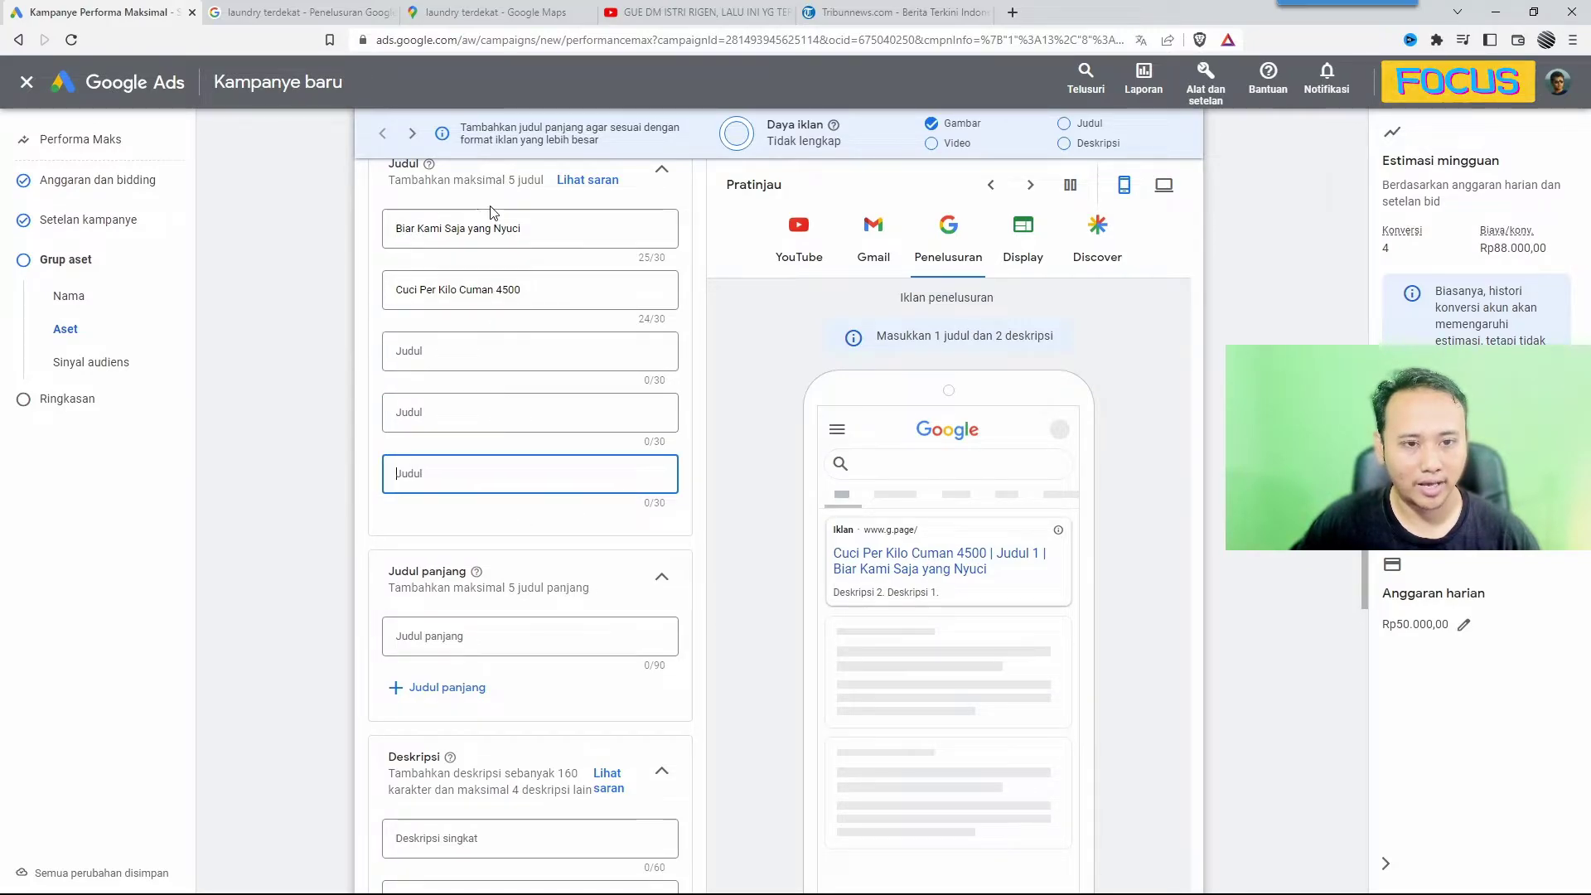
pyautogui.click(431, 354)
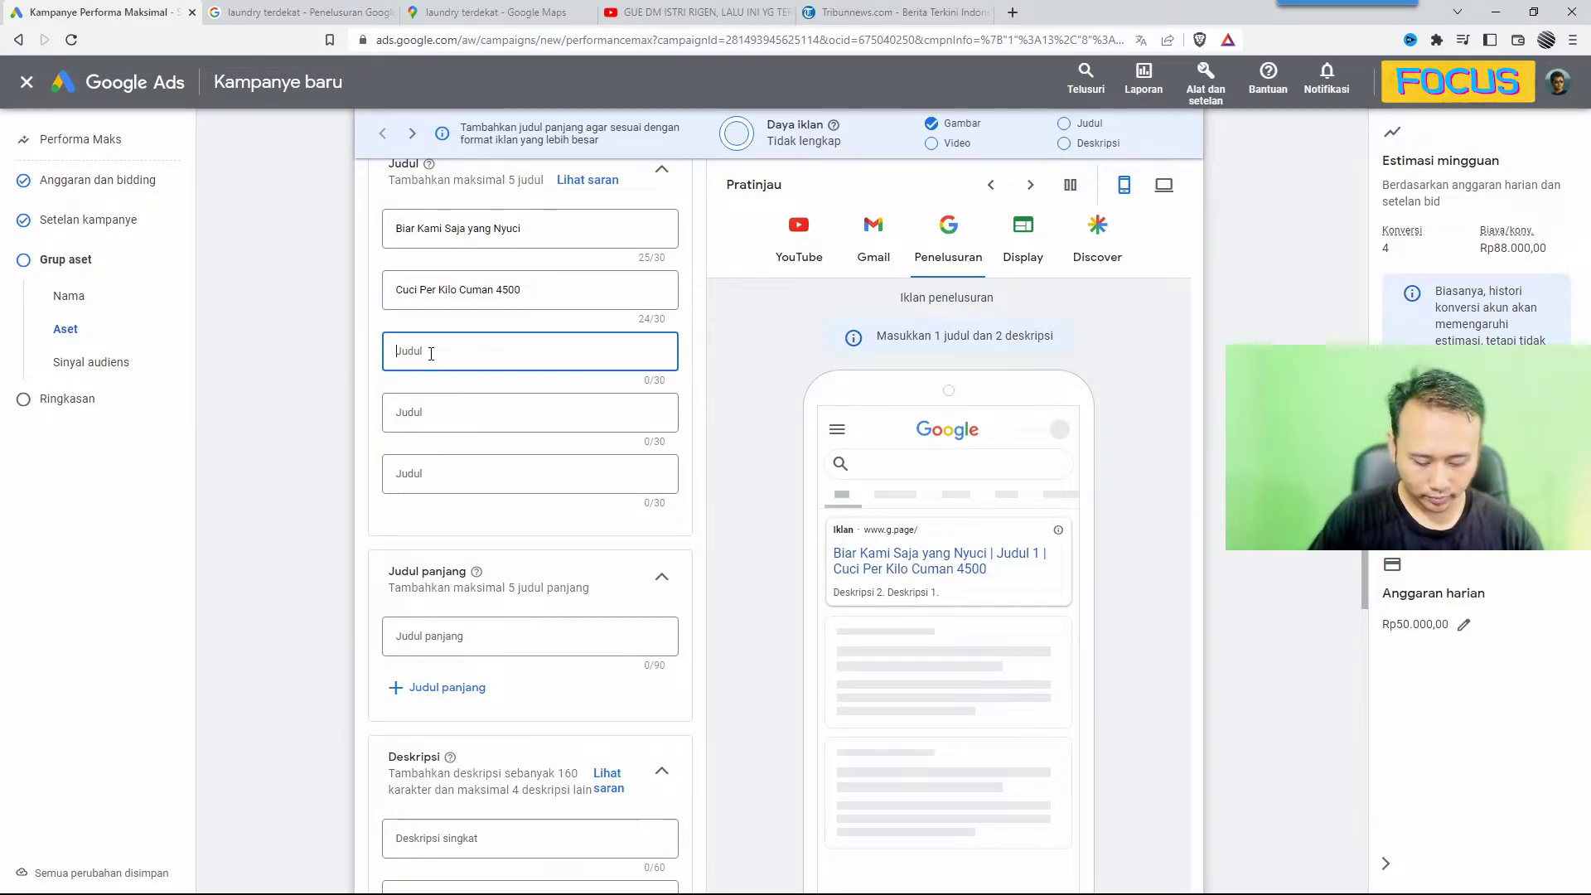
pyautogui.write('Antar Jemp')
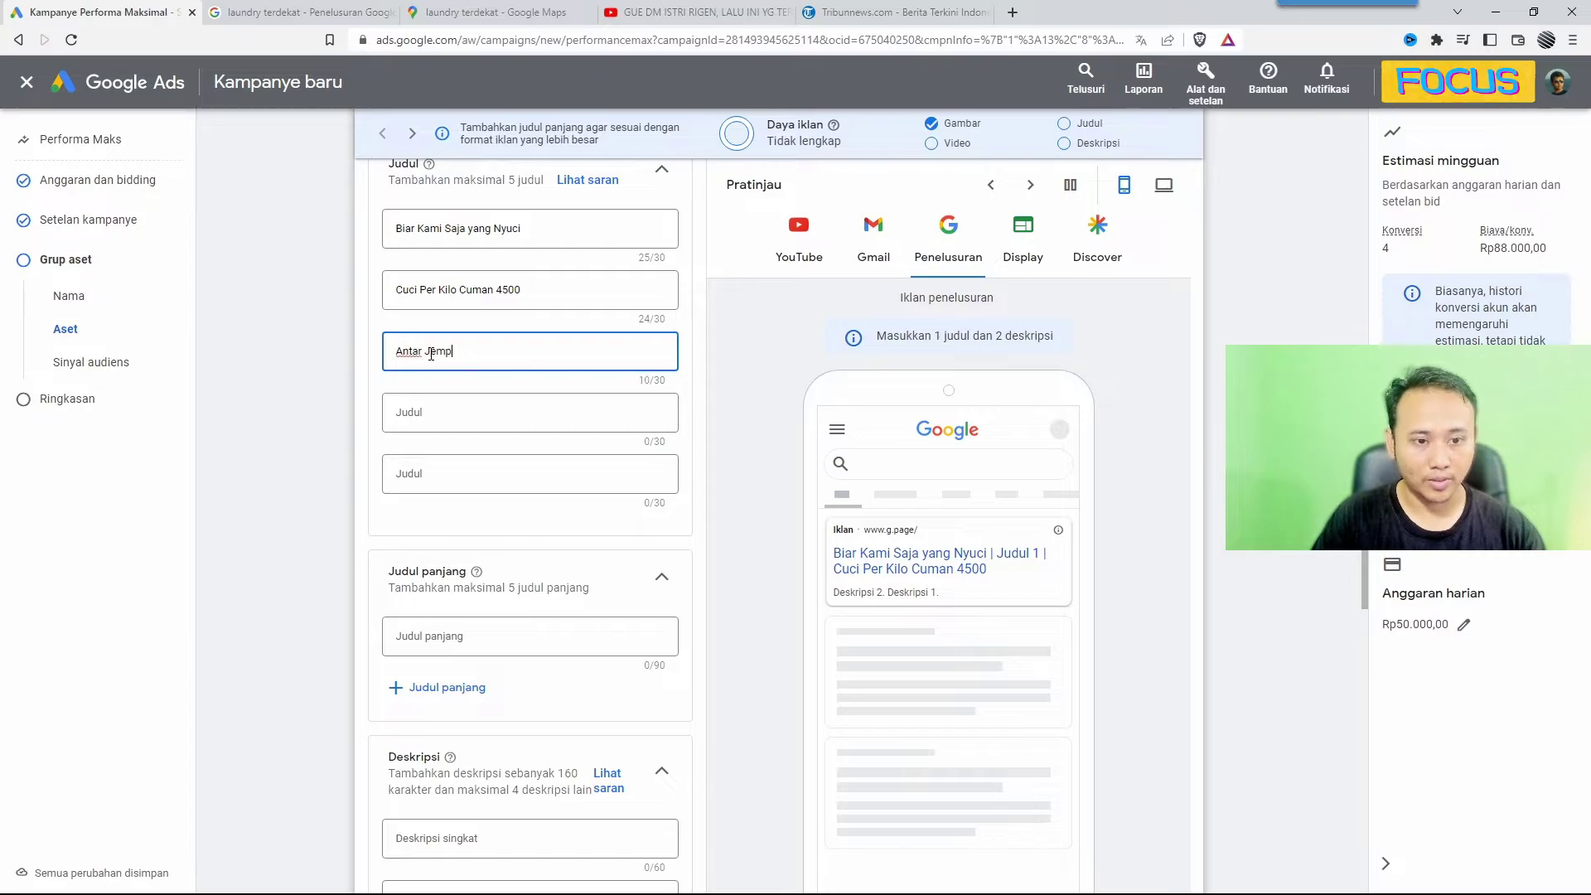
pyautogui.write('ut Gratis')
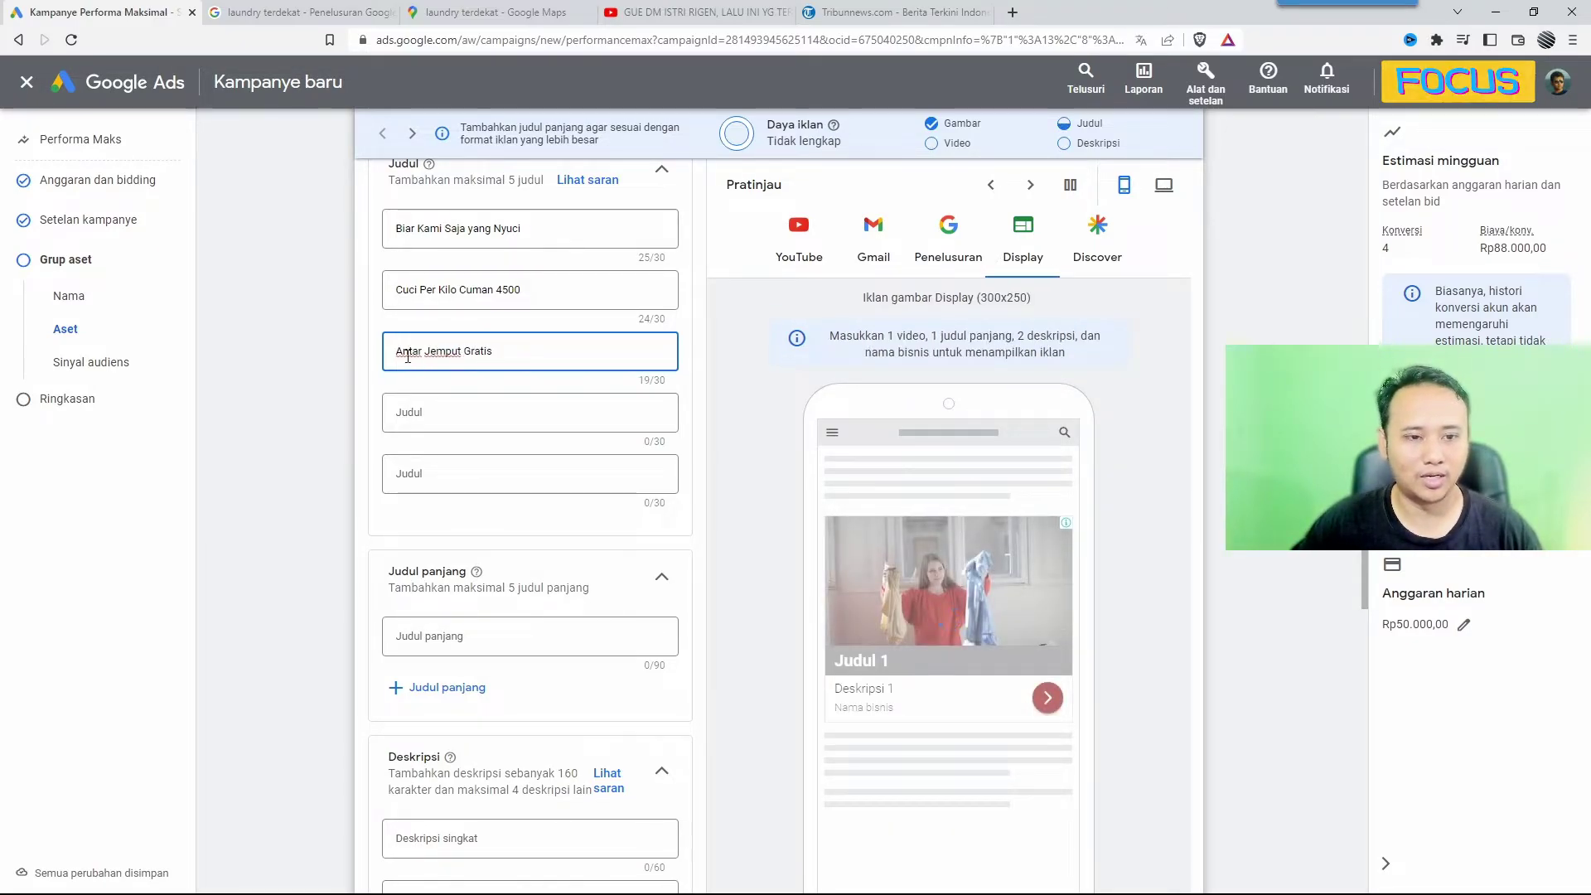
pyautogui.click(399, 351)
pyautogui.write('Layanan')
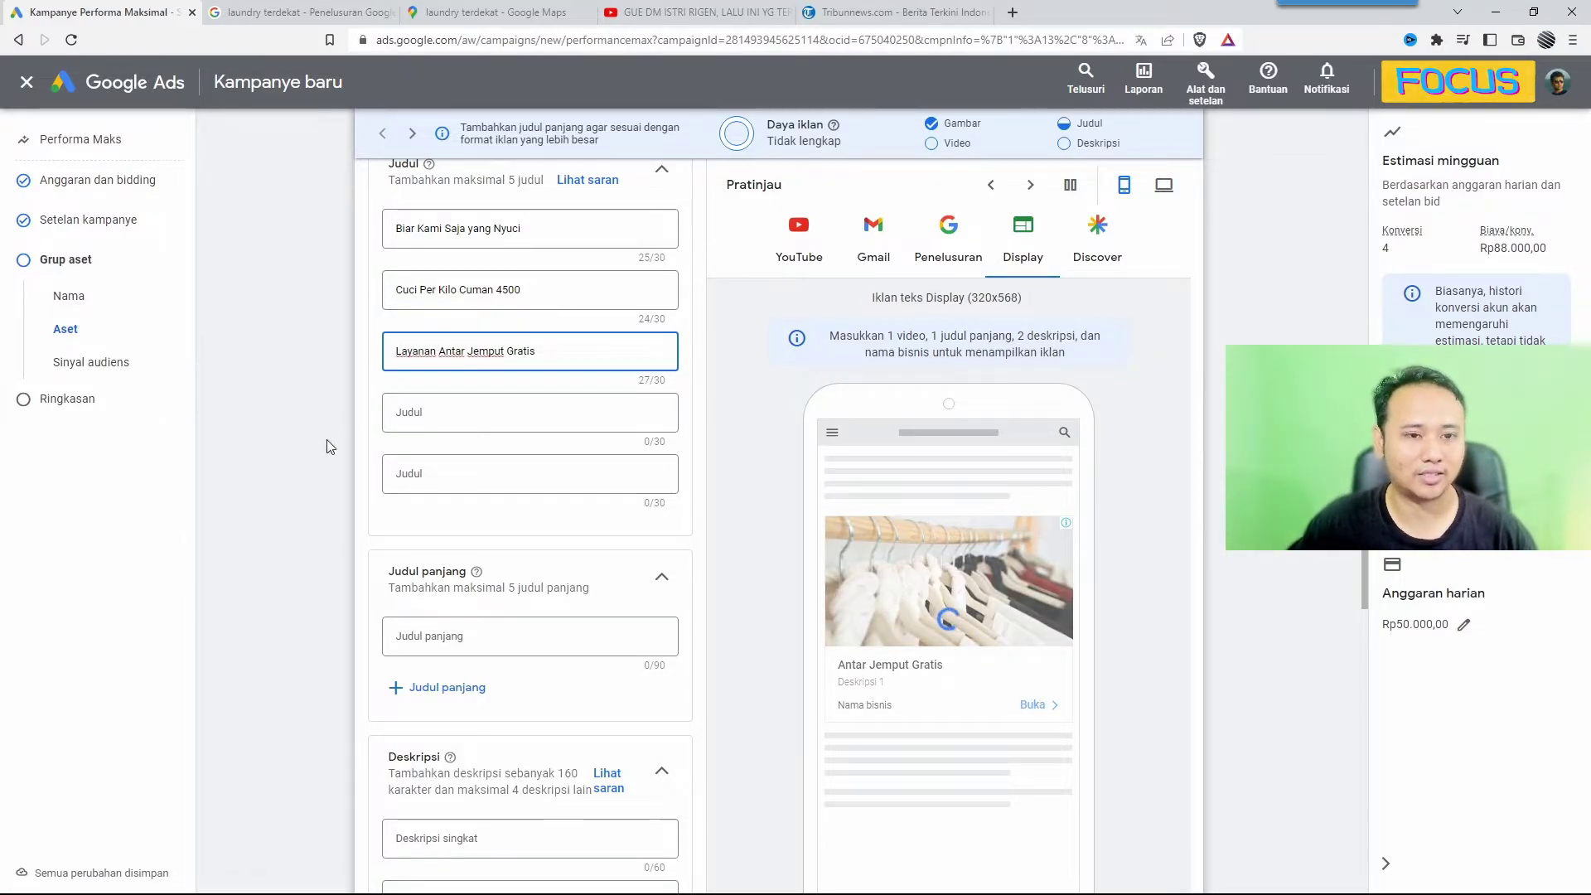
# Step: Enter "Surya Laundry Menteng" as the fifth headline of the asset group
pyautogui.click(416, 469)
pyautogui.write('Sury')
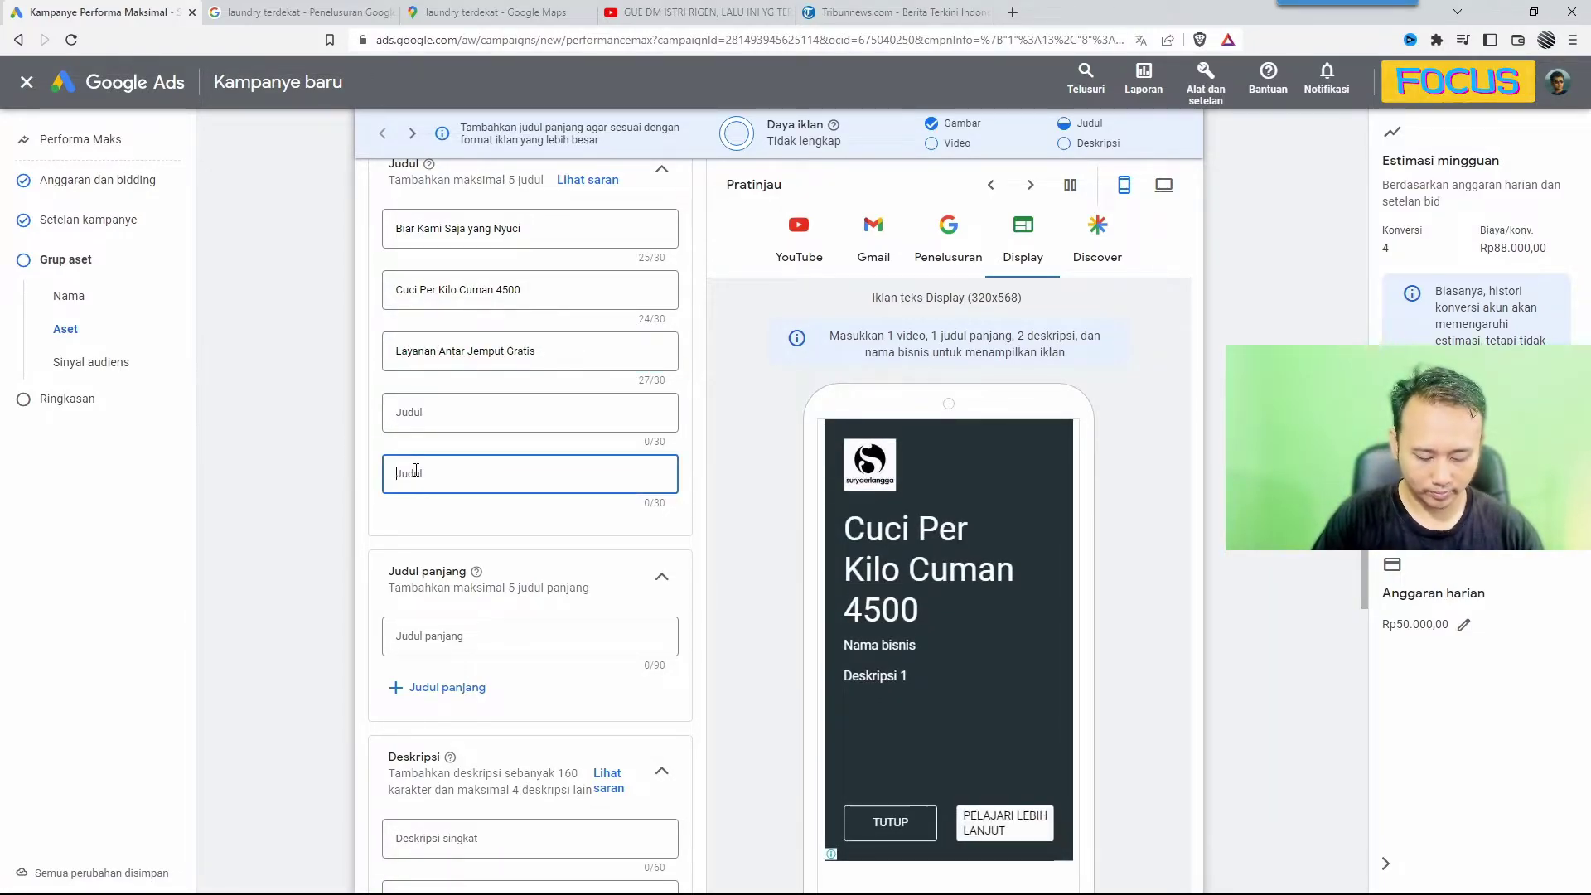
pyautogui.write('a Laundr')
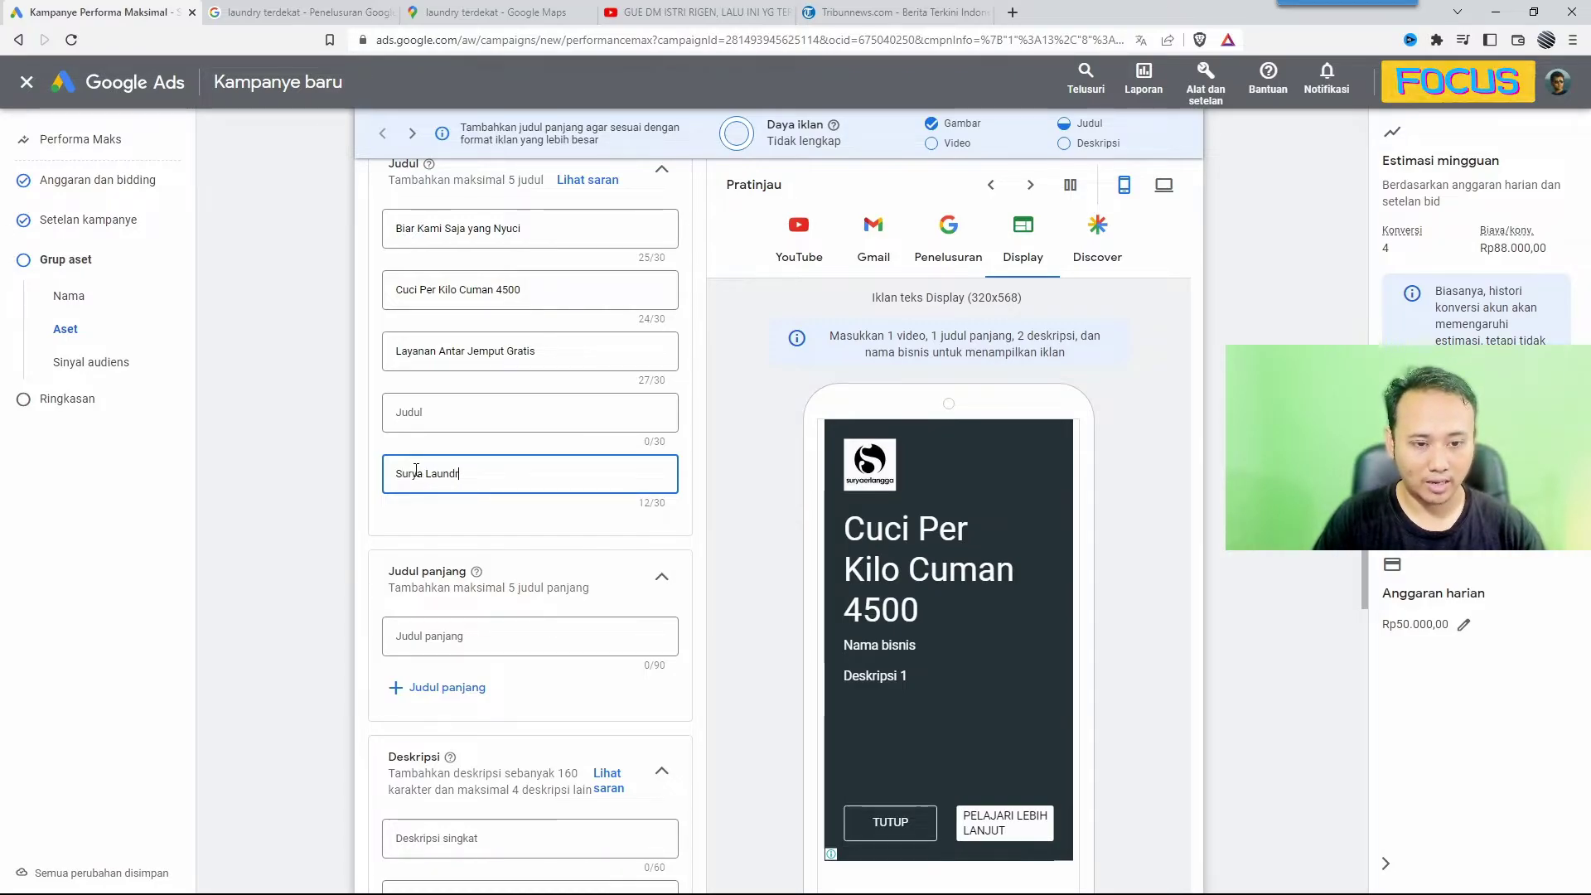
pyautogui.write('y Me')
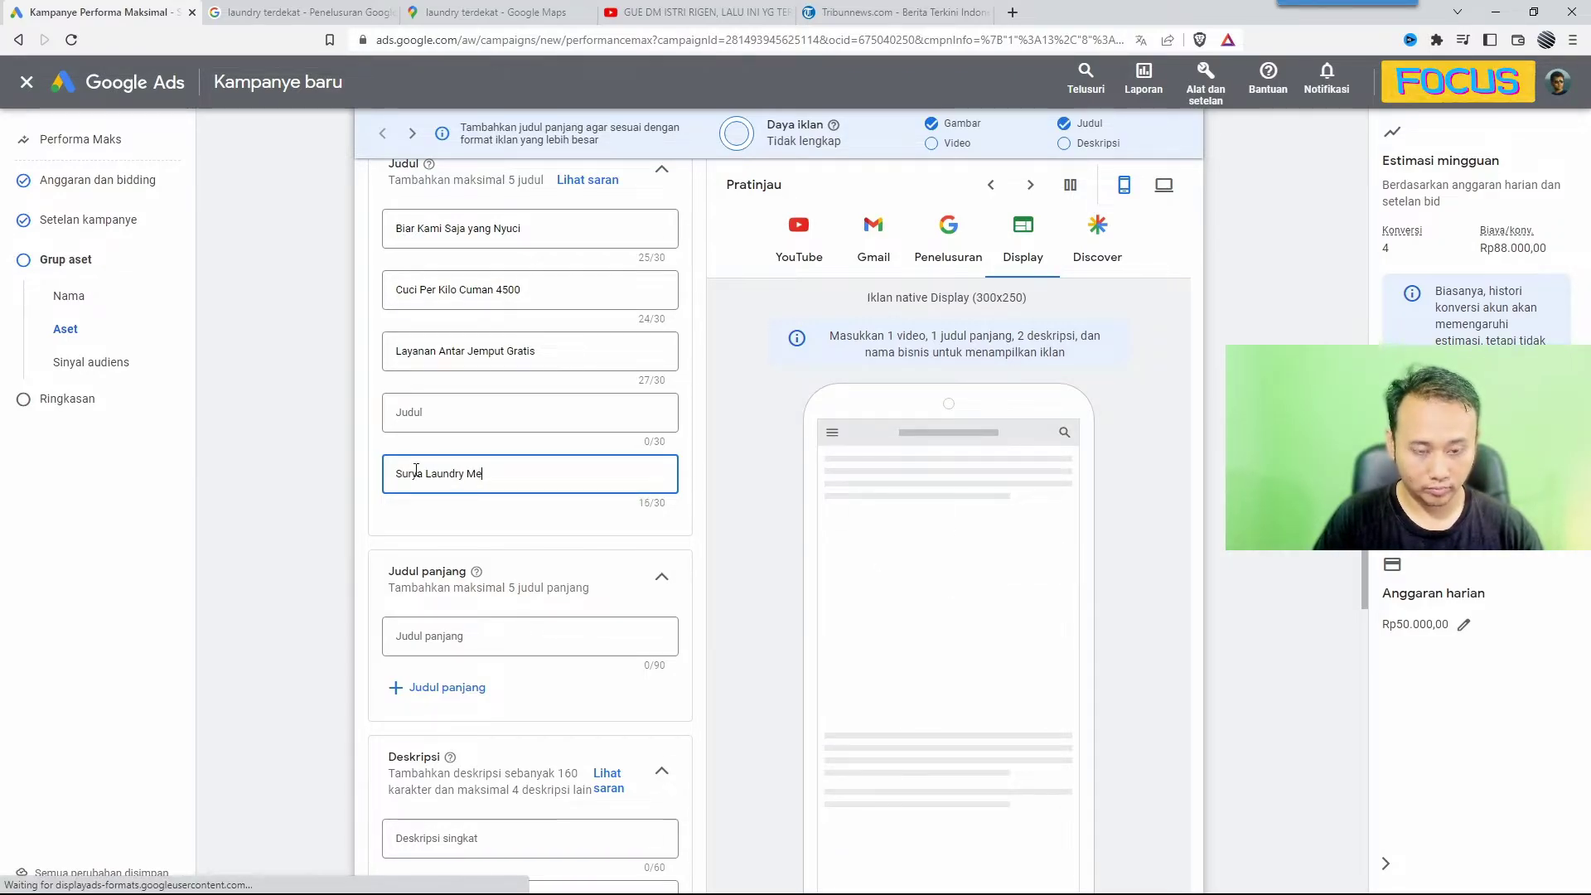
pyautogui.write('nteng')
pyautogui.click(337, 493)
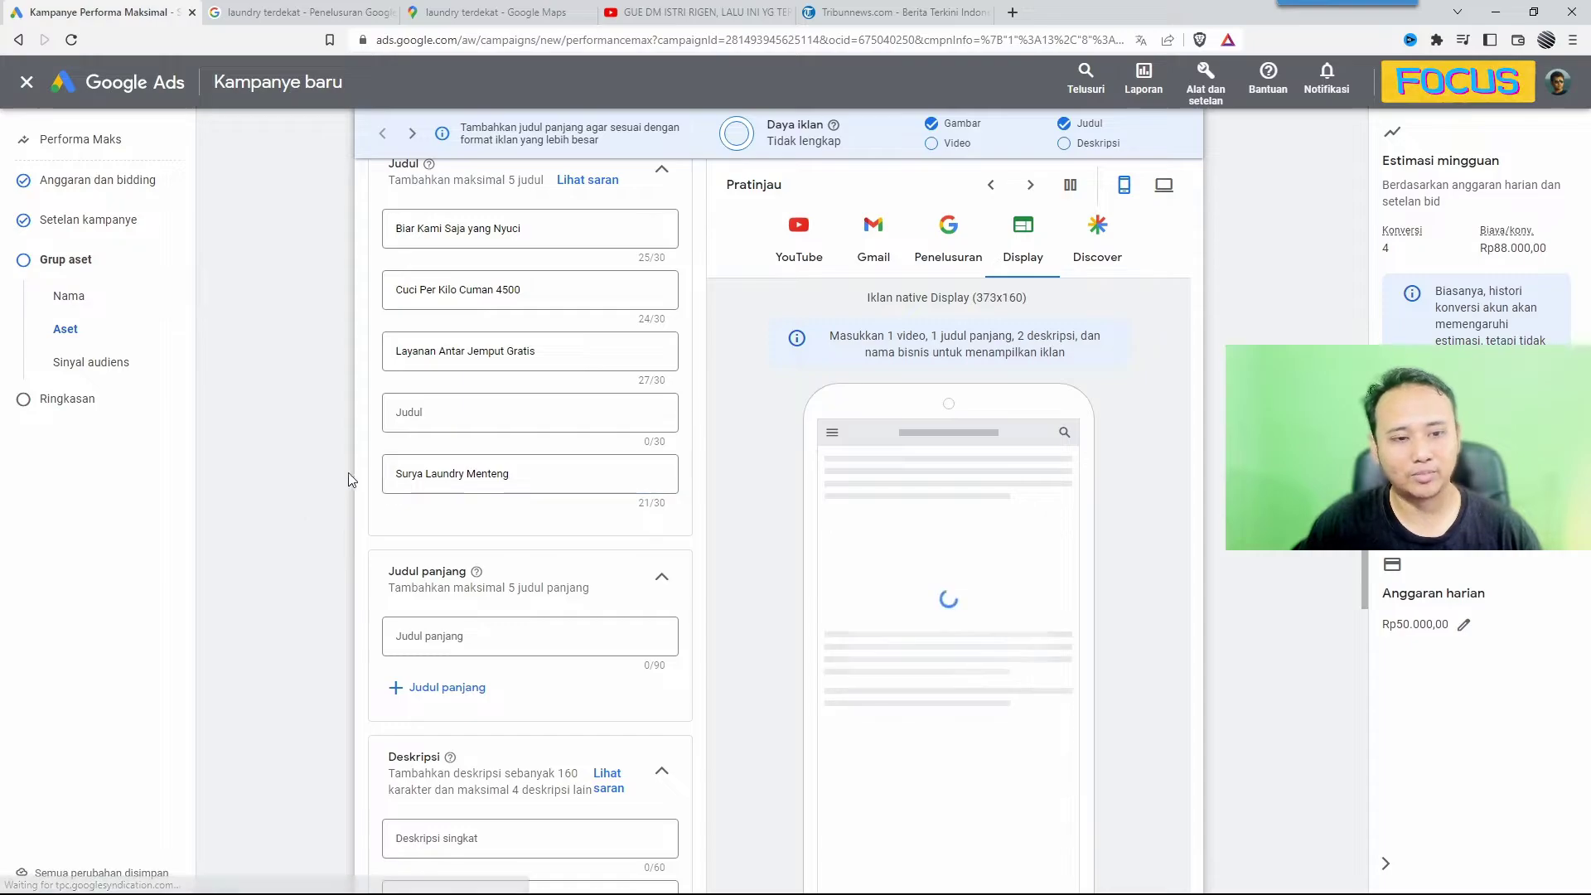
# Step: Enter "Hubungi Kami Sekarang" as the fourth headline of the asset group
pyautogui.click(427, 412)
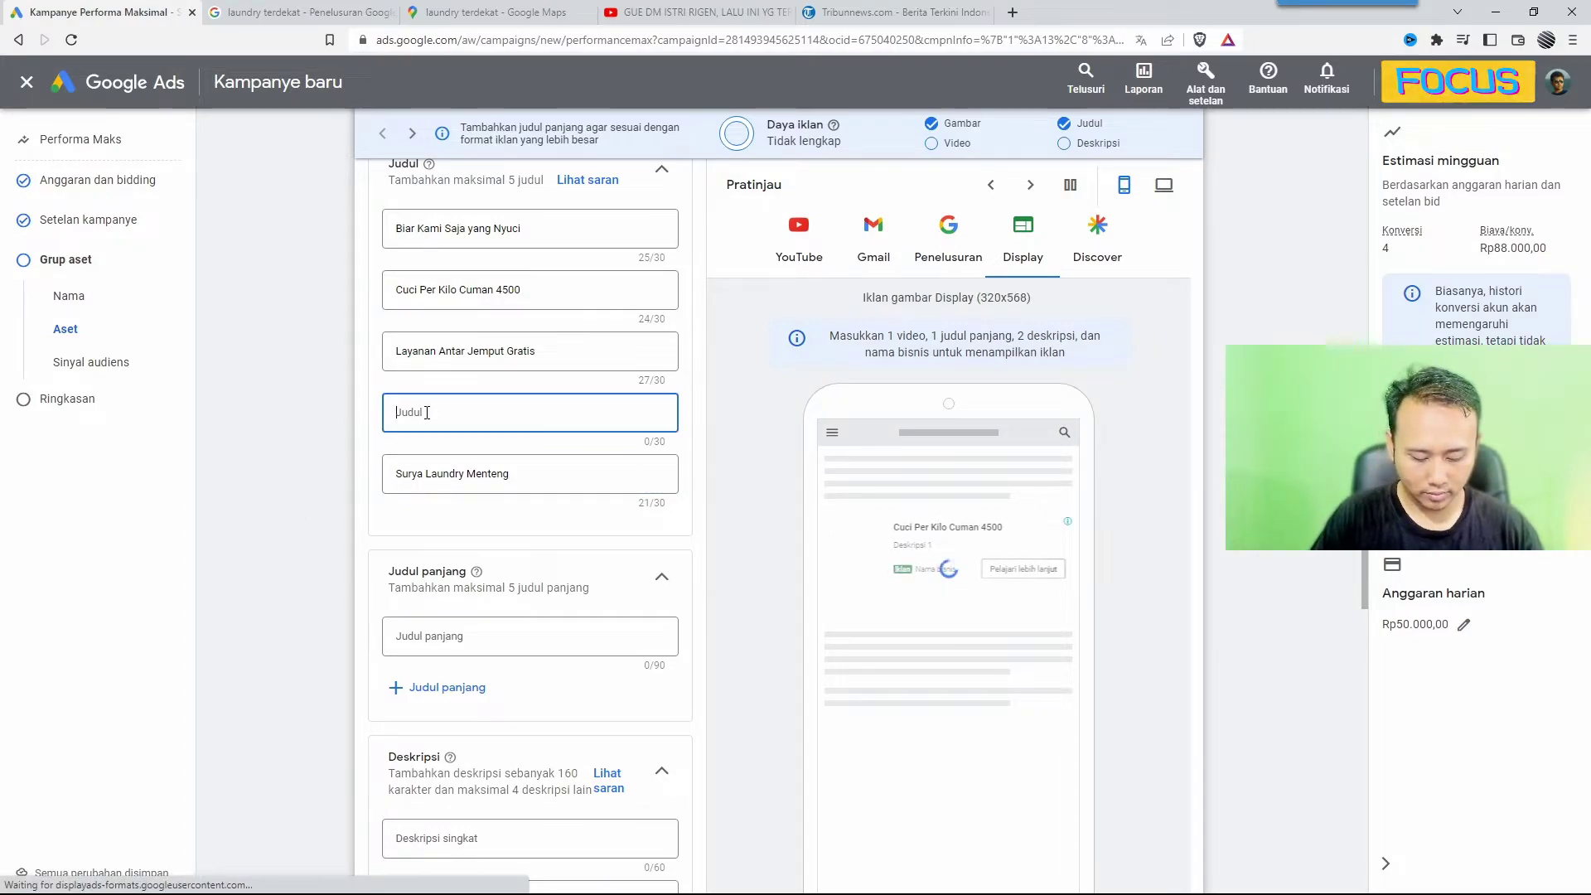
pyautogui.write('Hubun')
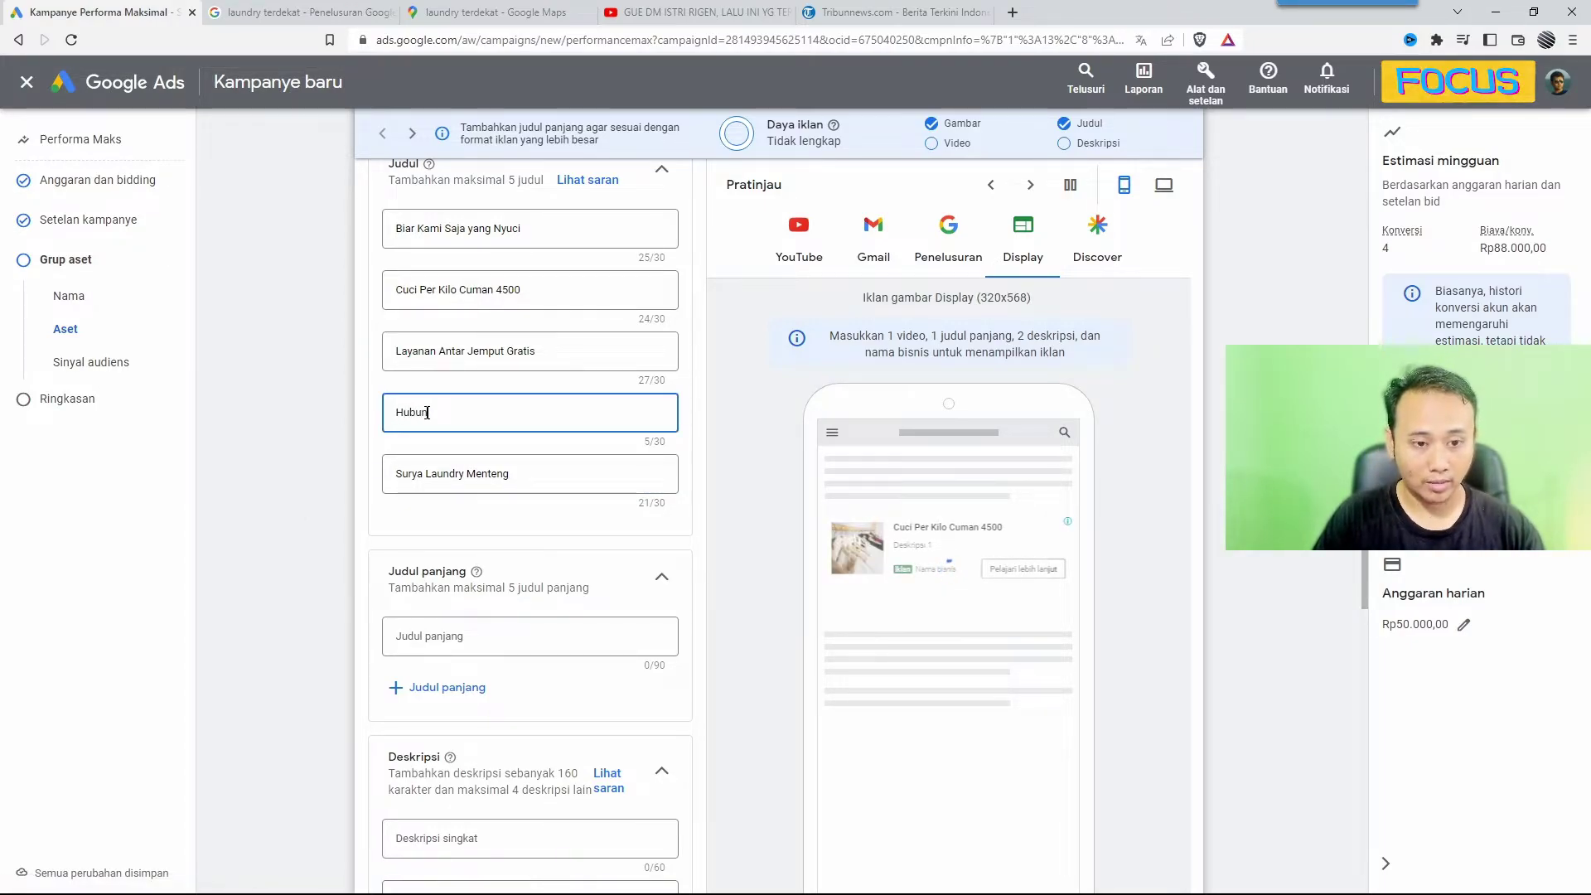
pyautogui.write('gi Kami Sekarang')
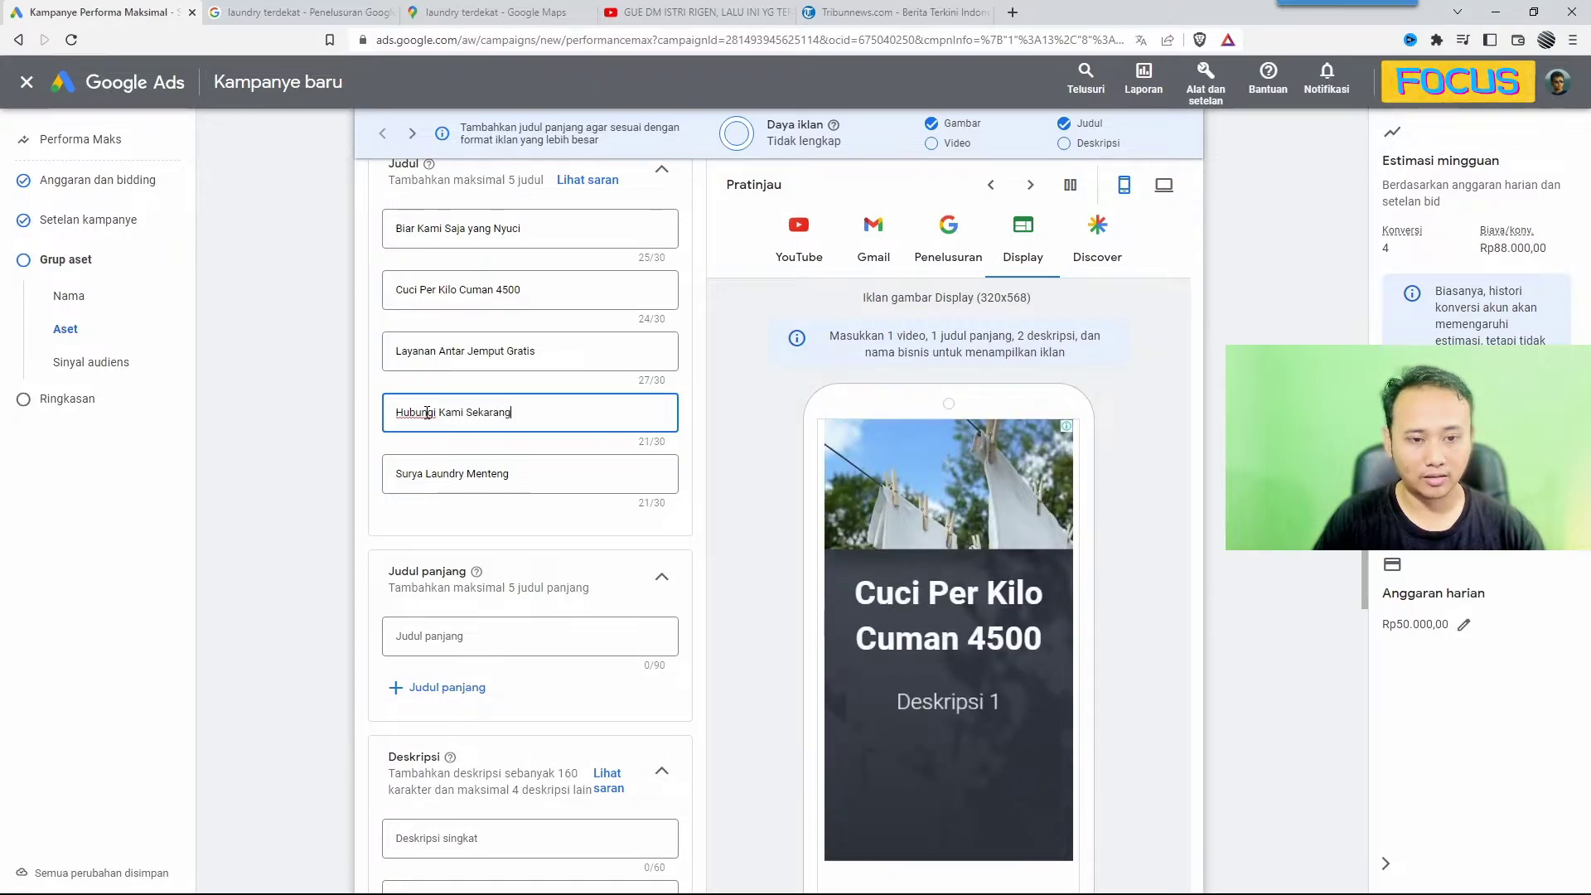
pyautogui.click(332, 474)
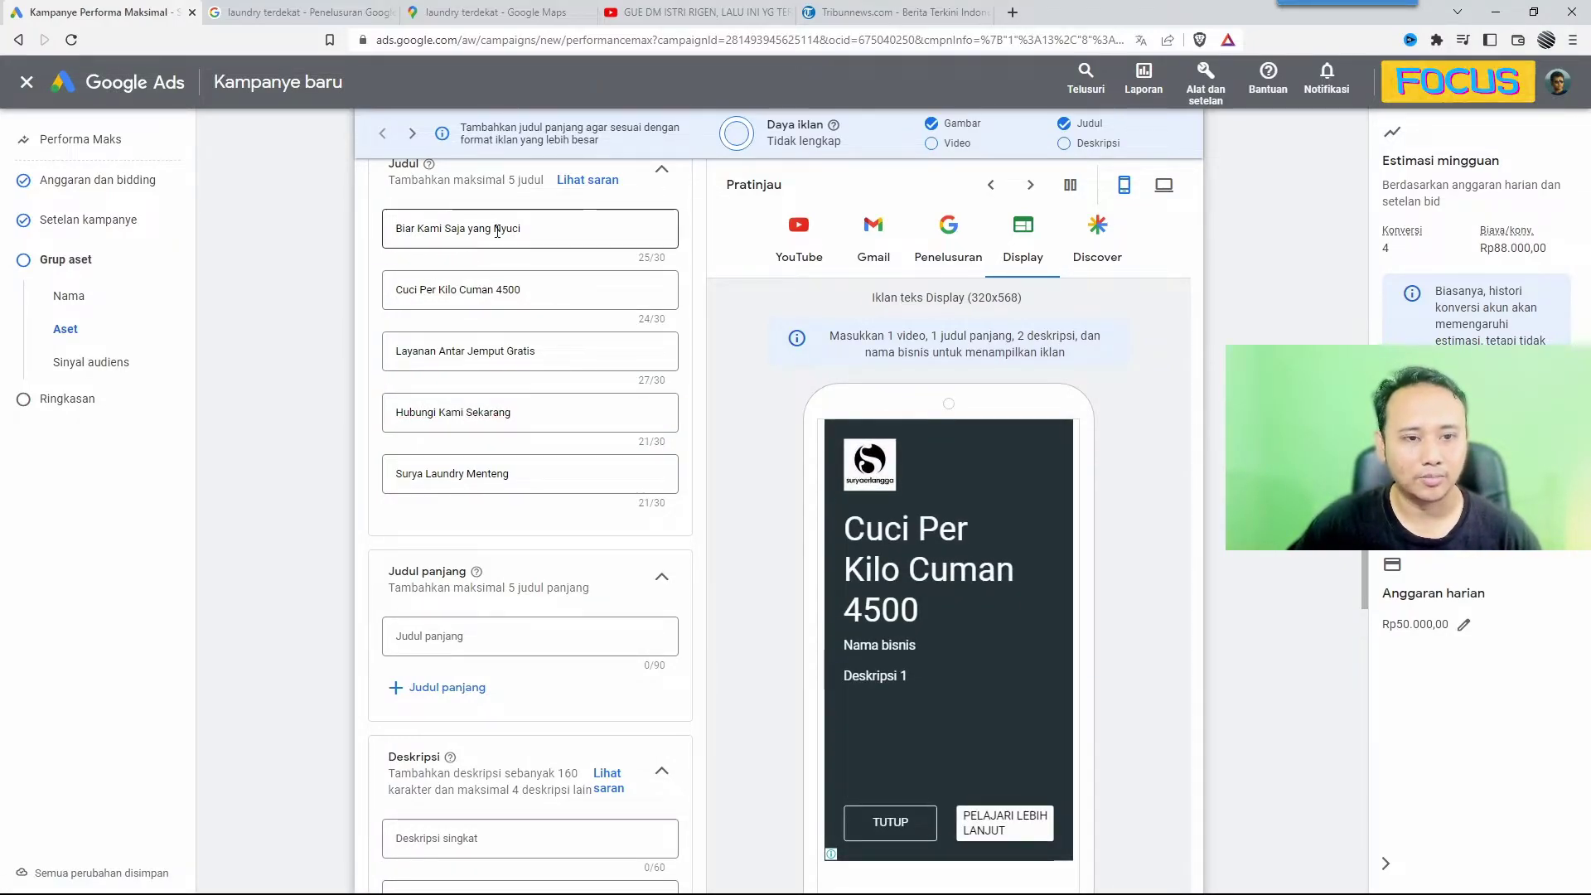
# Step: Review the wording of the first three headlines
pyautogui.moveTo(531, 231); pyautogui.dragTo(409, 228)
pyautogui.click(340, 275)
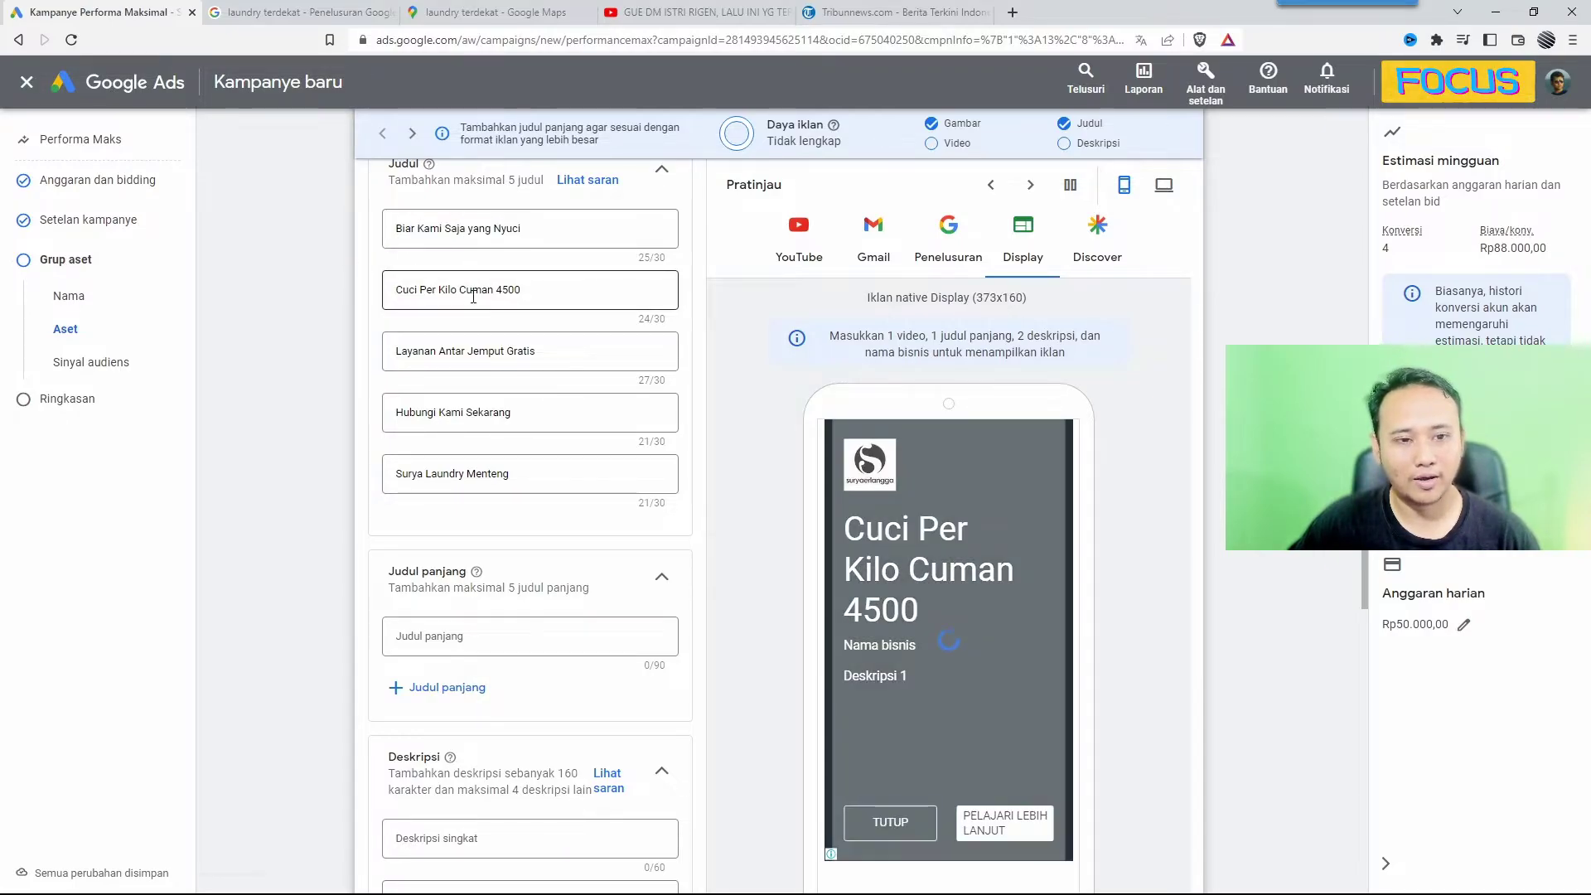
pyautogui.moveTo(528, 291); pyautogui.dragTo(434, 337)
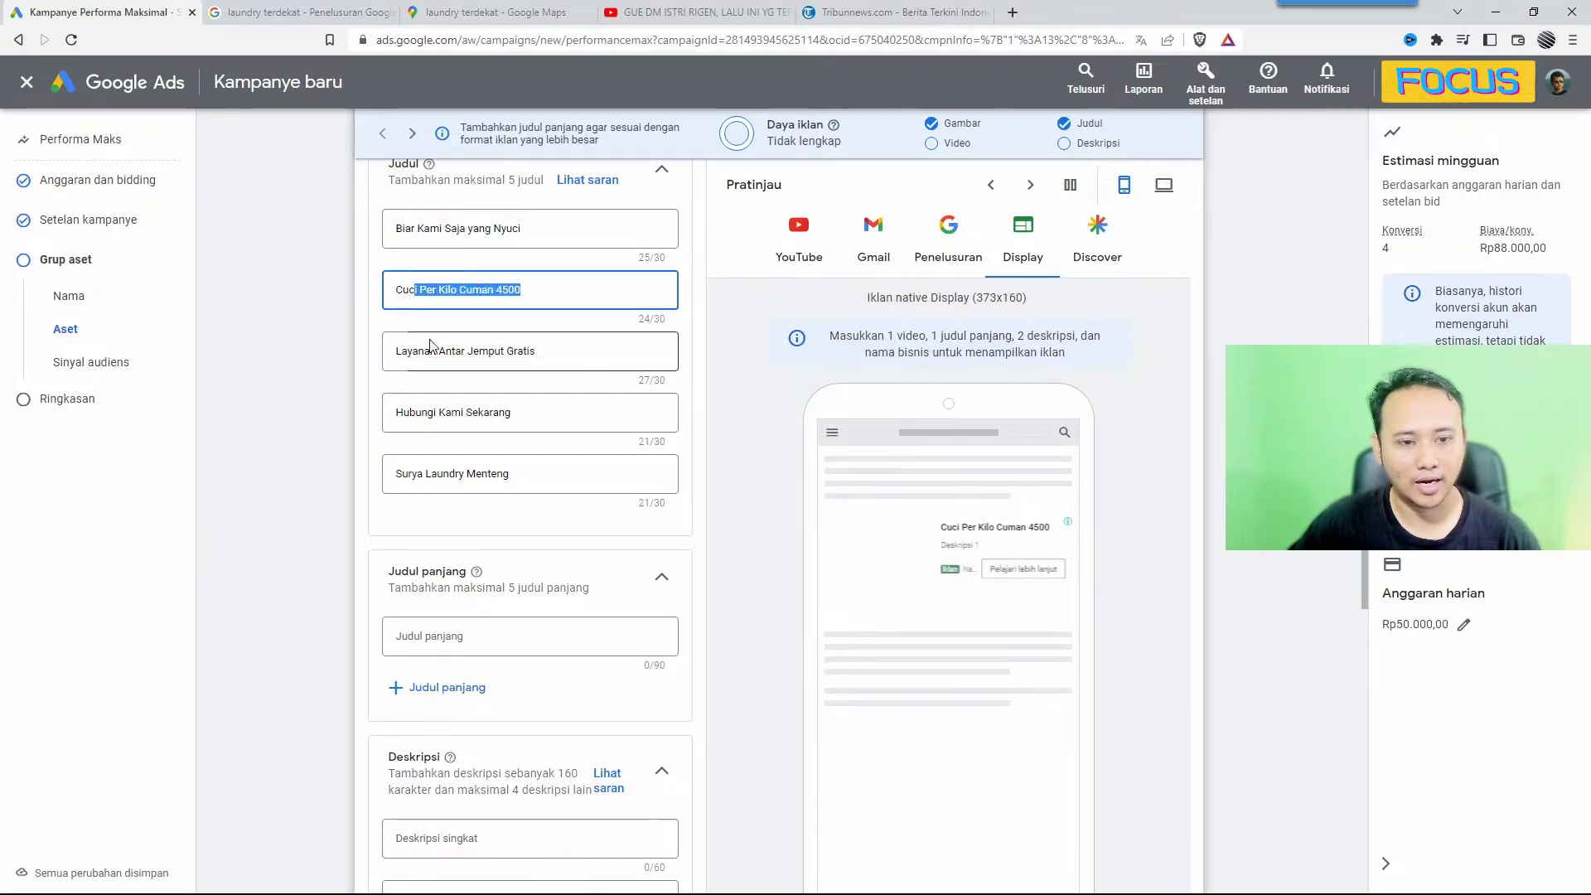
pyautogui.moveTo(532, 351); pyautogui.dragTo(422, 385)
pyautogui.click(326, 416)
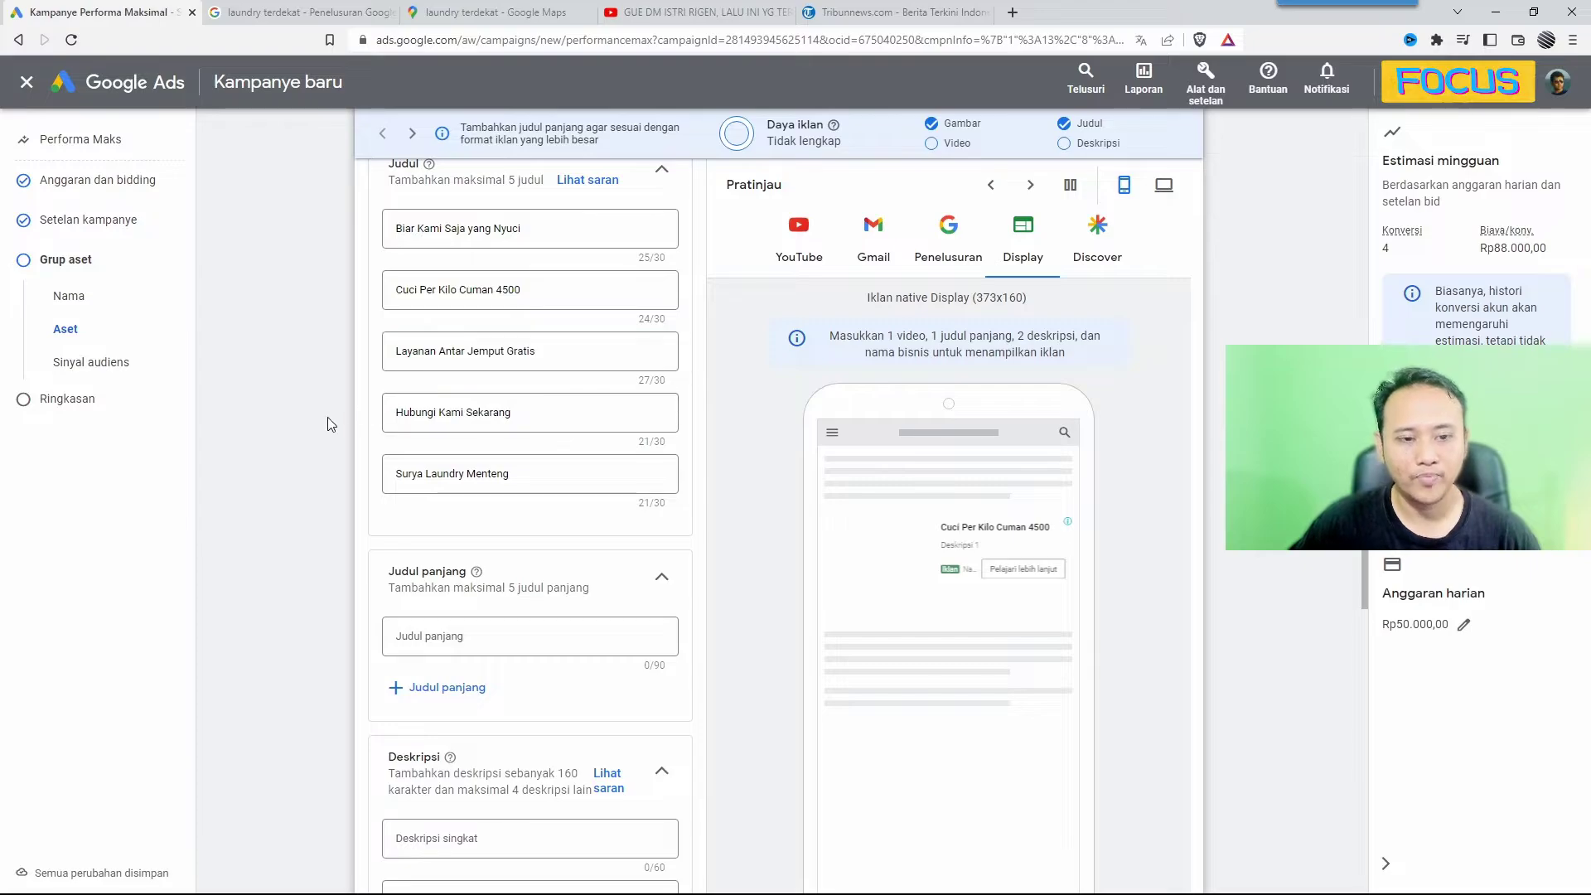
# Step: Clear the fifth headline and enter "Surya Laundry Menteng" as the business name instead
pyautogui.click(501, 473)
pyautogui.scroll(-5, 315, 522)
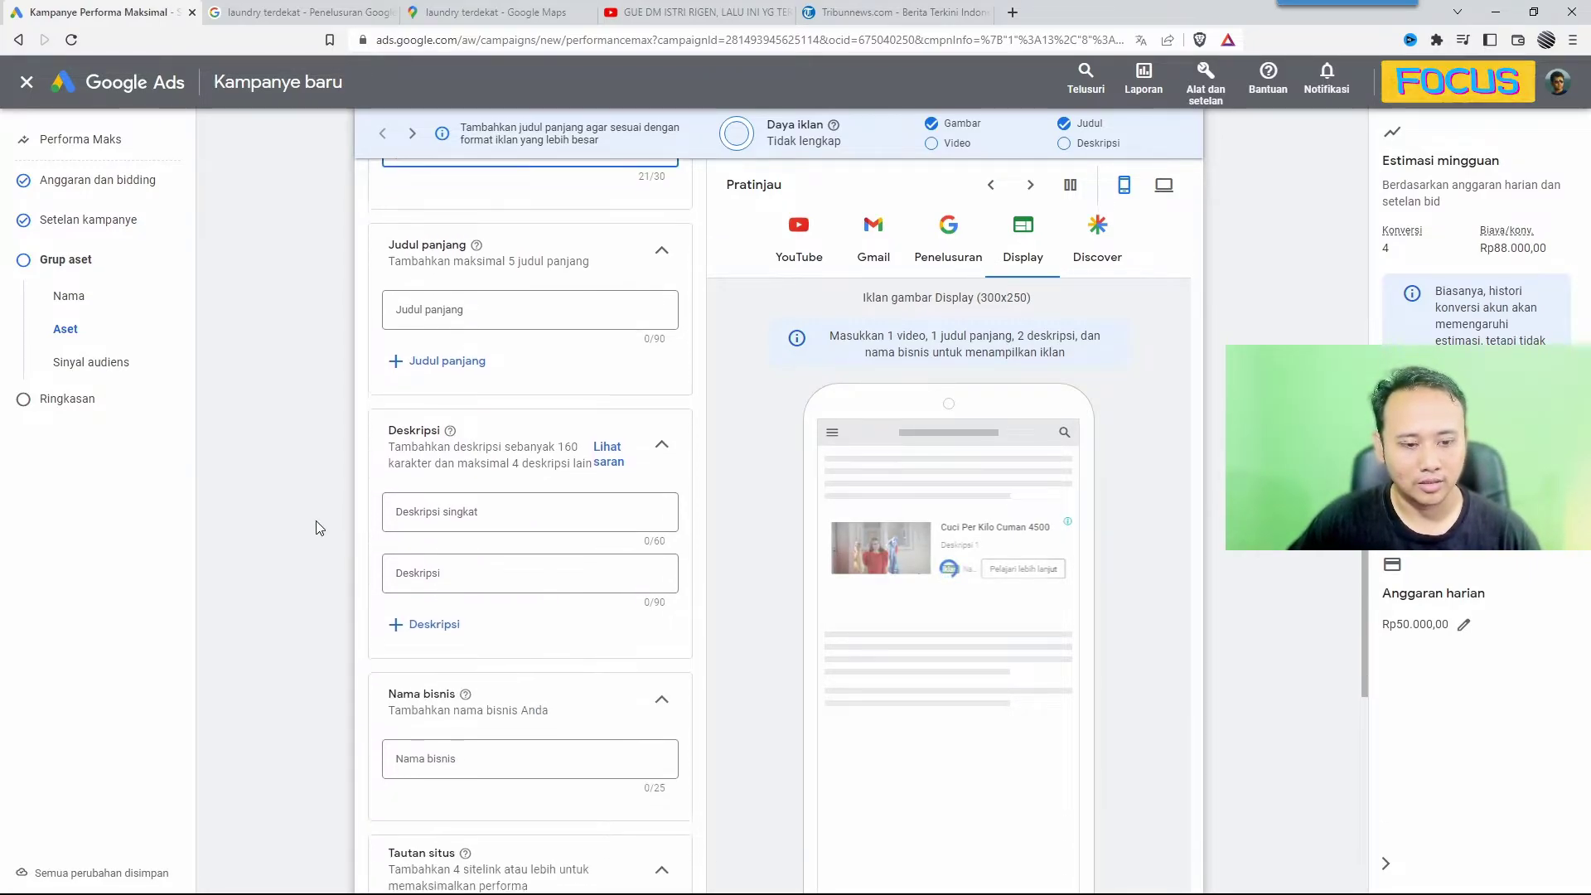
pyautogui.scroll(3, 393, 440)
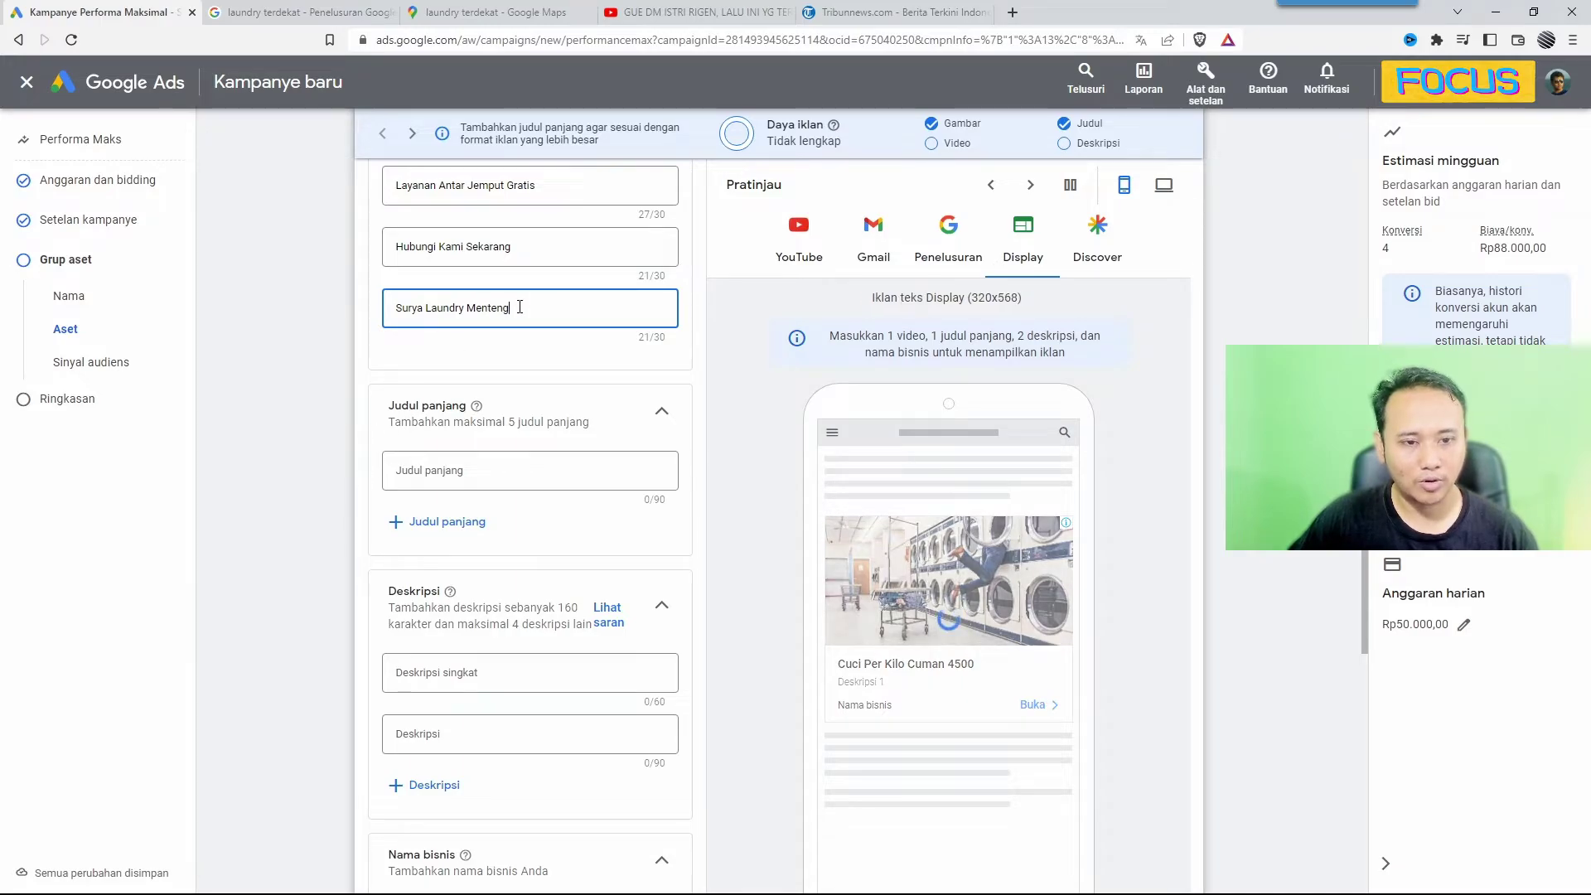
pyautogui.moveTo(509, 309); pyautogui.dragTo(375, 332)
pyautogui.press('BackSpace')
pyautogui.scroll(-6, 360, 381)
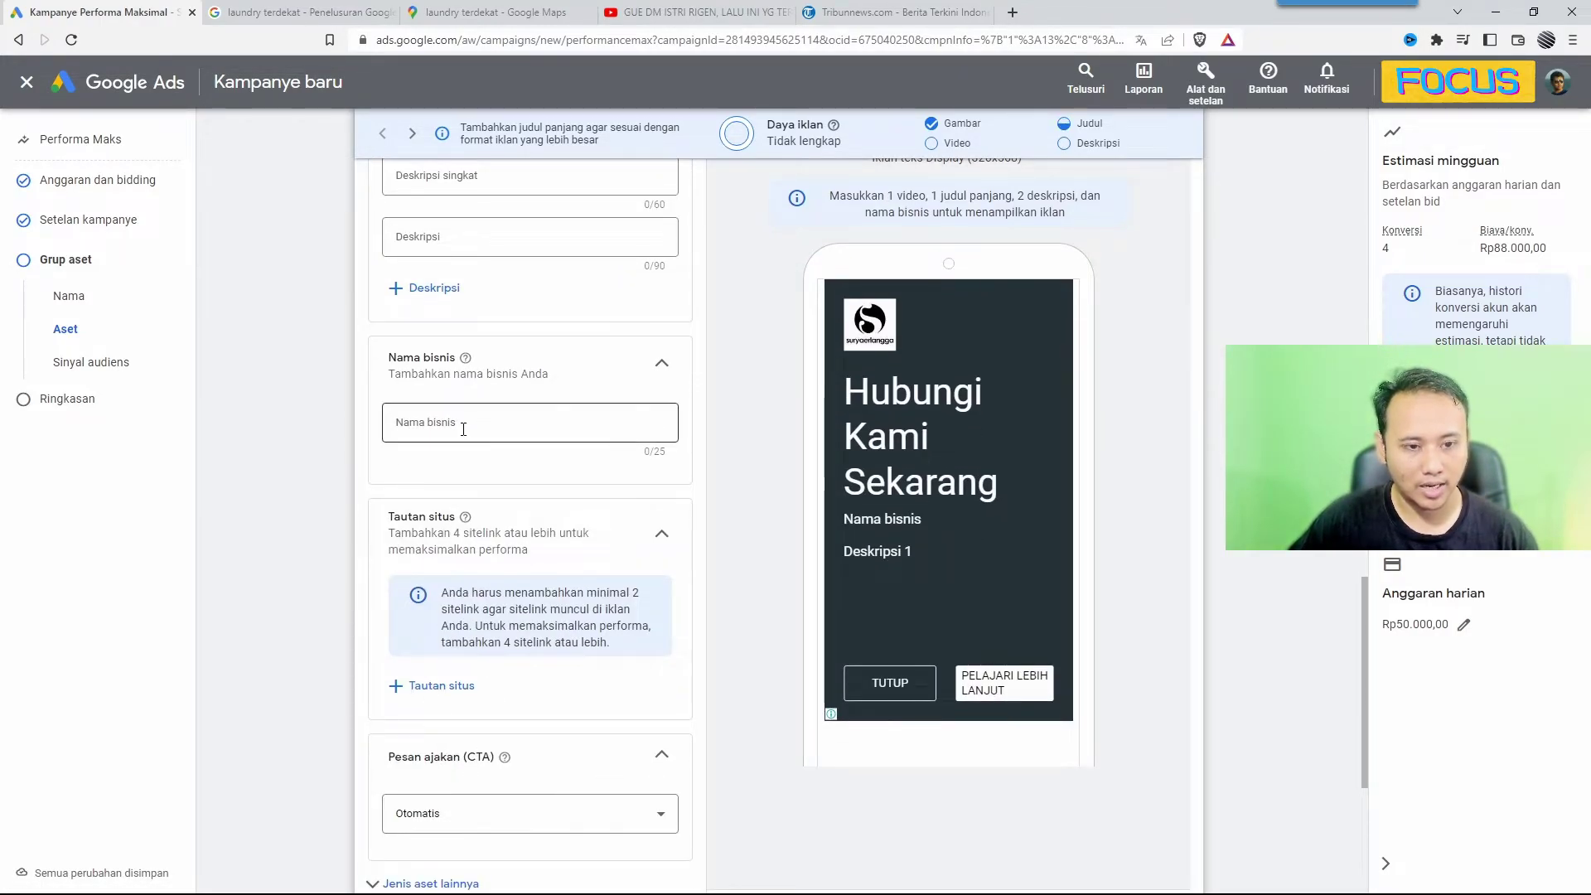
pyautogui.click(419, 426)
pyautogui.write('Surya Laundry Menteng')
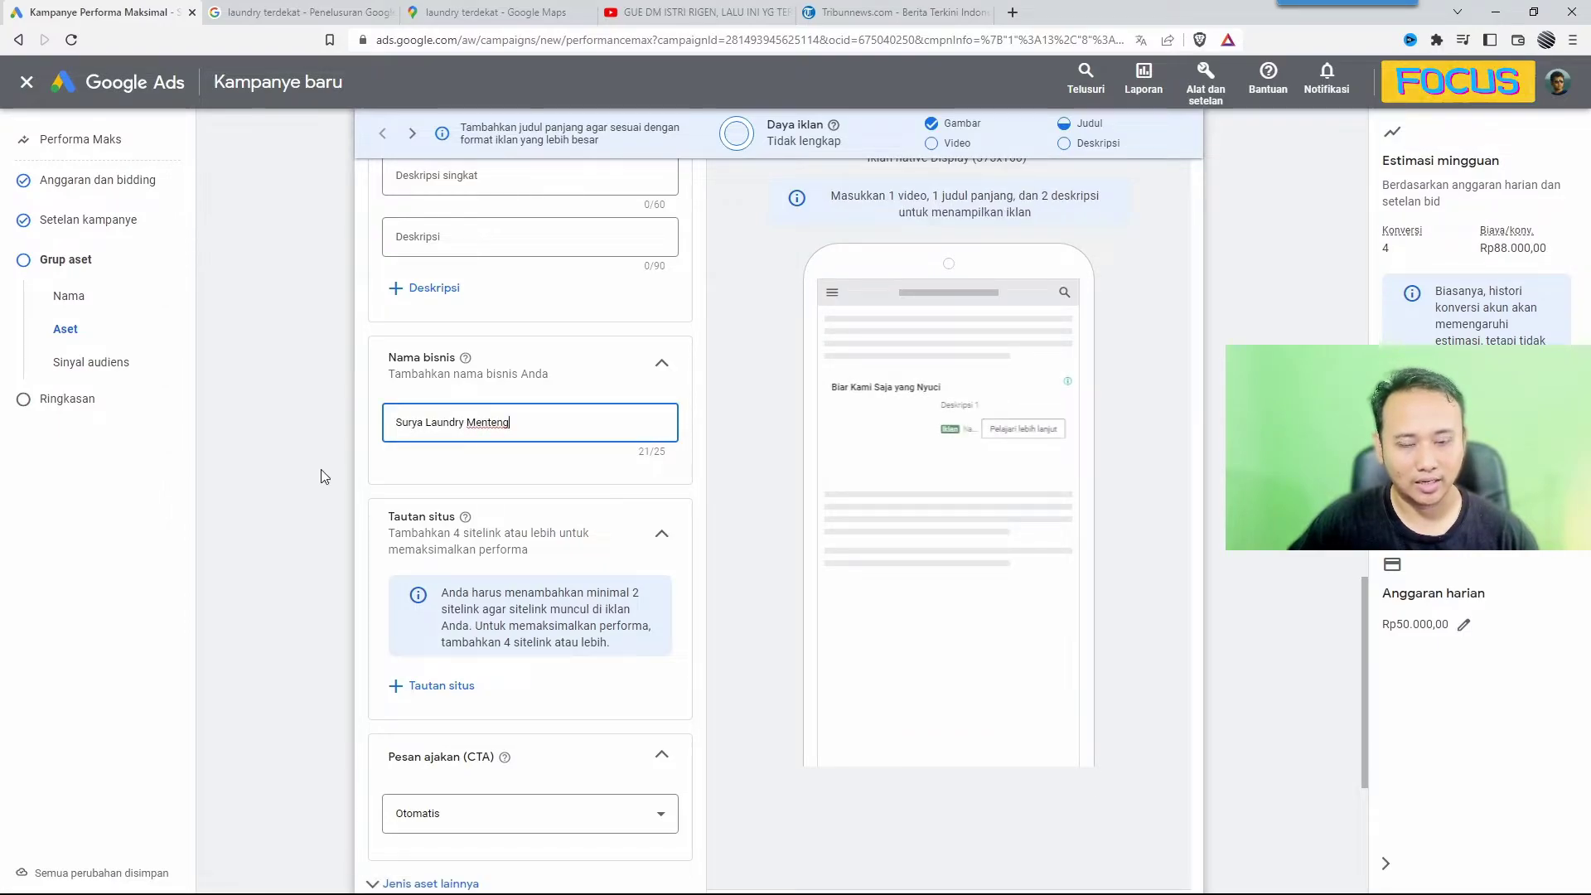
pyautogui.click(327, 470)
# Step: Move "Hubungi Kami Sekarang" from the fourth headline to the empty fifth headline
pyautogui.scroll(5, 326, 471)
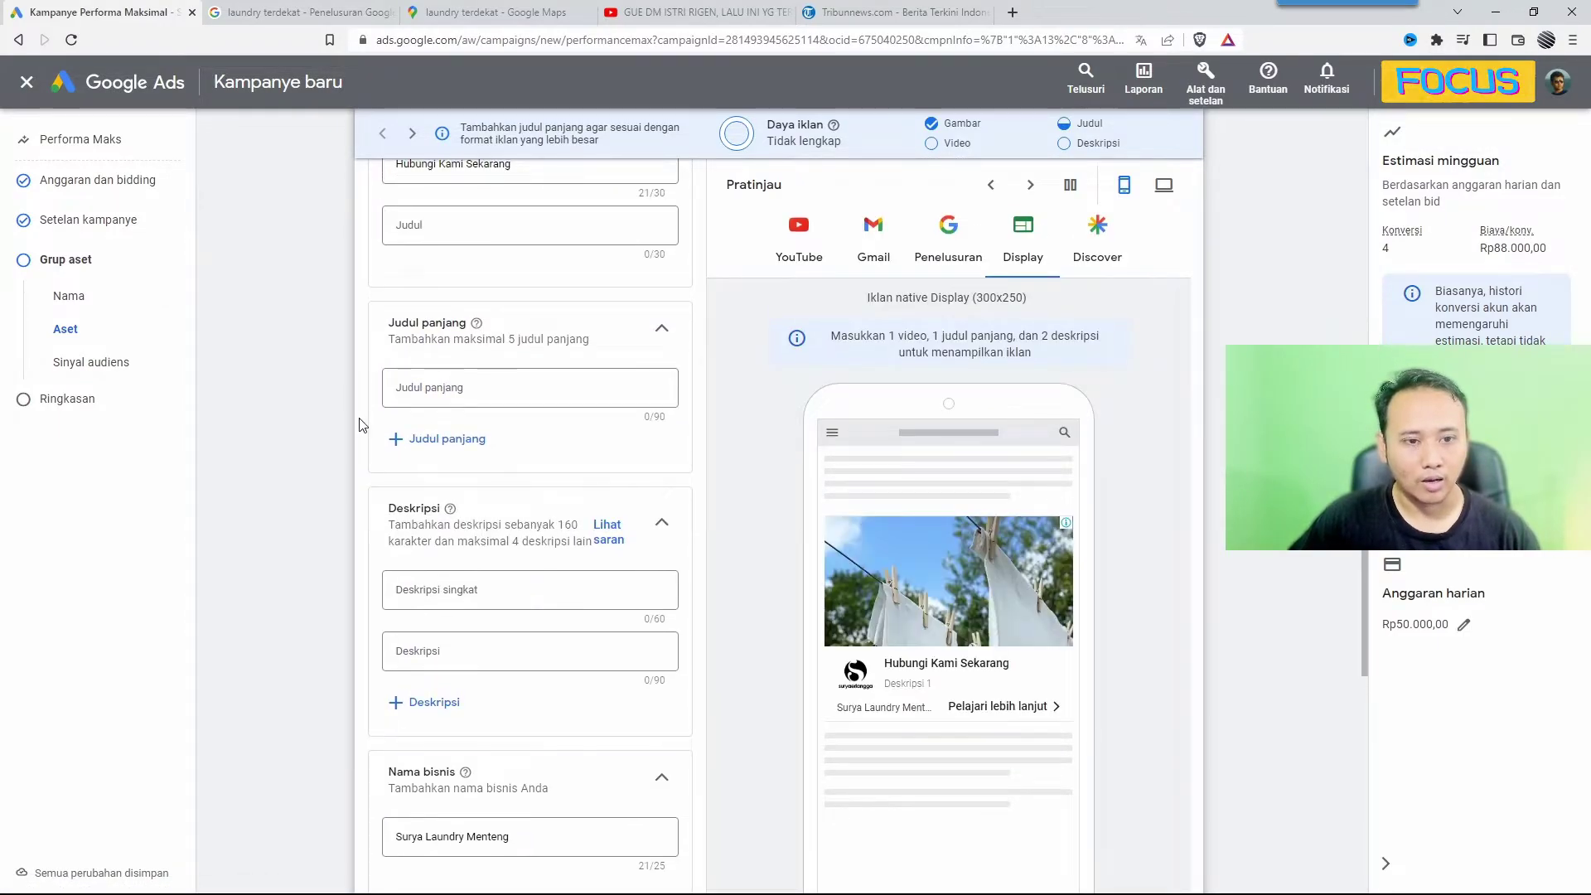
pyautogui.scroll(2, 358, 424)
pyautogui.scroll(1, 358, 424)
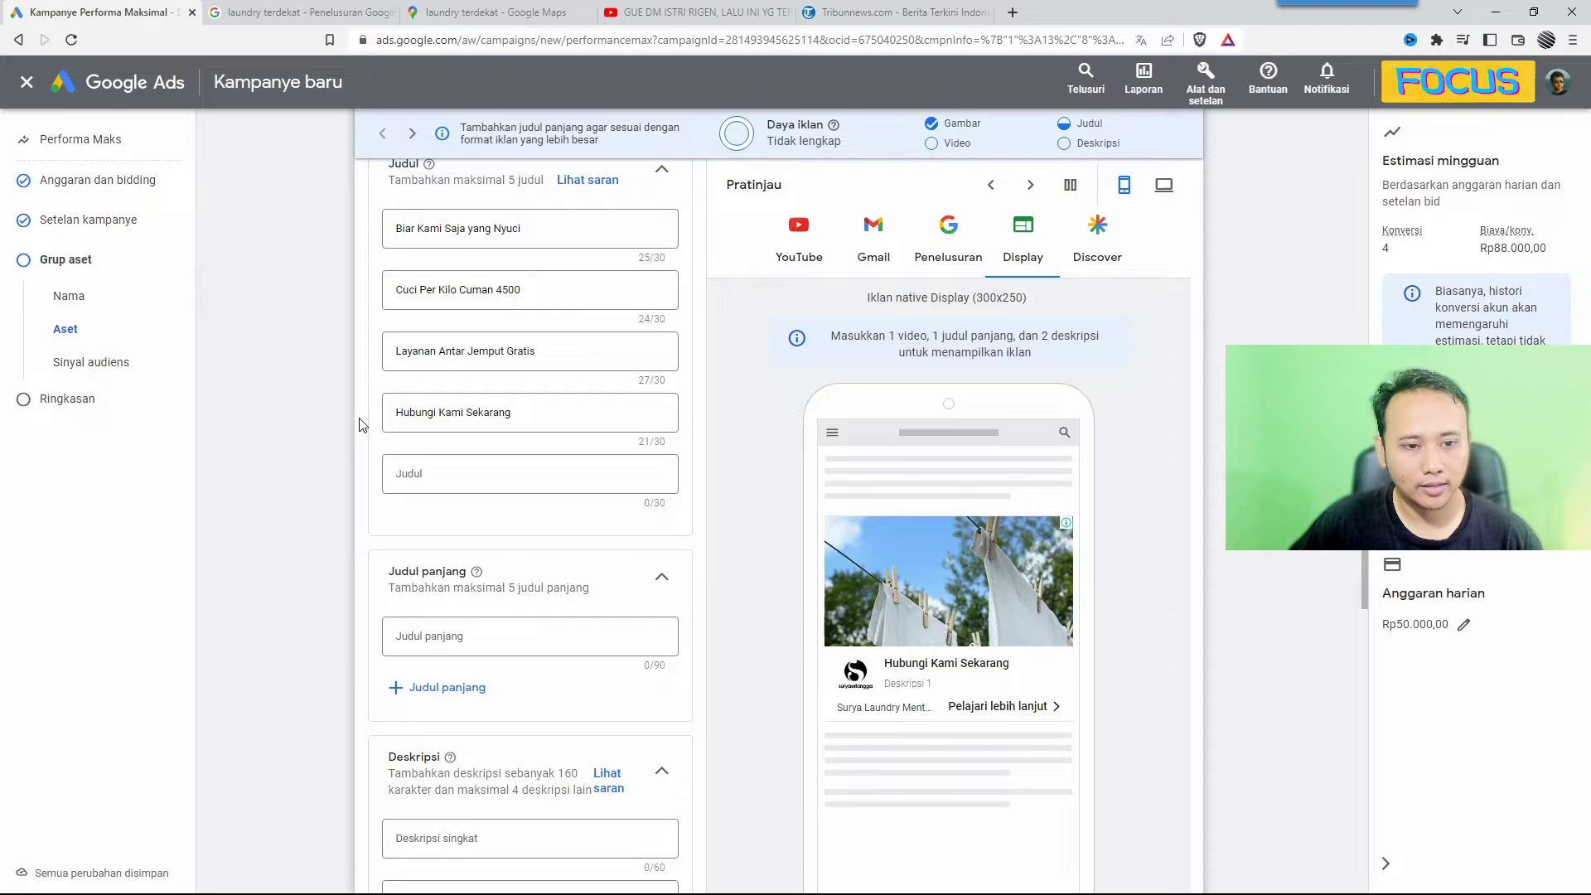
pyautogui.click(447, 473)
pyautogui.write('T')
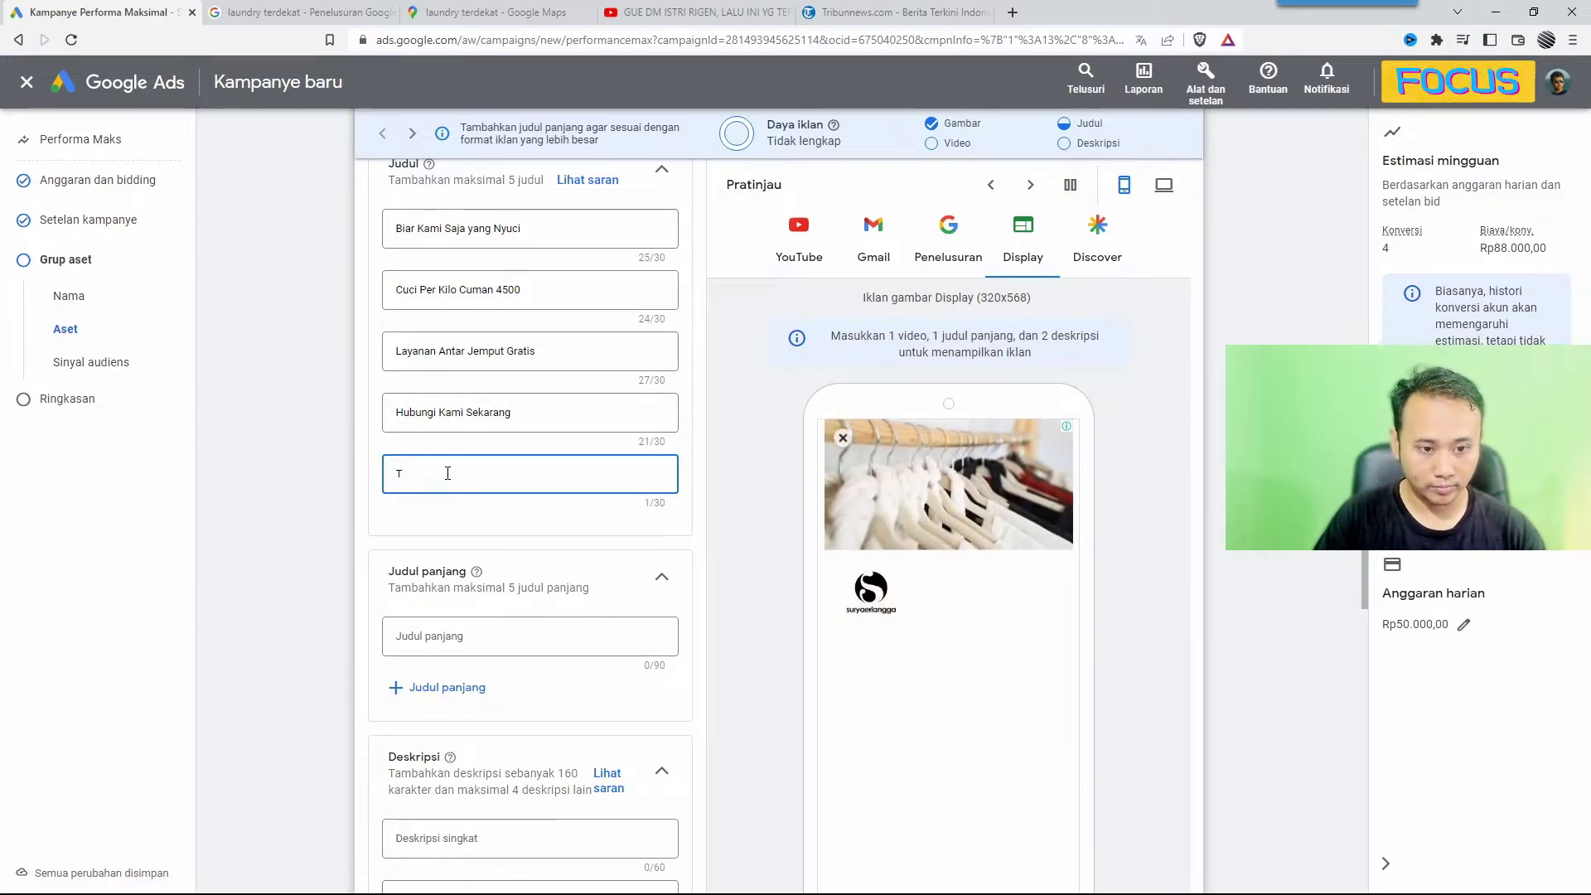
pyautogui.press('BackSpace')
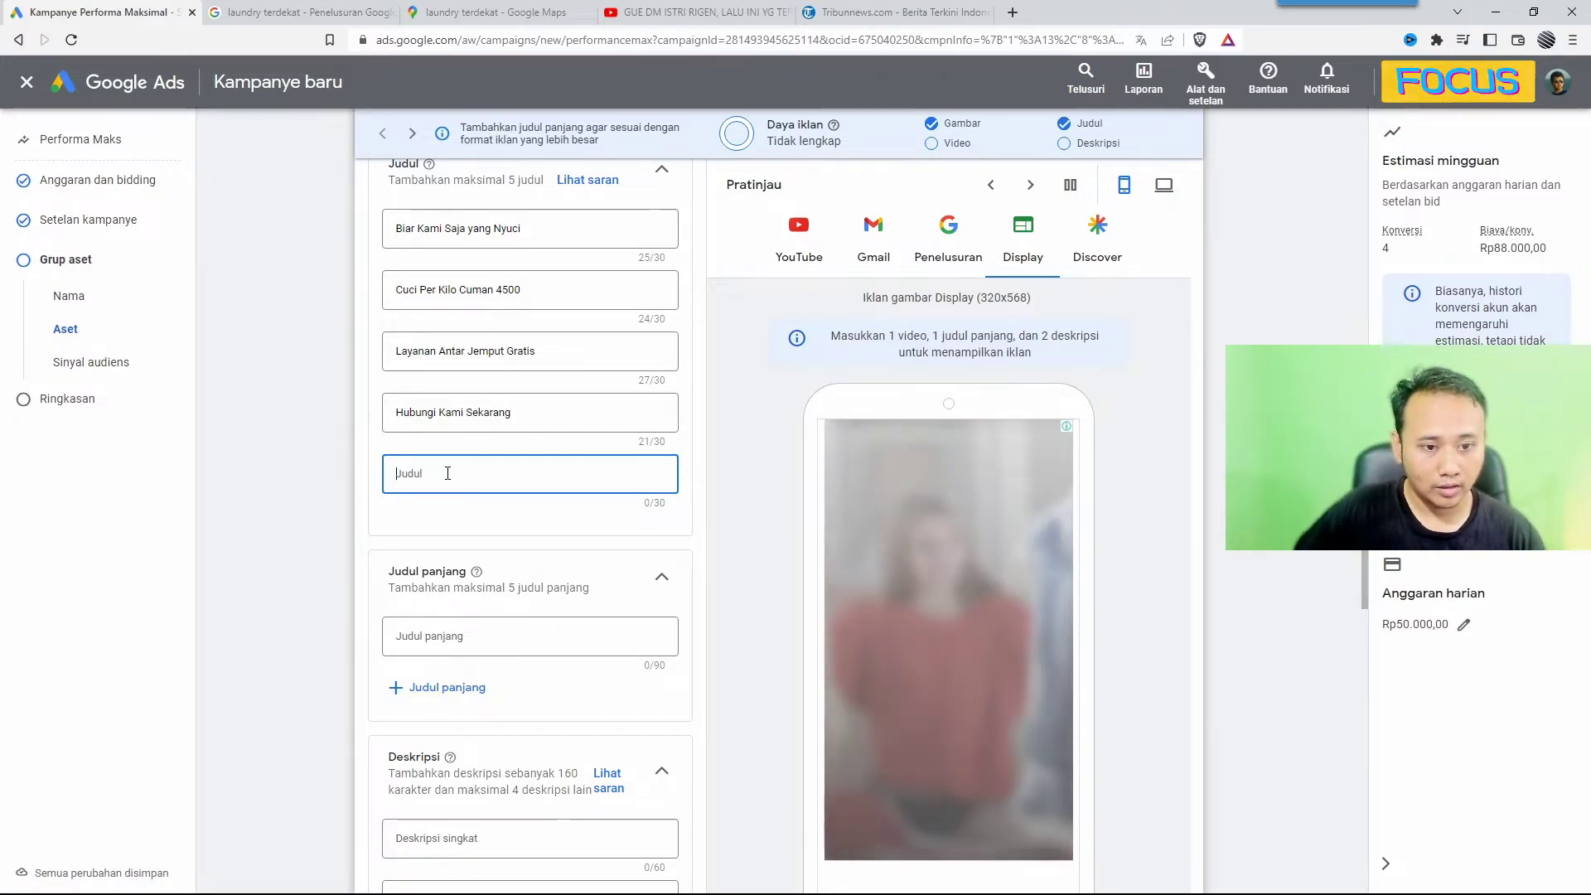
pyautogui.tripleClick(466, 411)
pyautogui.hotkey('ctrl', 'x')
pyautogui.click(448, 473)
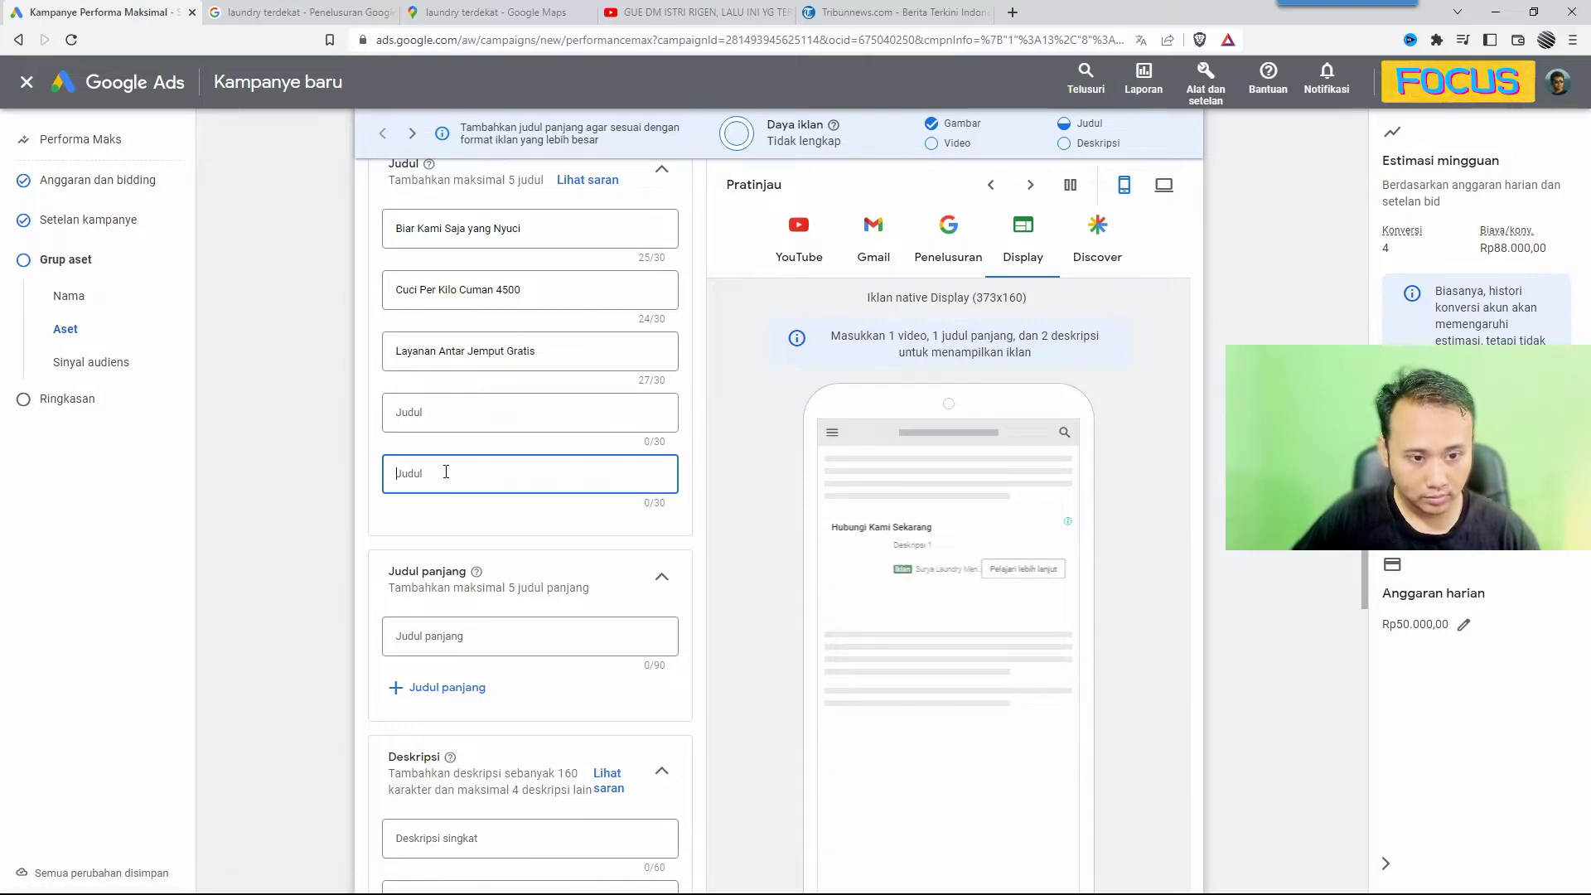
pyautogui.hotkey('ctrl', 'v')
# Step: Enter "Tersedia Layanan Ekspress" as the fourth headline of the asset group
pyautogui.click(443, 414)
pyautogui.write('Terseida')
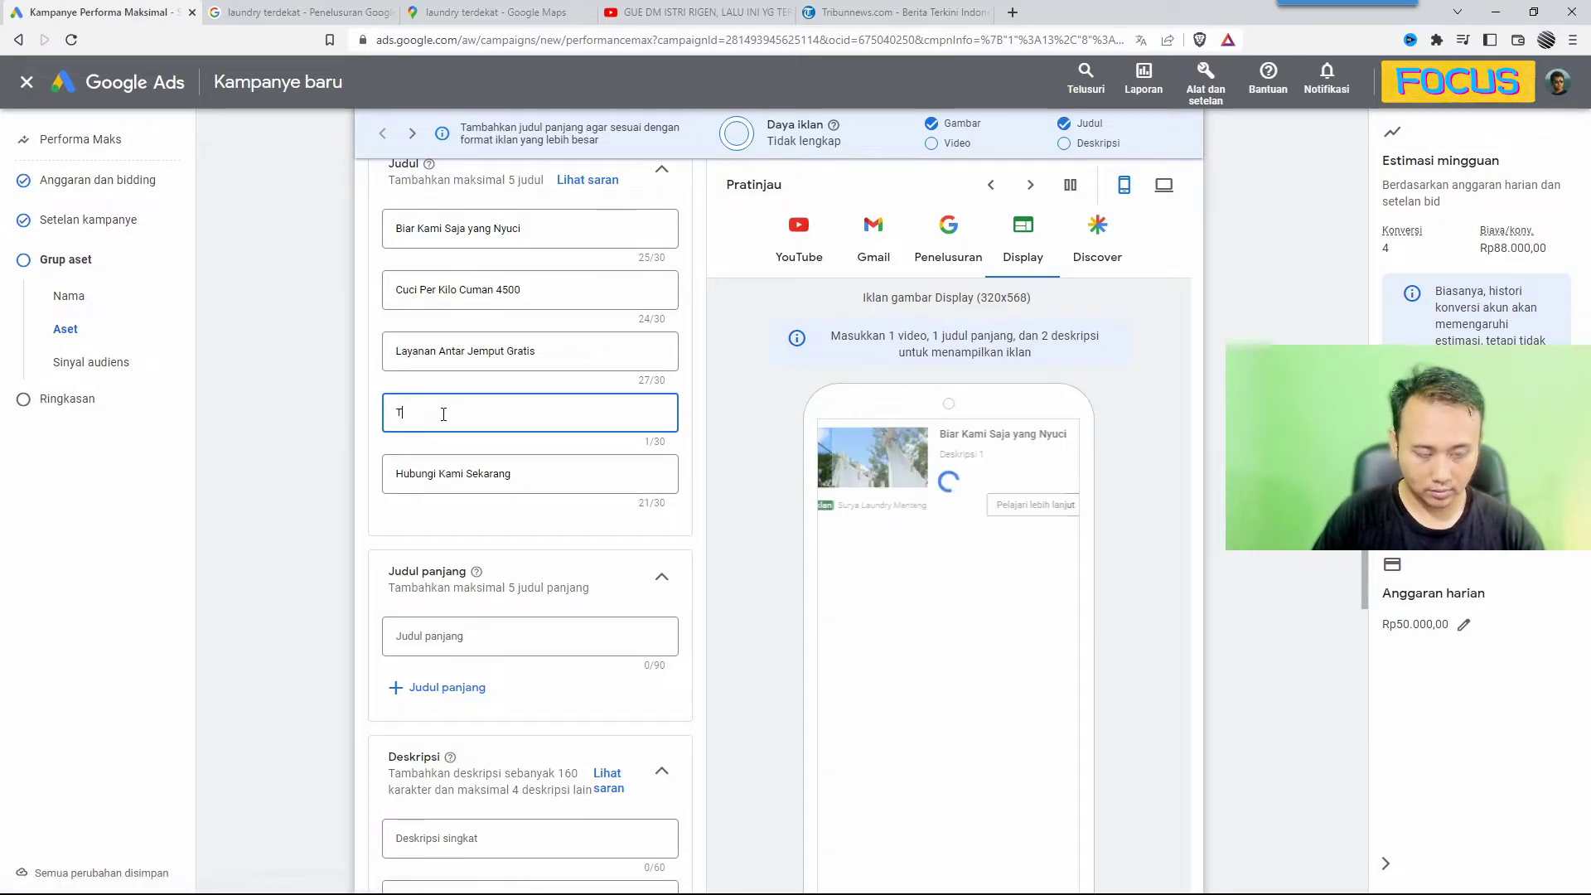
pyautogui.press('BackSpace')
pyautogui.press('BackSpace')
pyautogui.press('BackSpace')
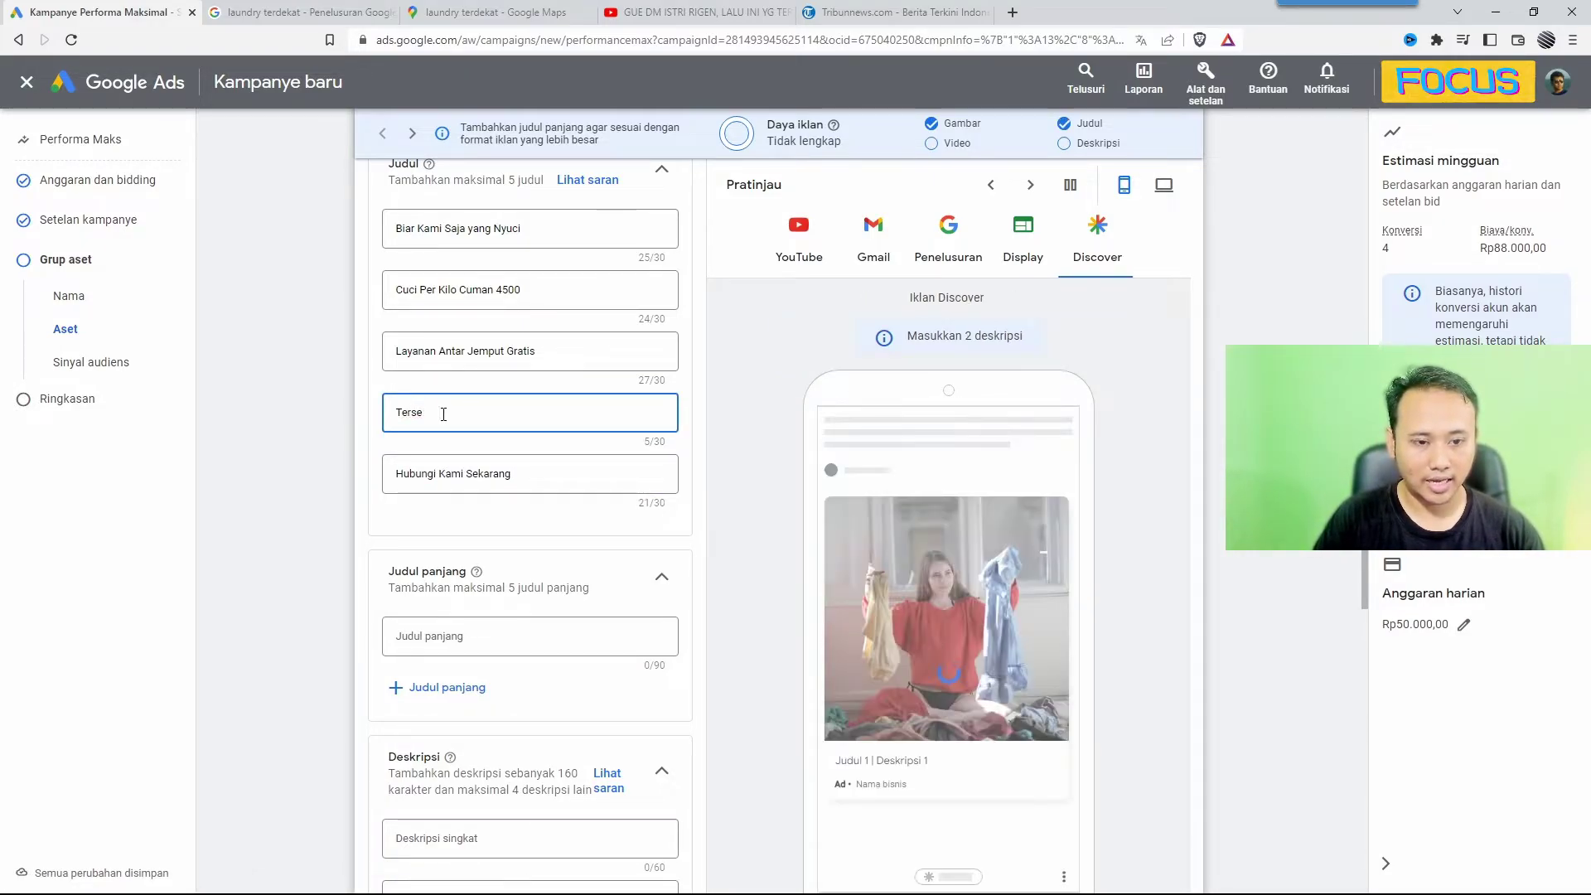
pyautogui.write('dia')
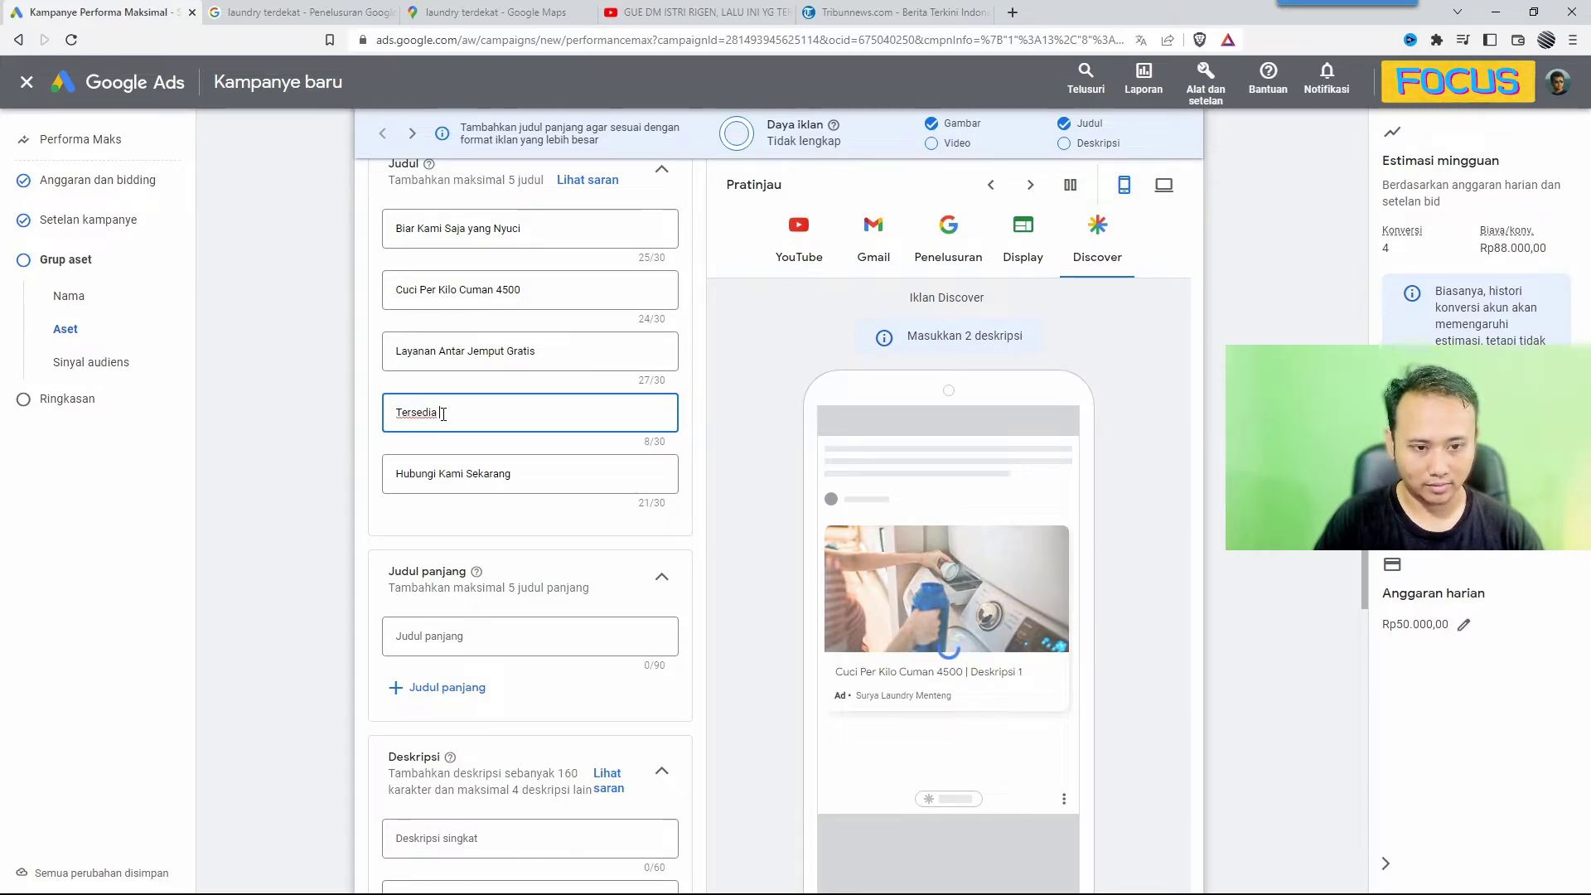
pyautogui.hotkey('ctrl', 'a')
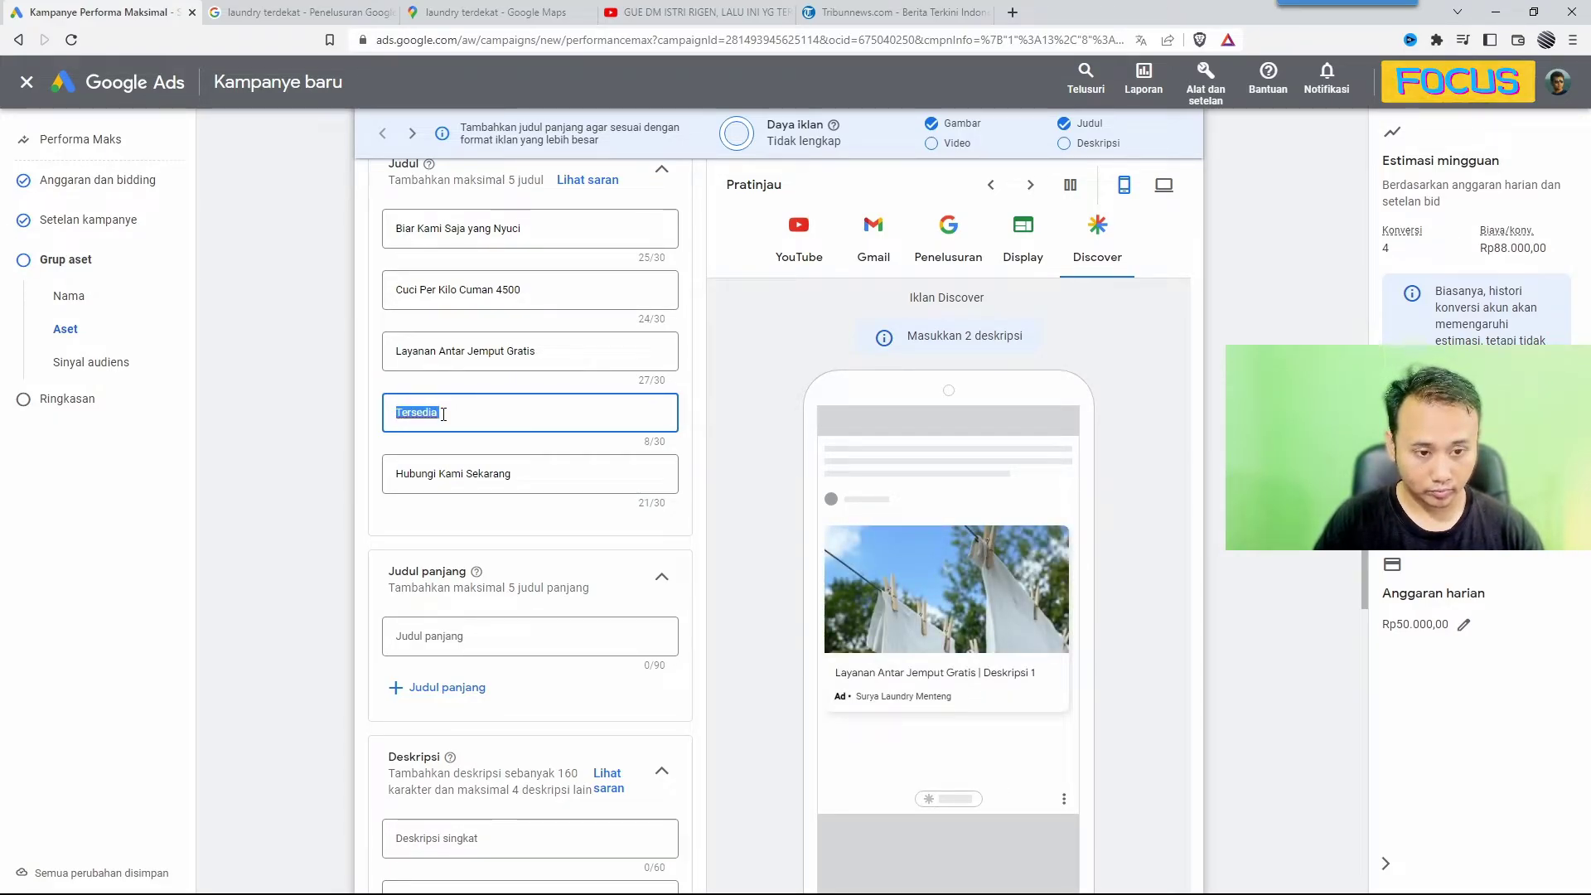
pyautogui.click(443, 414)
pyautogui.write('Layanan Ekspress')
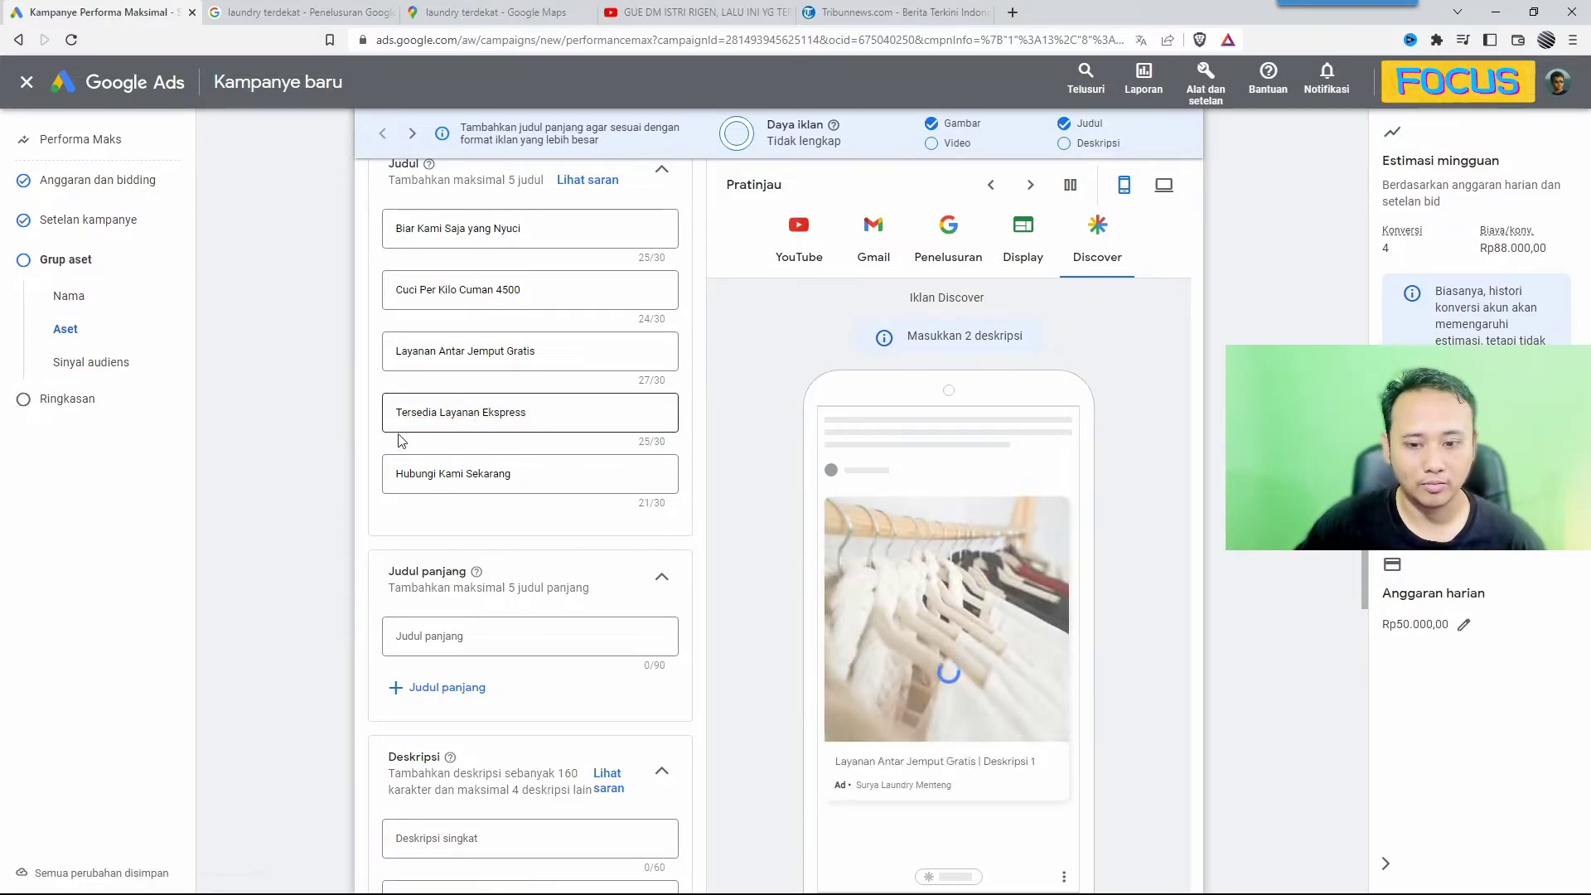
pyautogui.scroll(-3, 349, 441)
pyautogui.click(434, 389)
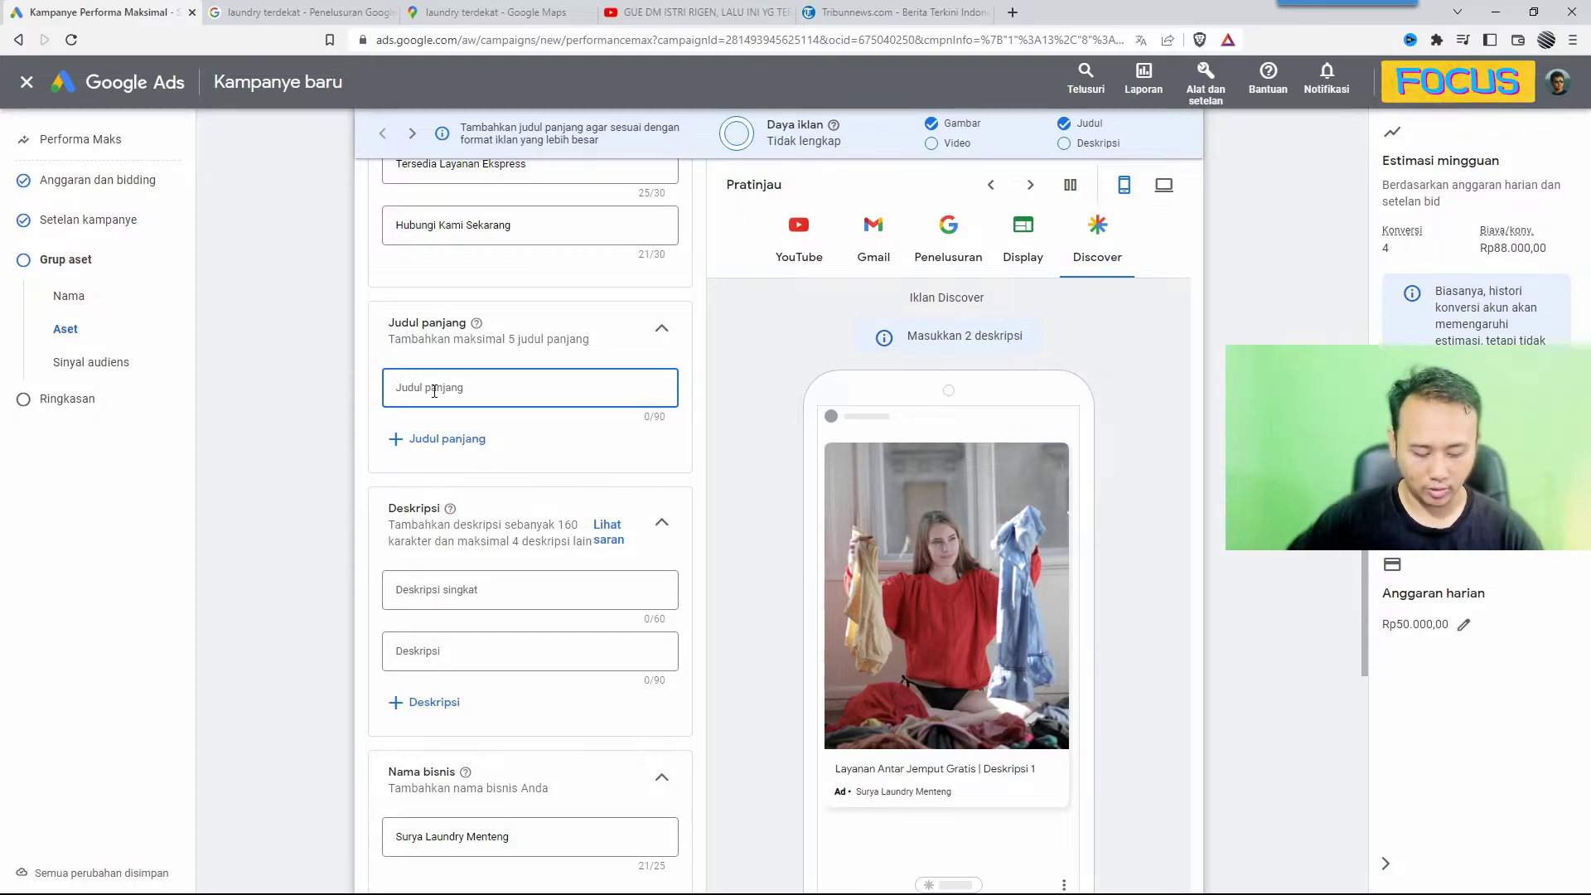
pyautogui.write('L')
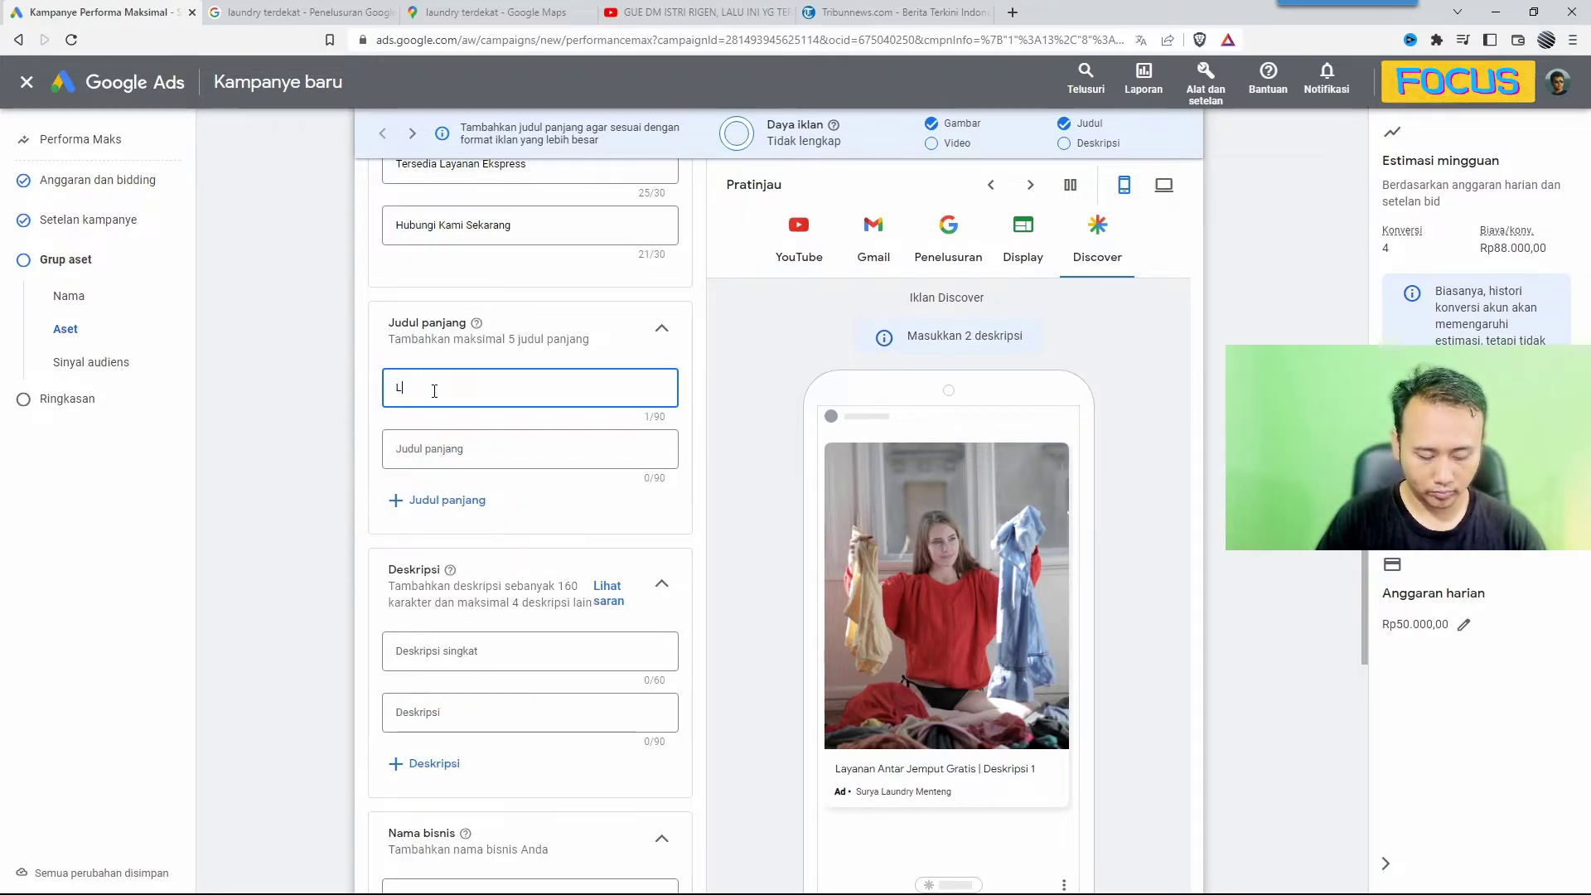
pyautogui.press('BackSpace')
pyautogui.write('Surya La')
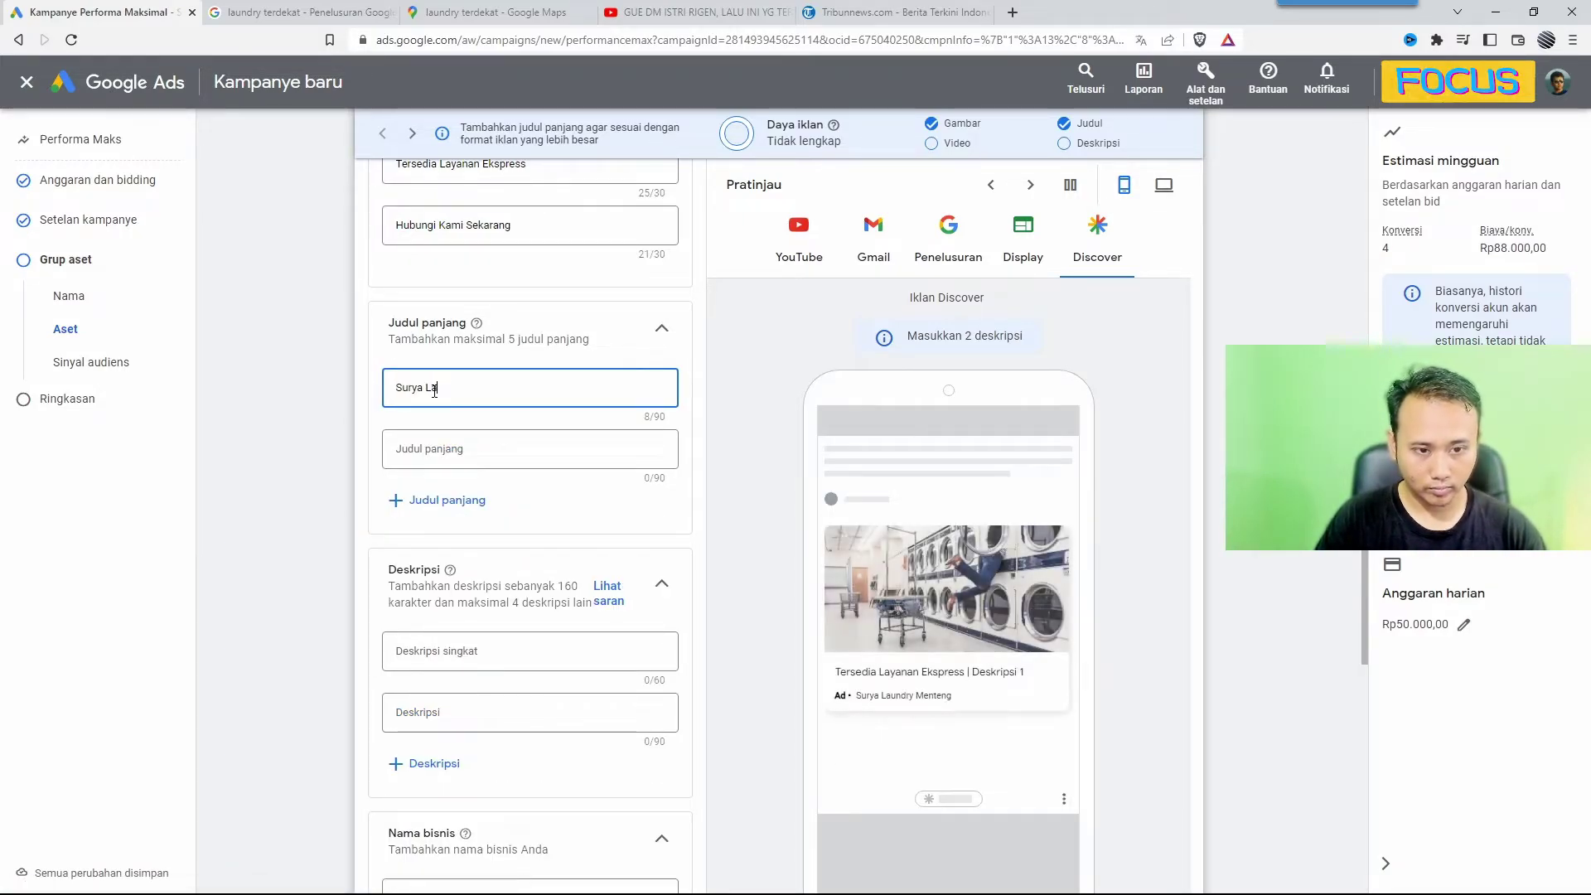
pyautogui.write('undry')
# Step: Replace the first long headline's text with "Biarkan Surya Laundry Menteng Saja yang Cuciin Buat Kalian. Mulai 4500an Saja."
pyautogui.hotkey('ctrl', 'a')
pyautogui.write('B')
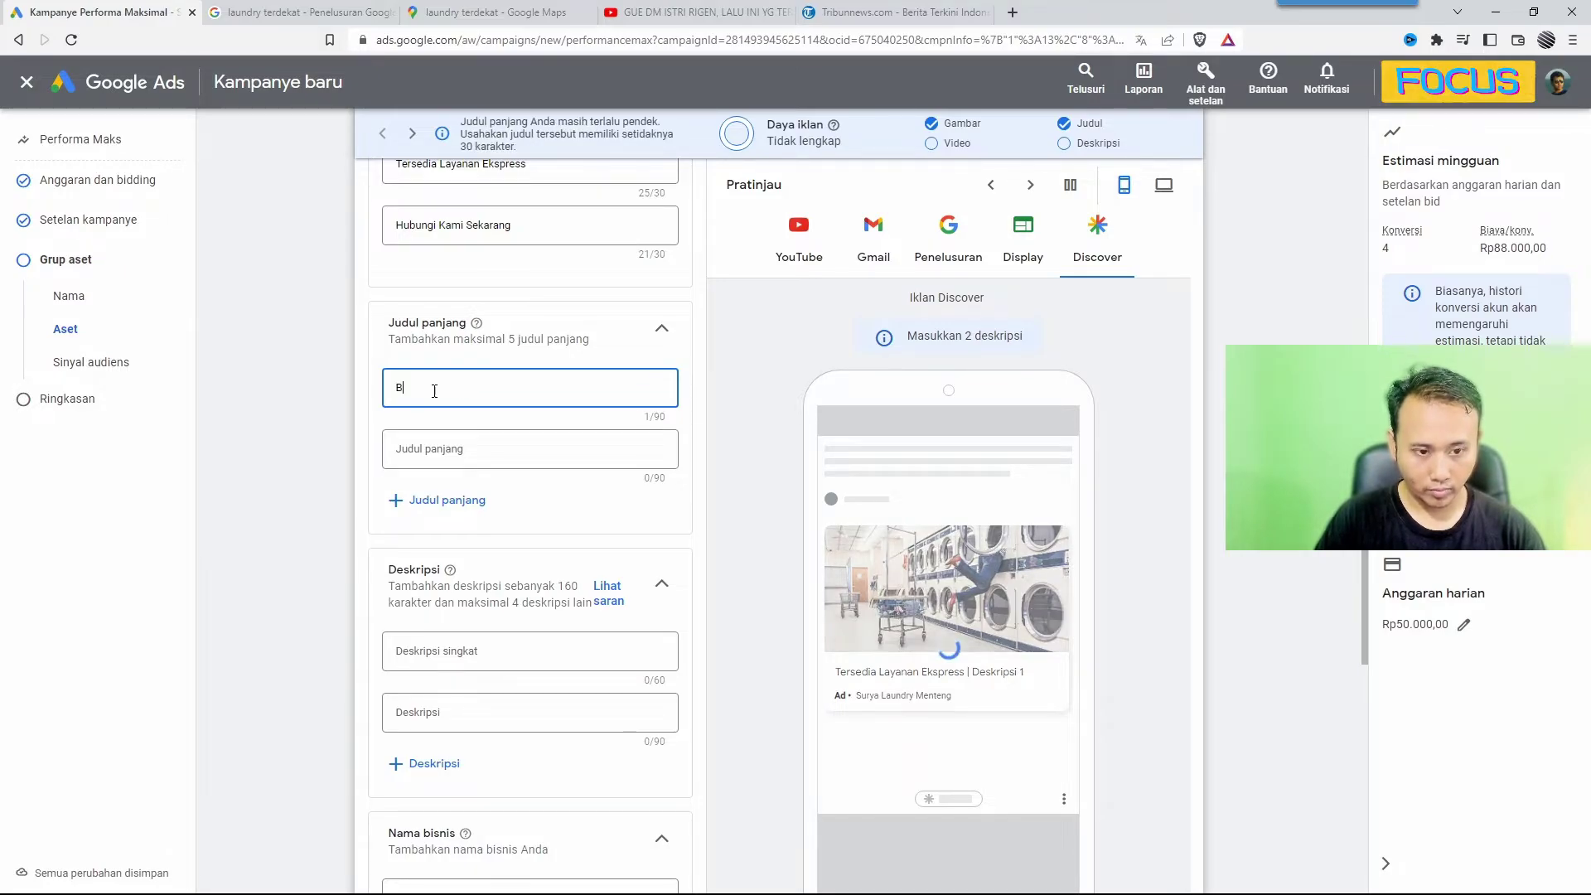
pyautogui.write('iarkan Surya')
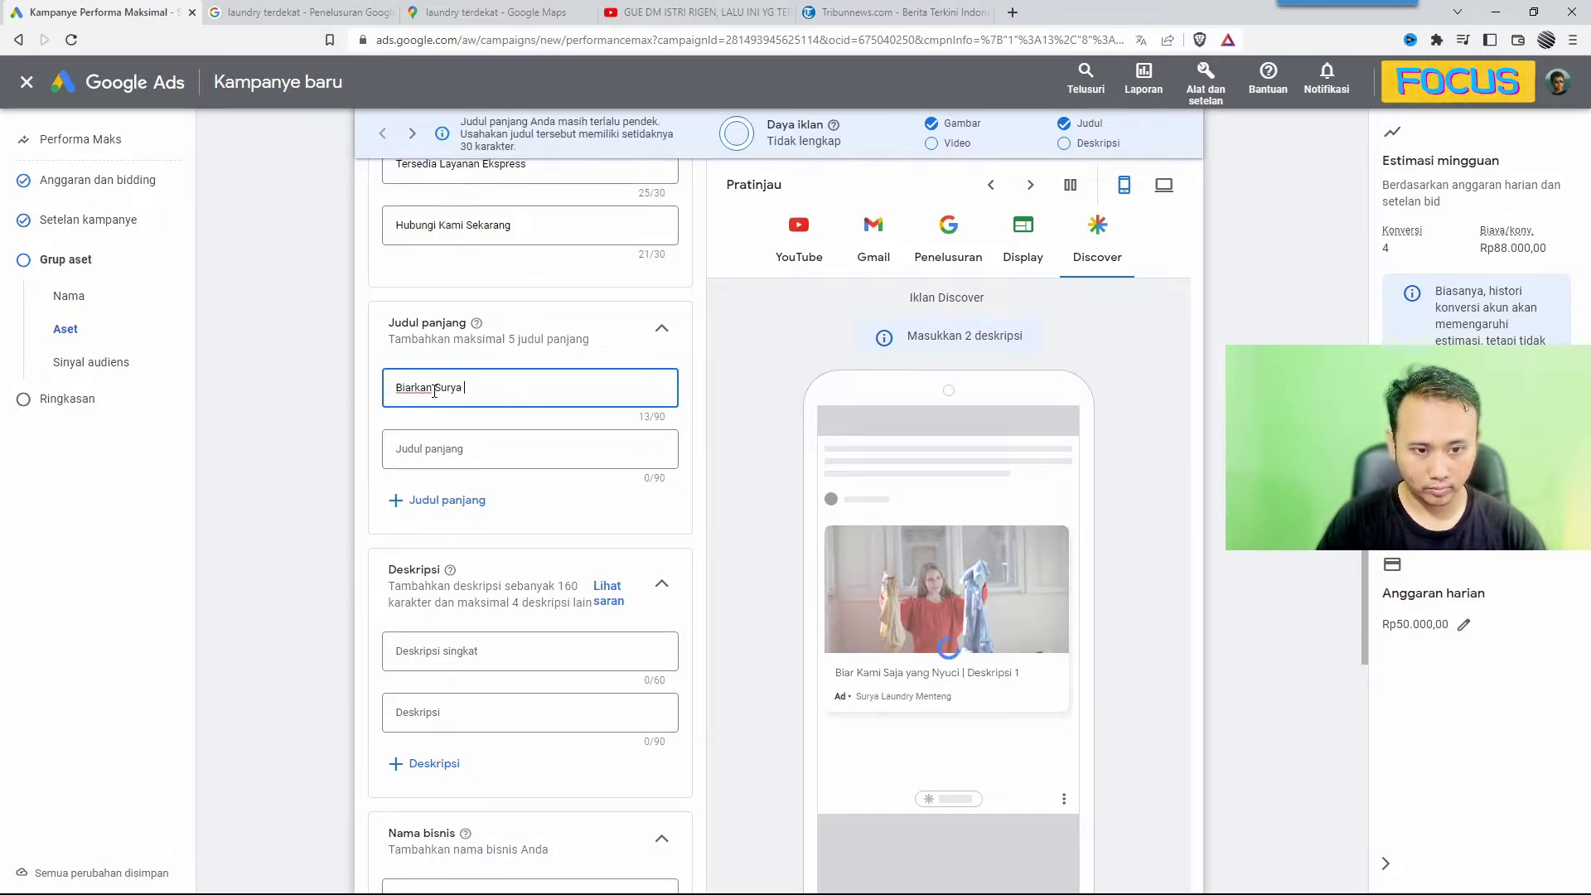
pyautogui.write(' Laundry Ment')
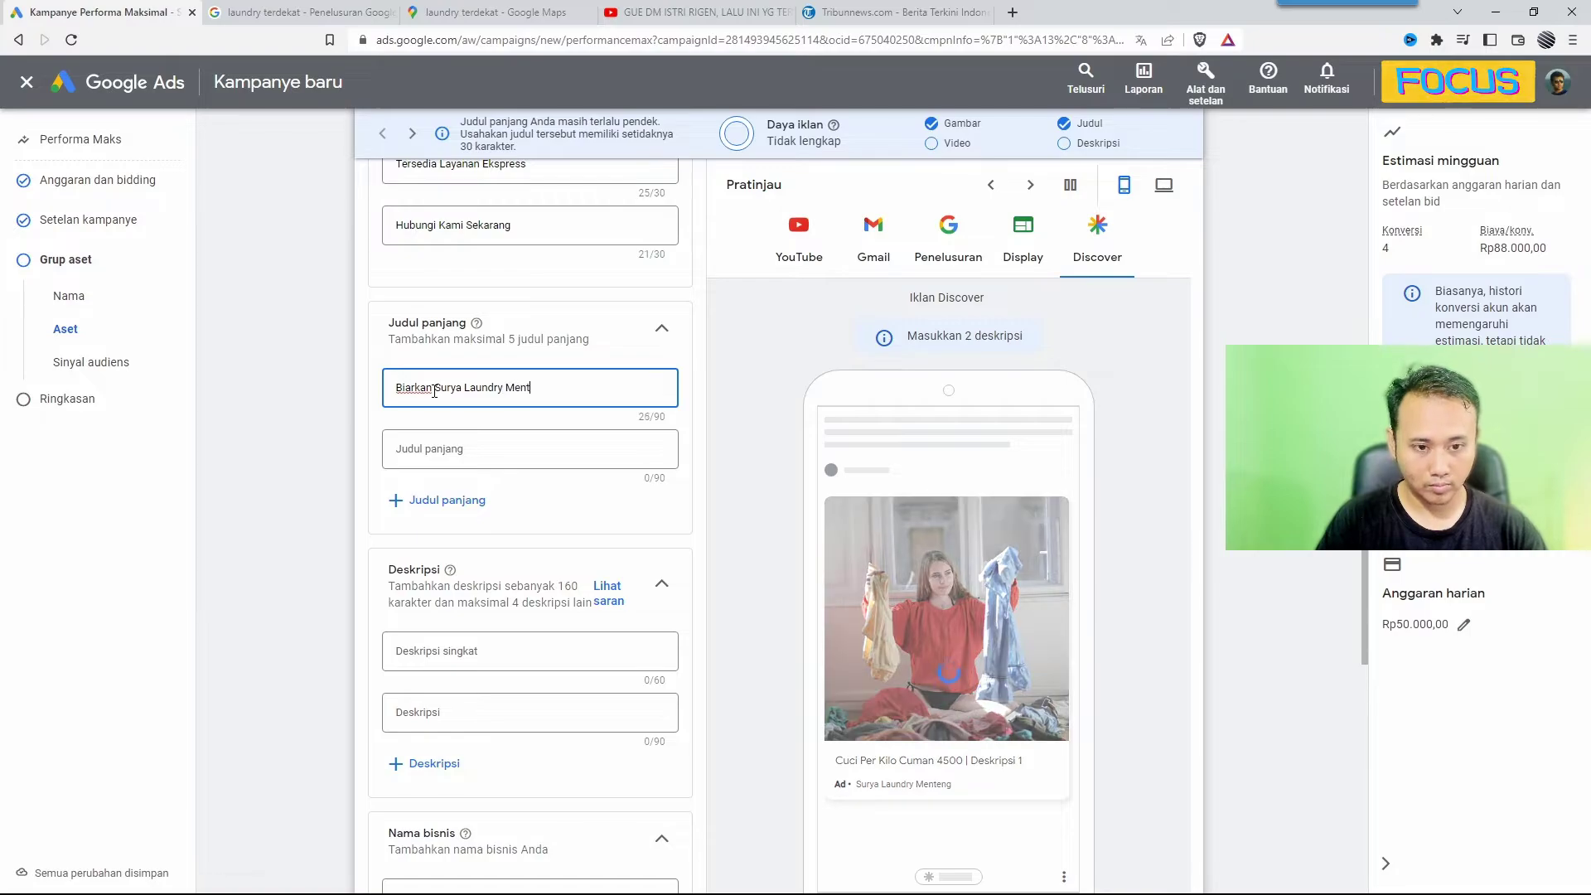
pyautogui.write('eng Saja yang ')
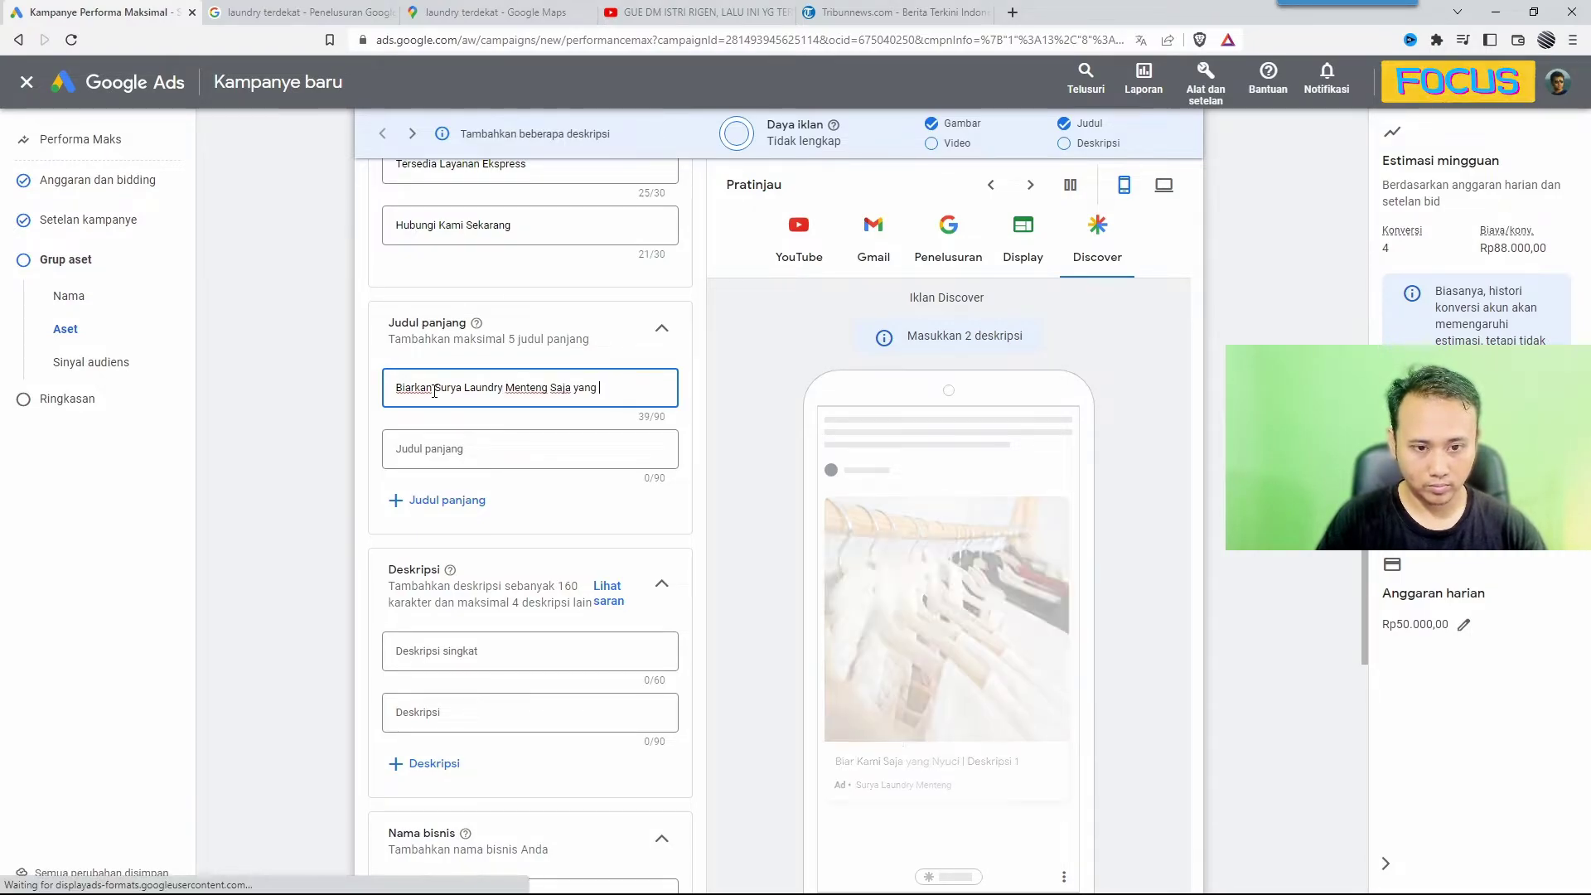
pyautogui.write('Cuciin Buat ')
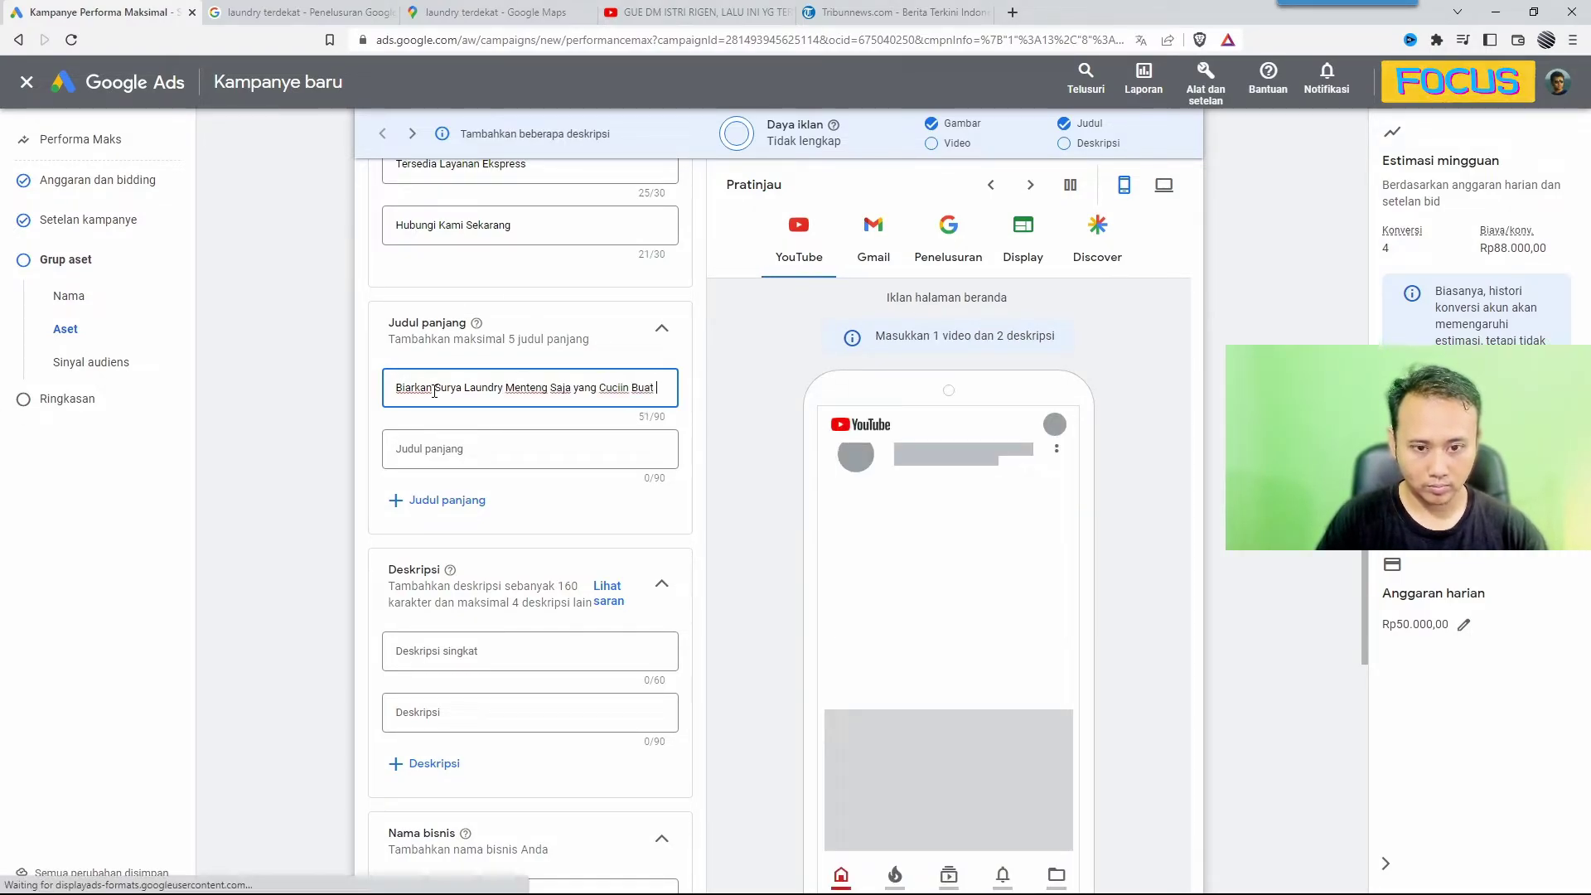
pyautogui.write('Kalian. ')
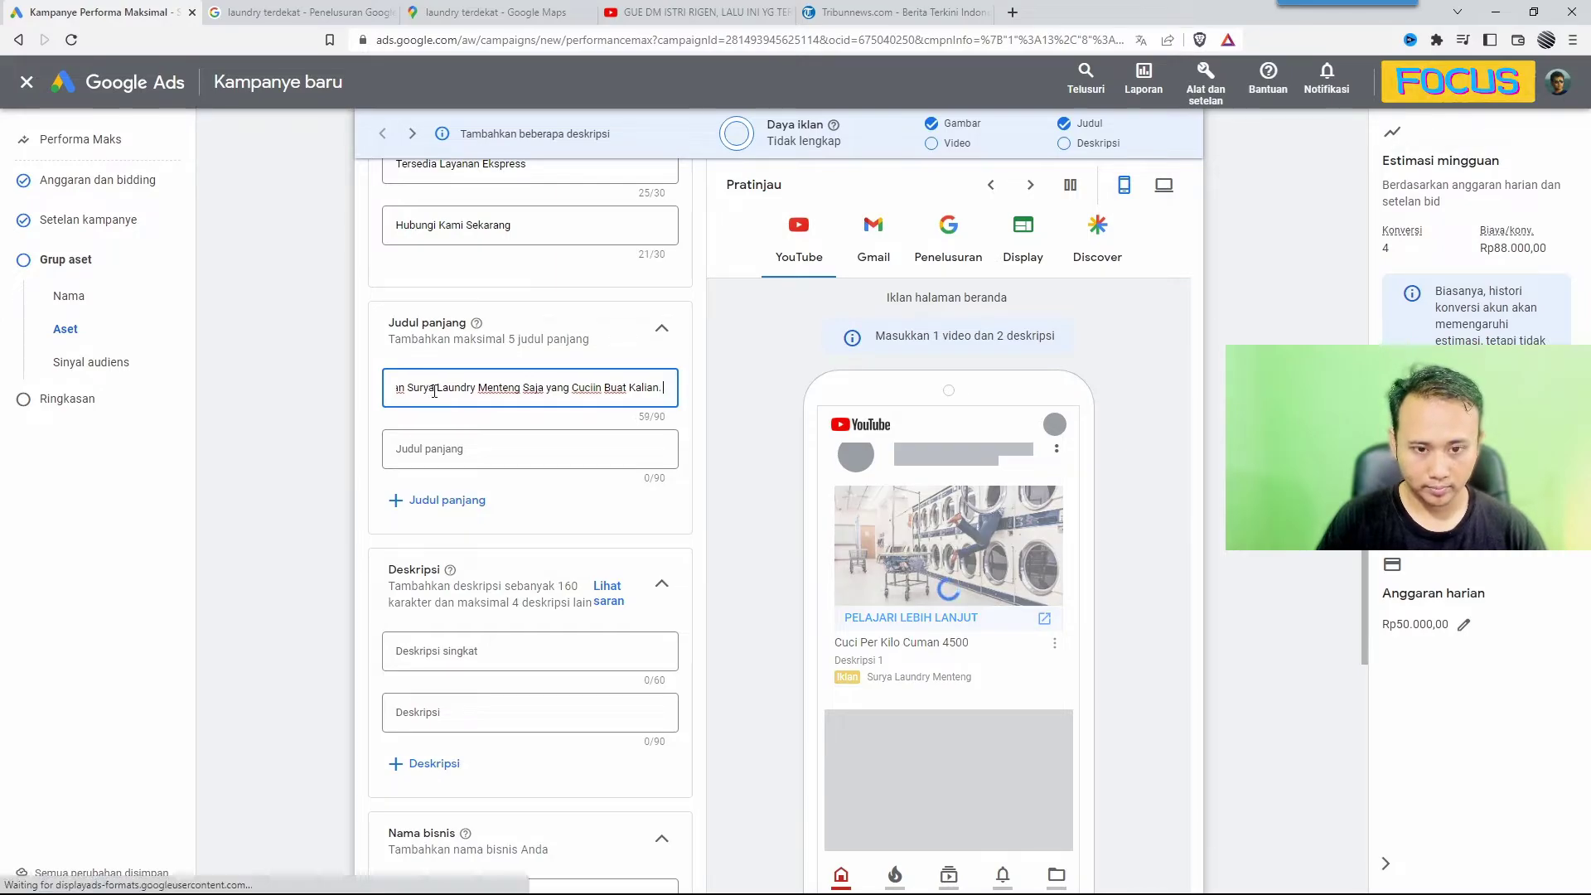
pyautogui.write('Mulai 4')
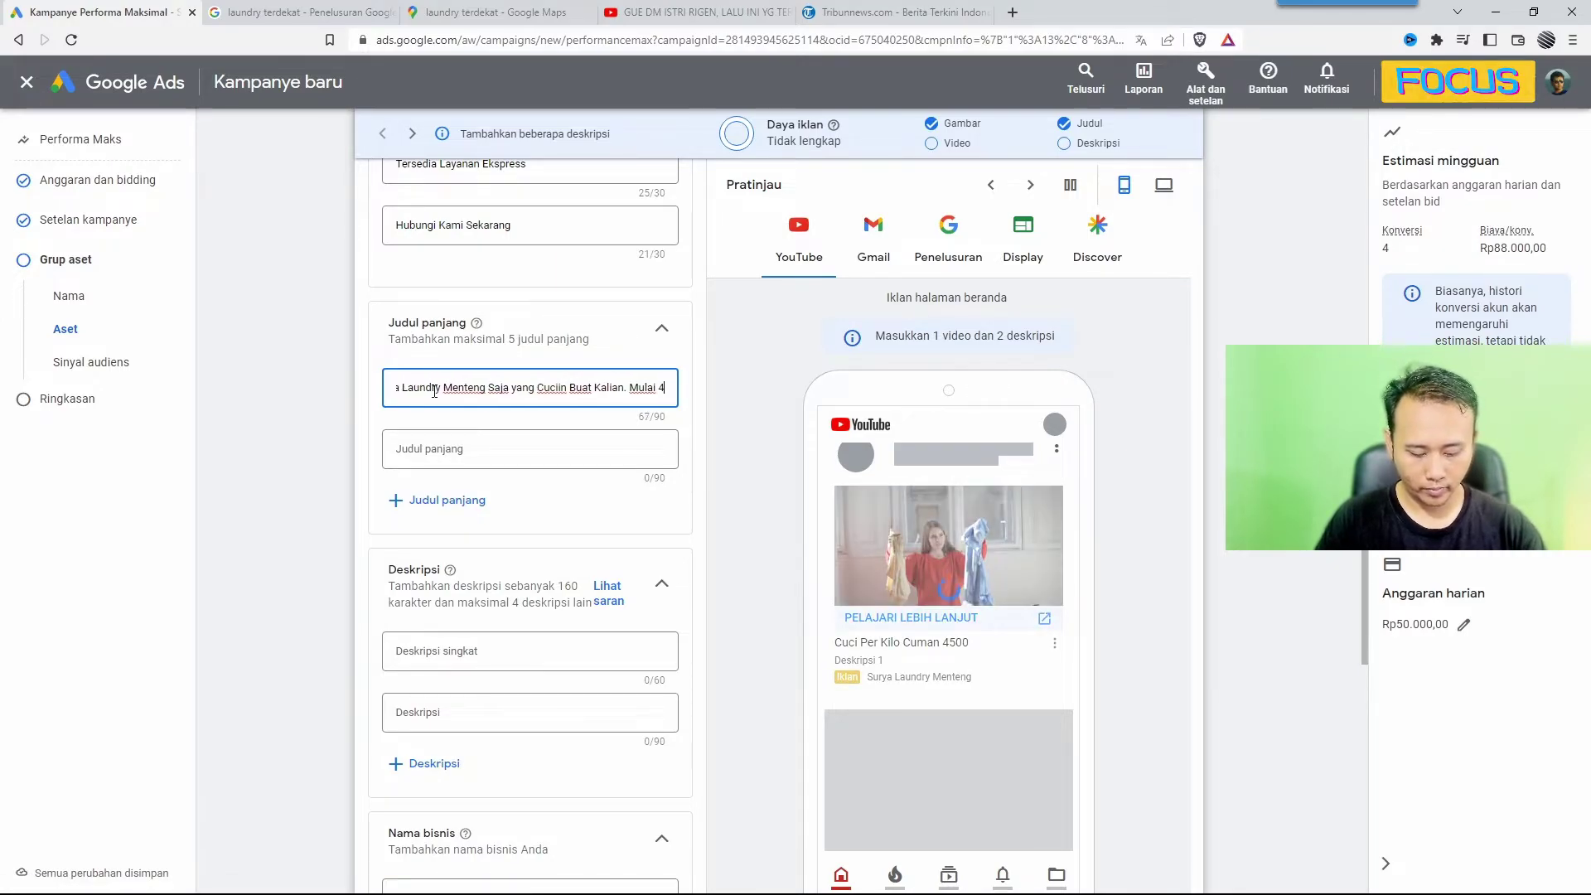
pyautogui.write('500an Saja')
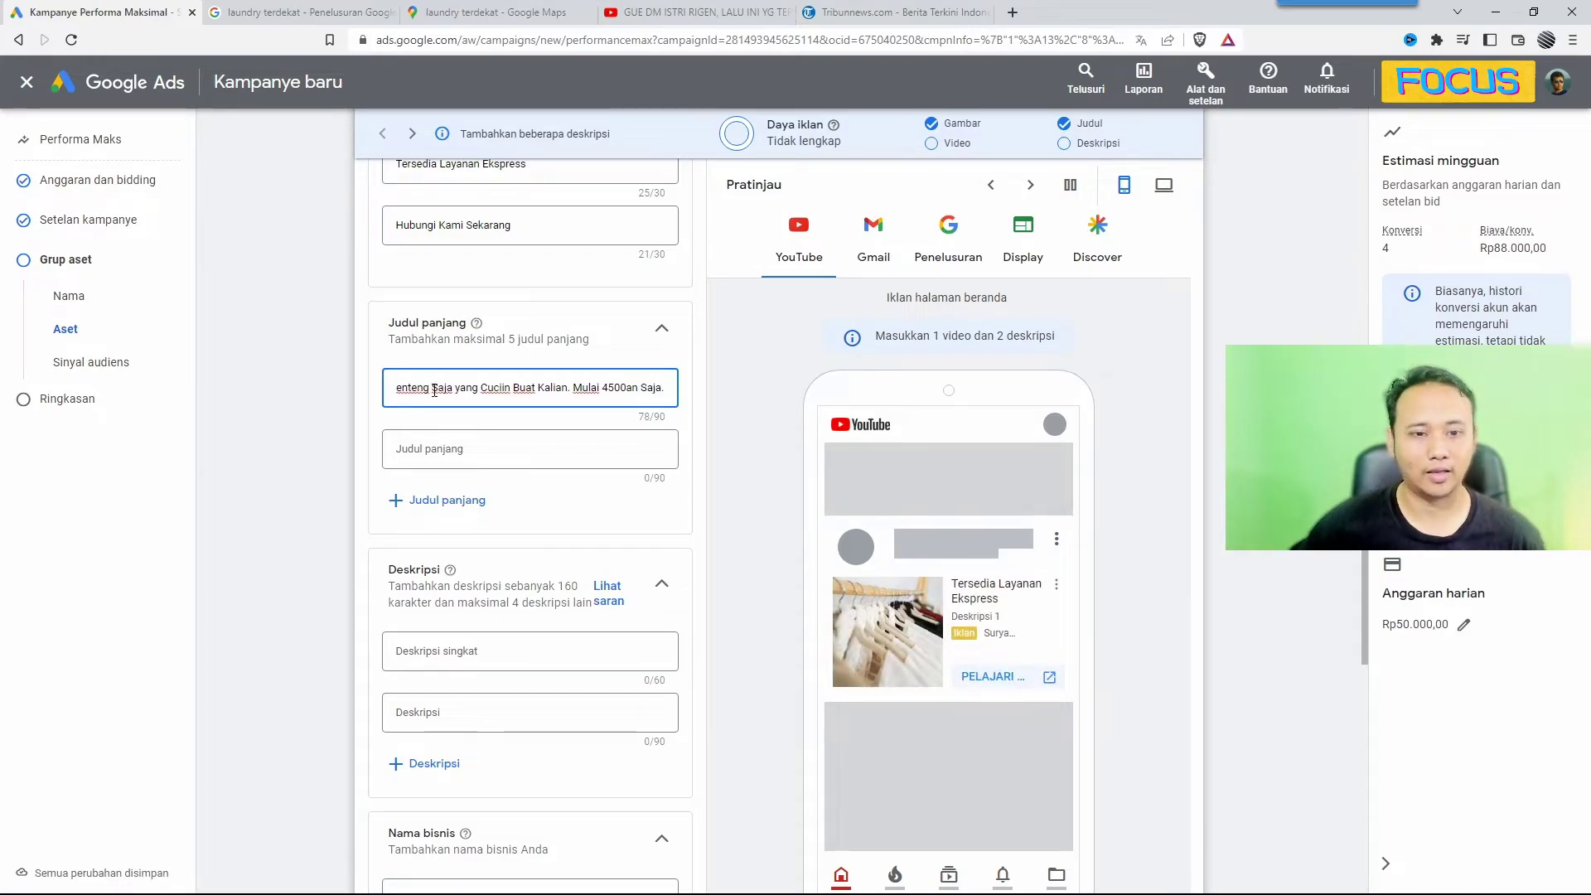
pyautogui.click(291, 472)
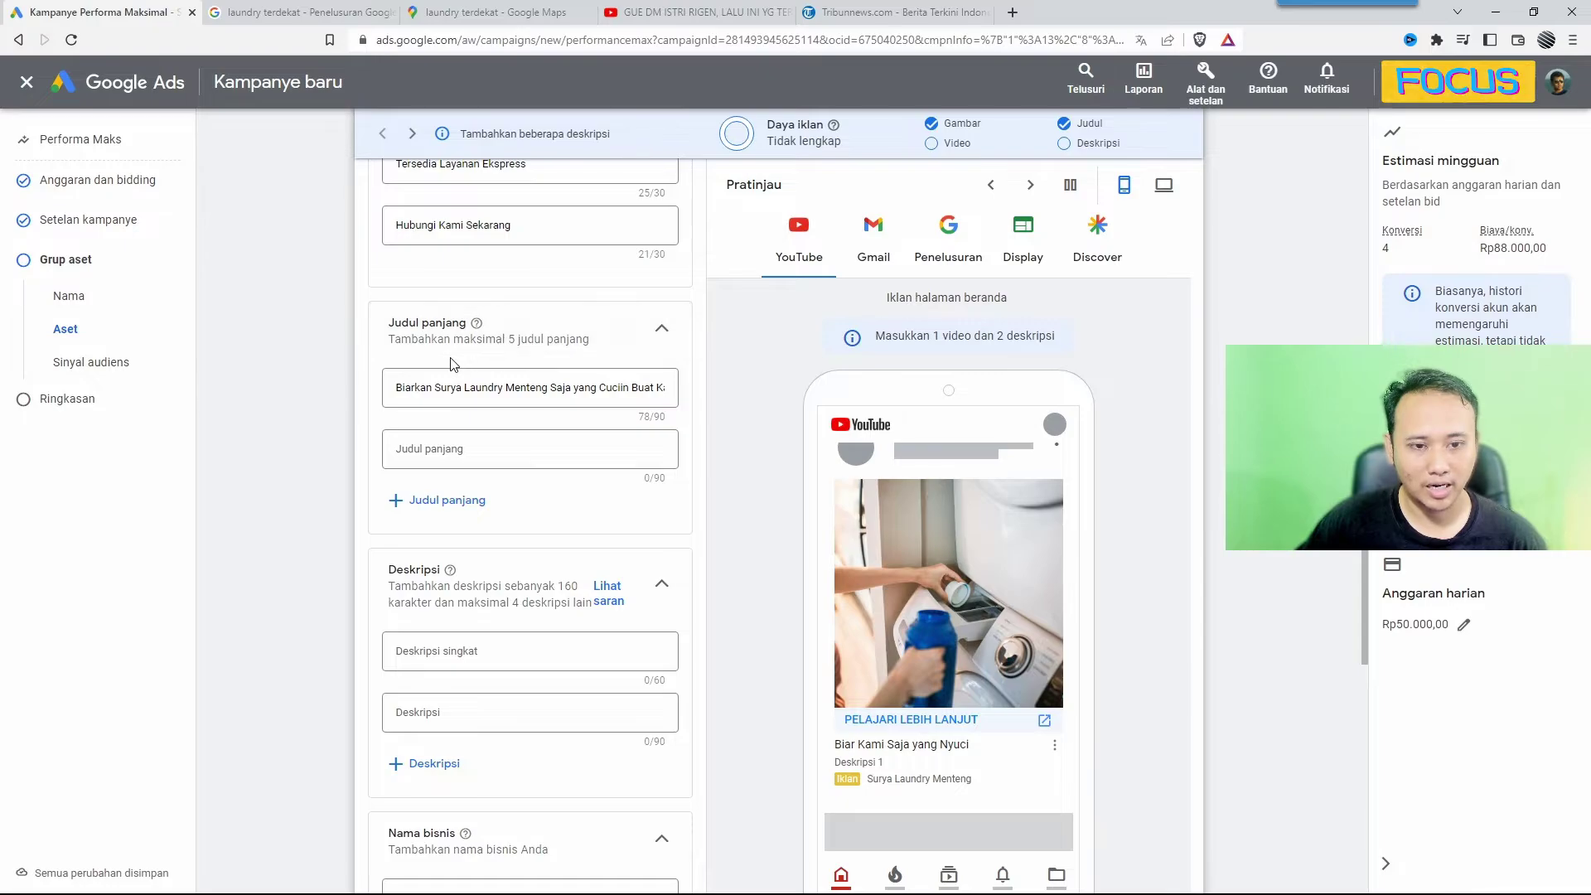
# Step: Add another empty description field below the existing short and regular description fields
pyautogui.scroll(-2, 460, 430)
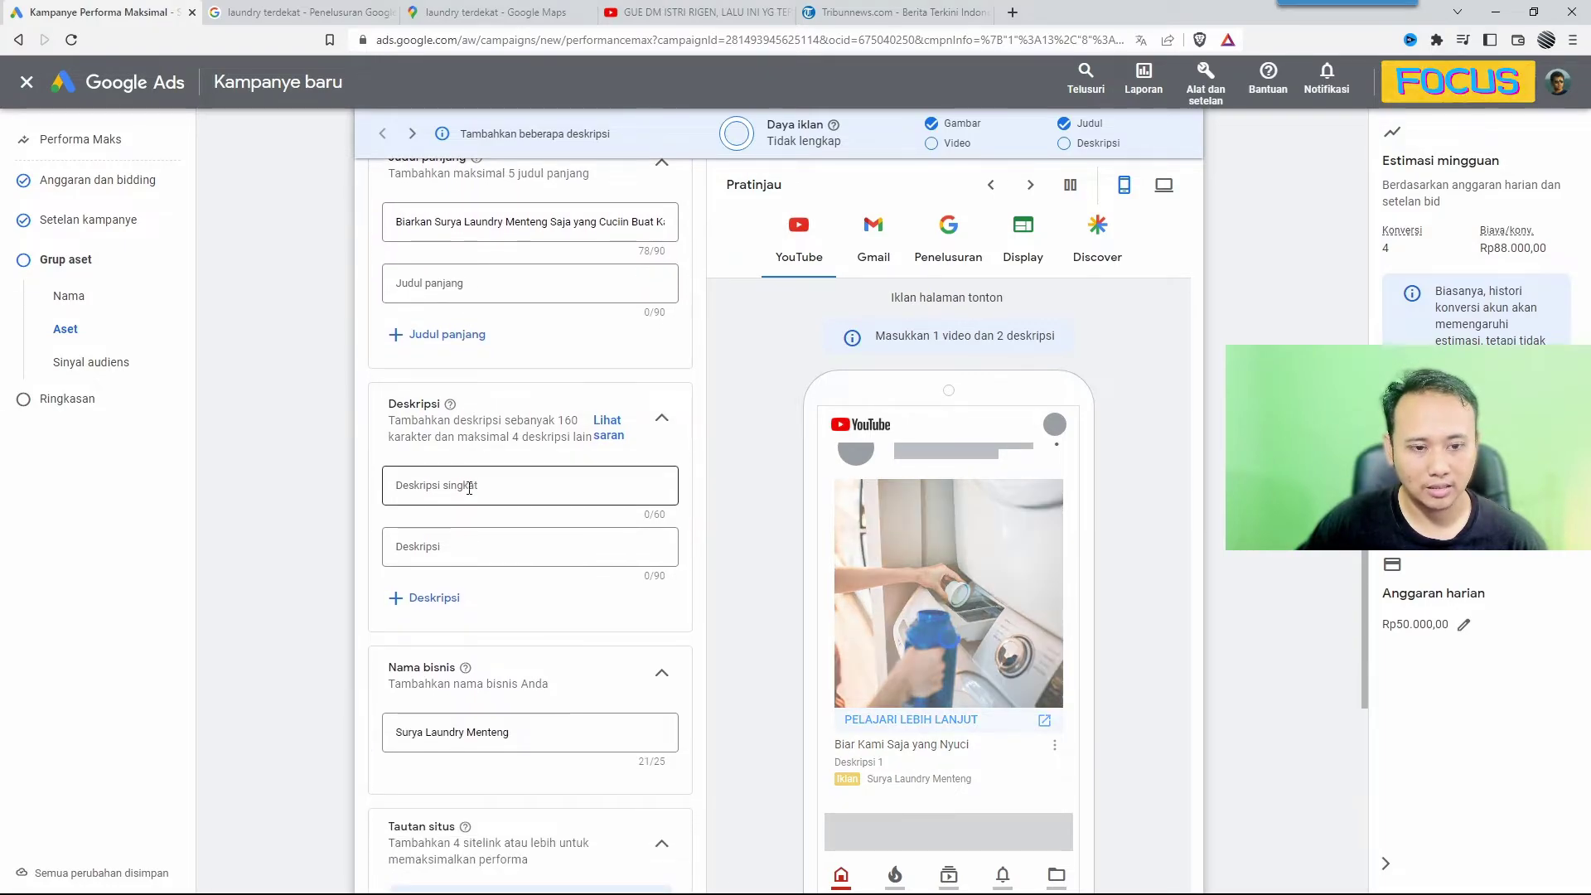
pyautogui.click(464, 487)
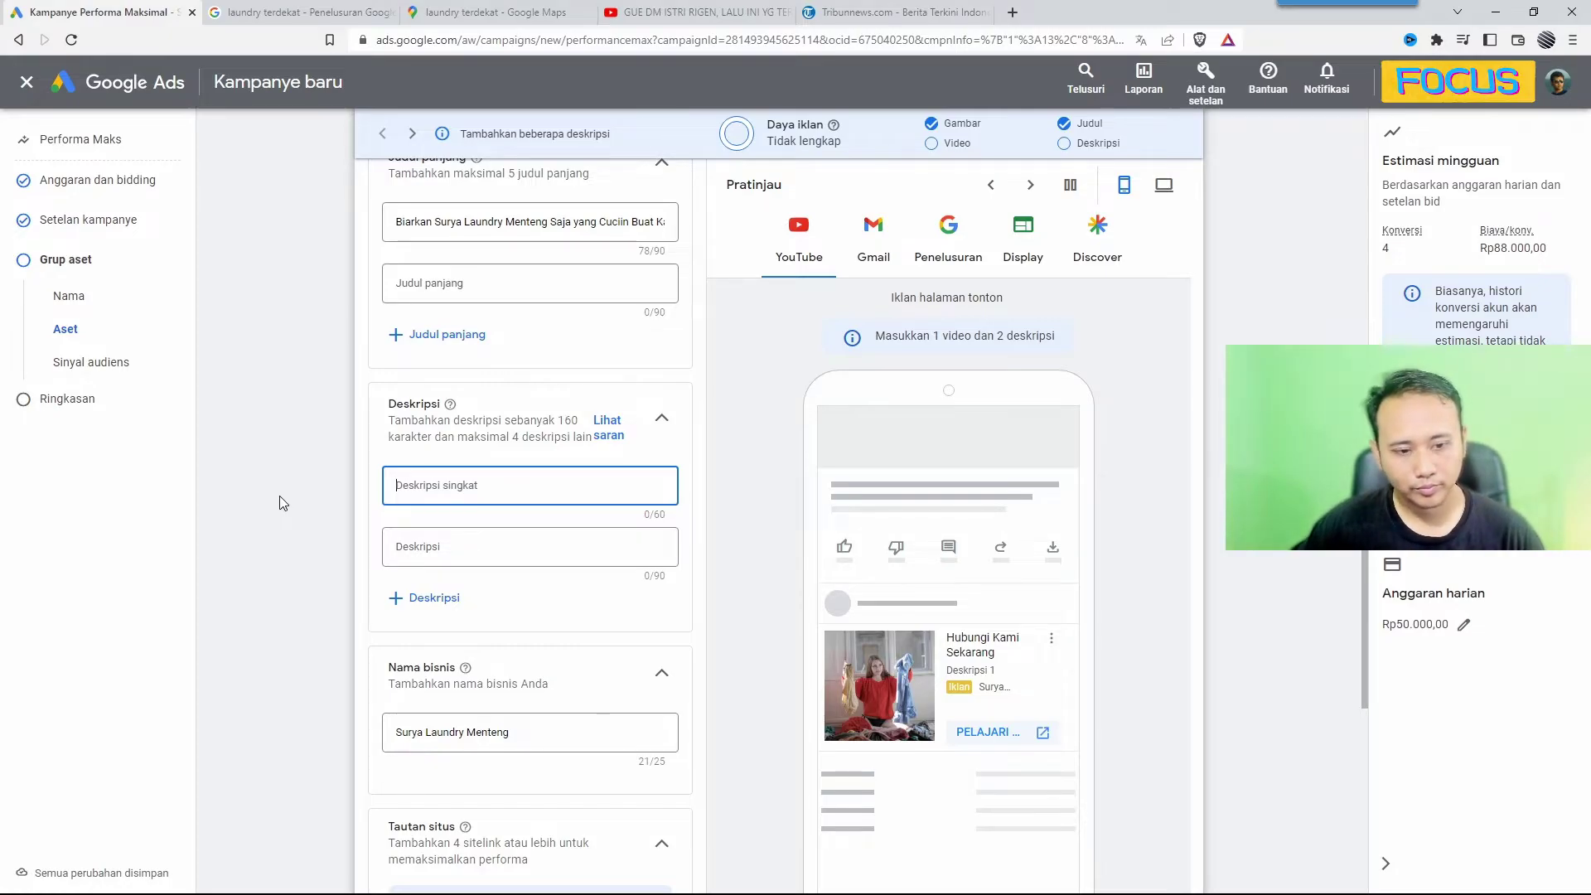
pyautogui.scroll(-1, 282, 503)
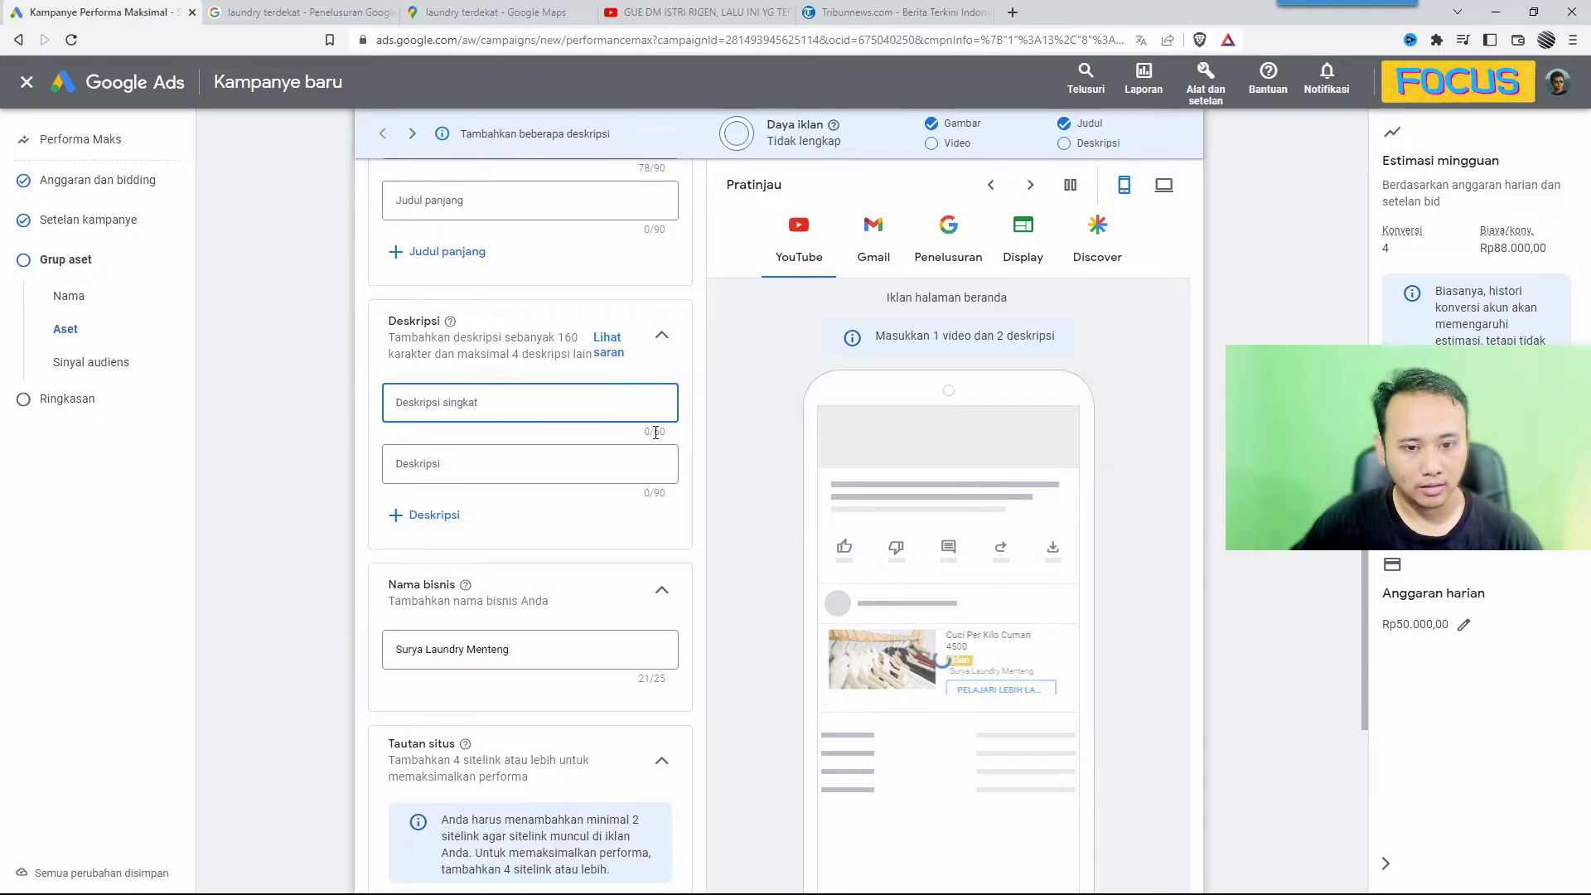
pyautogui.click(425, 515)
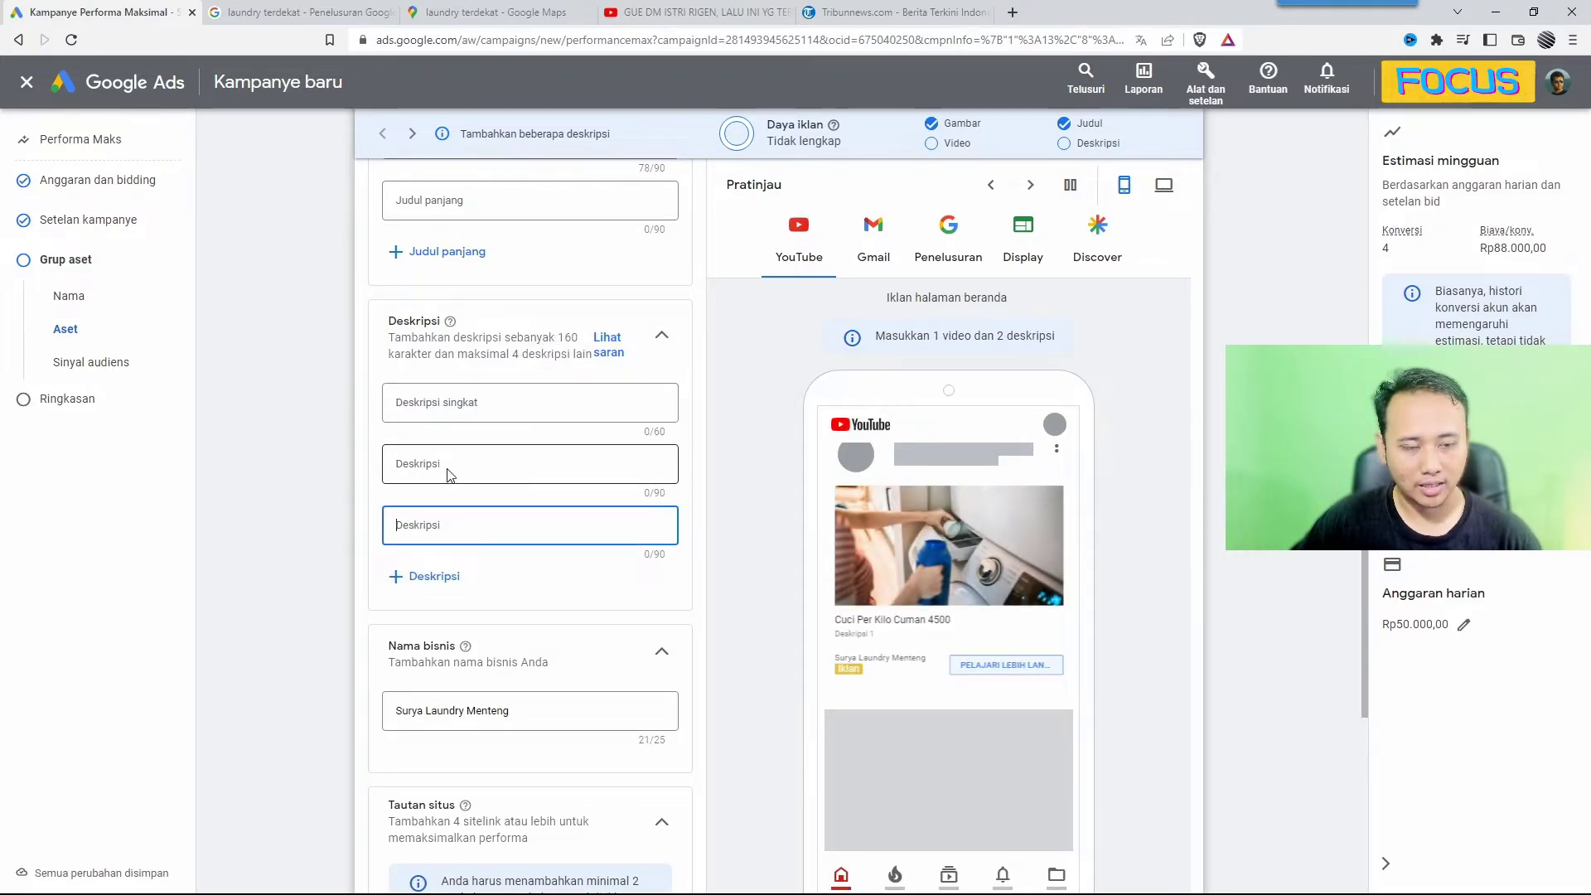
# Step: Enter "Surya Laundry Menteng. Cuci Kering Layanan Ekspress." as the short description of the asset group
pyautogui.click(451, 404)
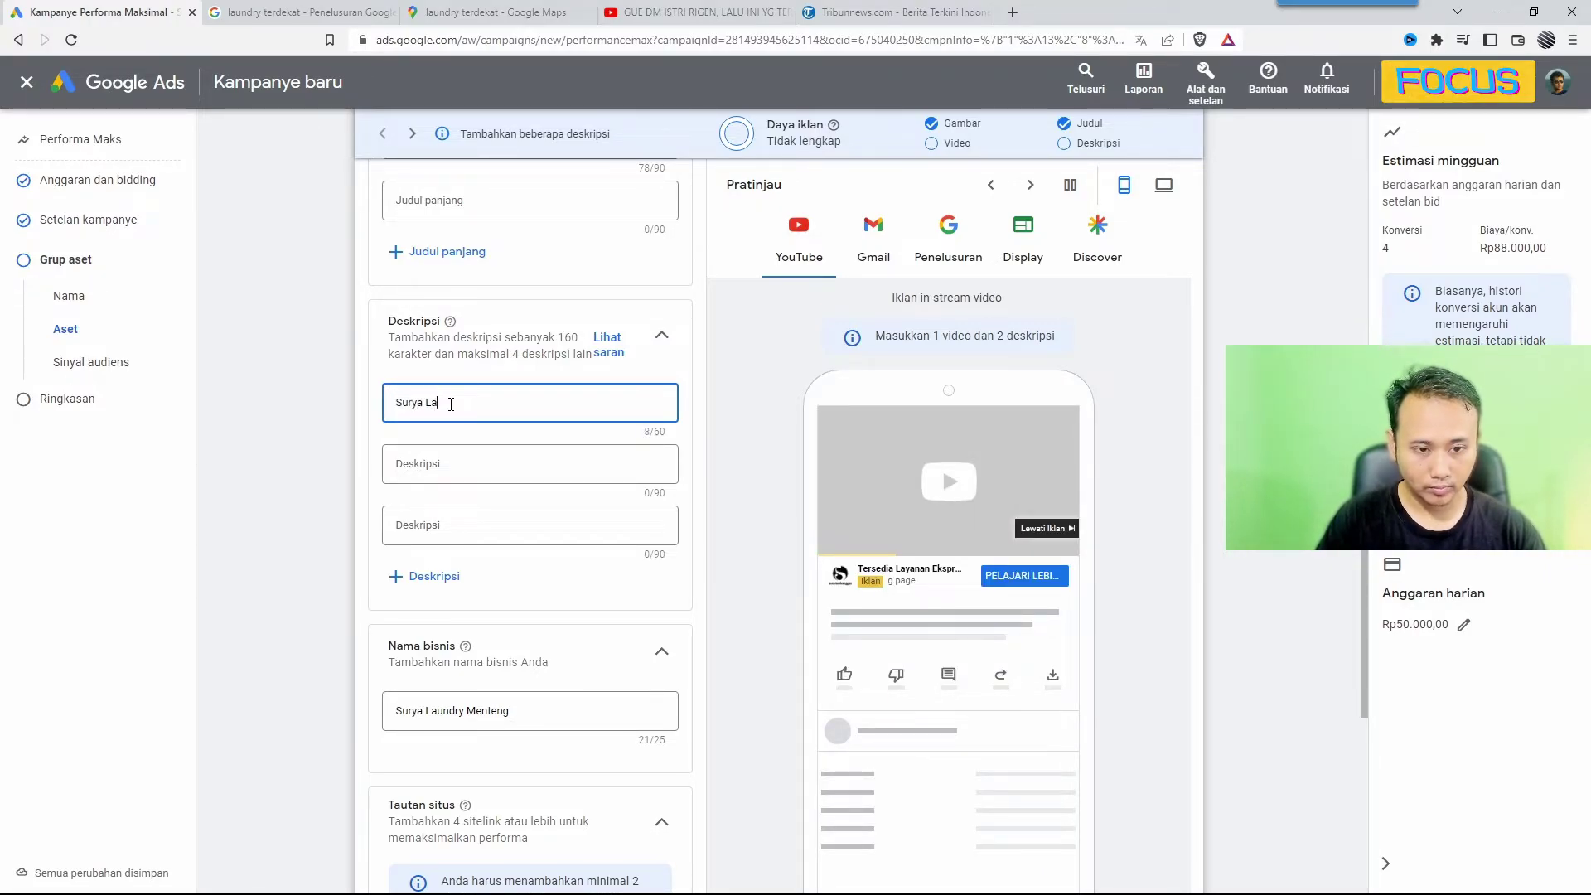
pyautogui.write('Surya Laundry Menteng. Cuci Kering')
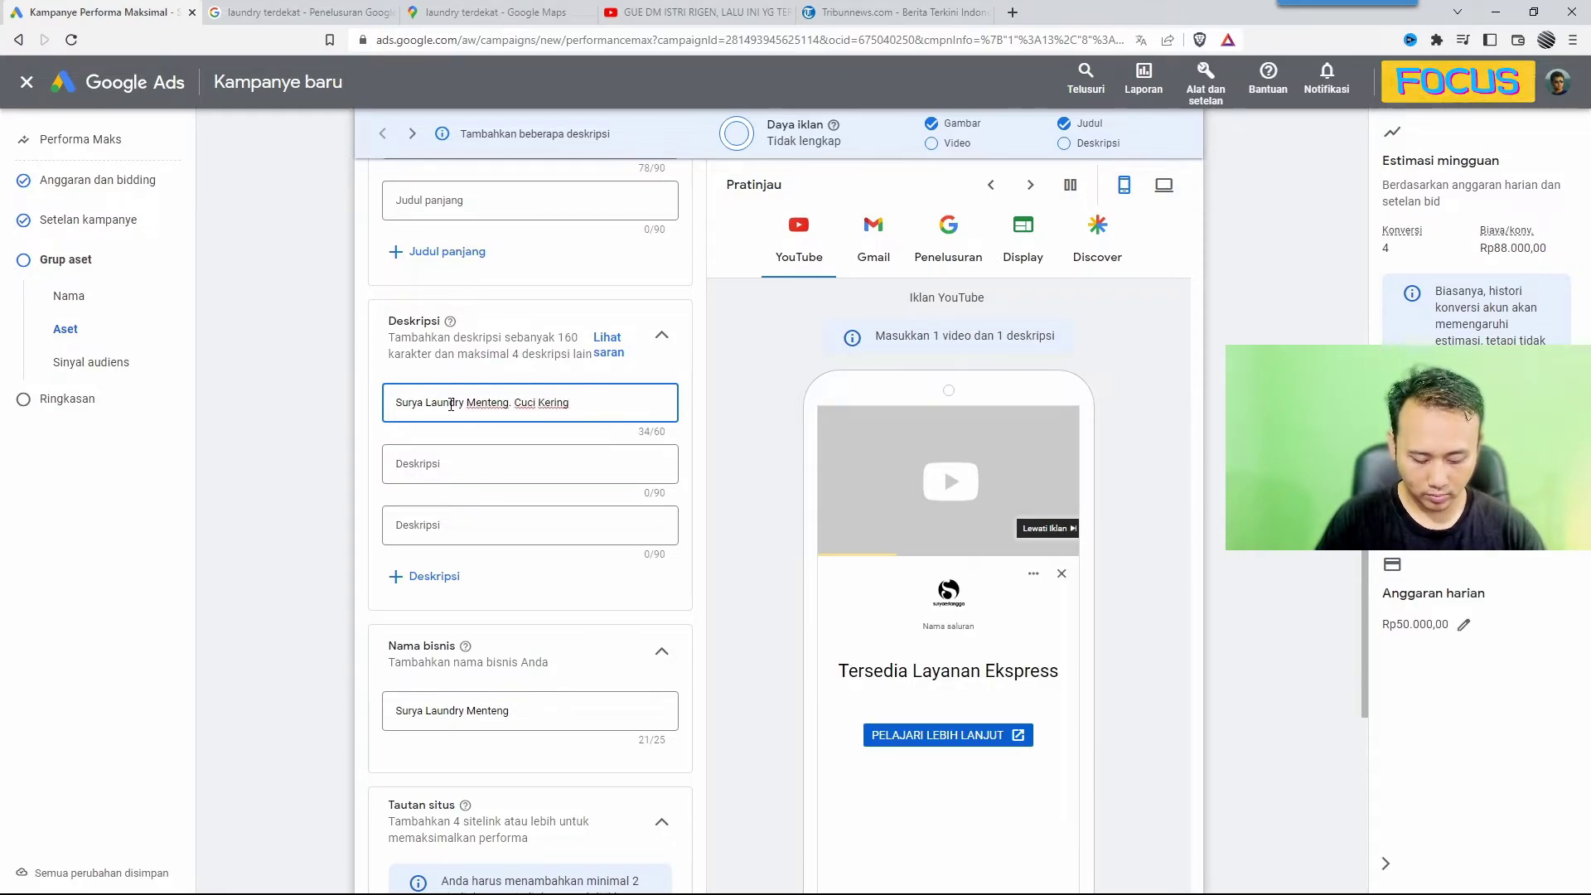
pyautogui.write(' Layanan E')
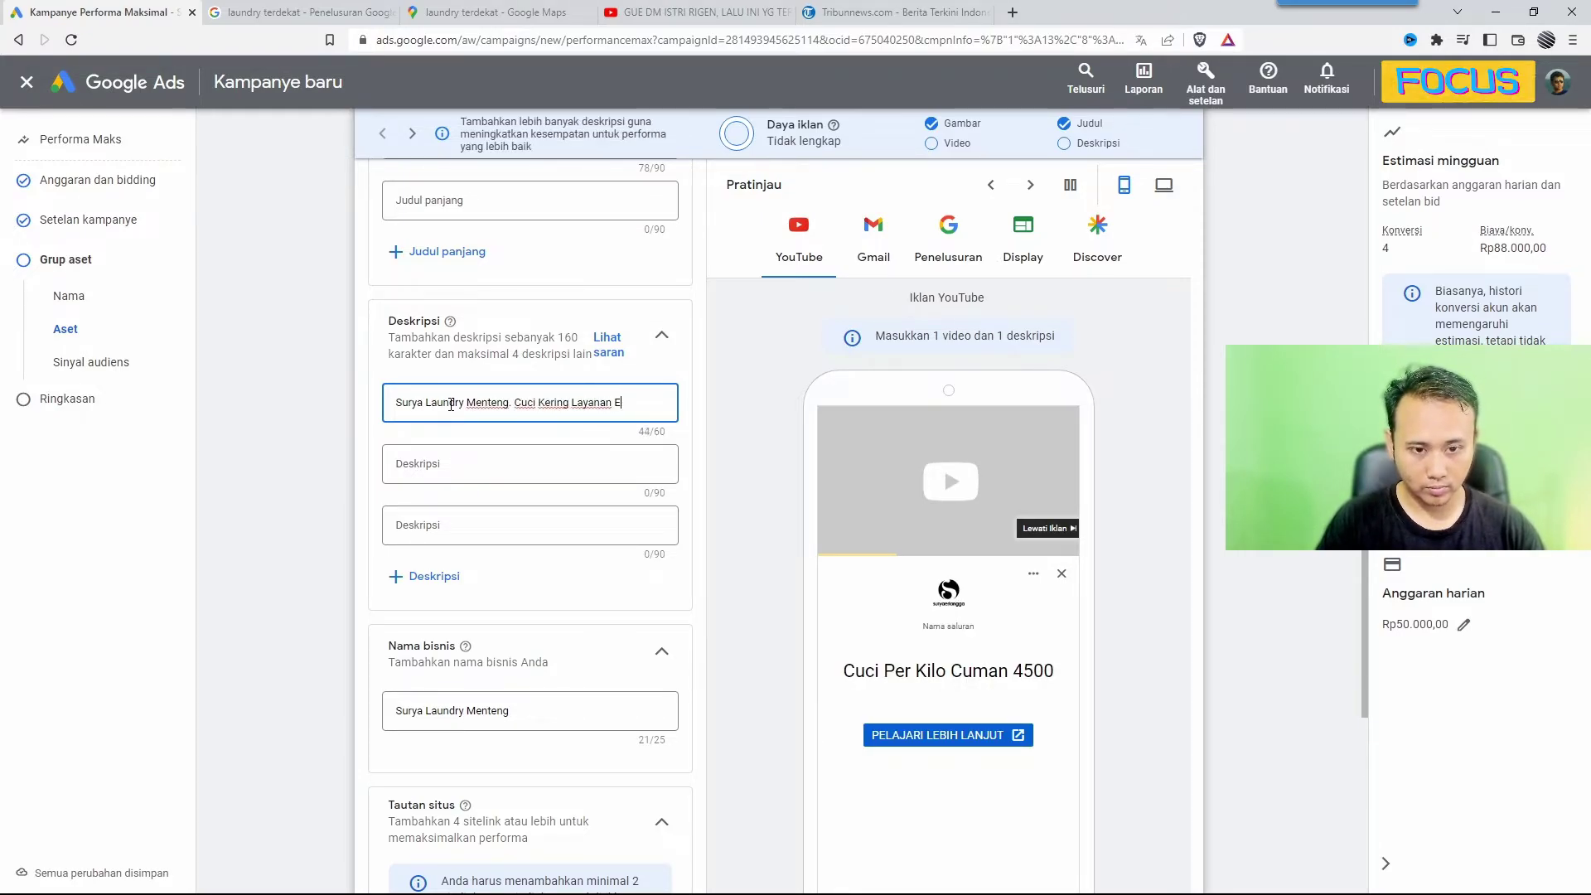
pyautogui.write('kspress. ')
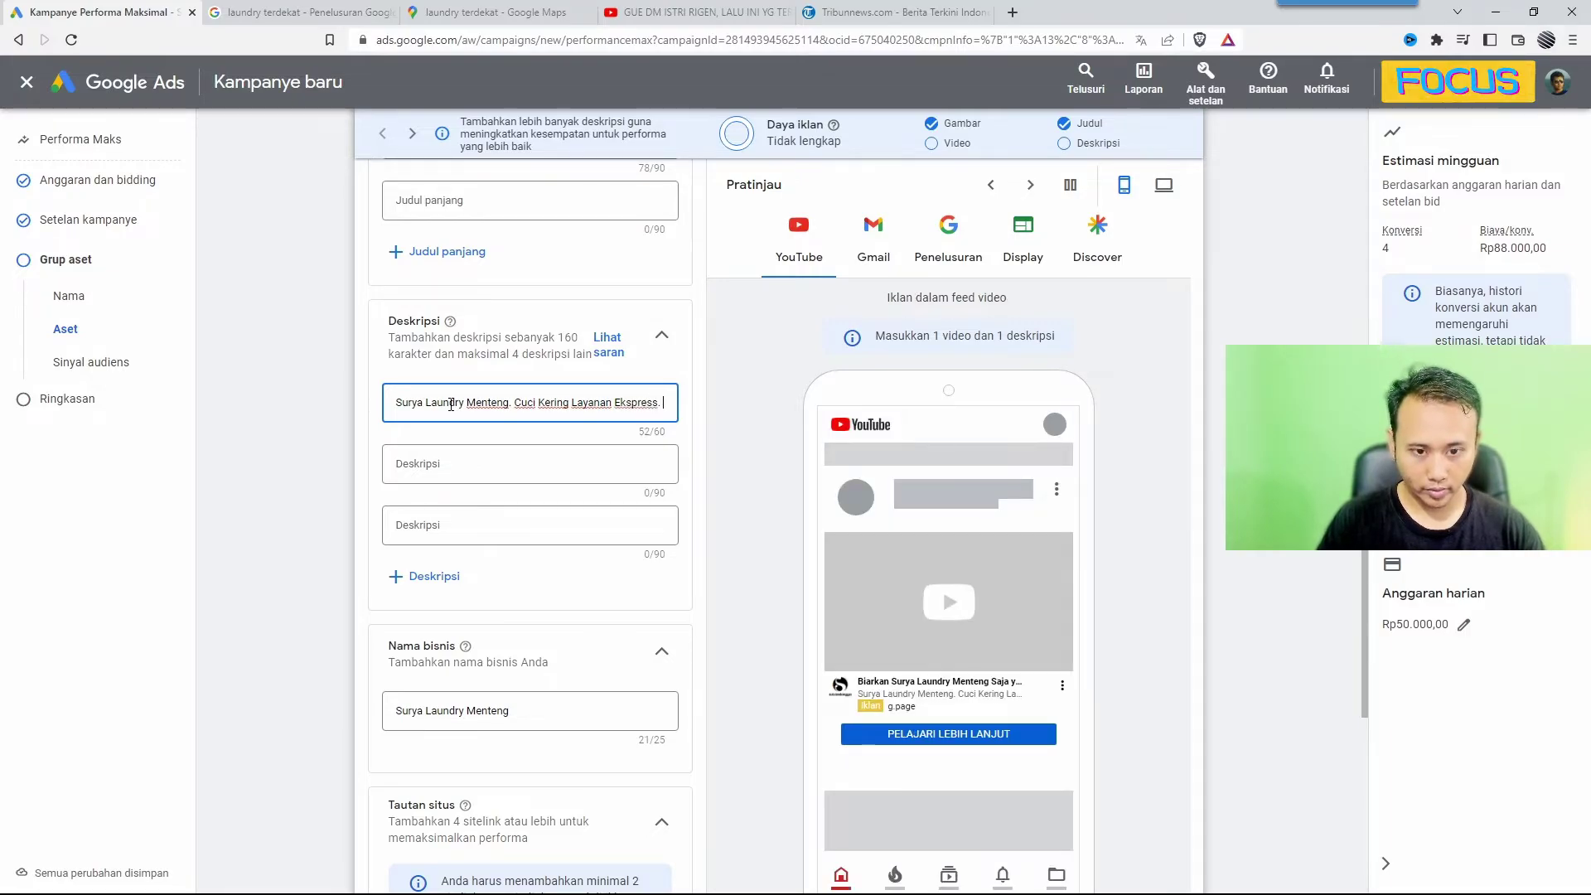
pyautogui.write('Harga Mulai')
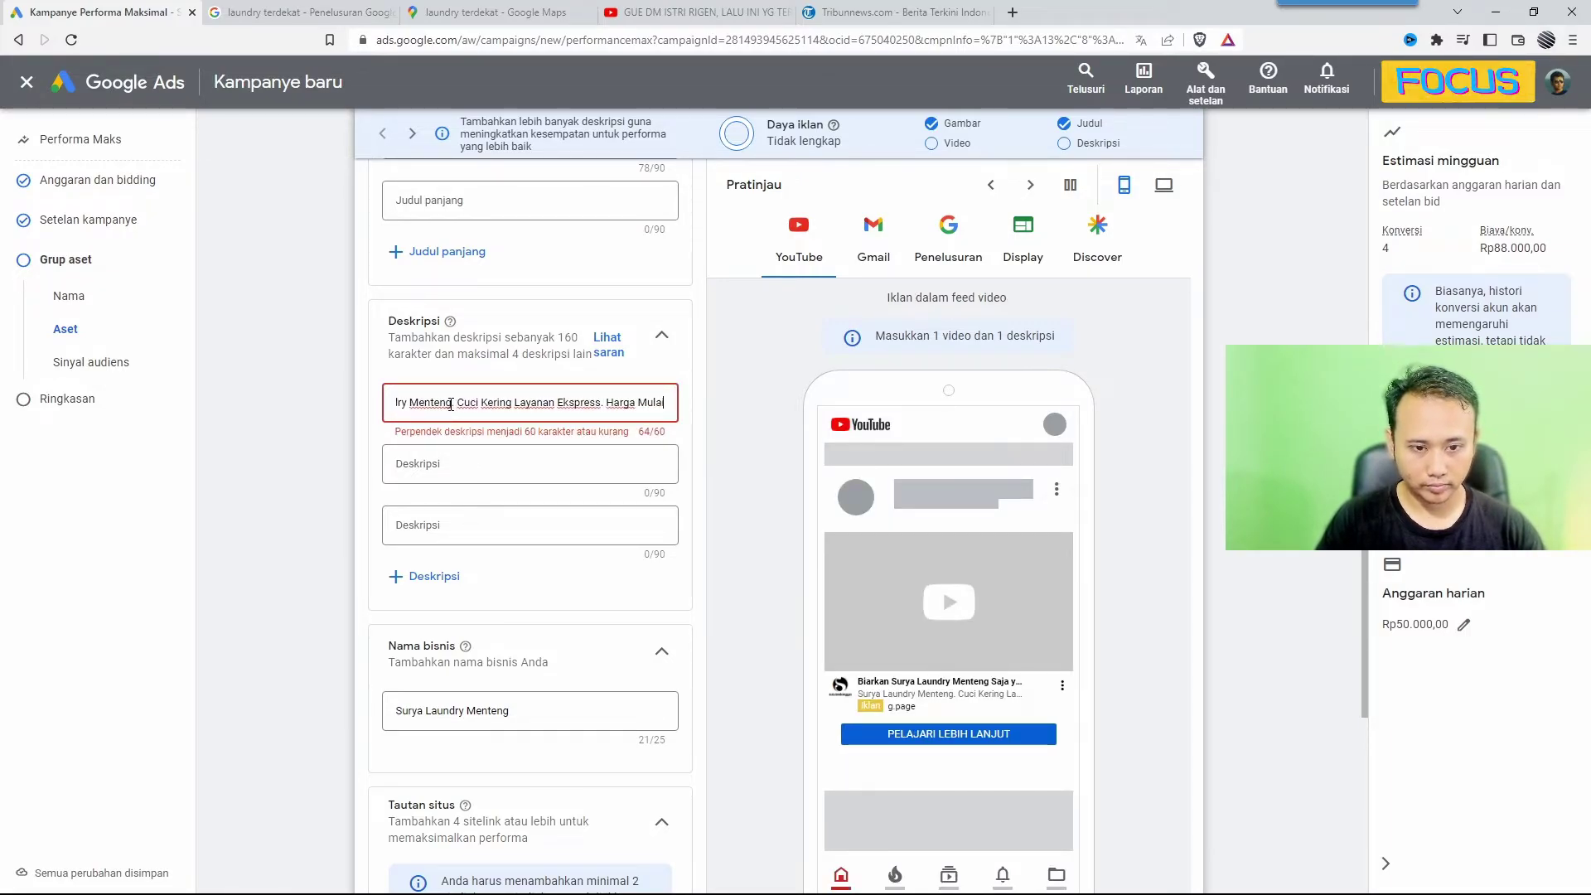
pyautogui.press('BackSpace')
pyautogui.press('BackSpace')
pyautogui.press('BackSpace')
pyautogui.press('BackSpace')
pyautogui.press('BackSpace')
pyautogui.press('BackSpace')
pyautogui.press('BackSpace')
pyautogui.press('BackSpace')
pyautogui.press('BackSpace')
pyautogui.press('BackSpace')
pyautogui.press('BackSpace')
pyautogui.press('BackSpace')
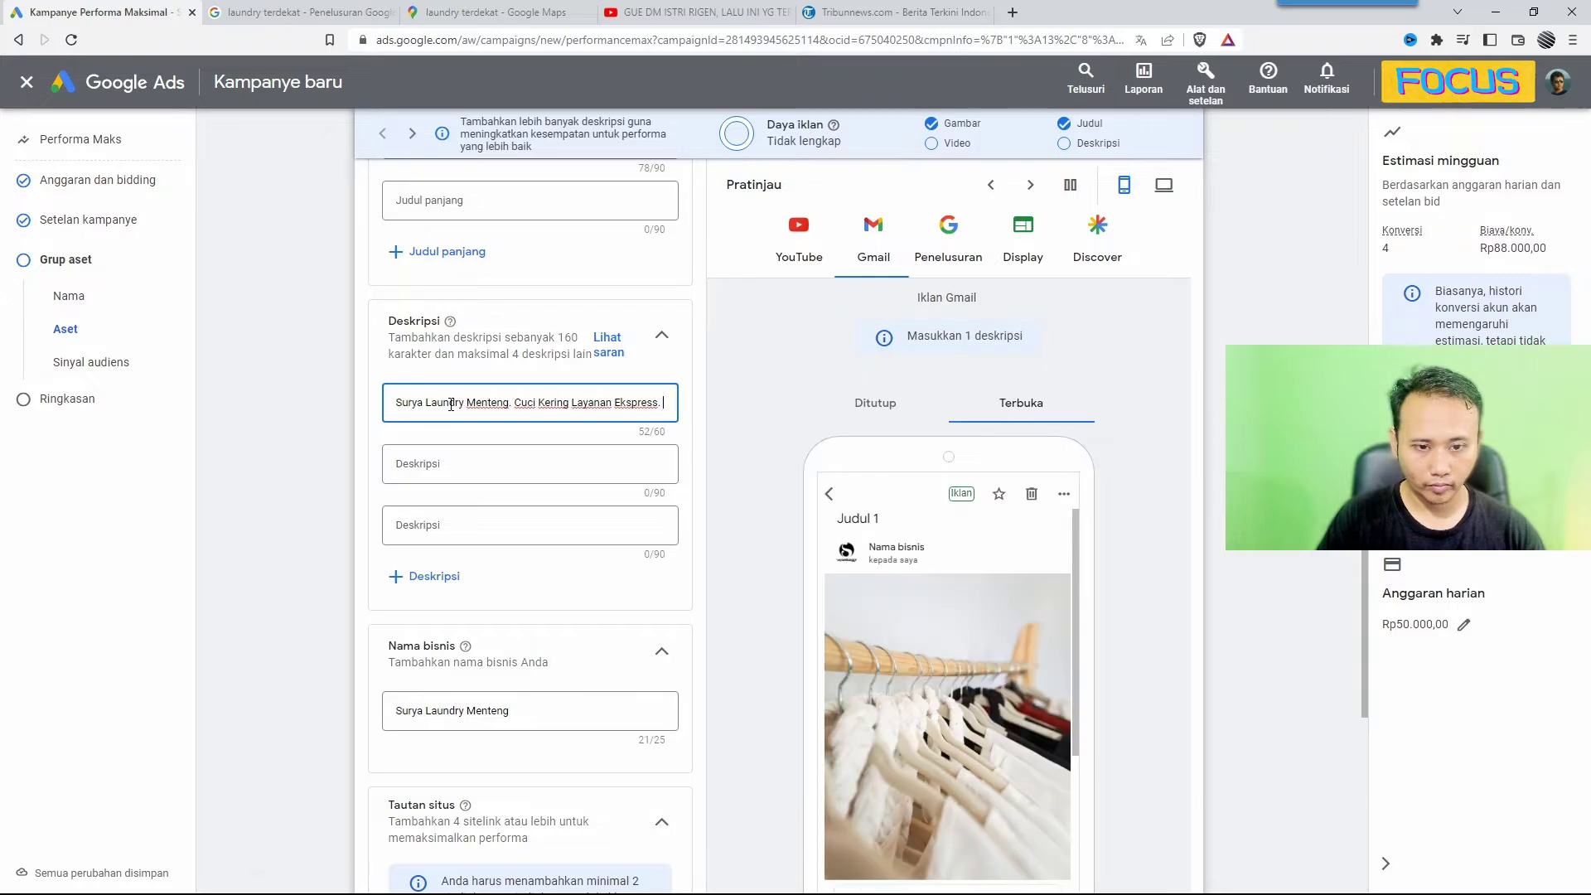
# Step: Enter "Mulai 4500an Per Kilo. Layanan Antar Jemput Gratis. Hubungi Kami Sekarang Juga." as the description below the short description
pyautogui.click(430, 464)
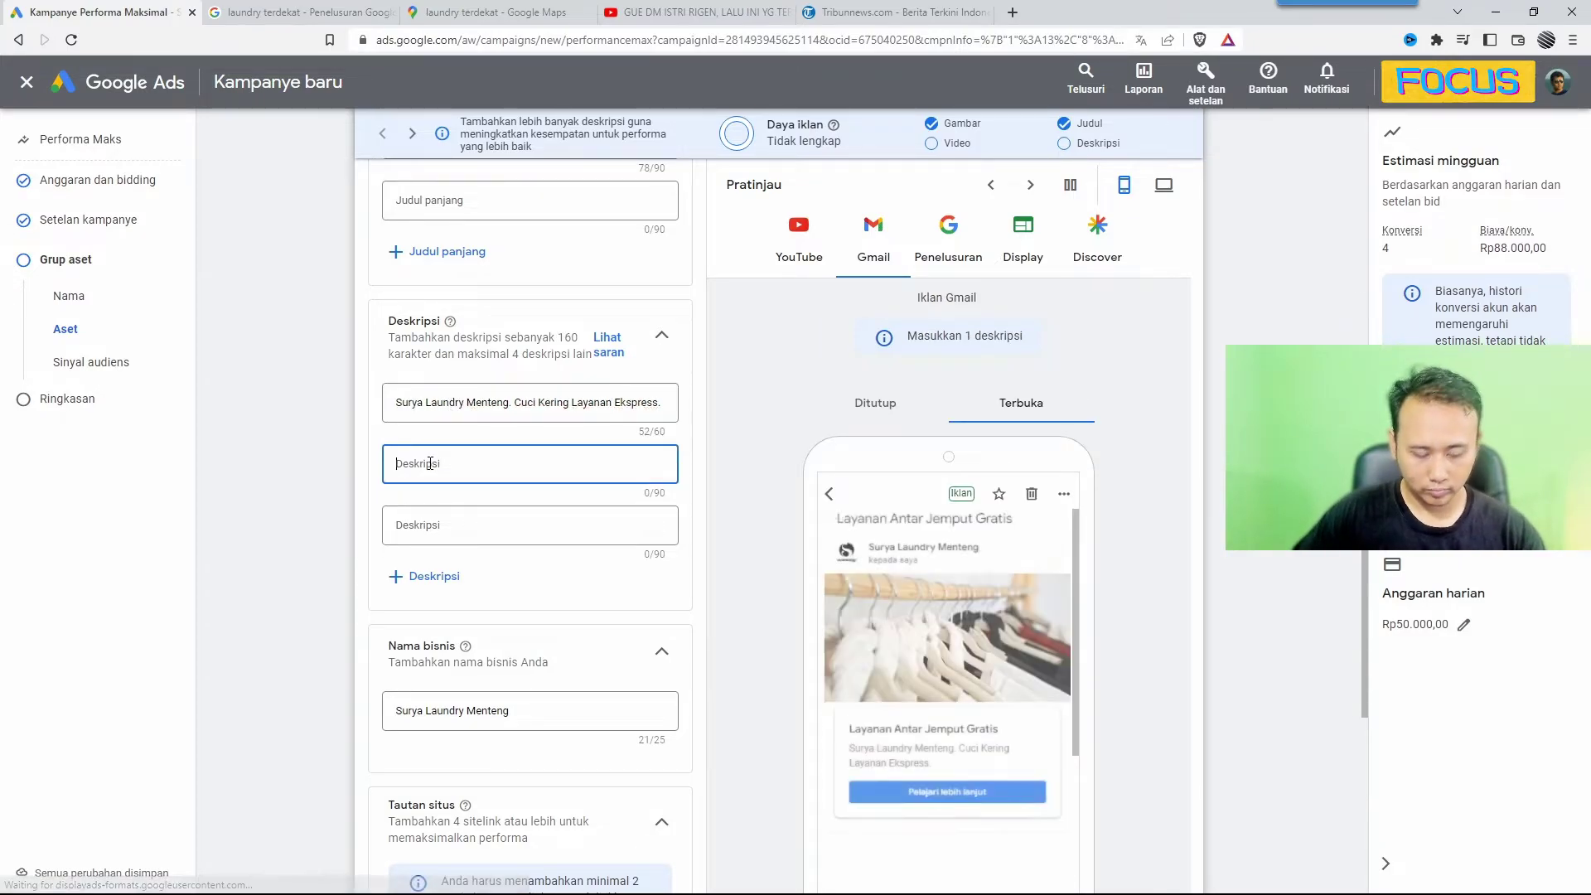
pyautogui.write('Mulai 4')
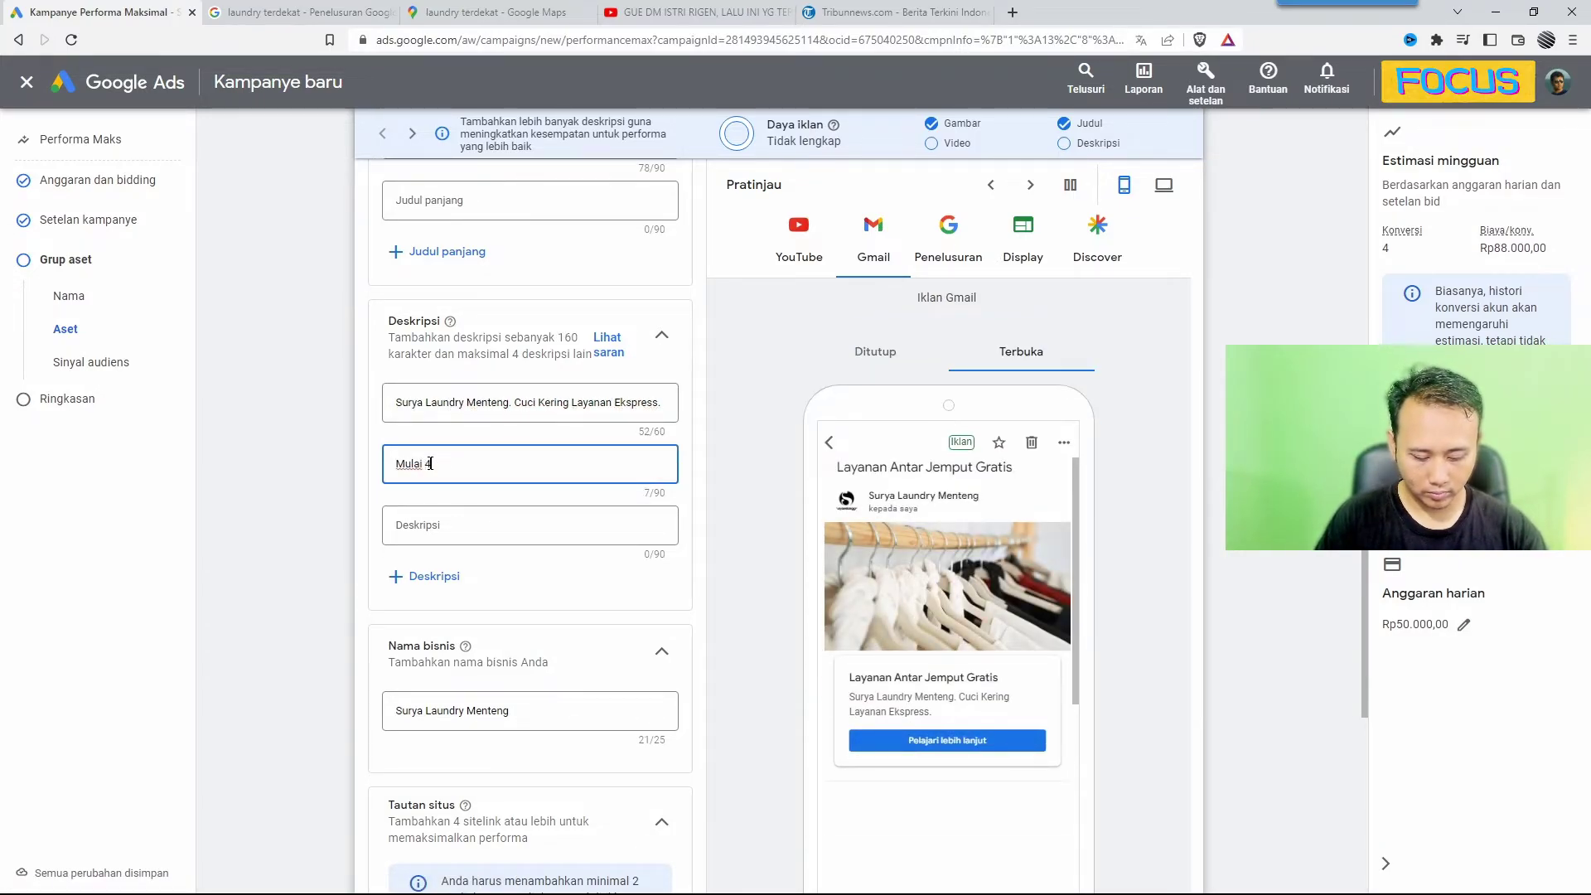
pyautogui.write('500an Per K')
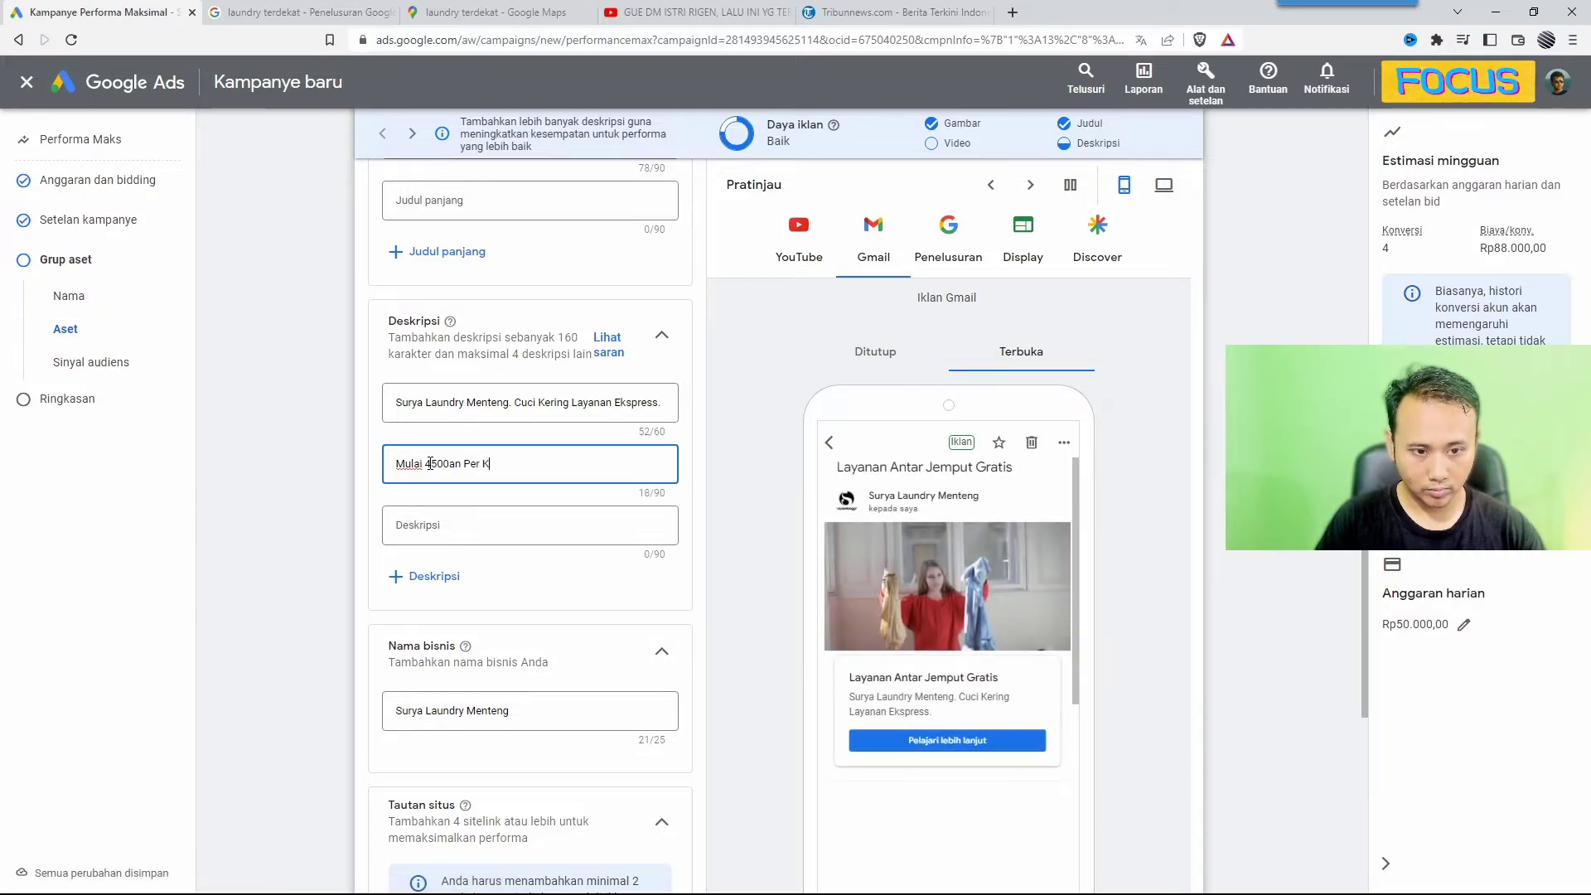
pyautogui.write('ilo.')
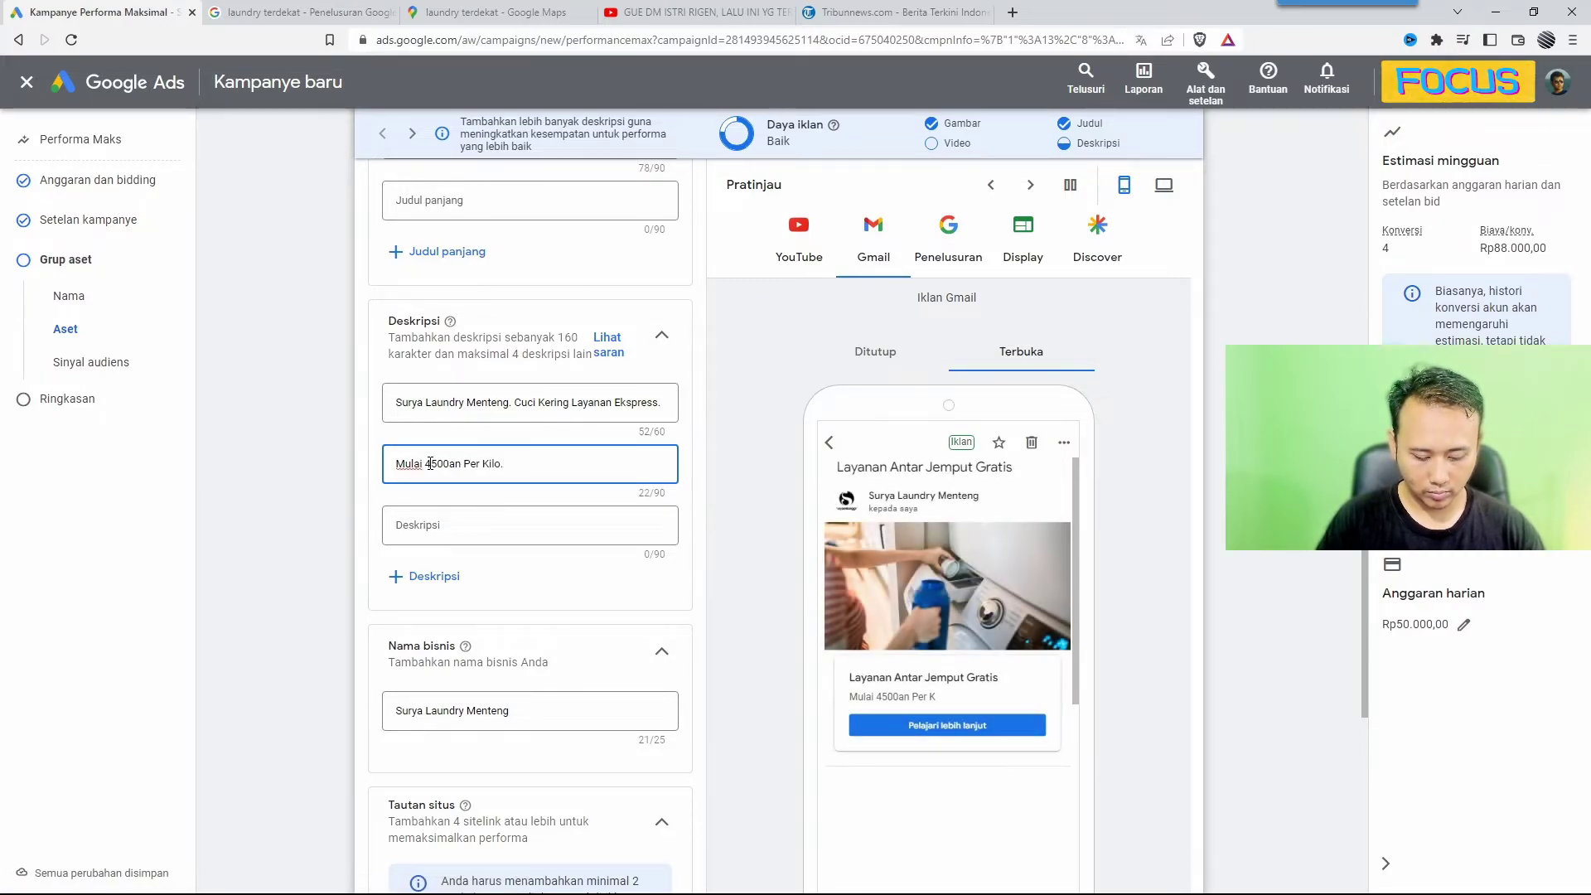
pyautogui.write(' Layanan An')
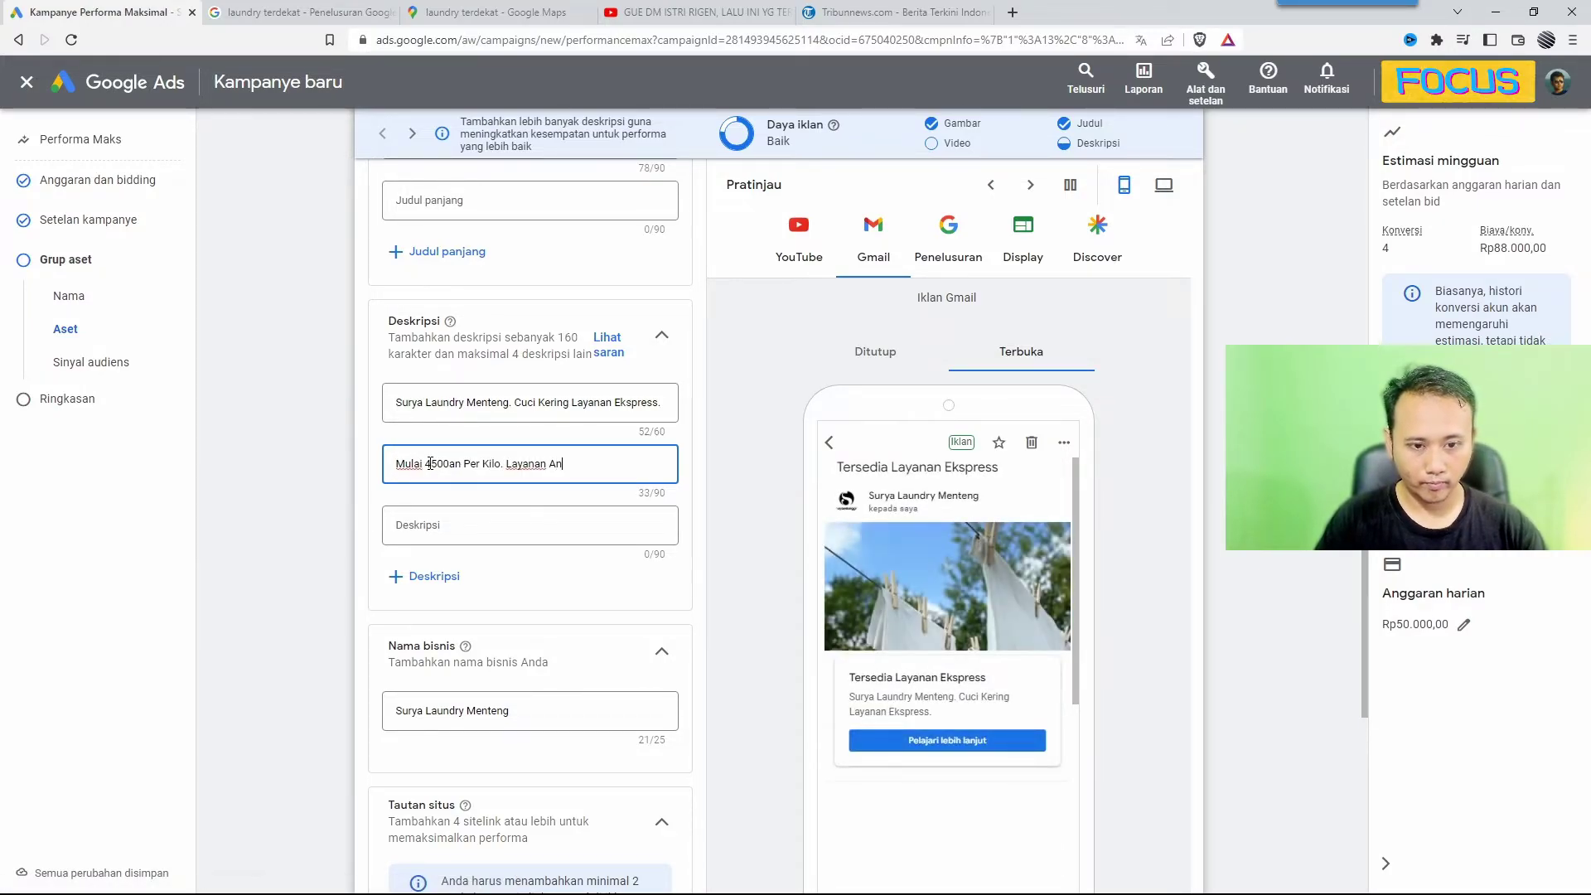
pyautogui.write('ter')
pyautogui.write('ar Jemput Gratis.')
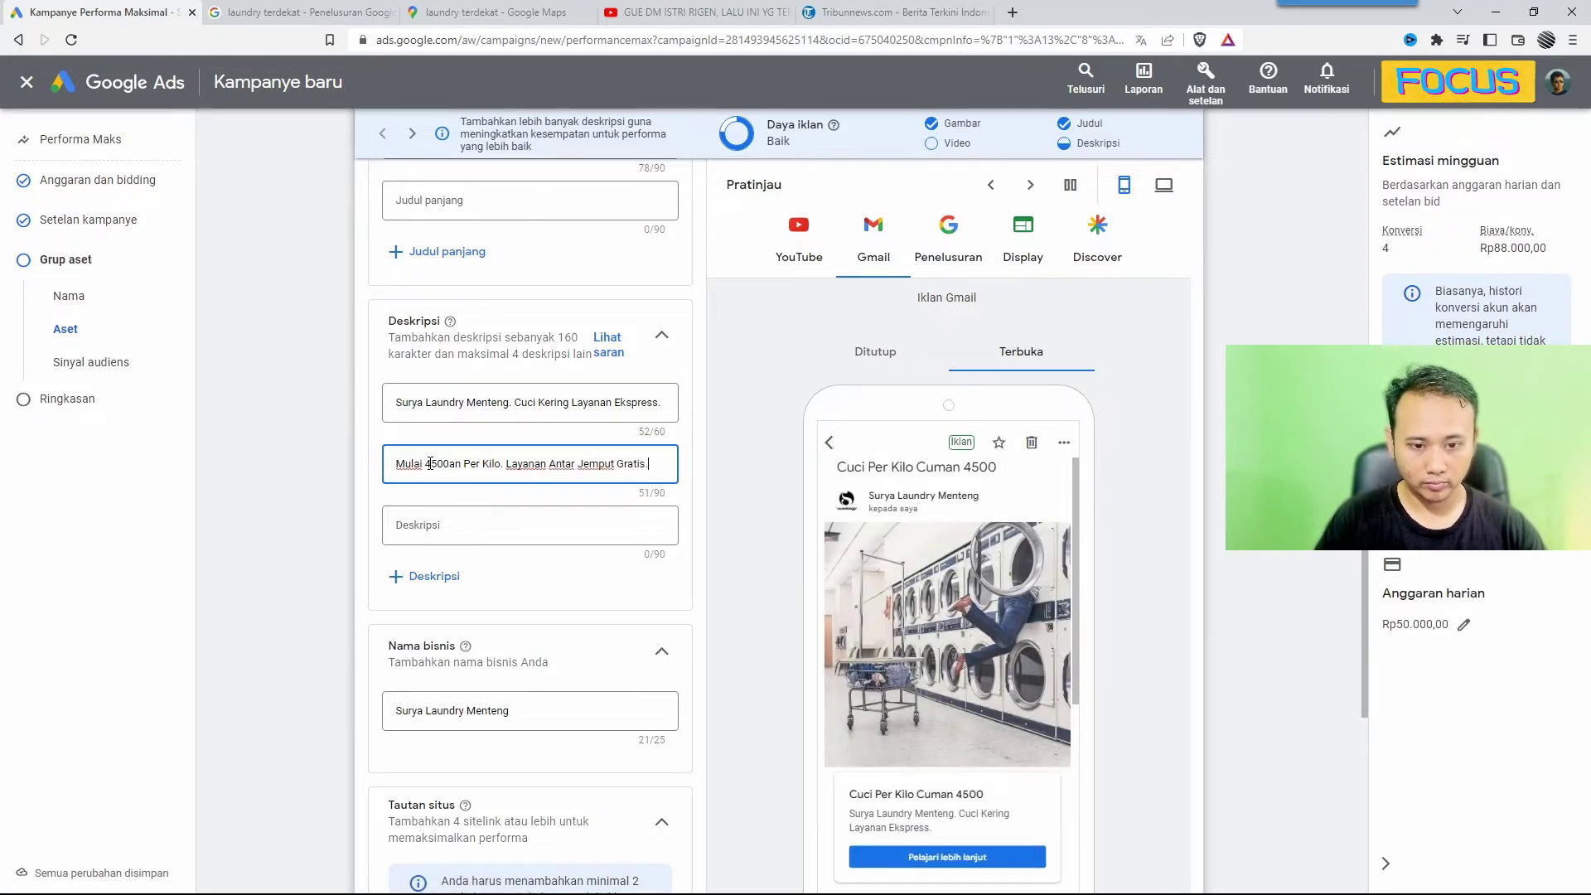
pyautogui.write(' Hubun')
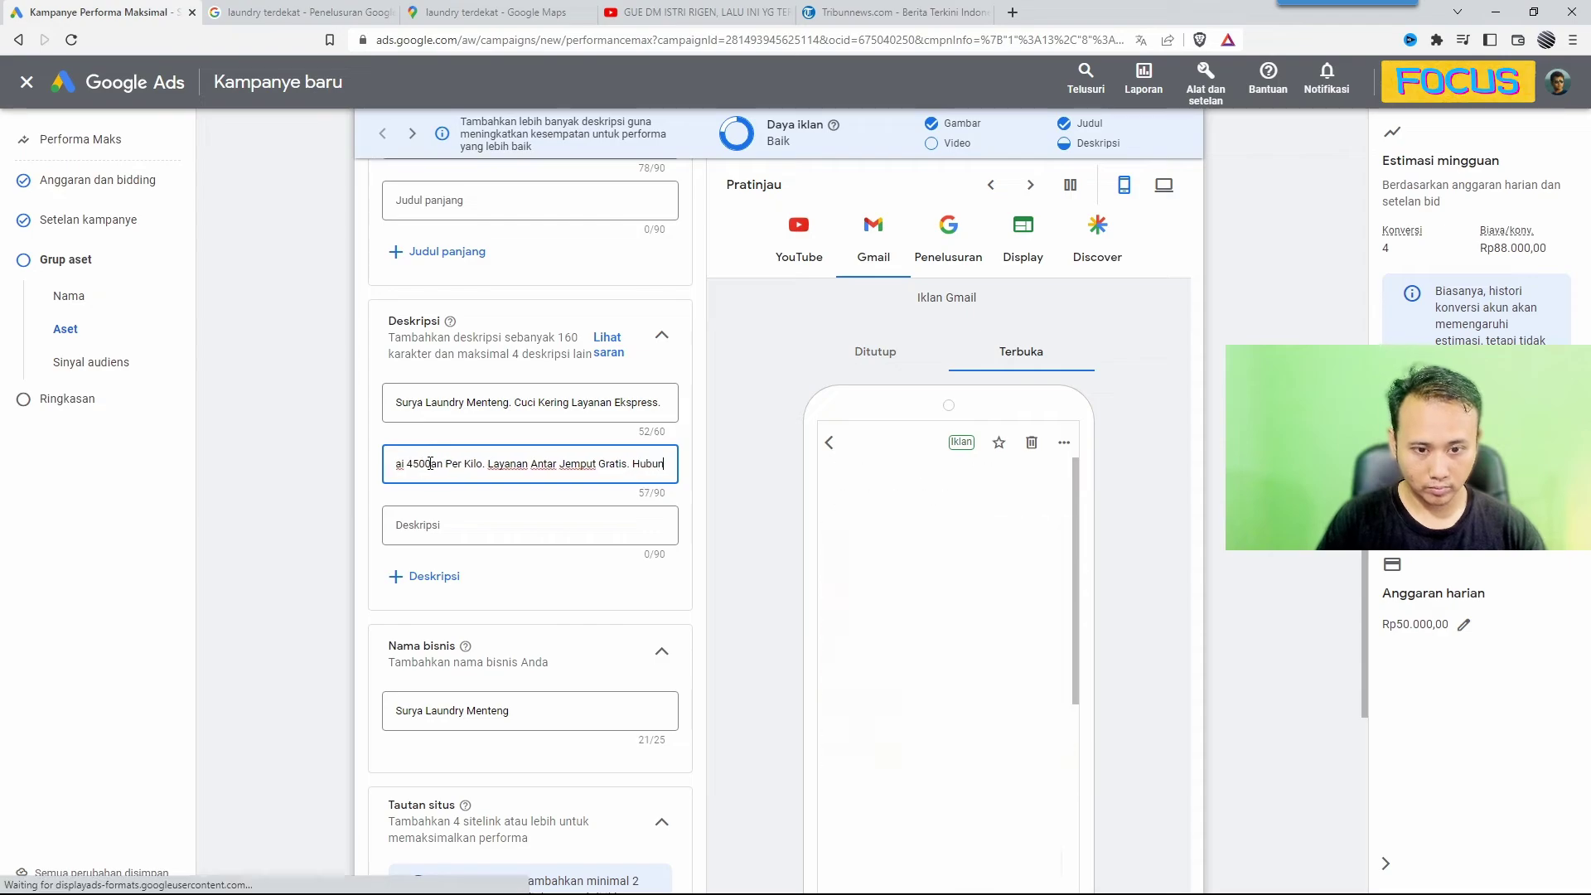
pyautogui.write('gi Kami ')
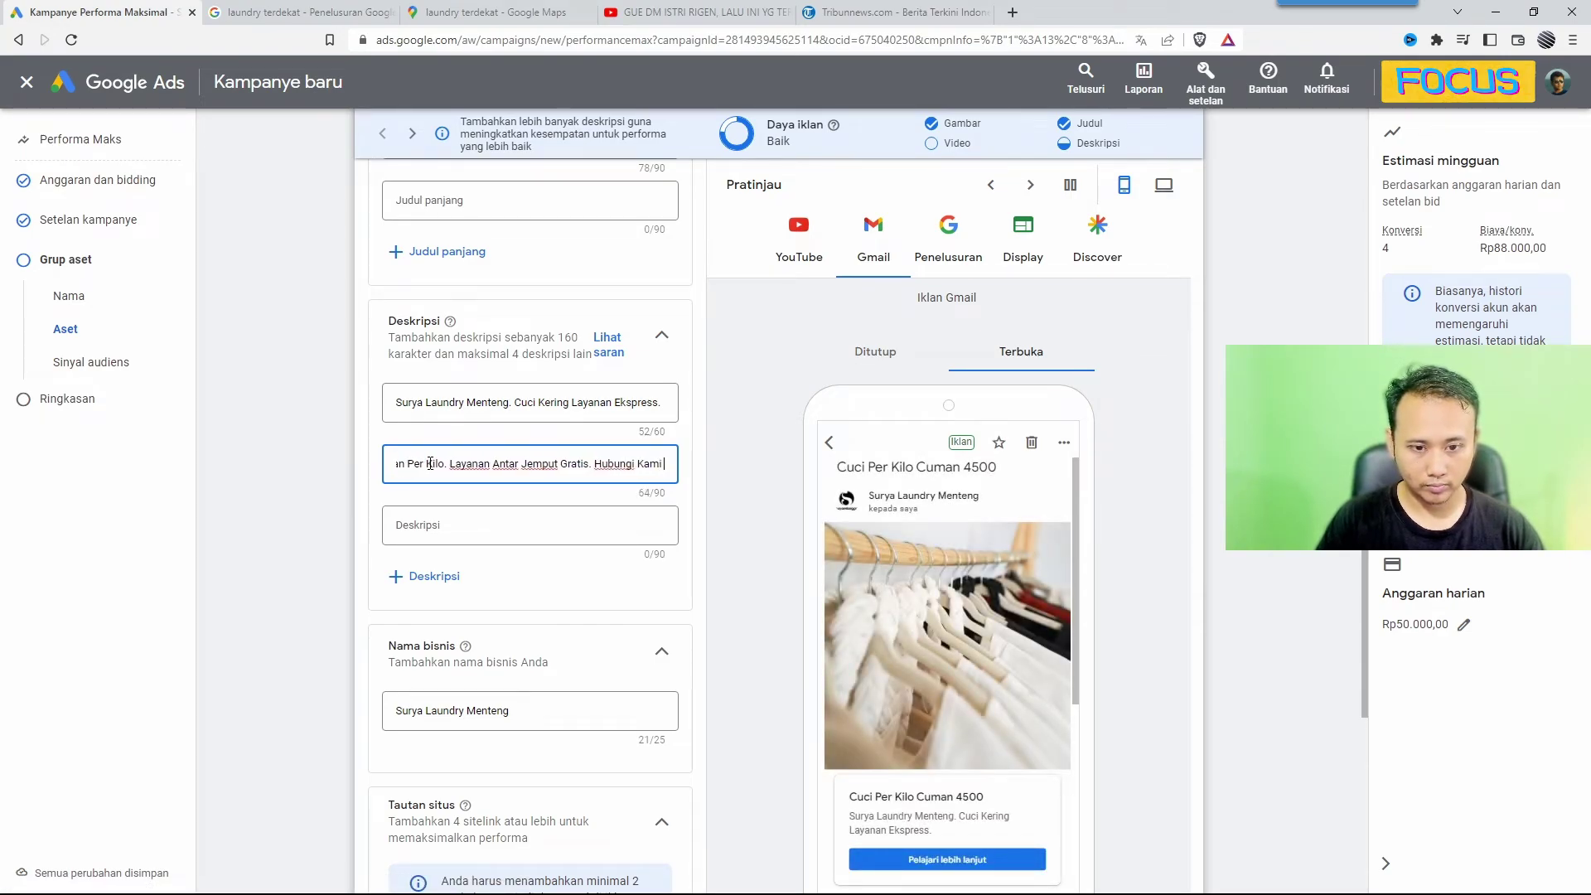
pyautogui.write('Sekarang Juga.')
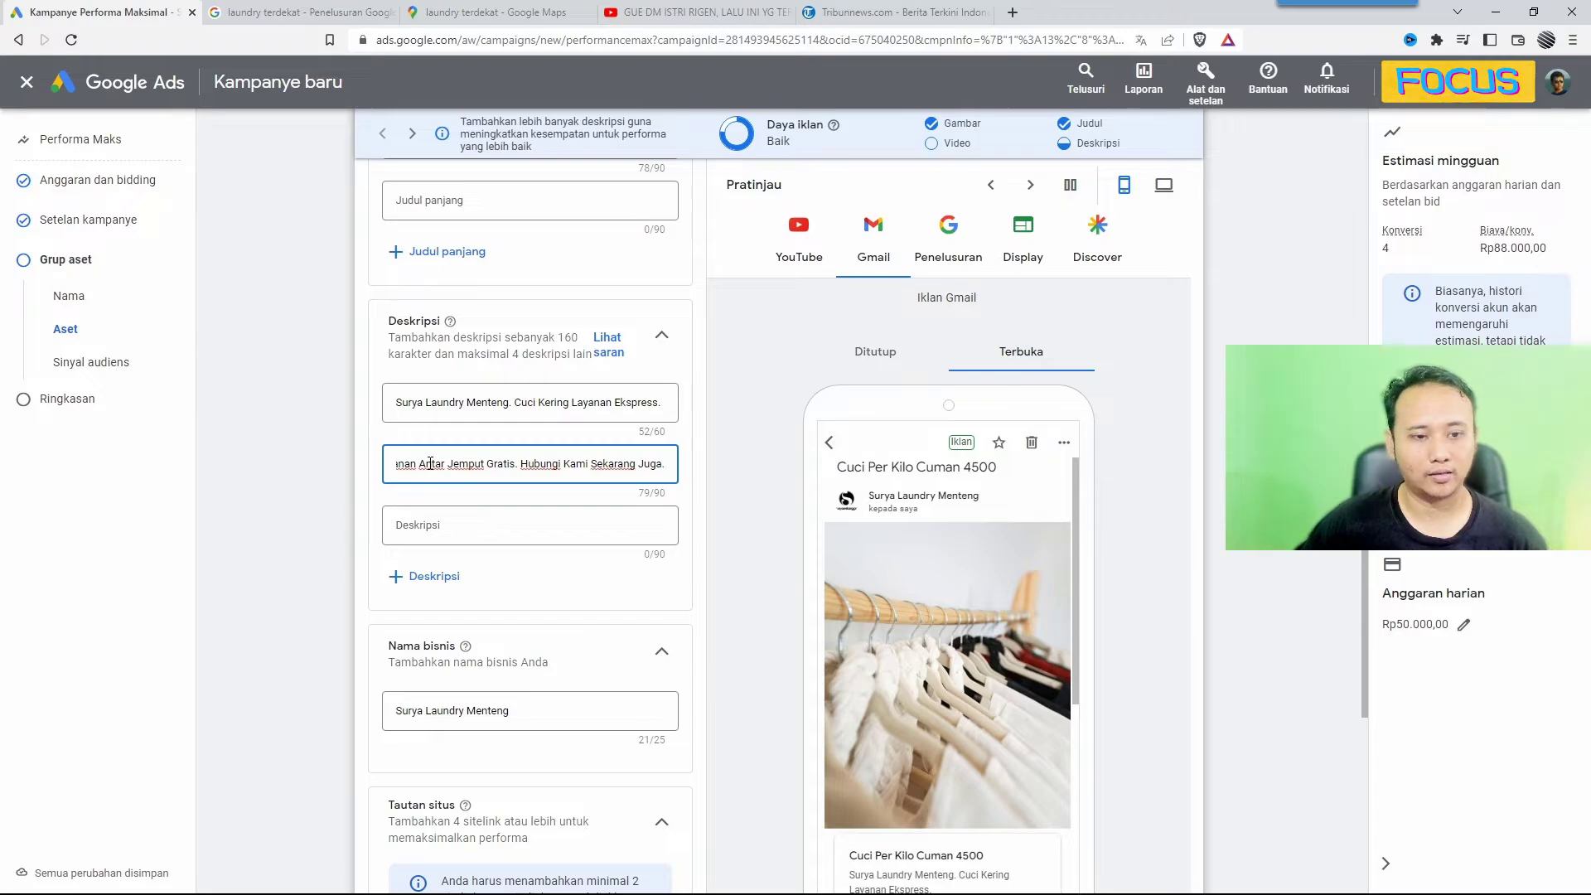
pyautogui.click(315, 478)
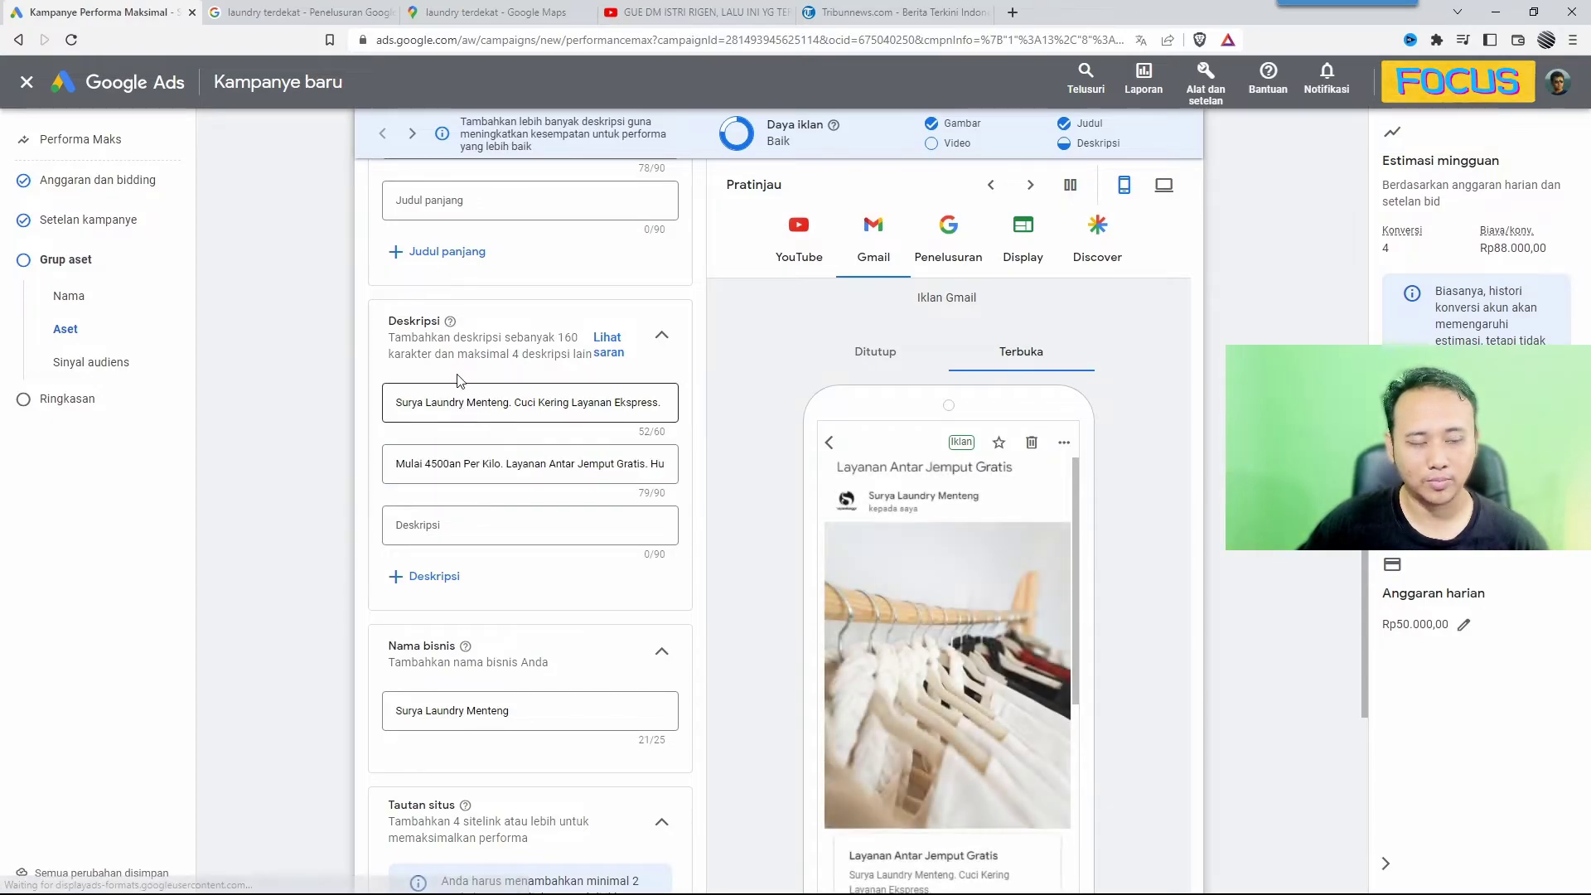
pyautogui.scroll(4, 336, 444)
pyautogui.scroll(1, 311, 439)
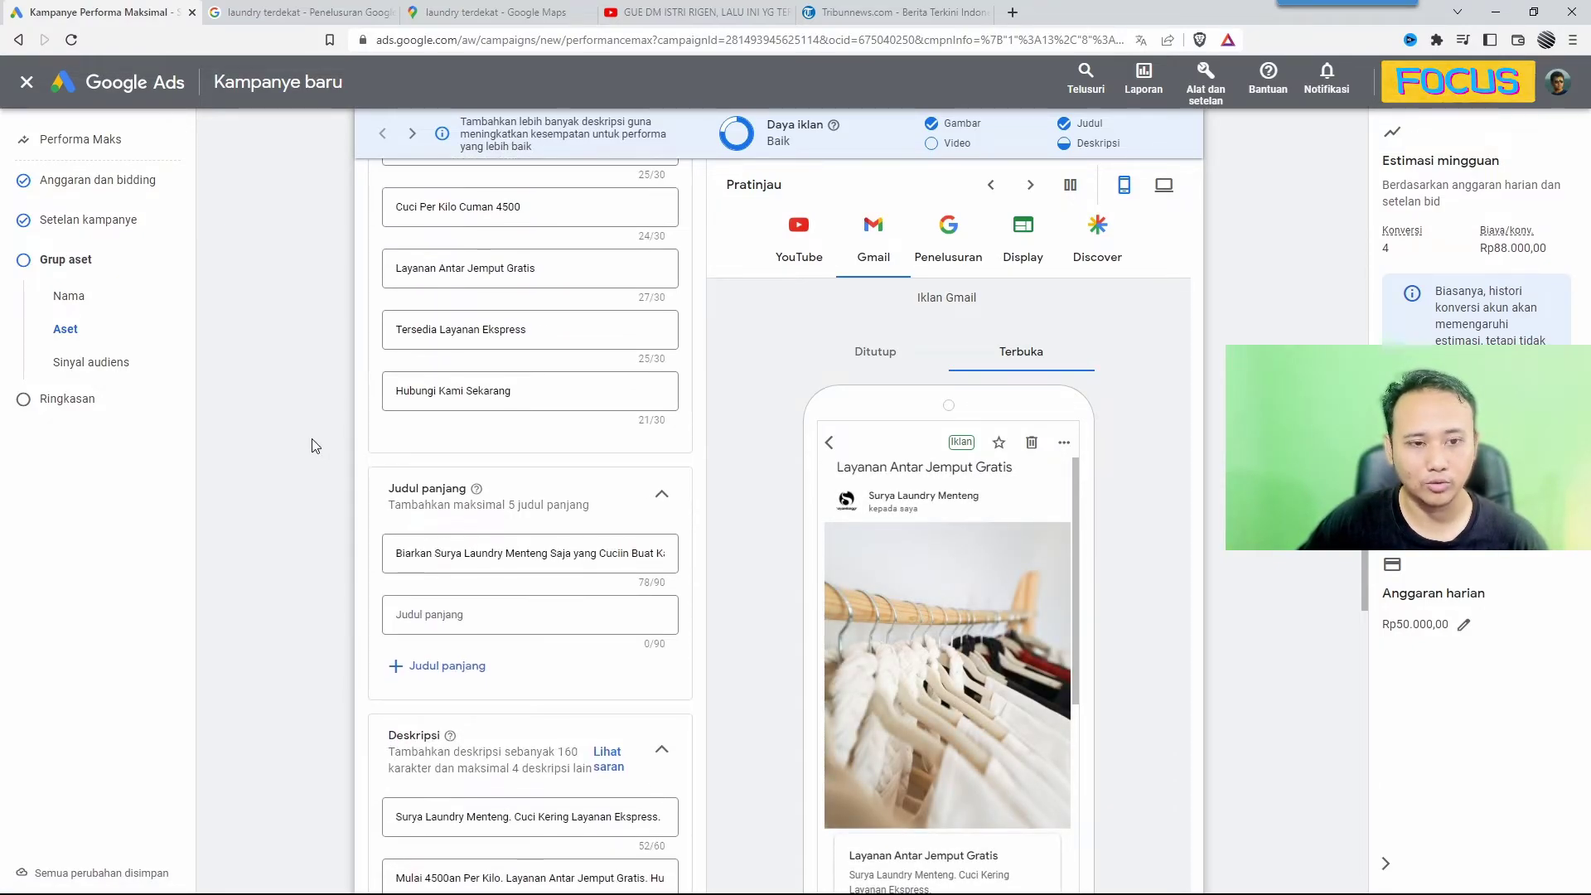
pyautogui.scroll(-3, 312, 439)
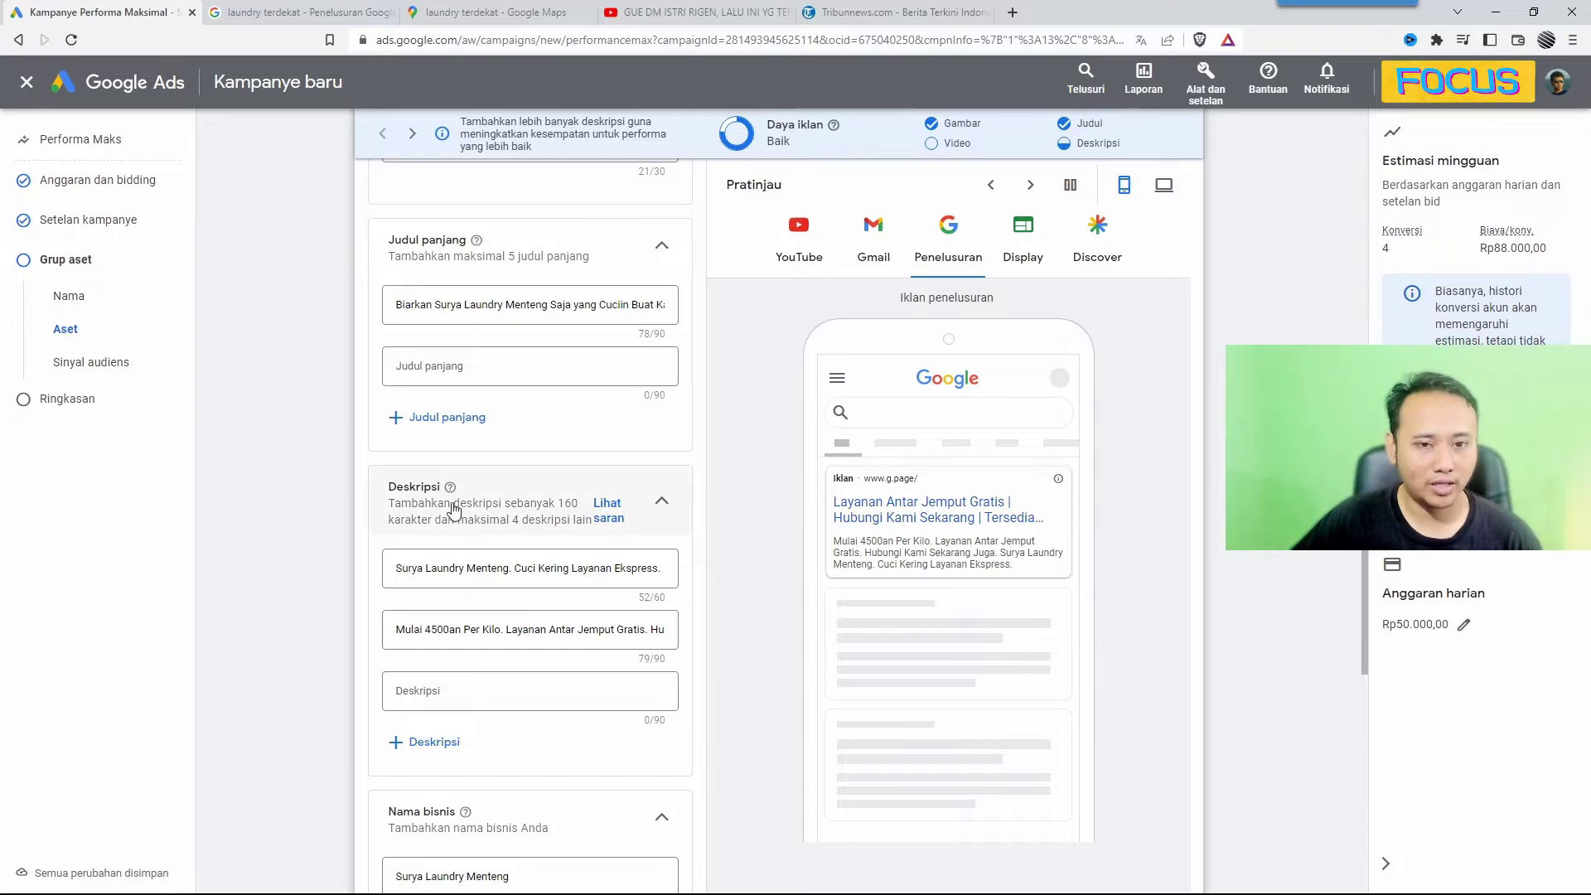
pyautogui.scroll(1, 724, 470)
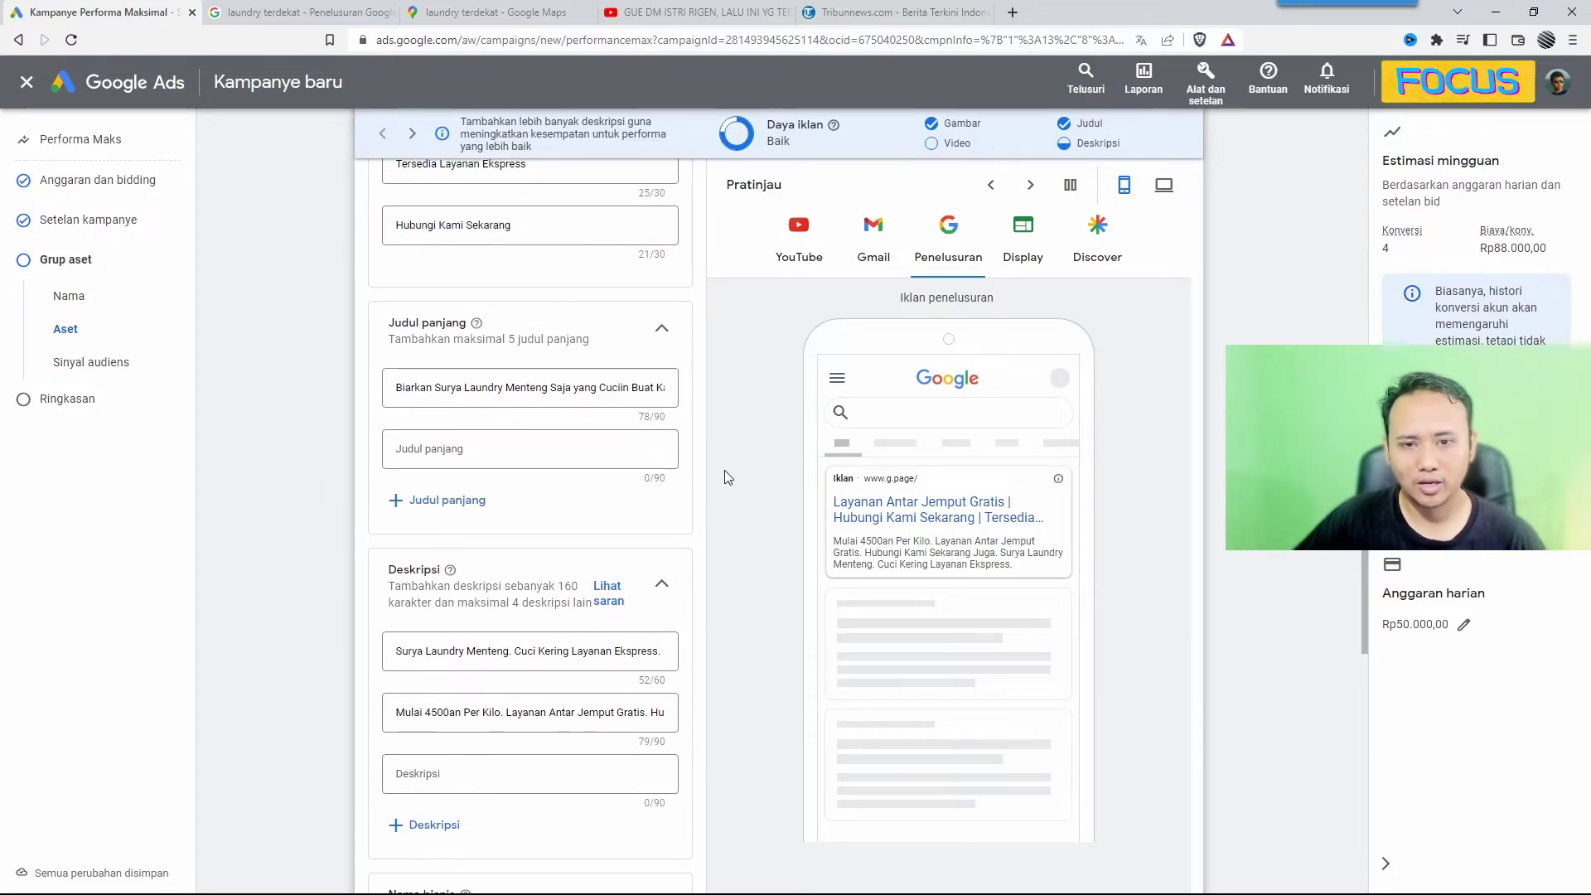
# Step: Preview the ad's YouTube in-feed and Gmail placements on mobile
pyautogui.scroll(2, 724, 470)
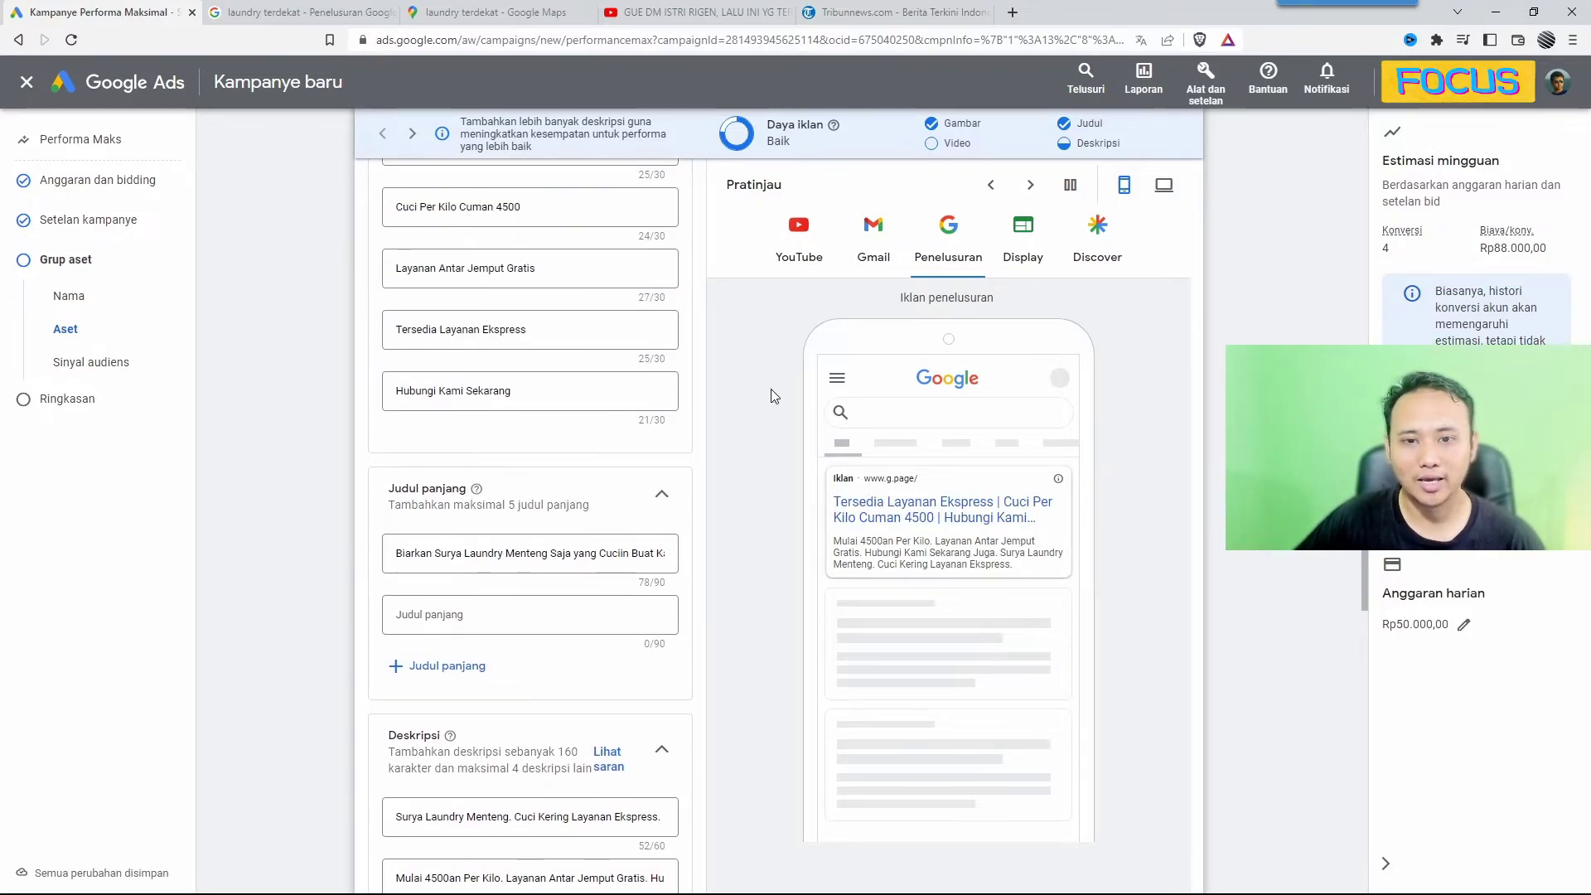
pyautogui.click(800, 253)
pyautogui.scroll(-1, 801, 424)
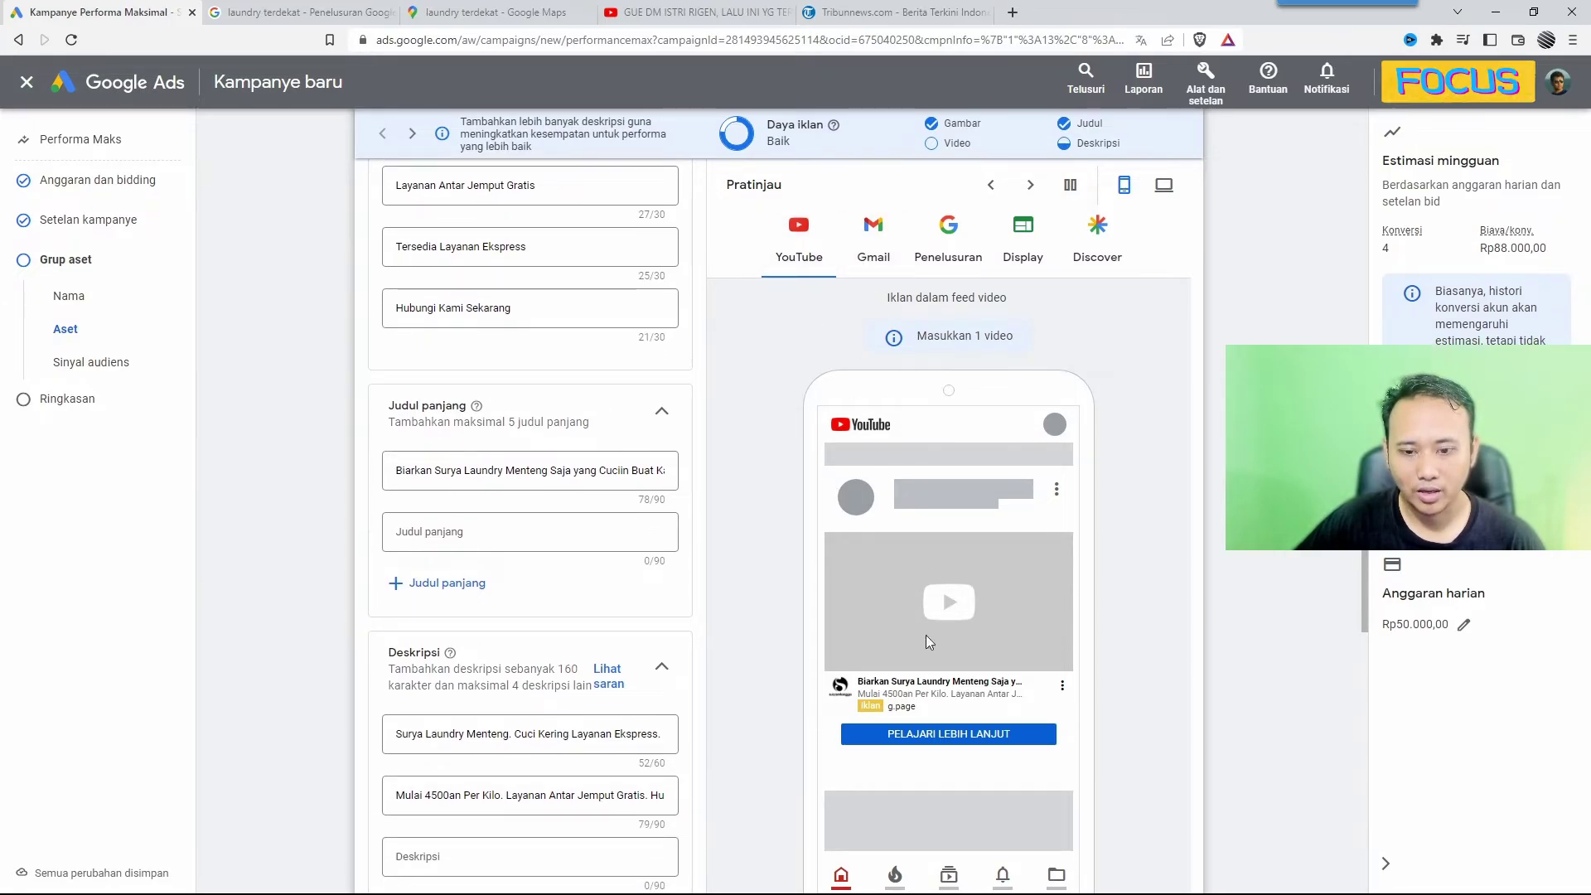
pyautogui.scroll(-2, 944, 464)
pyautogui.scroll(2, 1068, 302)
pyautogui.click(1029, 186)
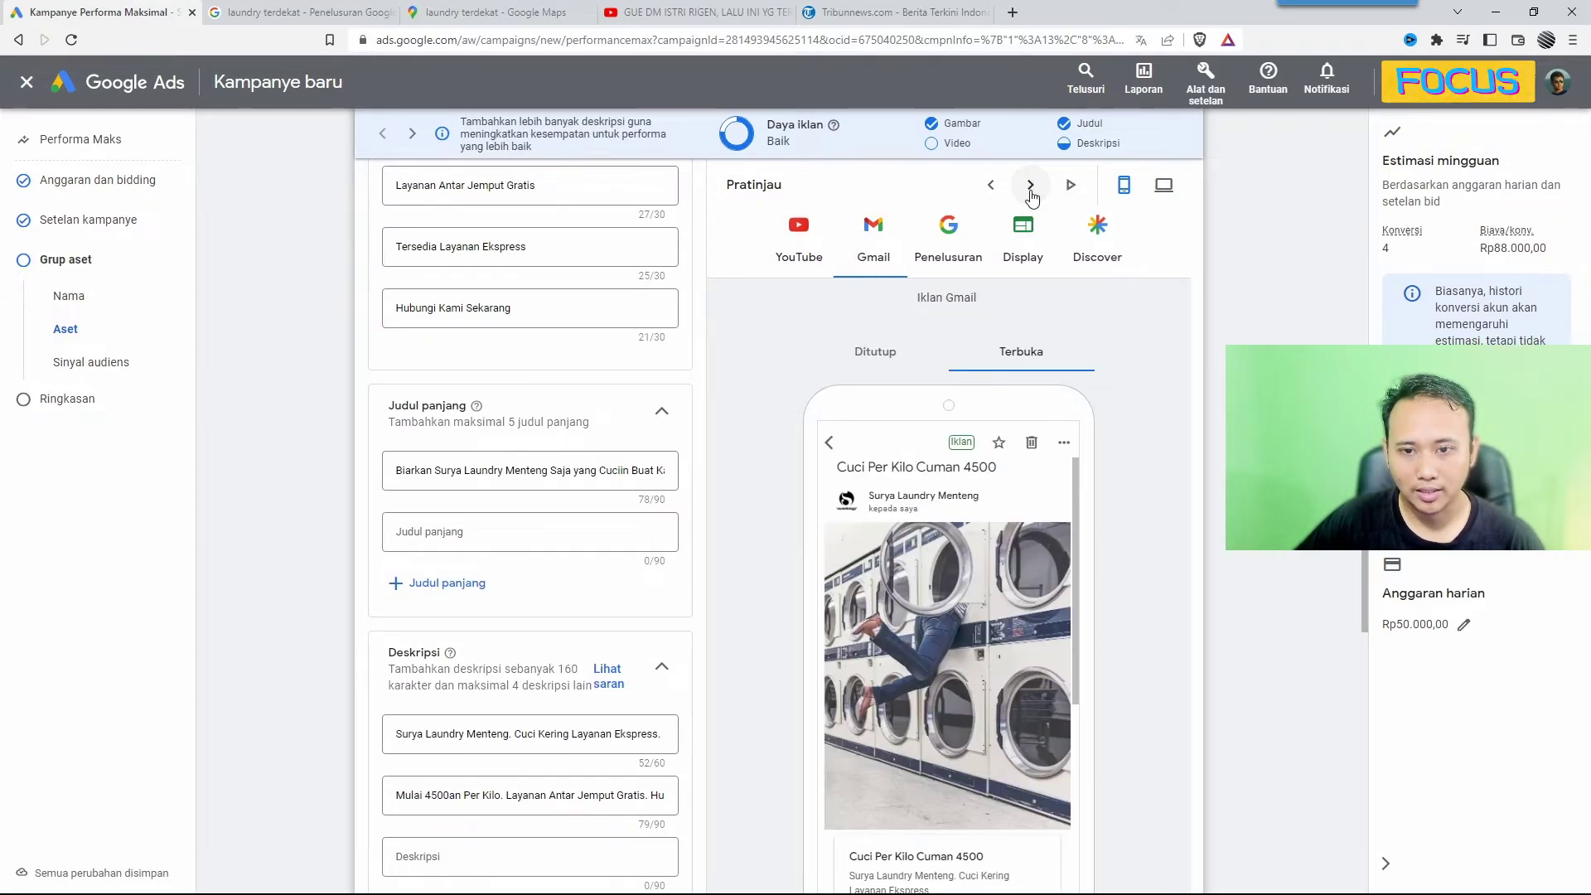
pyautogui.scroll(-1, 903, 566)
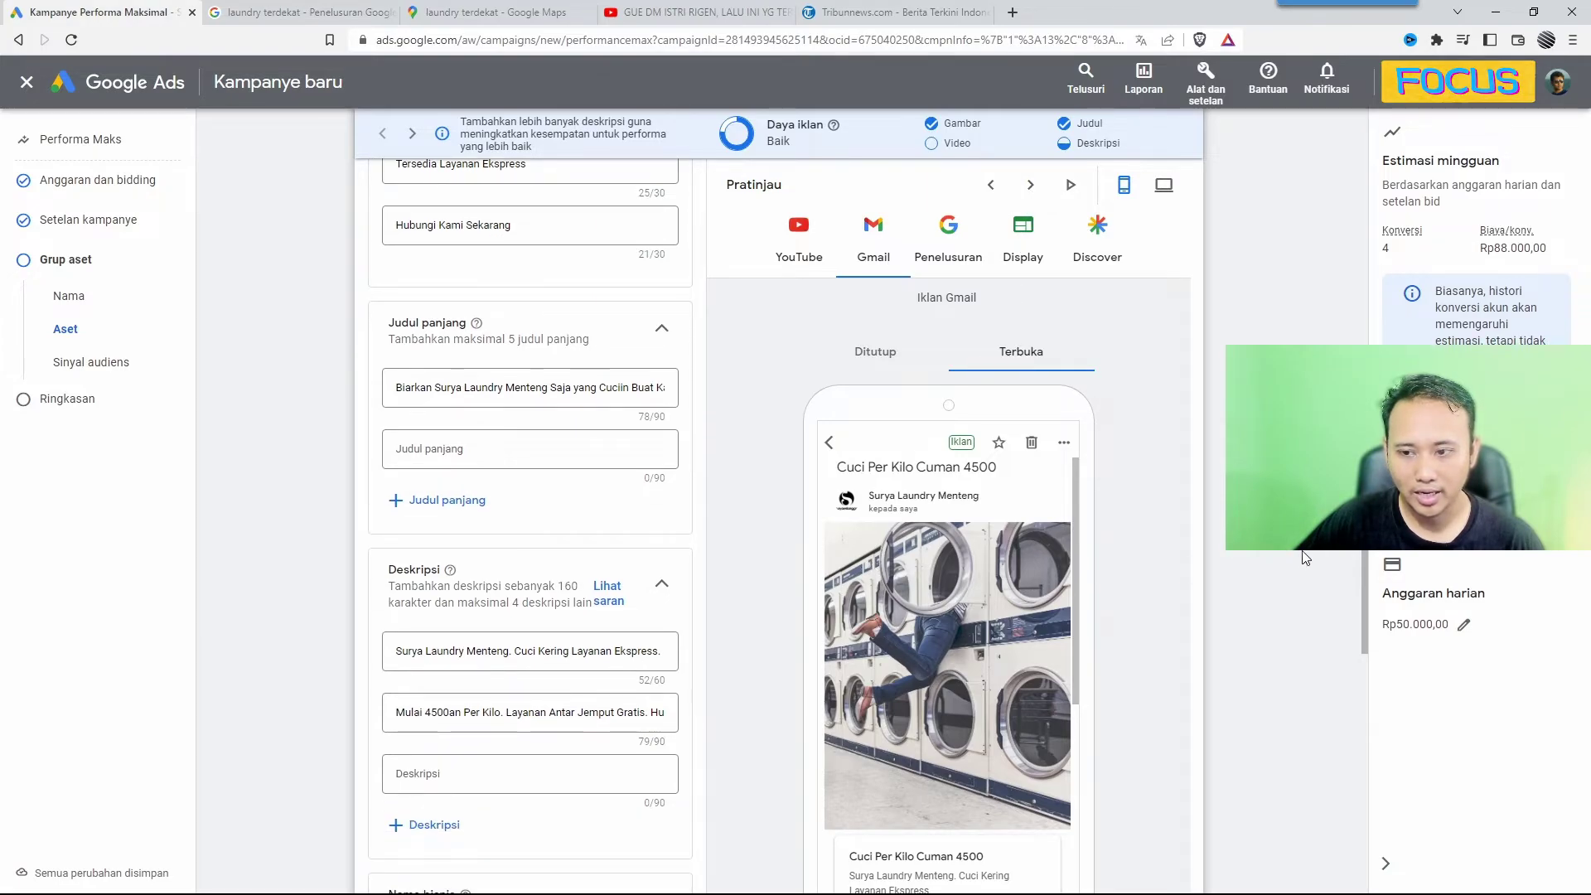
pyautogui.scroll(-10, 1305, 557)
pyautogui.scroll(4, 1284, 580)
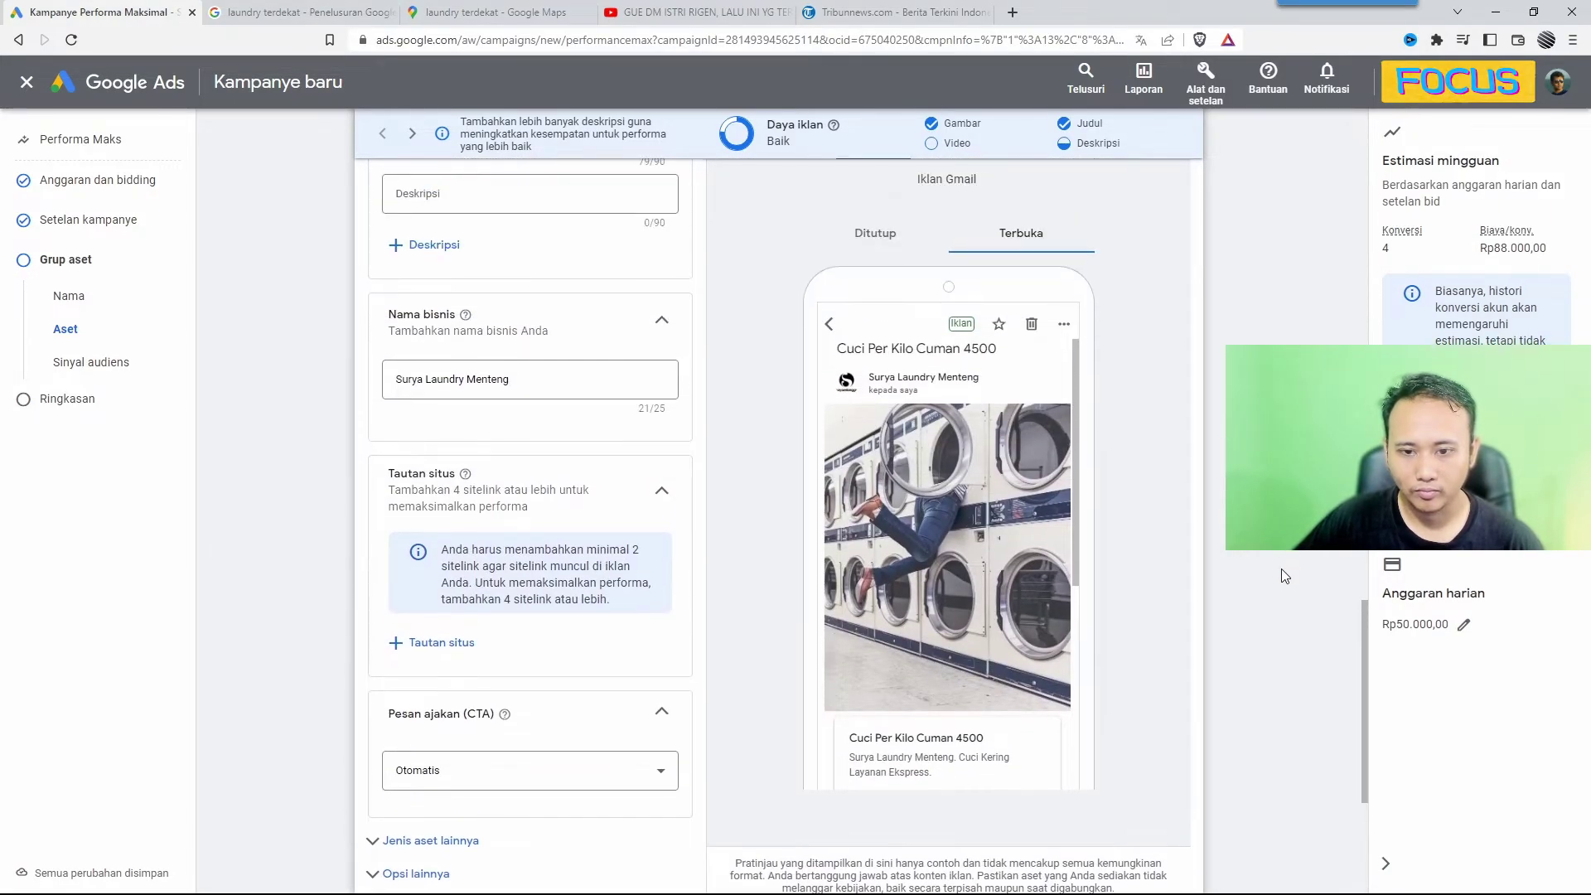
# Step: Zoom the page out to 80%, preview the Search ad, and compare it with the Google results page for "laundry terdekat"
pyautogui.hotkey('ctrl', '-')
pyautogui.hotkey('ctrl', '-')
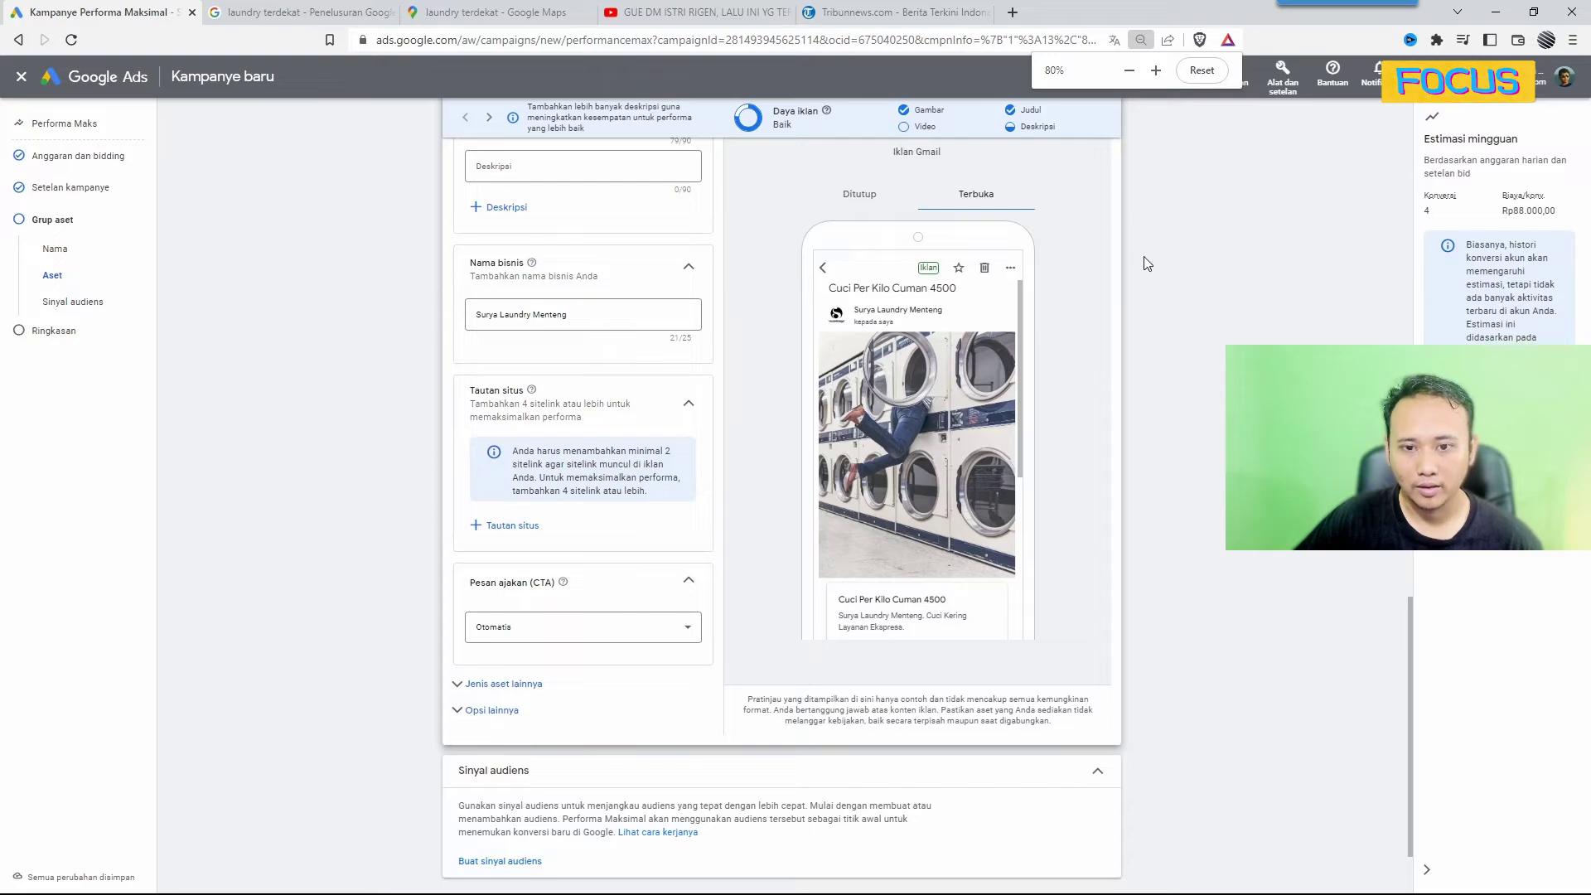
pyautogui.scroll(2, 1147, 263)
pyautogui.click(918, 202)
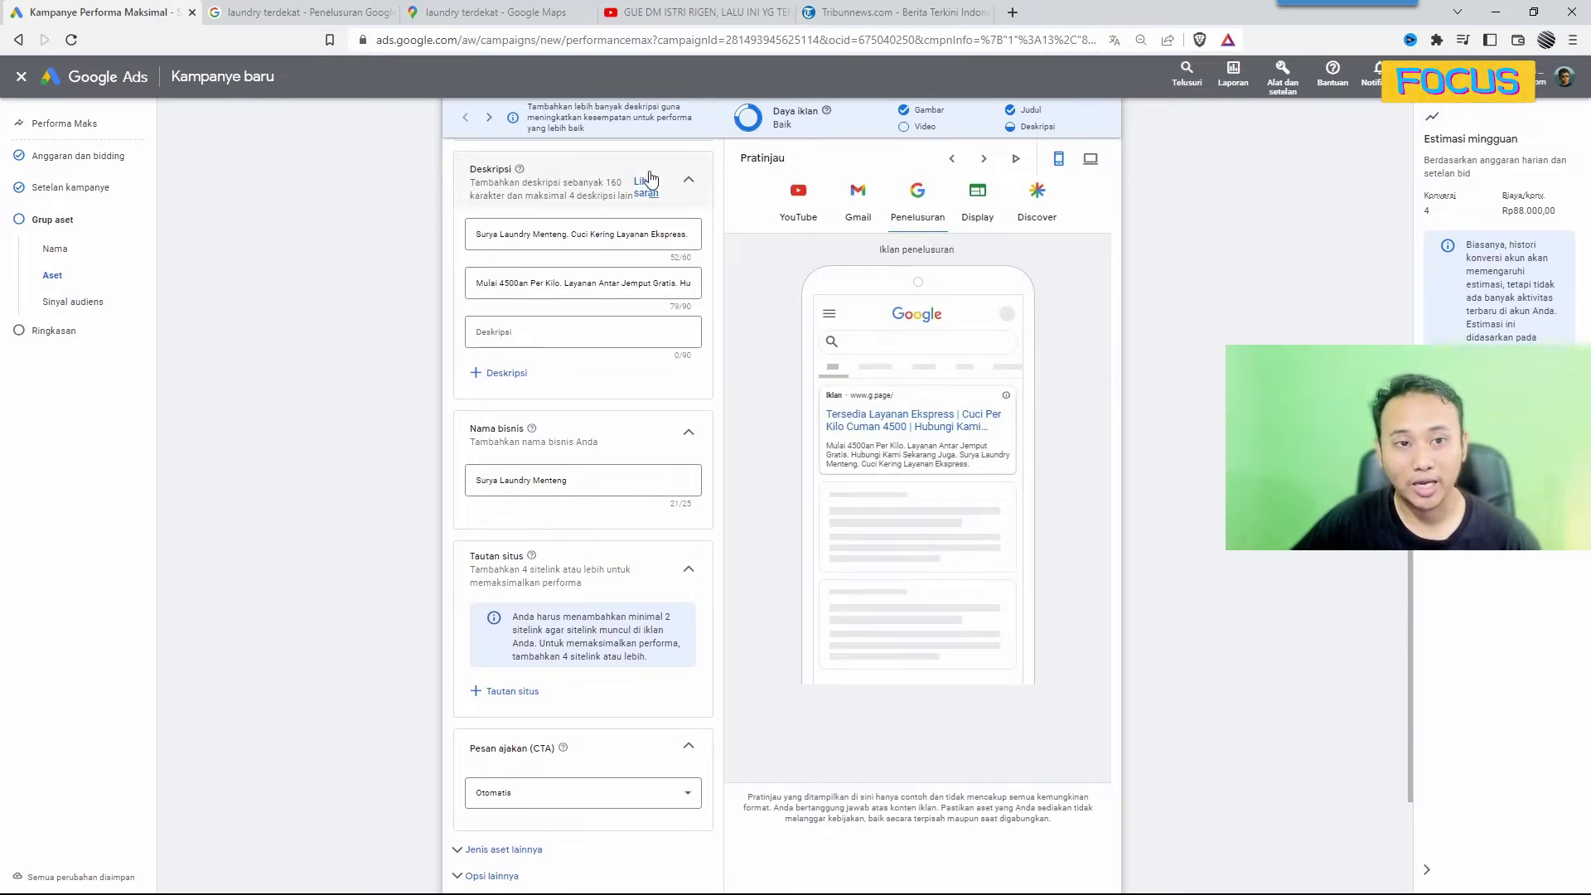
pyautogui.click(299, 11)
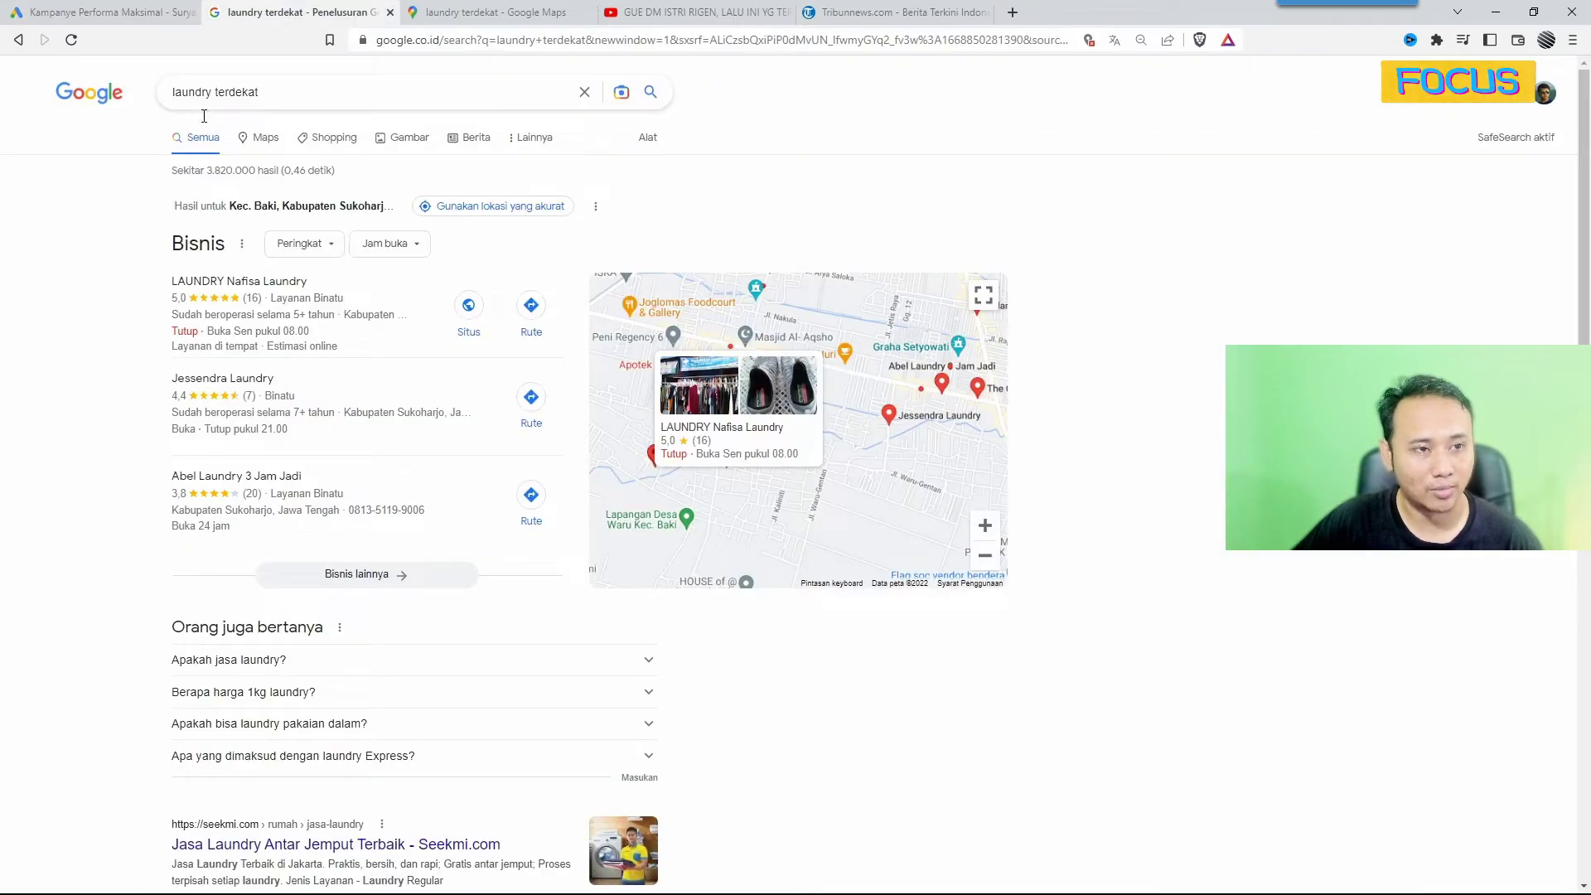
pyautogui.click(125, 13)
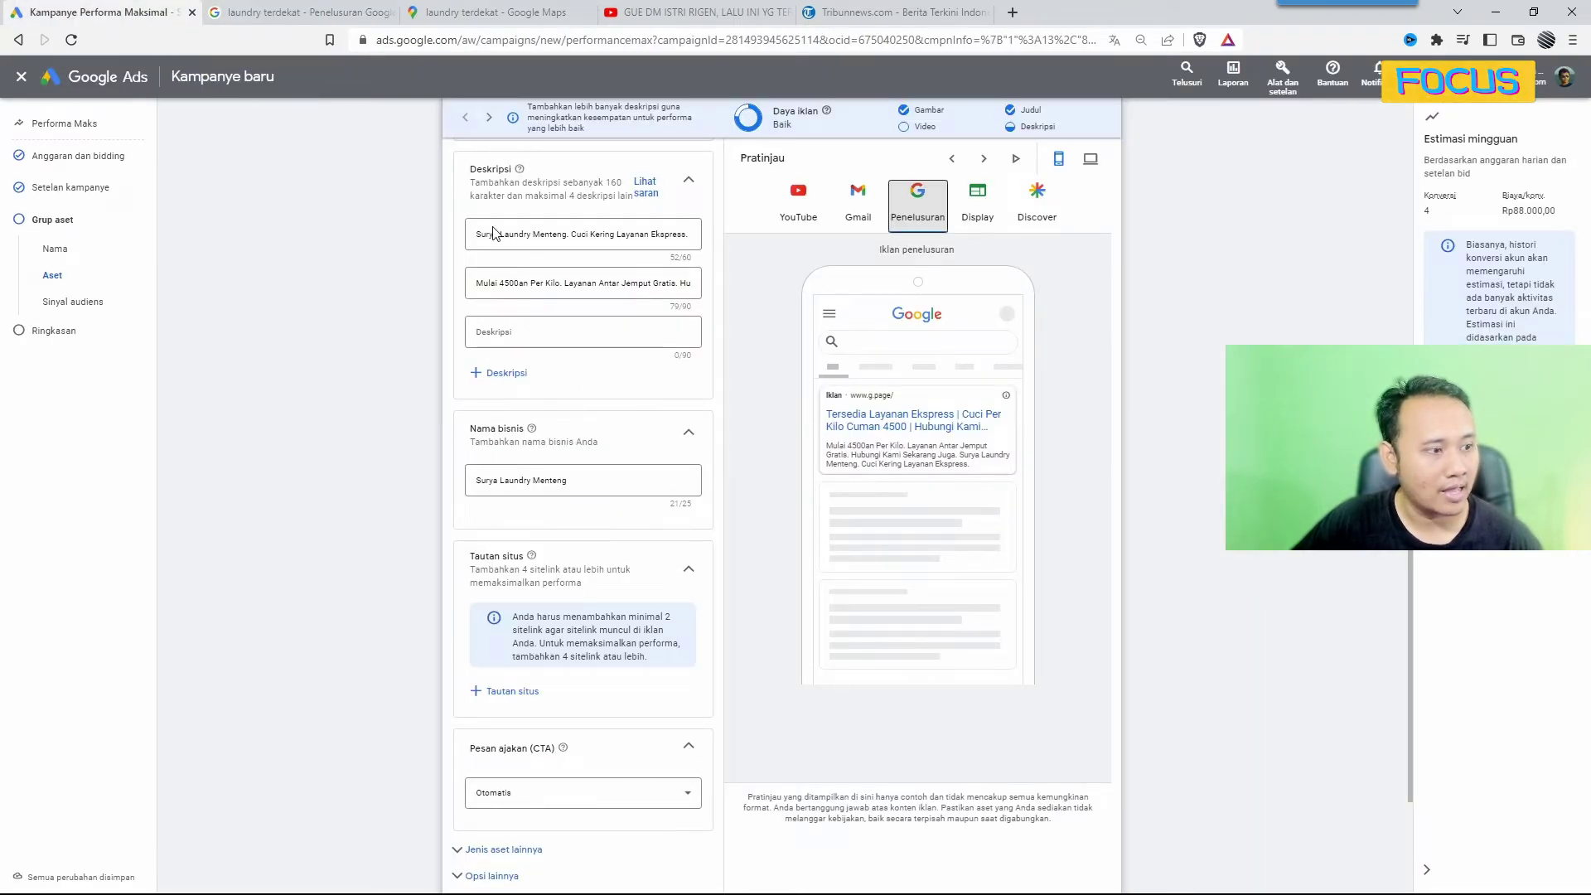
# Step: Preview the Display placement and examine the banner ads on the Tribunnews.com home page as a real example, dismissing its pop-ups
pyautogui.click(981, 213)
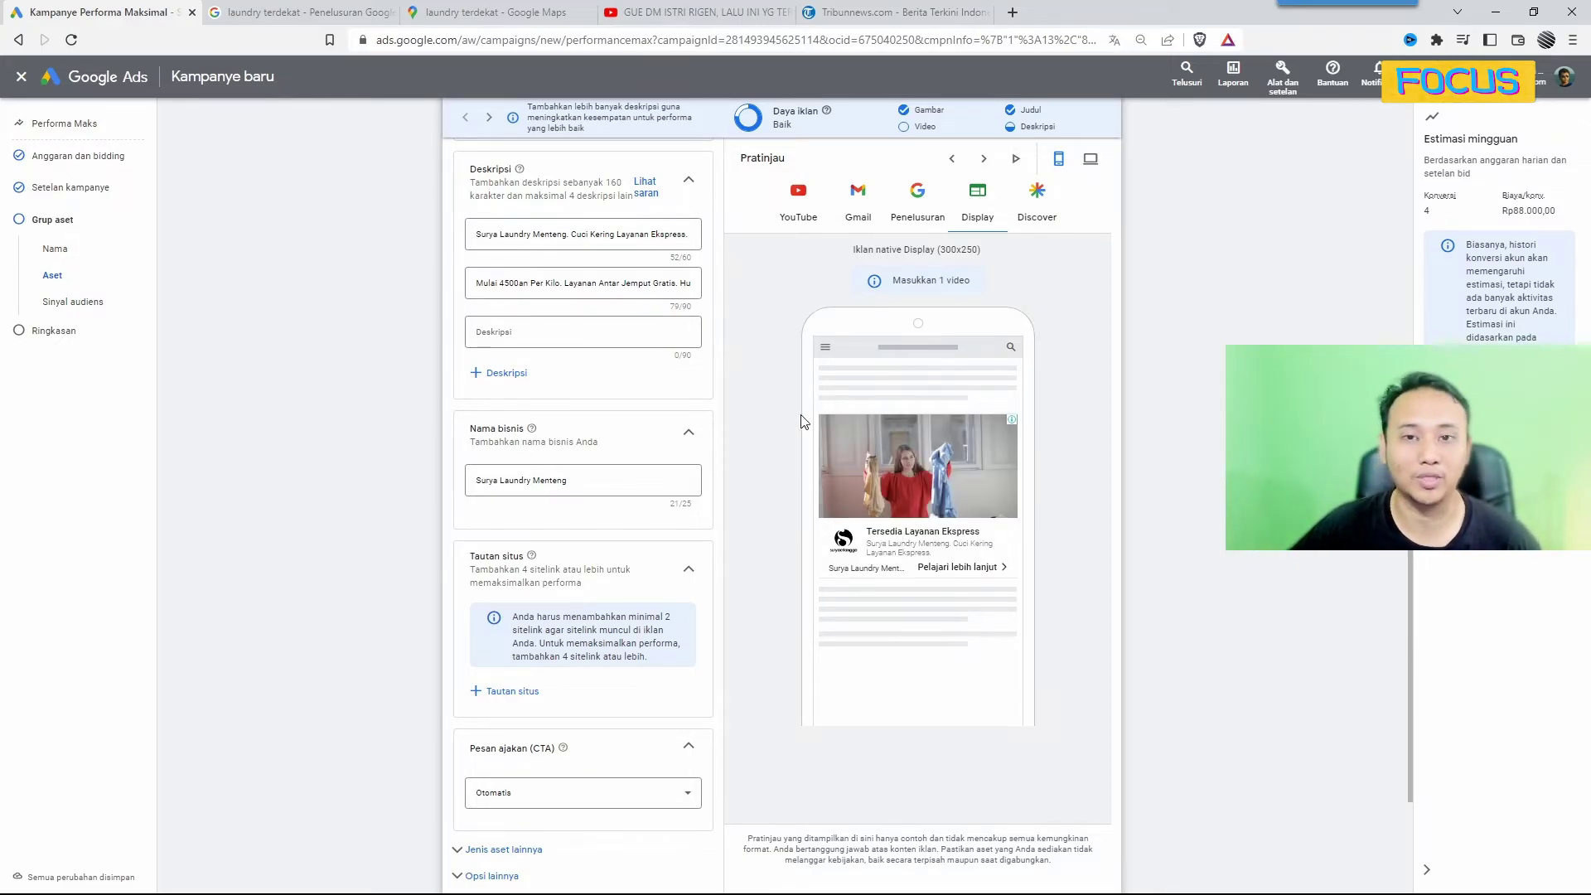
pyautogui.click(890, 13)
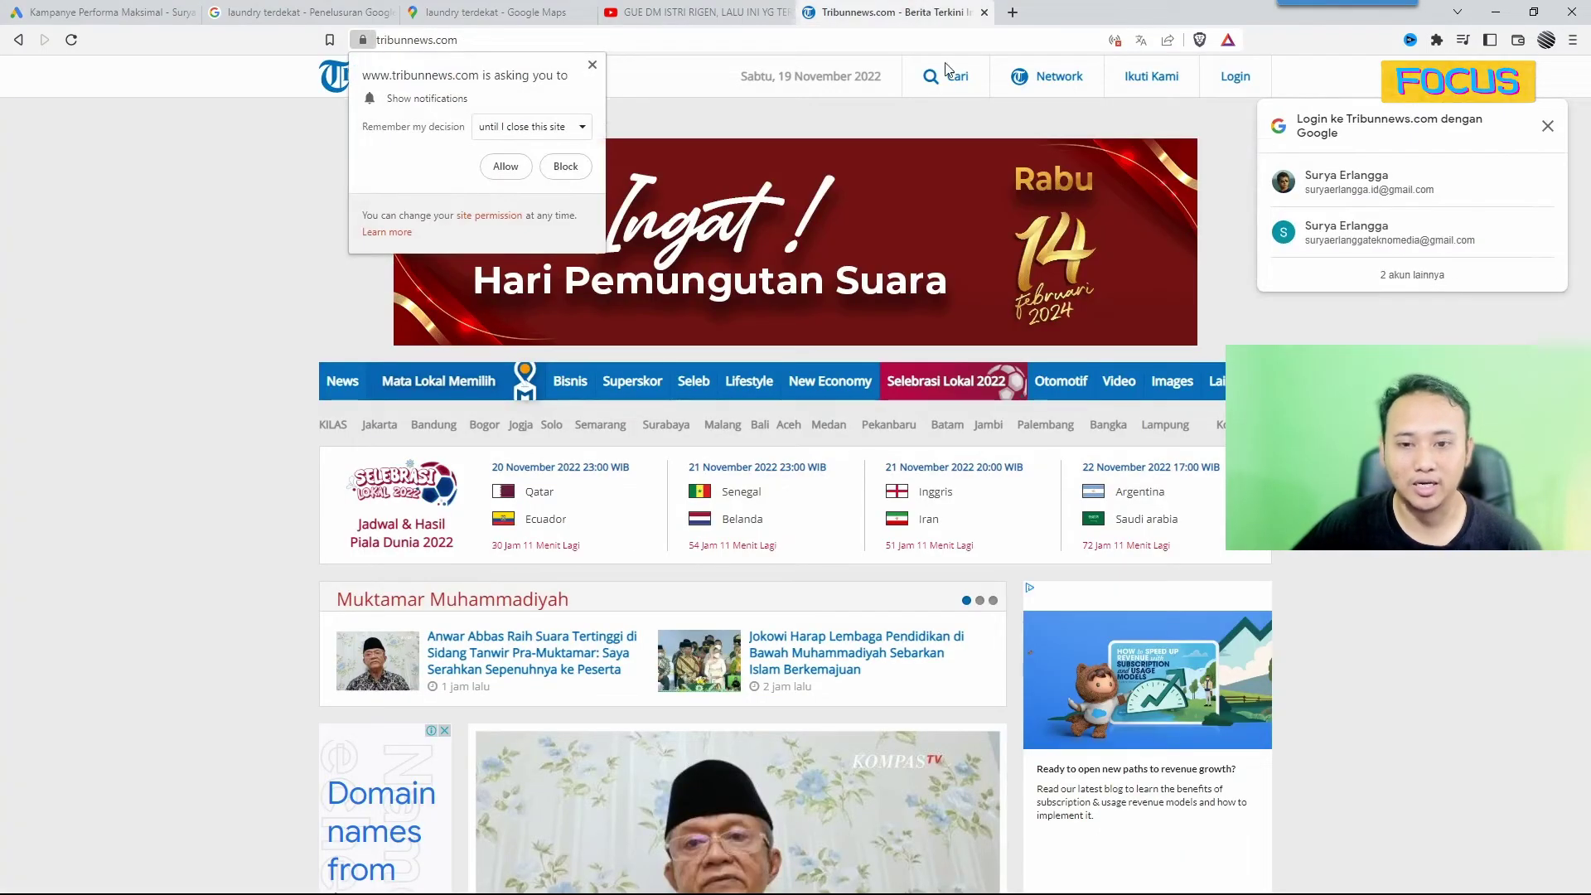
pyautogui.click(591, 64)
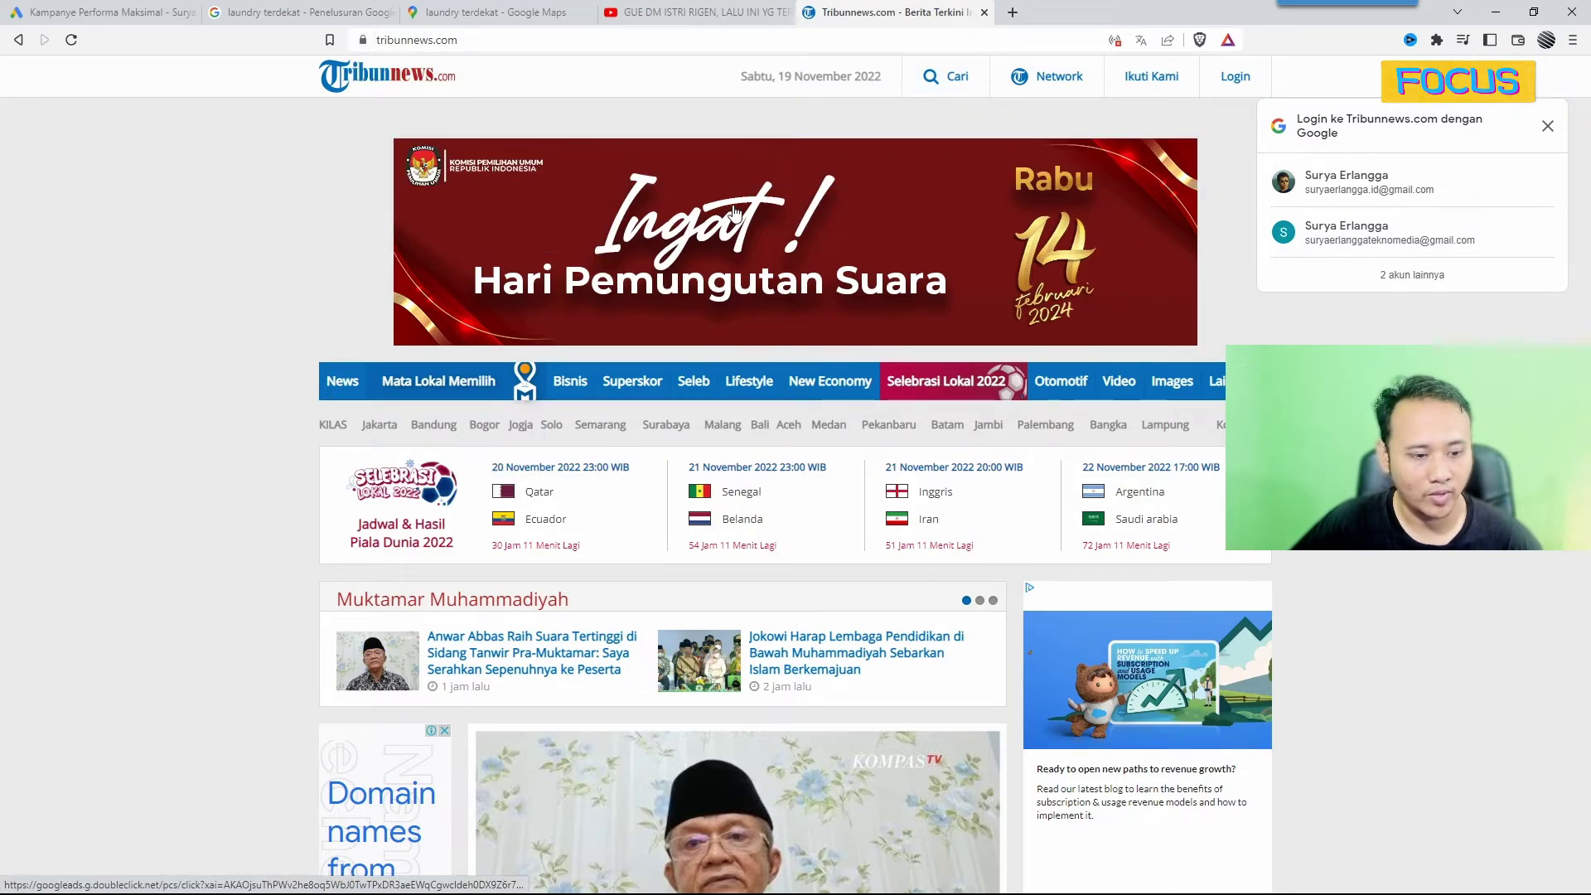
pyautogui.scroll(-2, 784, 253)
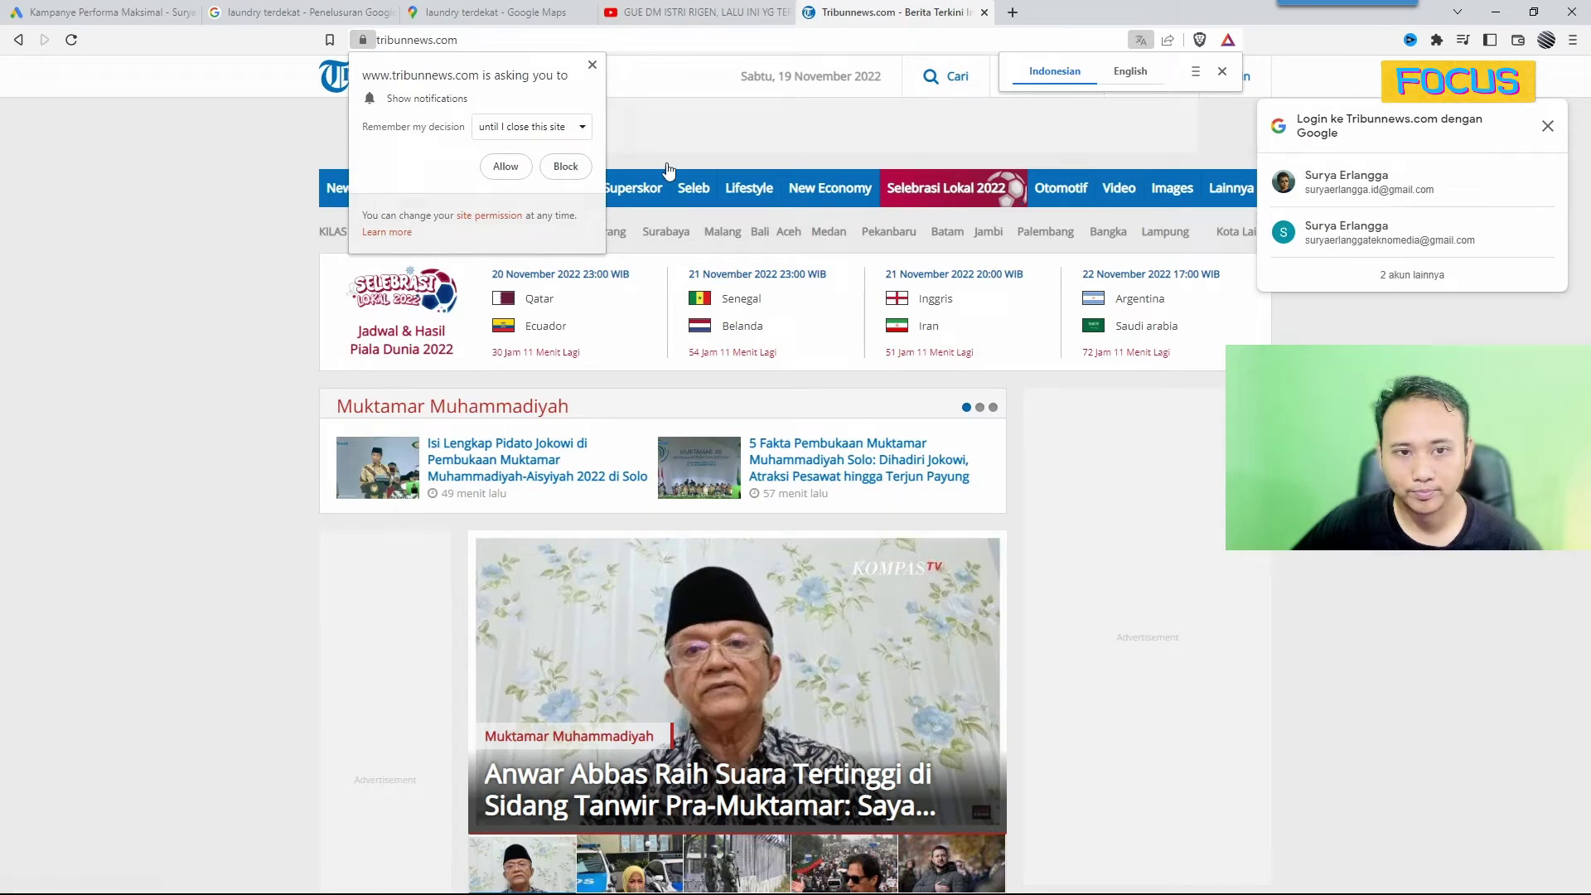
pyautogui.click(591, 65)
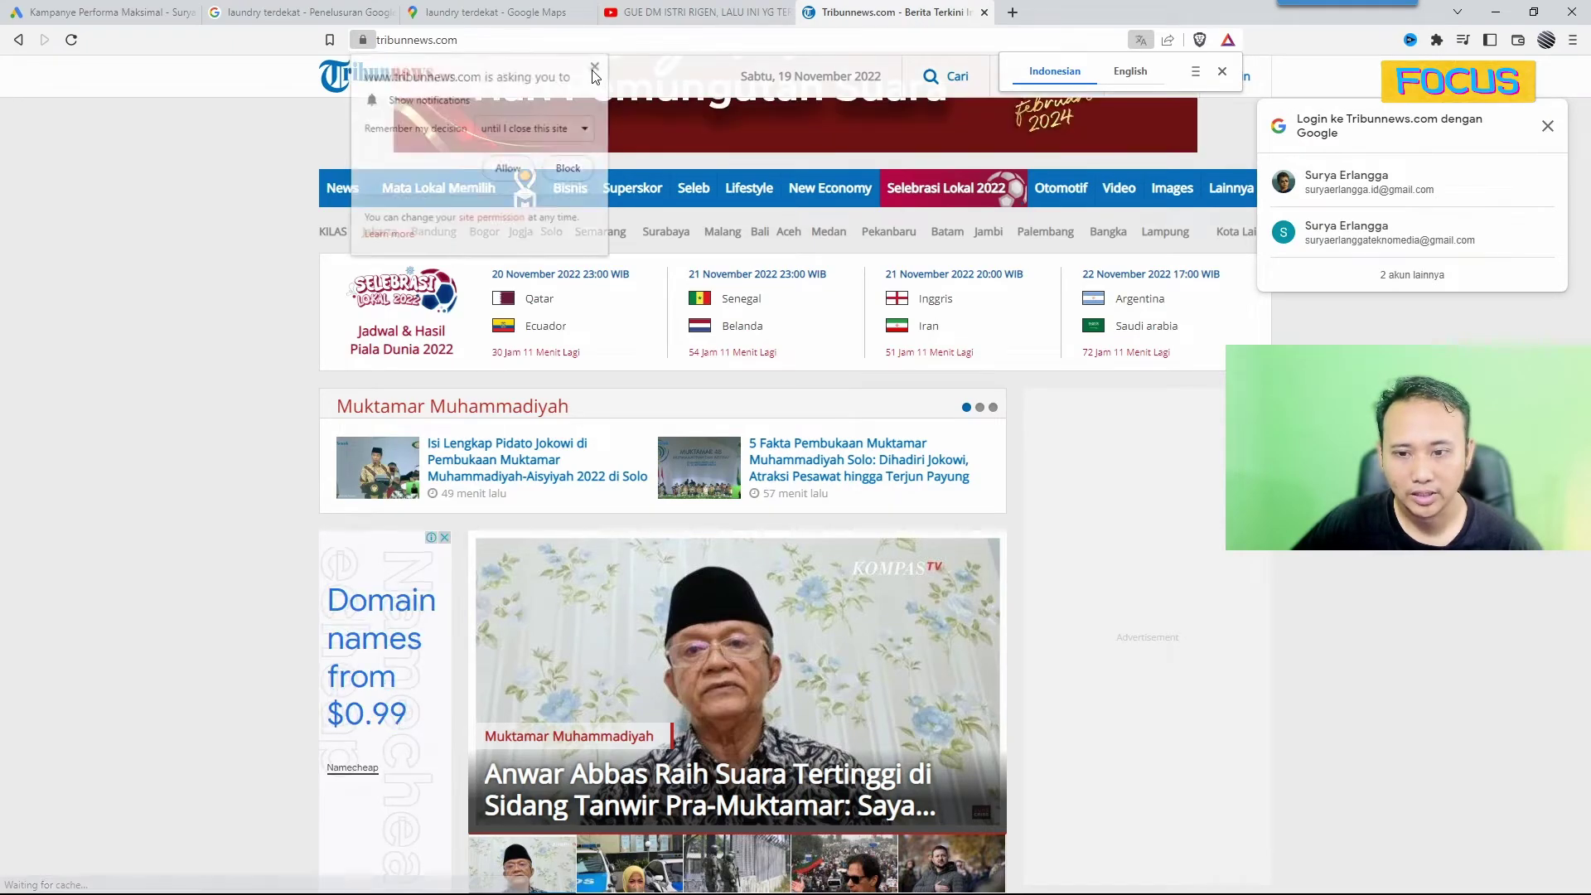
pyautogui.click(1548, 126)
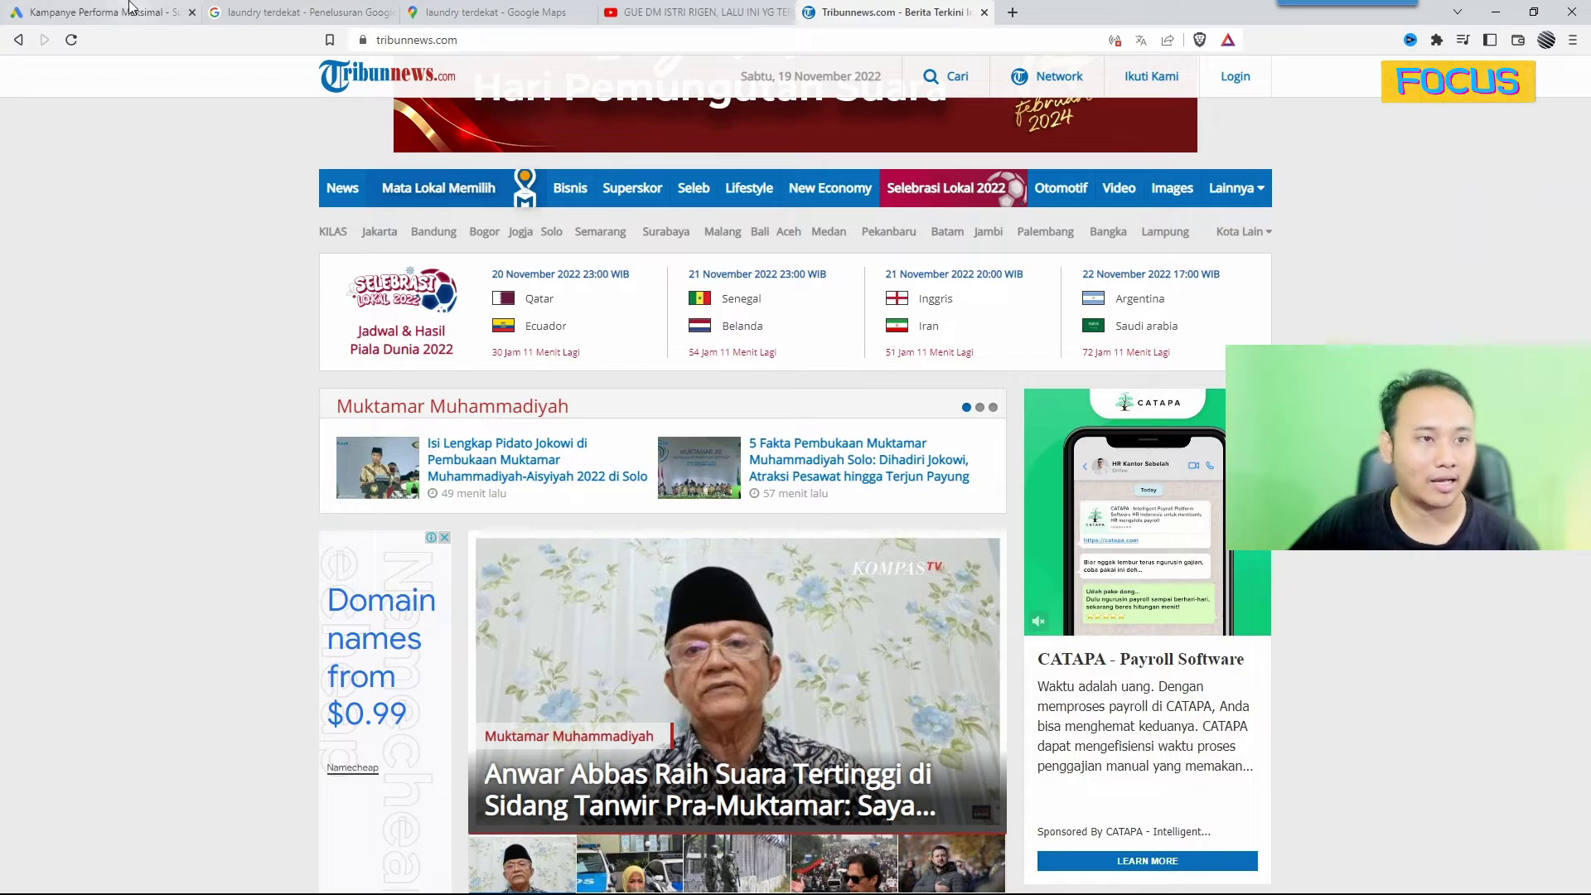
pyautogui.click(104, 12)
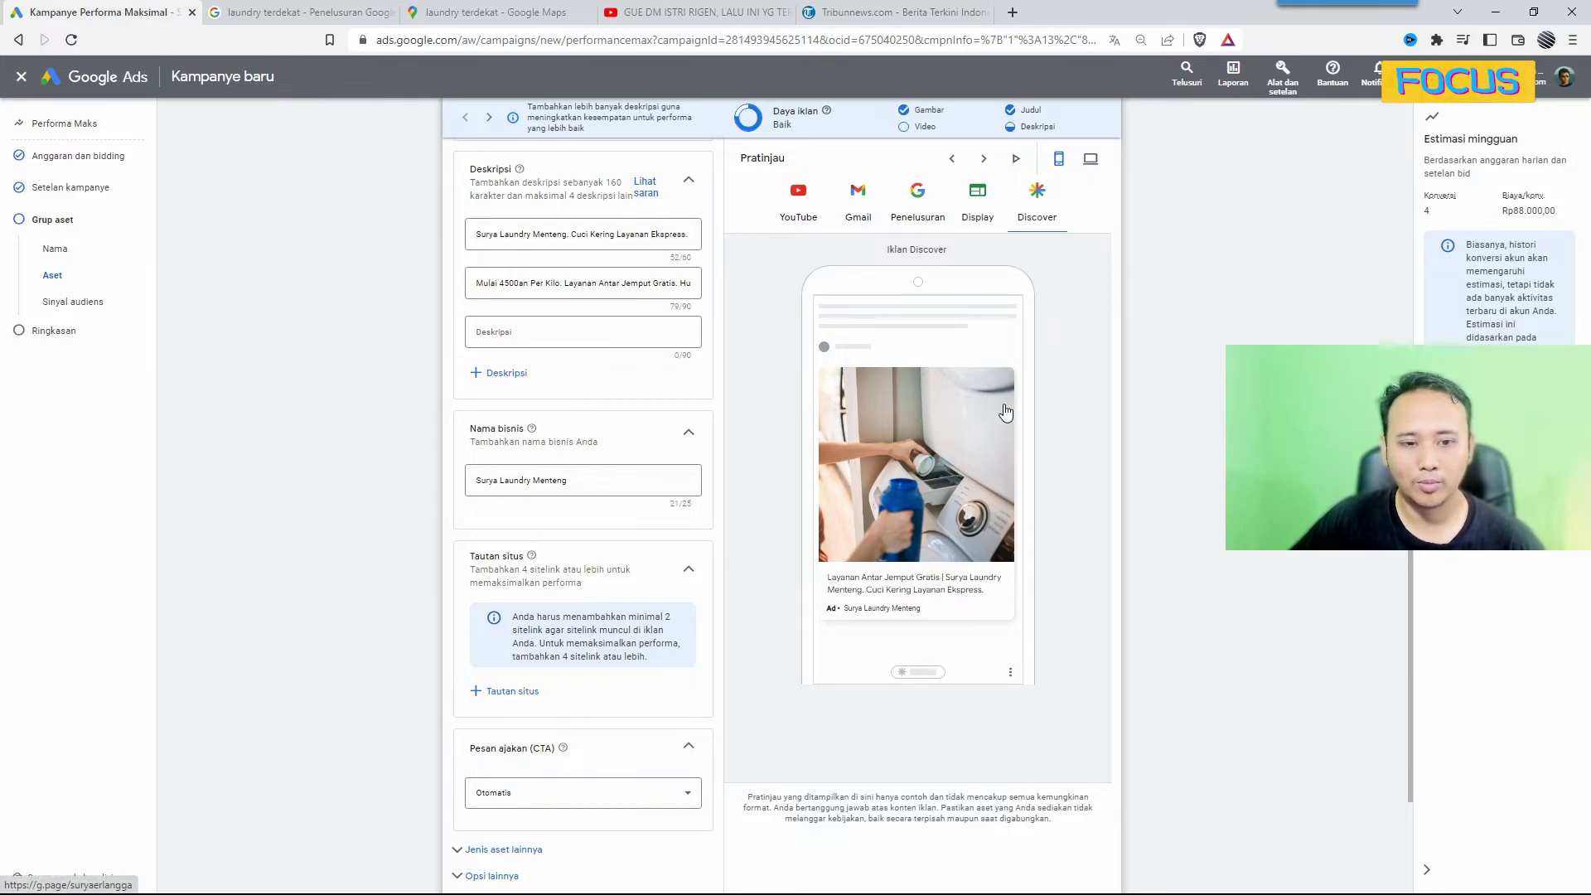
# Step: Examine the ad strength rating and its checklist of images, videos, headlines and descriptions
pyautogui.scroll(1, 1172, 375)
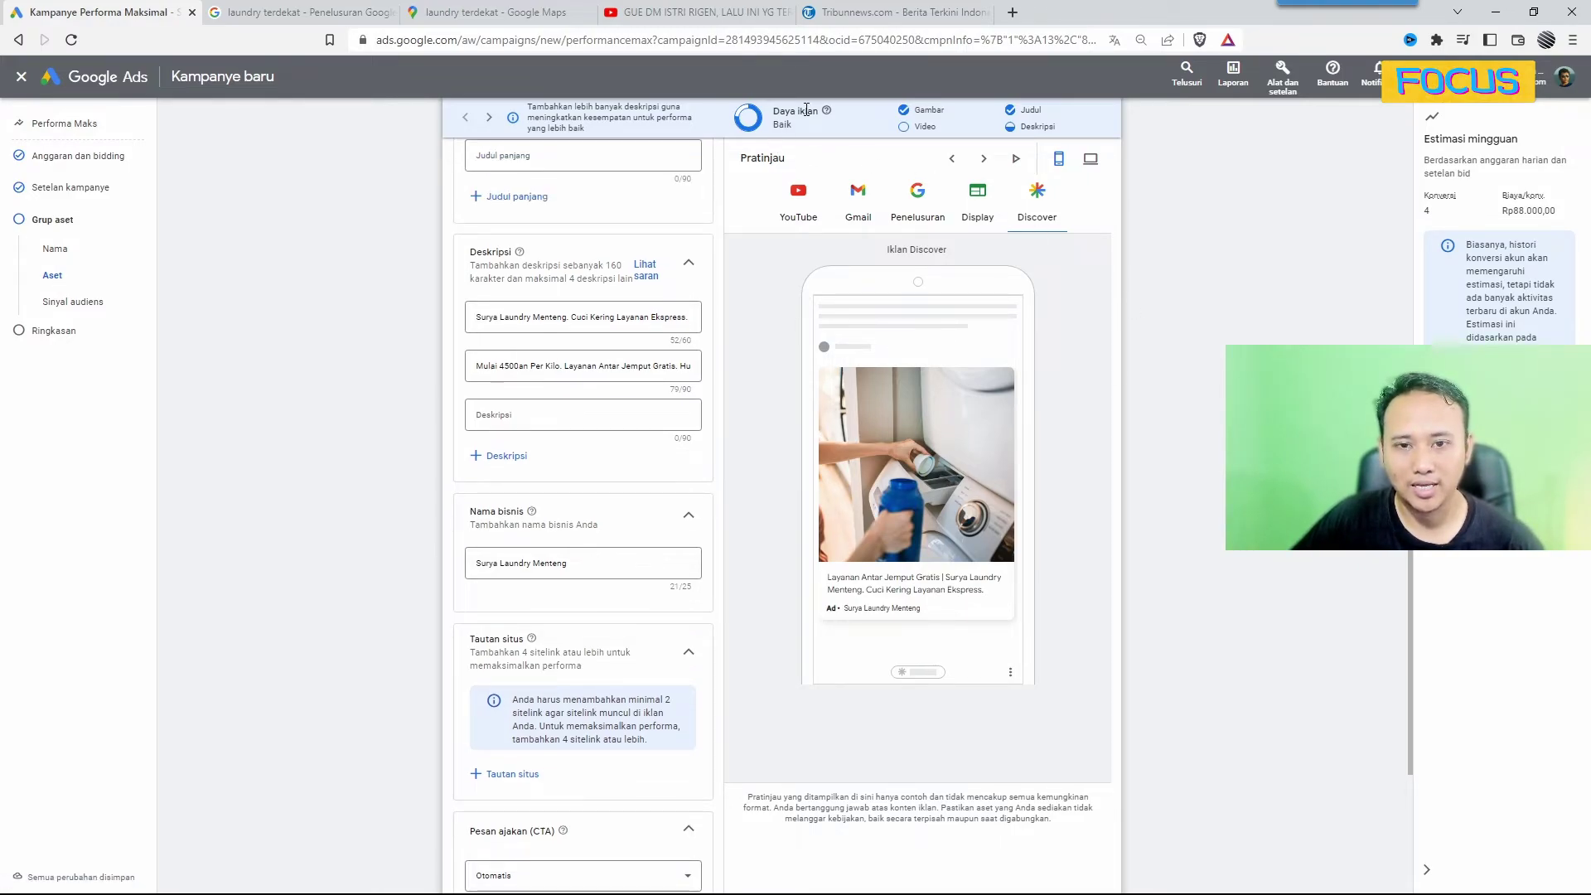
pyautogui.scroll(2, 775, 110)
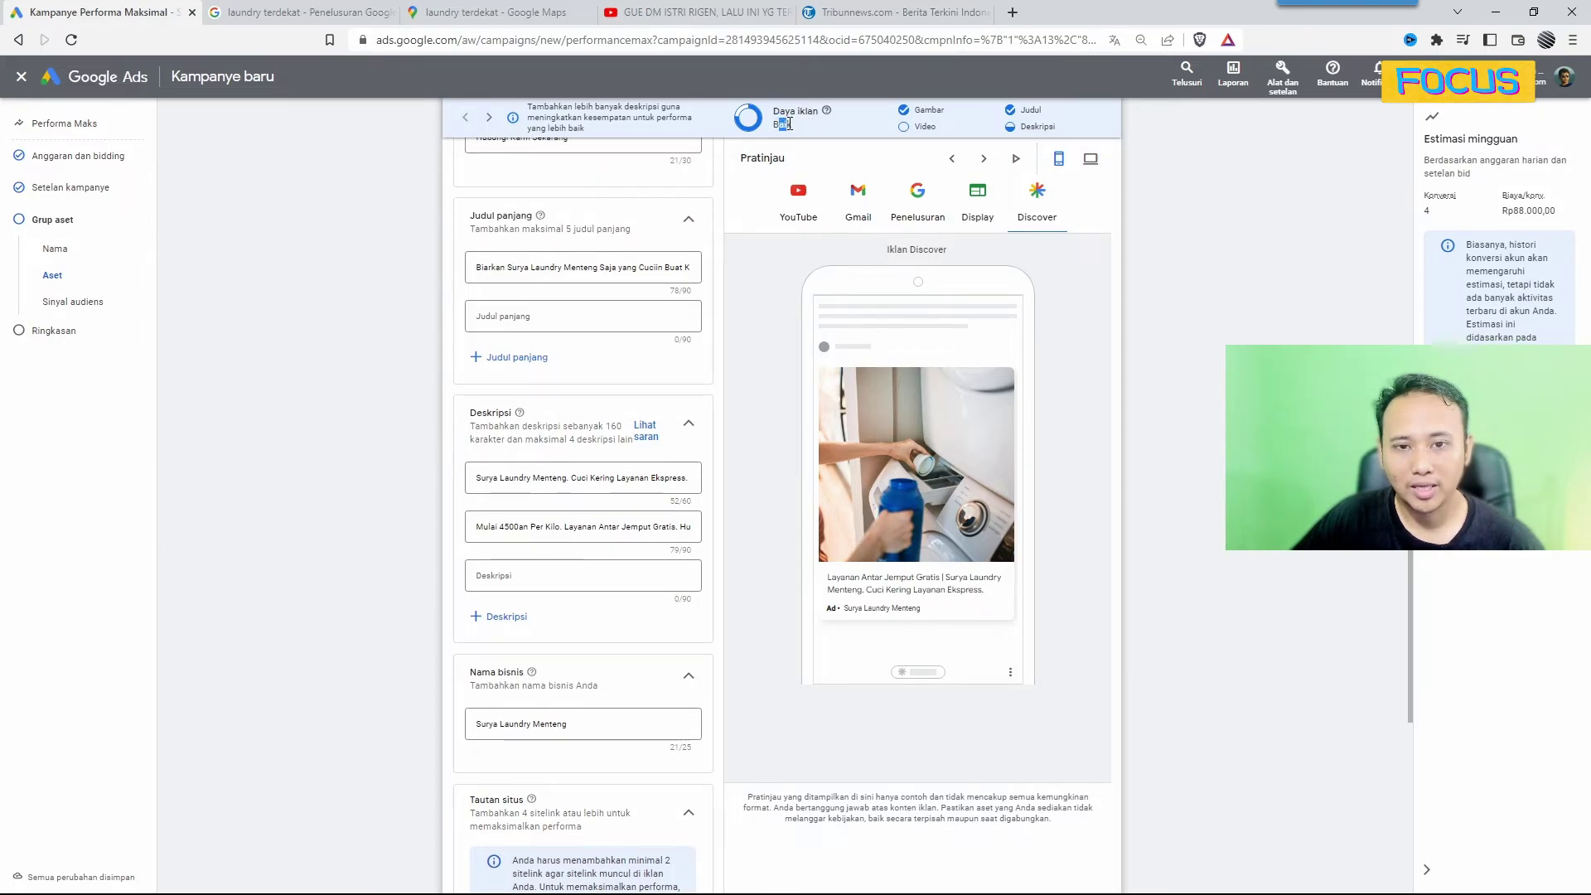
pyautogui.doubleClick(784, 123)
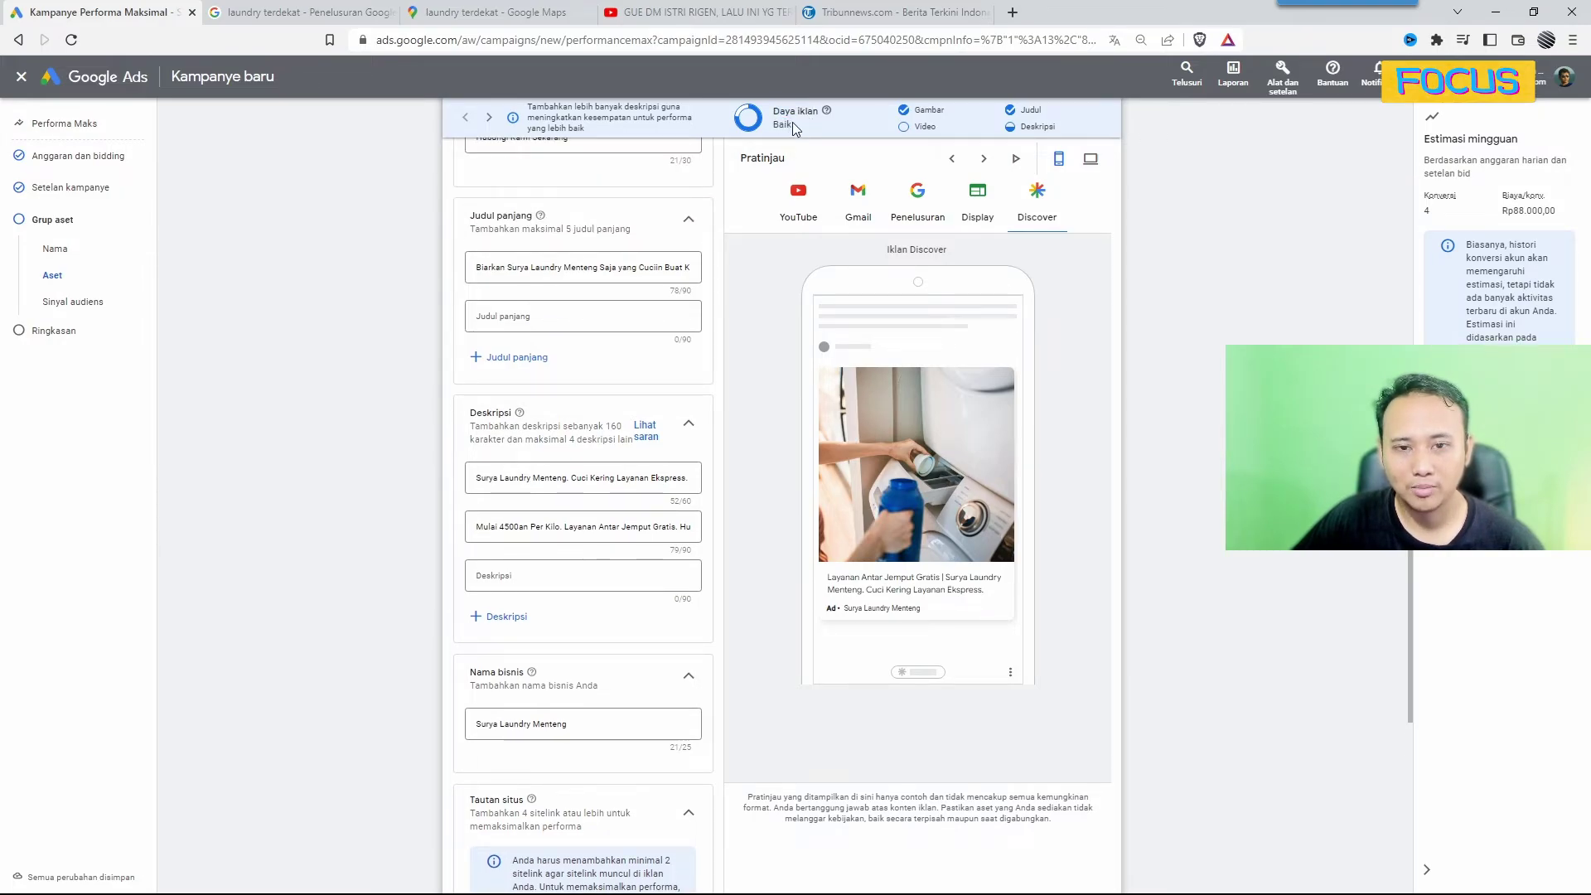
pyautogui.click(791, 119)
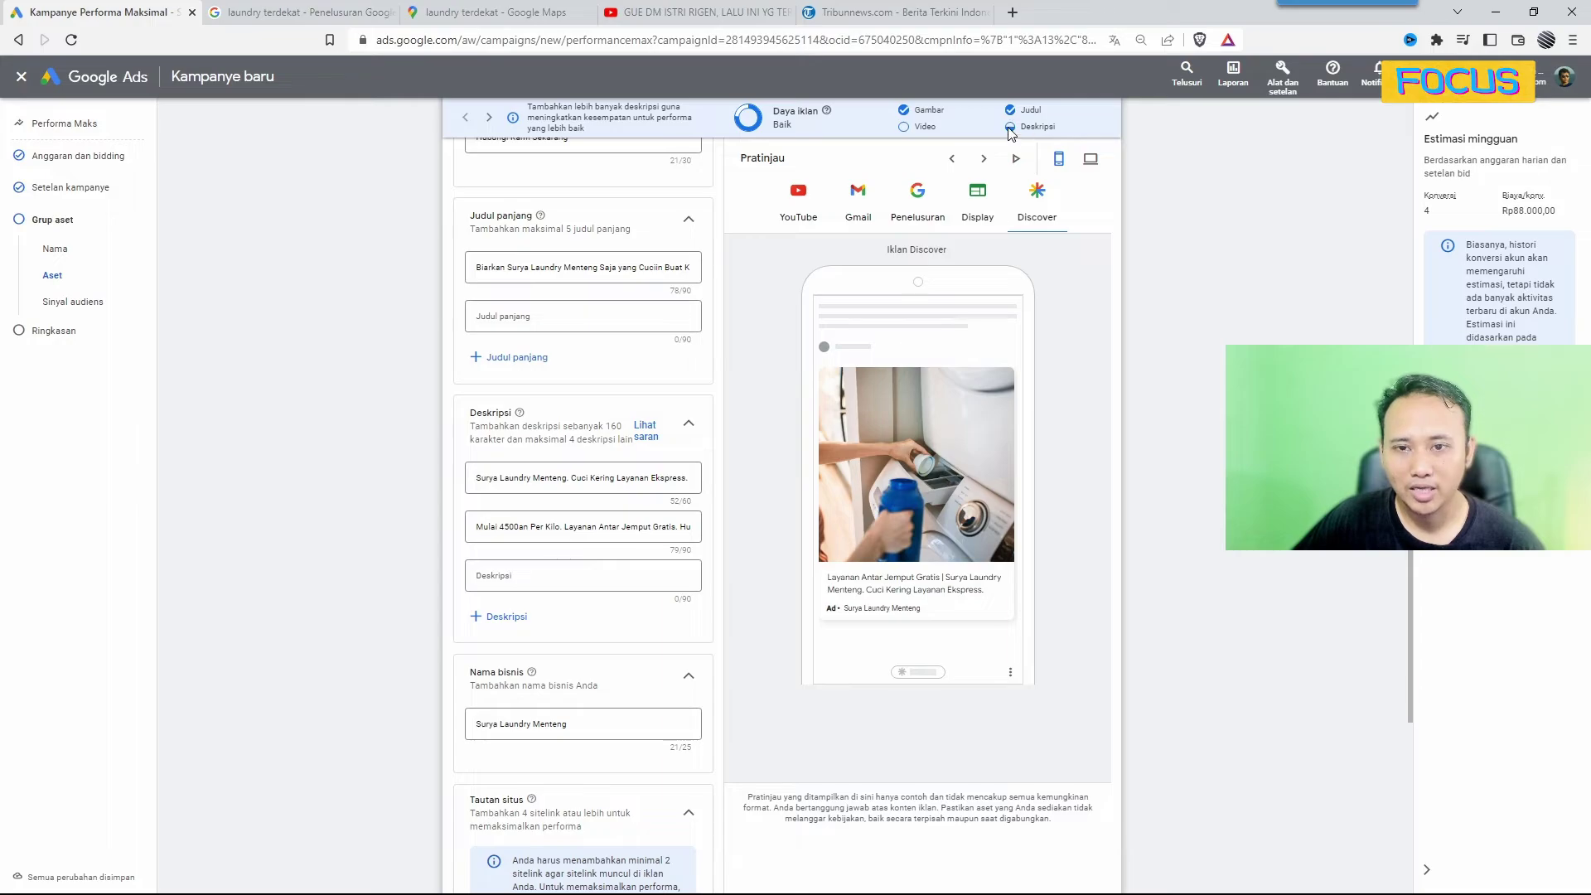
pyautogui.scroll(-1, 444, 508)
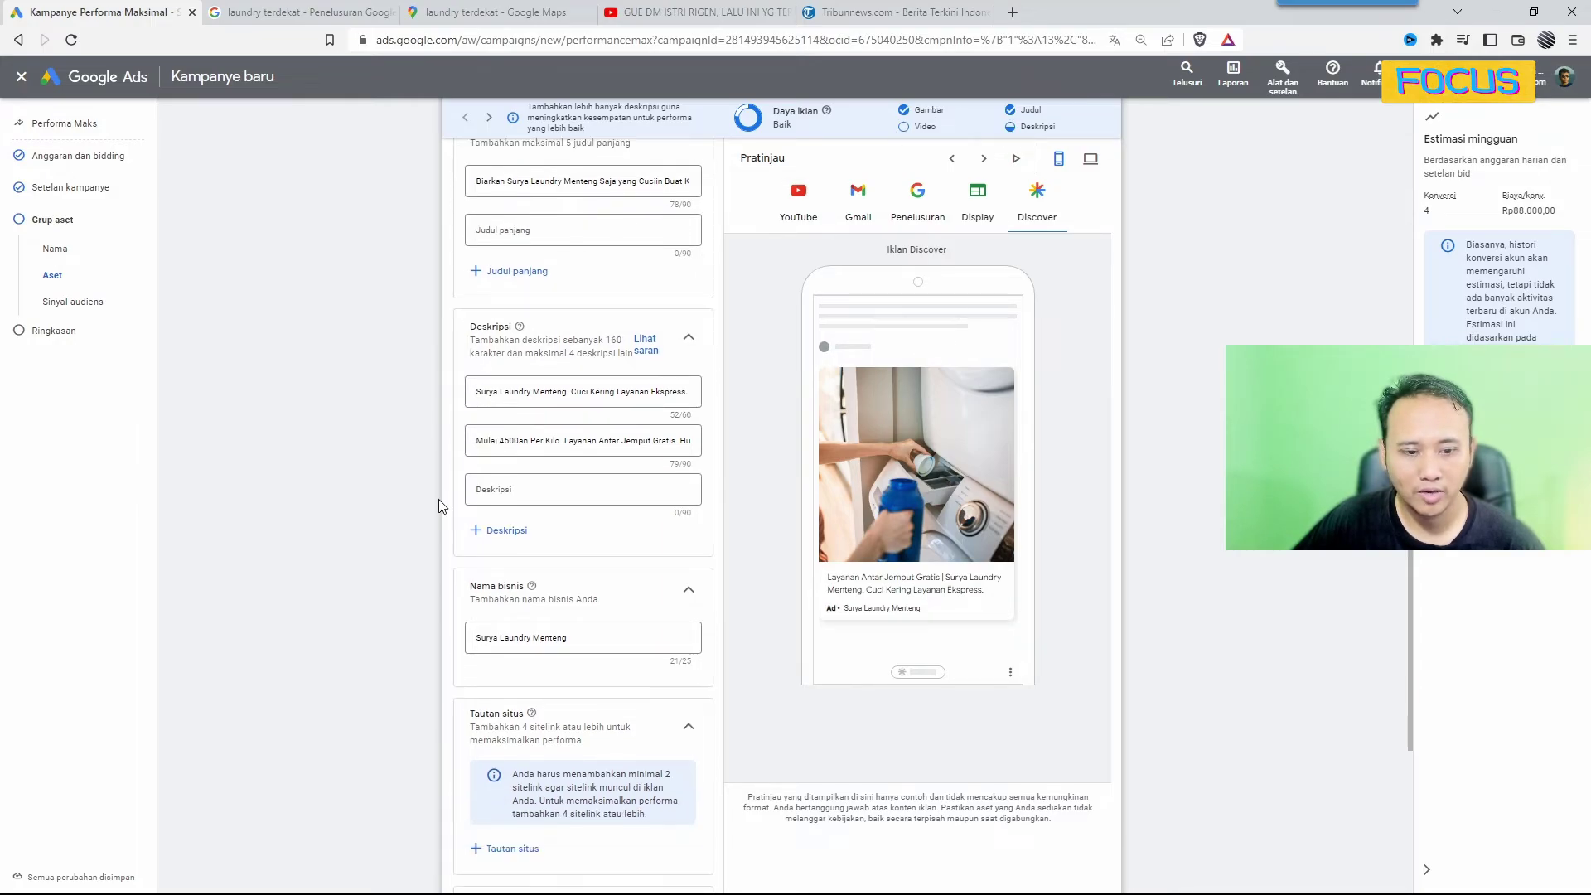
# Step: View the YouTube videos available for the asset group's Video section, and leave the picker without choosing any
pyautogui.scroll(2, 455, 489)
pyautogui.scroll(7, 435, 415)
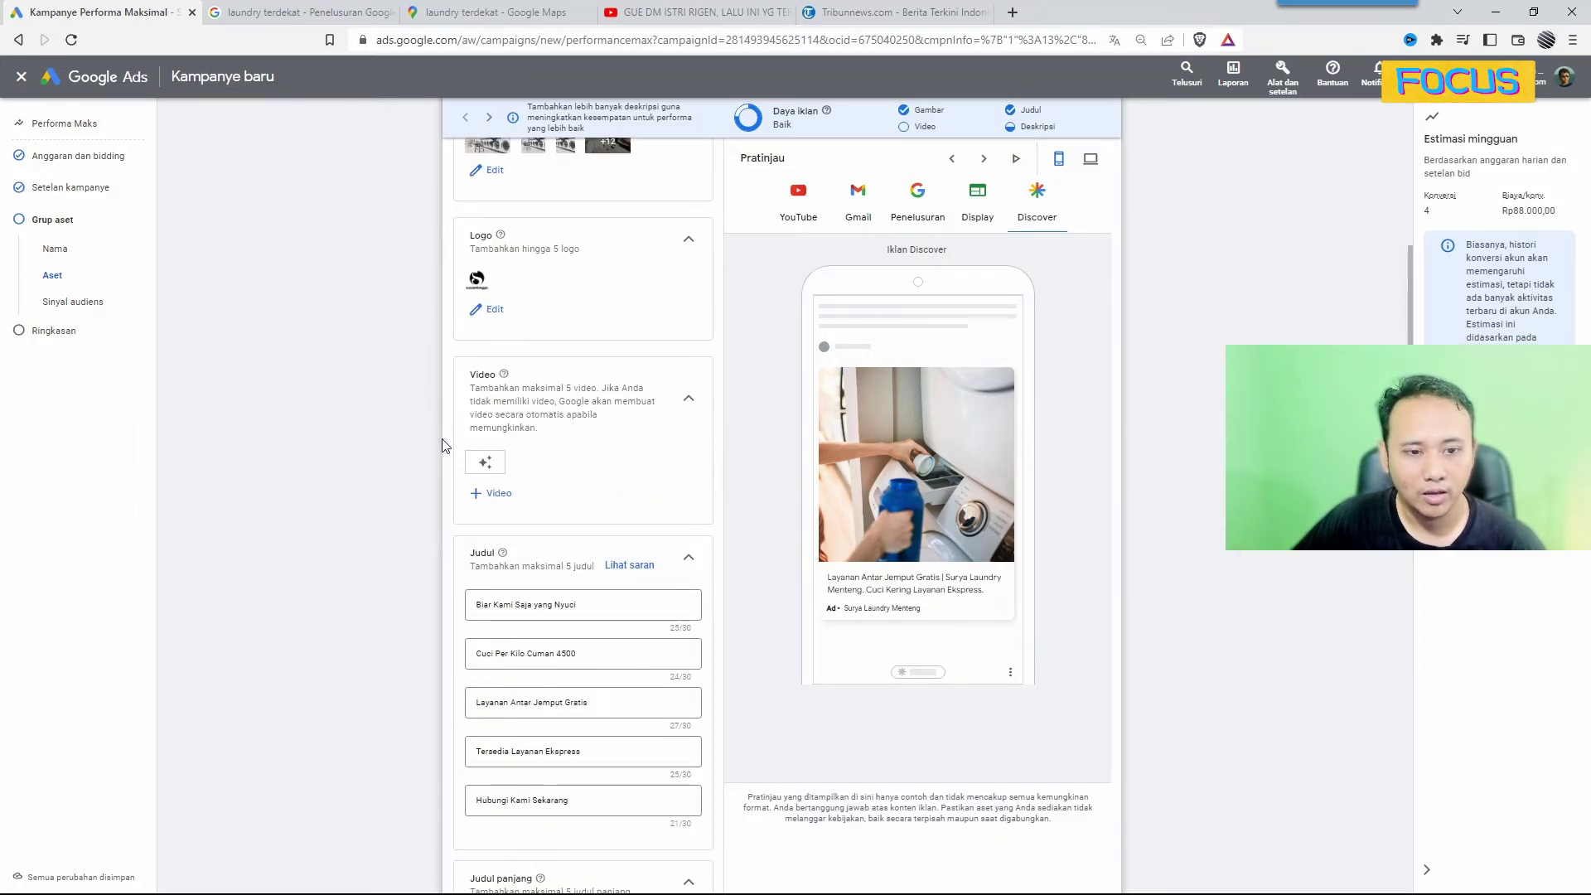
pyautogui.click(497, 493)
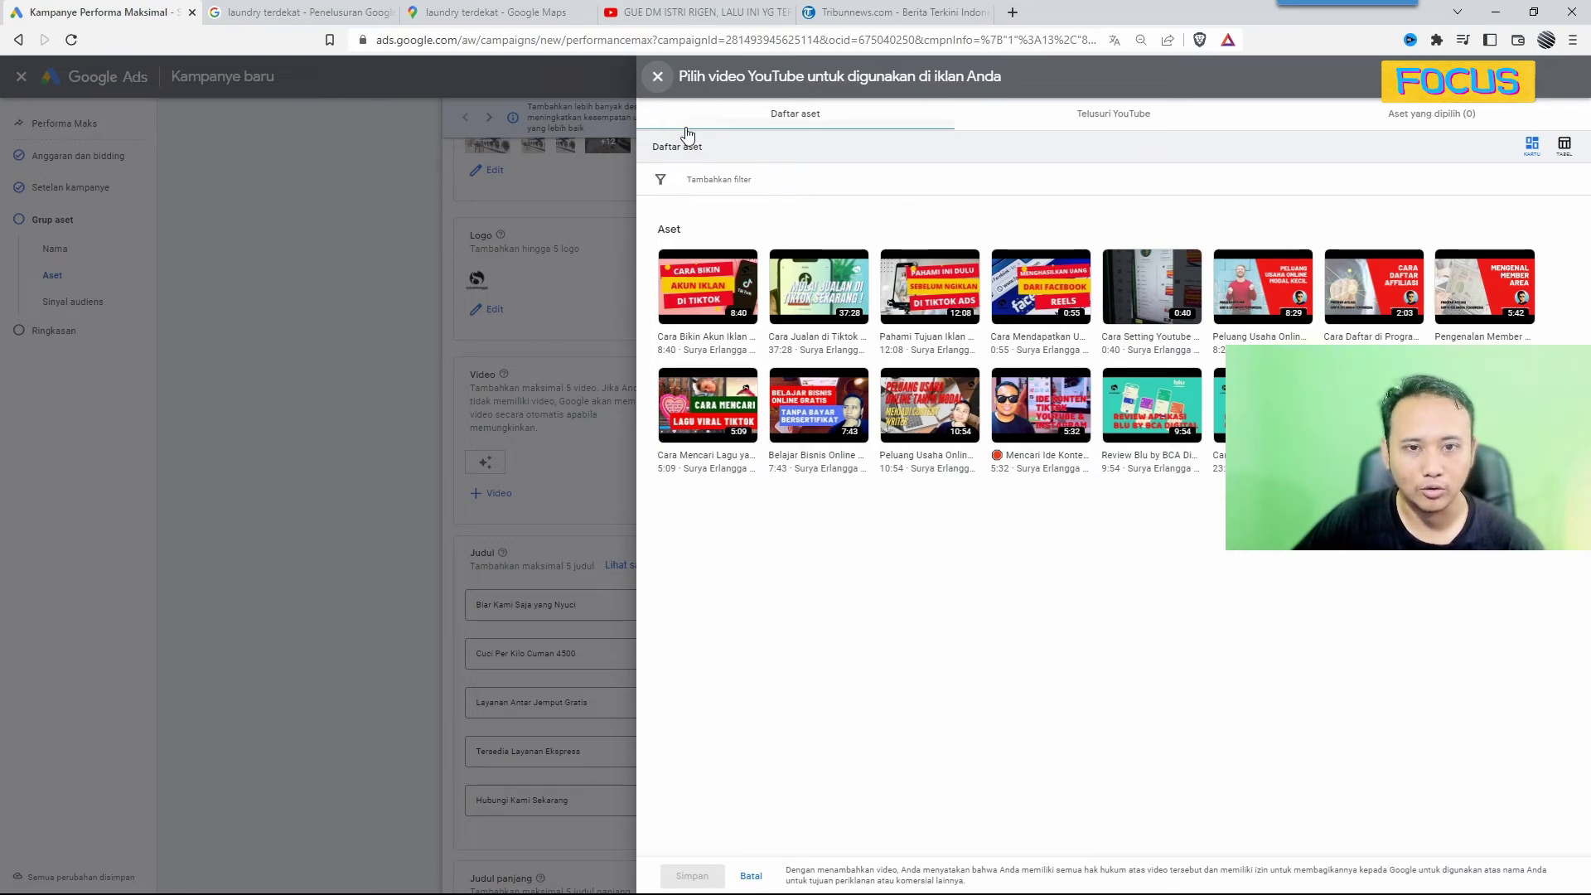
pyautogui.click(657, 76)
# Step: Set the asset group's call to action to "Hubungi kami"
pyautogui.scroll(-5, 406, 406)
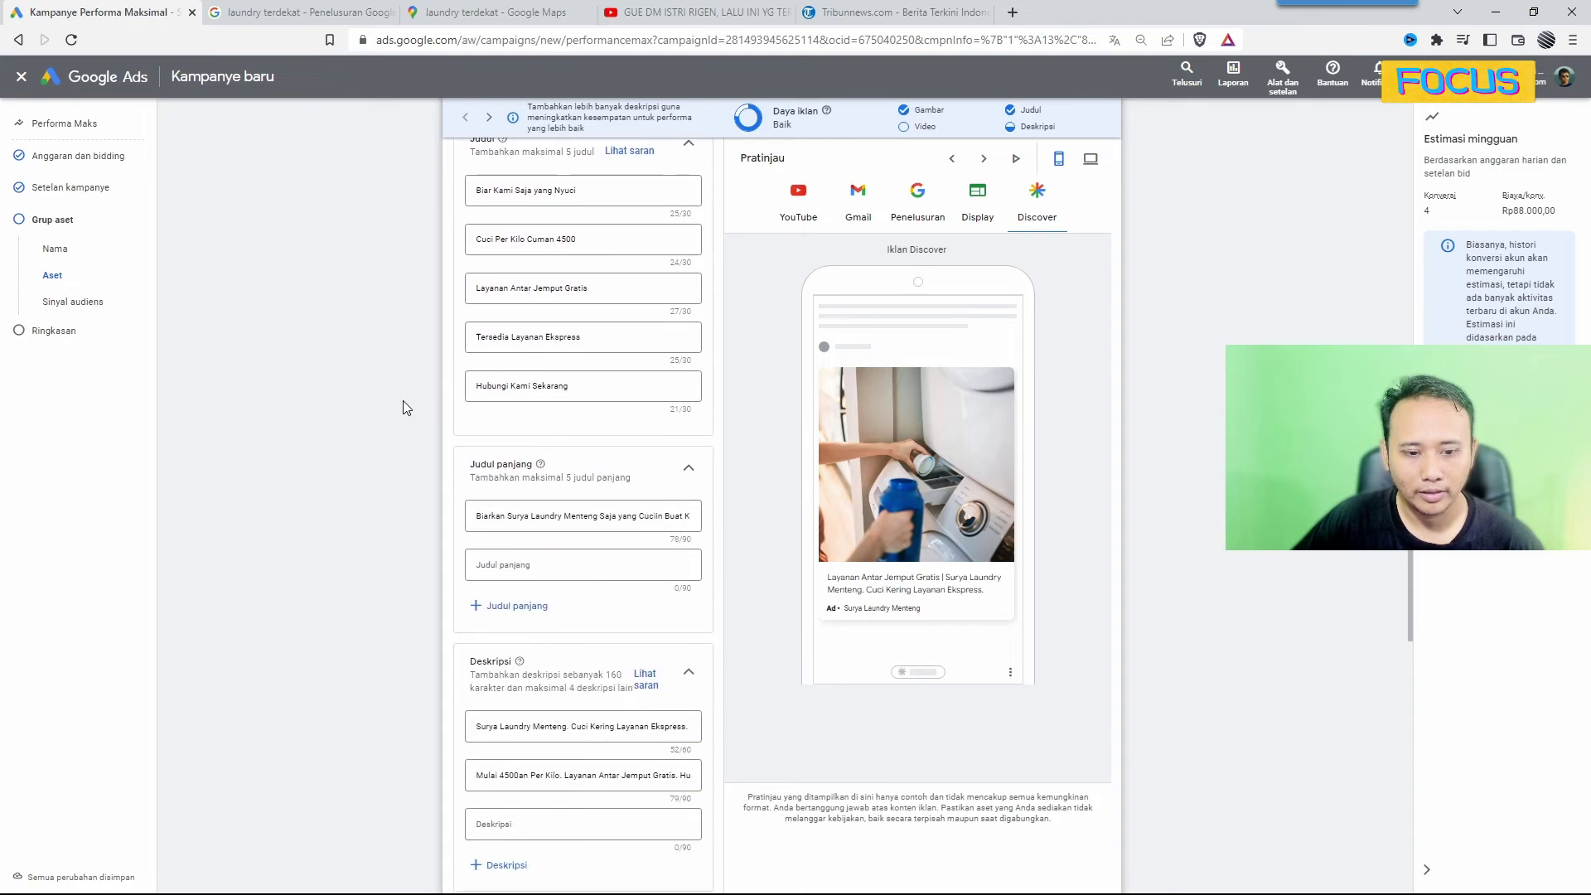
pyautogui.scroll(-2, 406, 407)
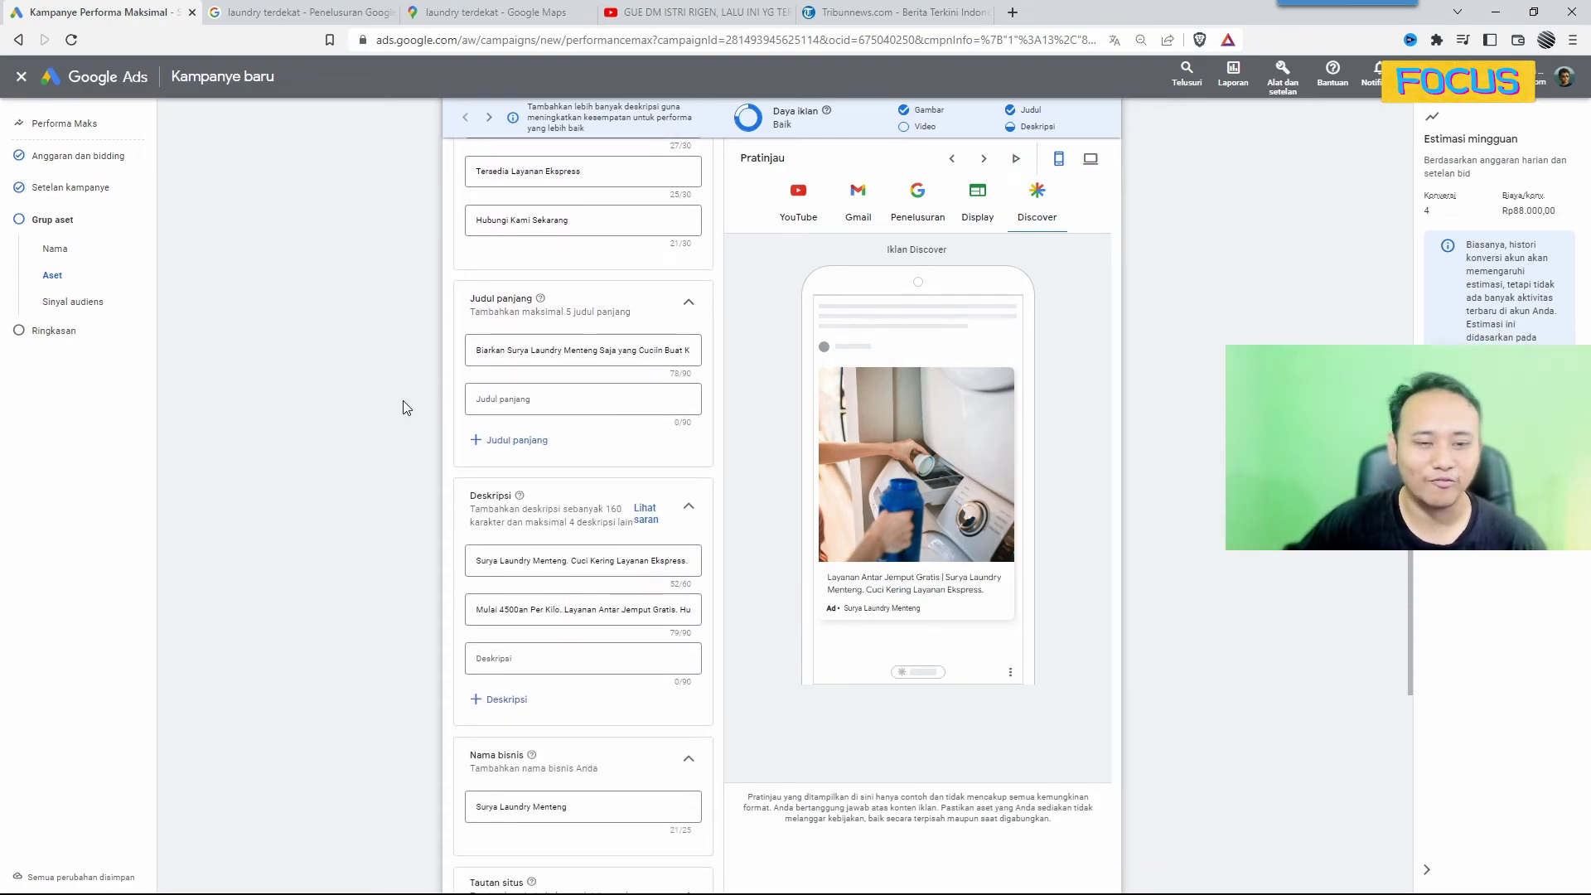
pyautogui.scroll(-5, 406, 407)
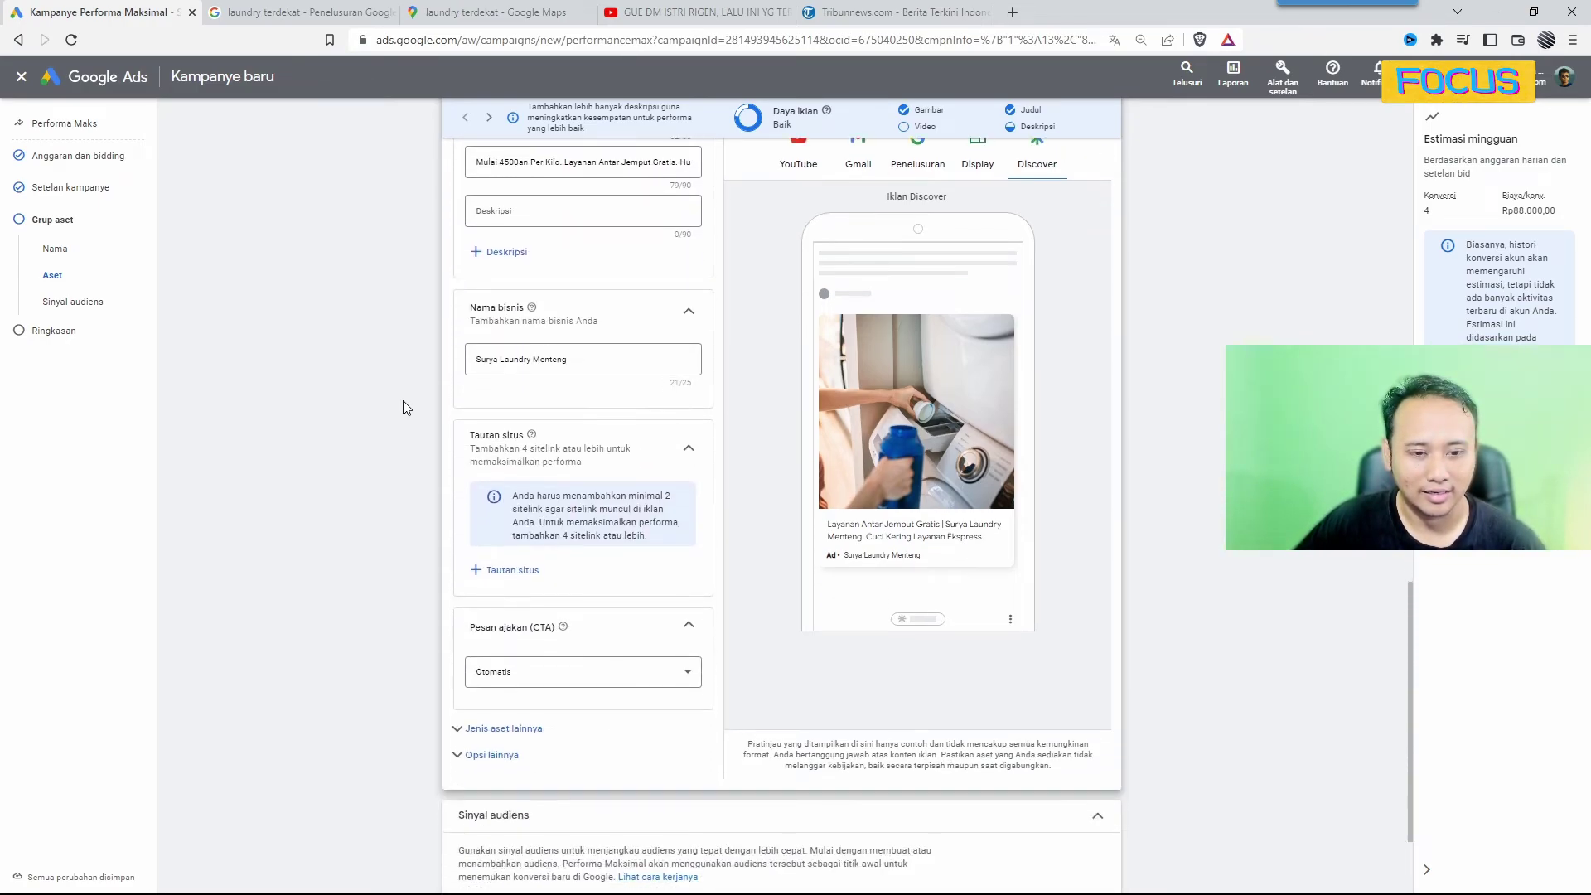
pyautogui.scroll(-1, 406, 407)
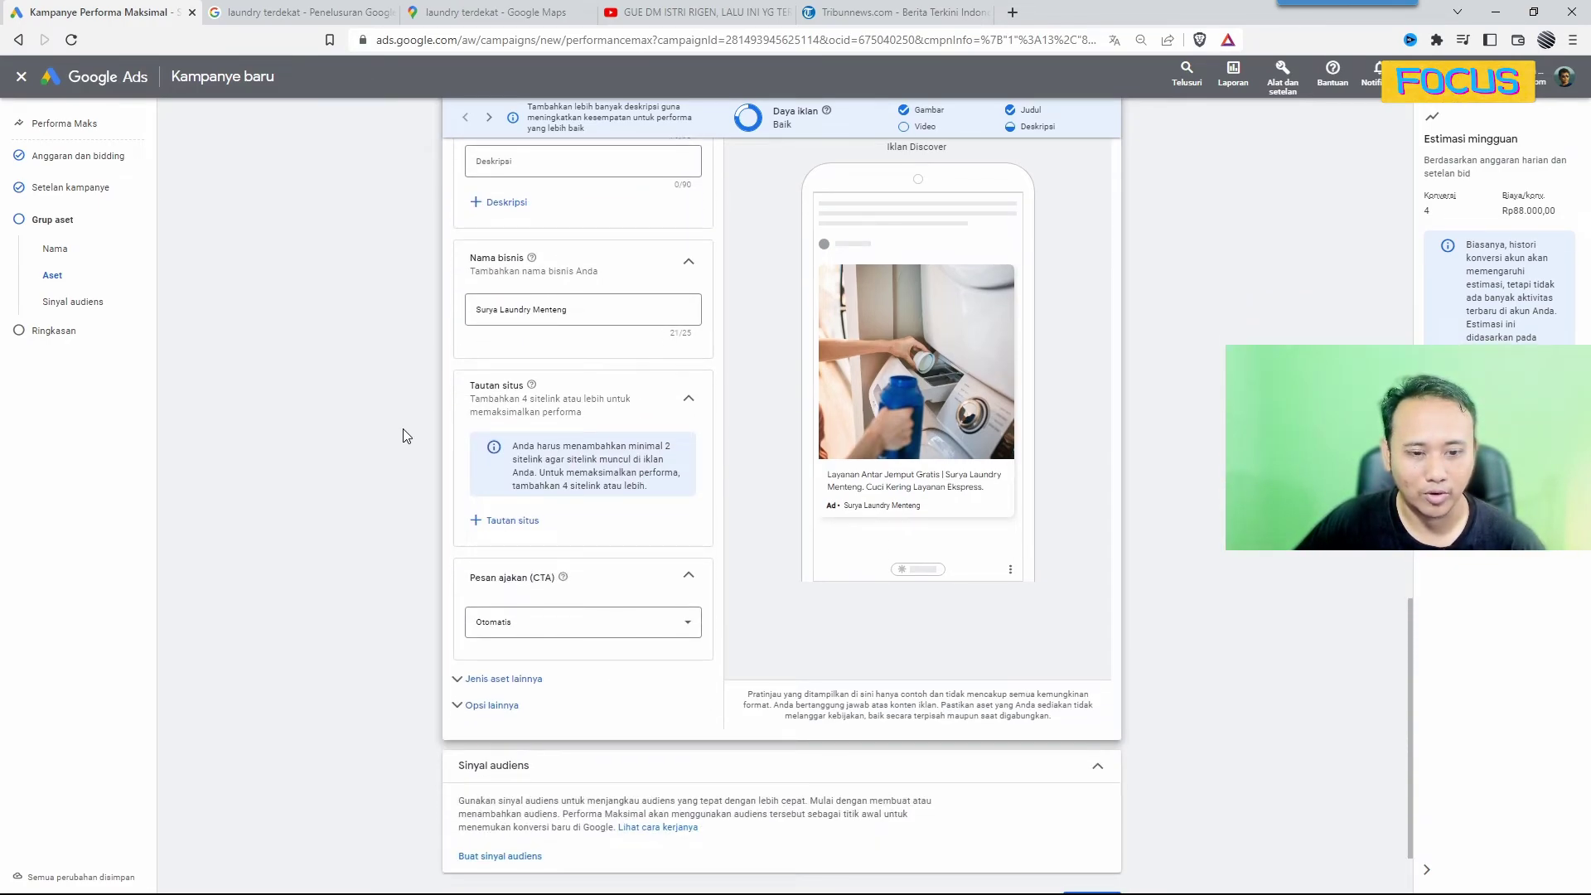
pyautogui.click(566, 622)
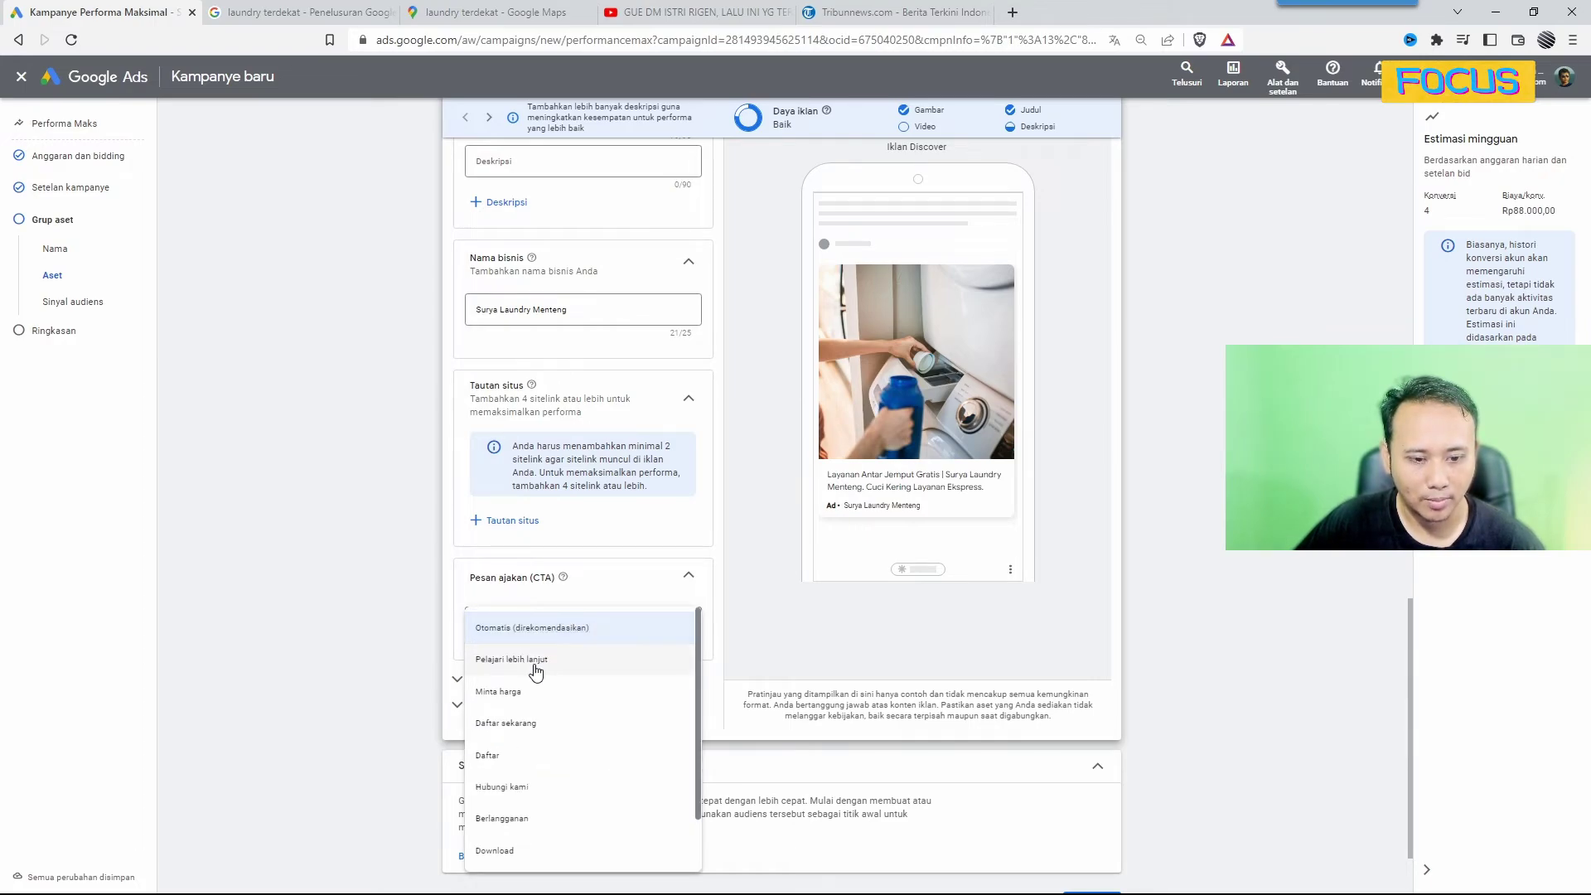
pyautogui.scroll(-2, 537, 675)
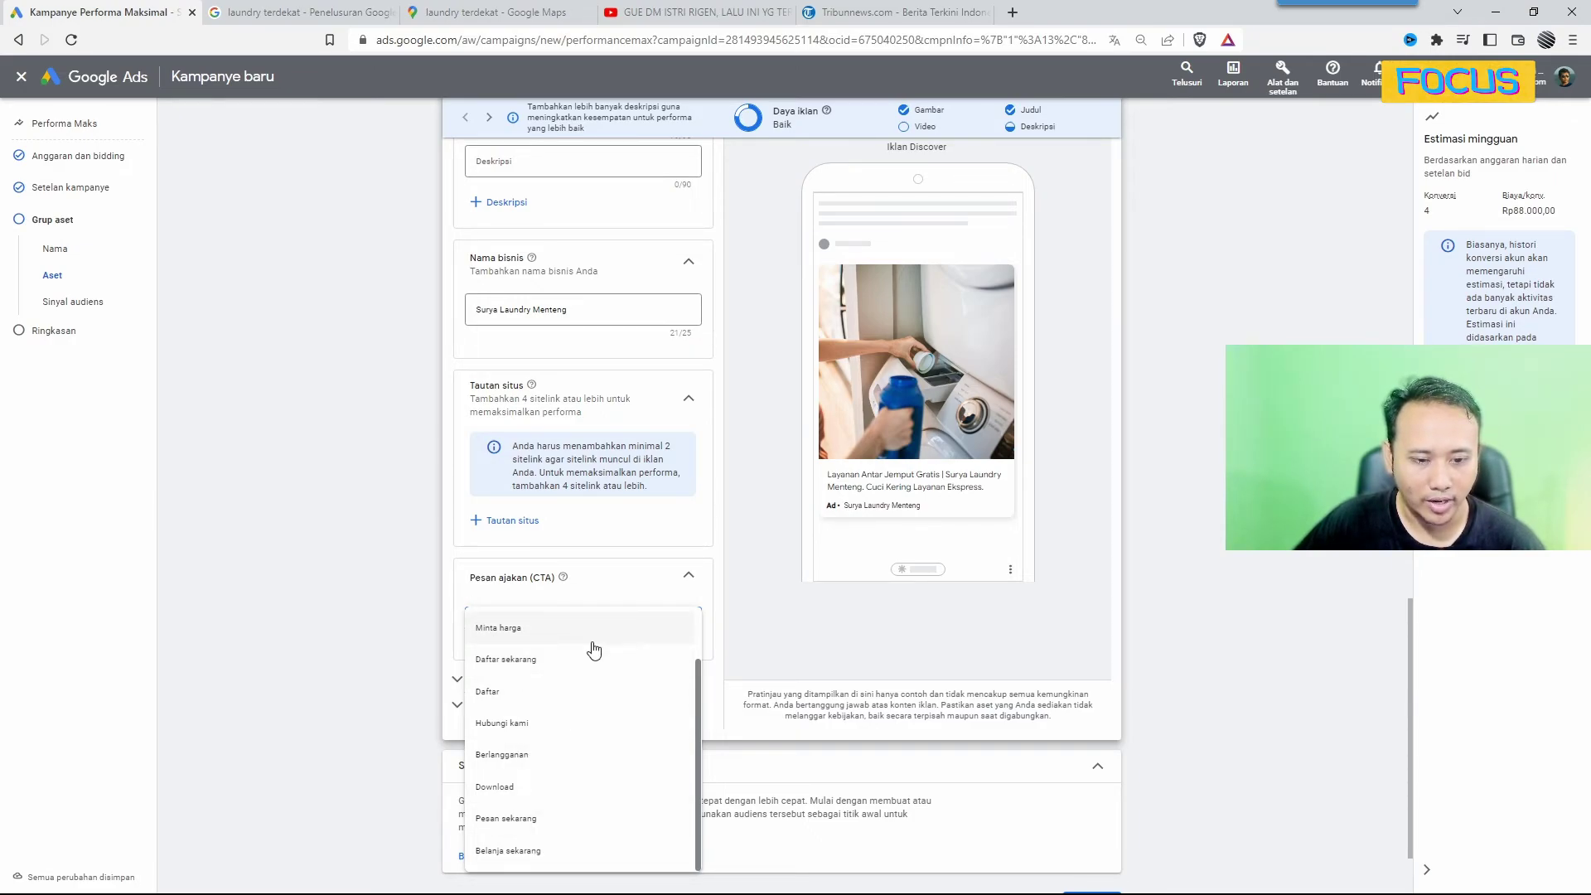
pyautogui.click(527, 724)
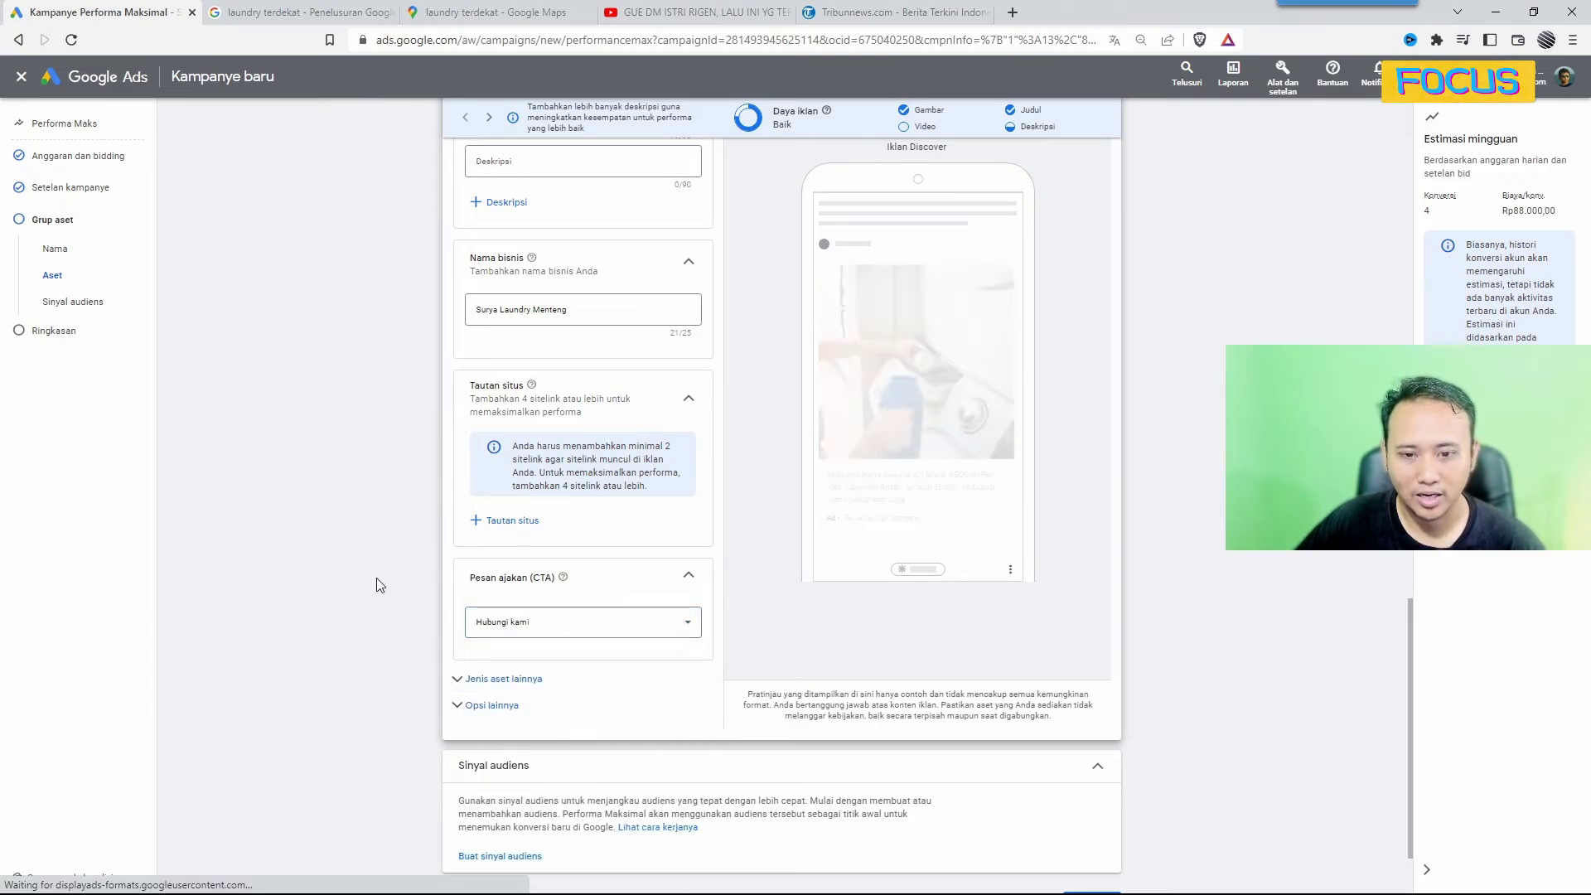
# Step: Check the call-to-action button in the Gmail and YouTube ad previews
pyautogui.scroll(3, 378, 565)
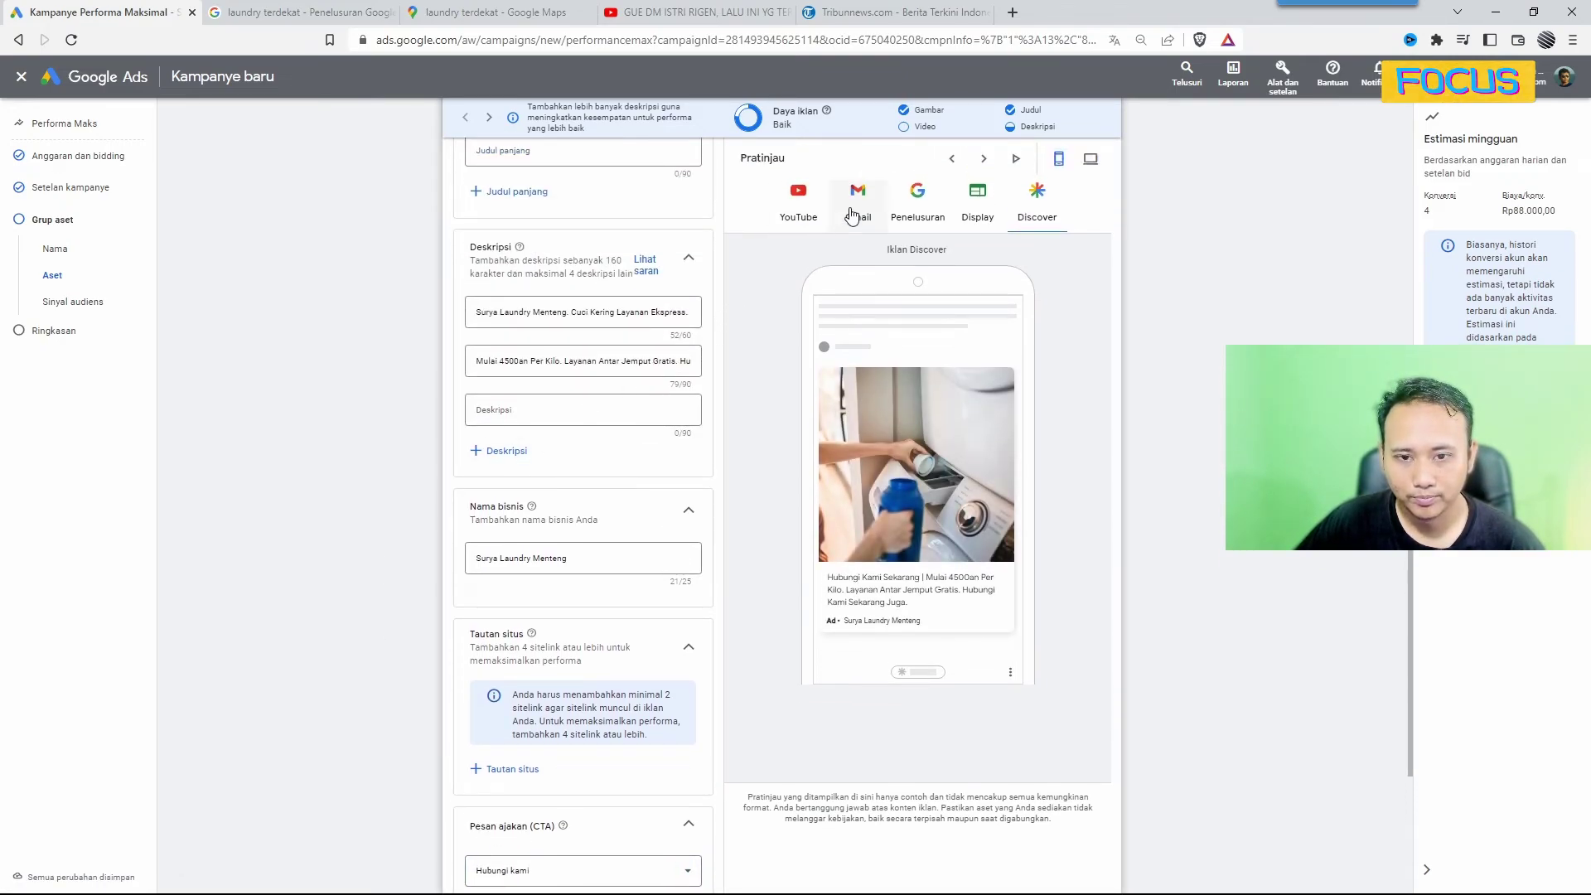
pyautogui.click(850, 214)
pyautogui.click(798, 207)
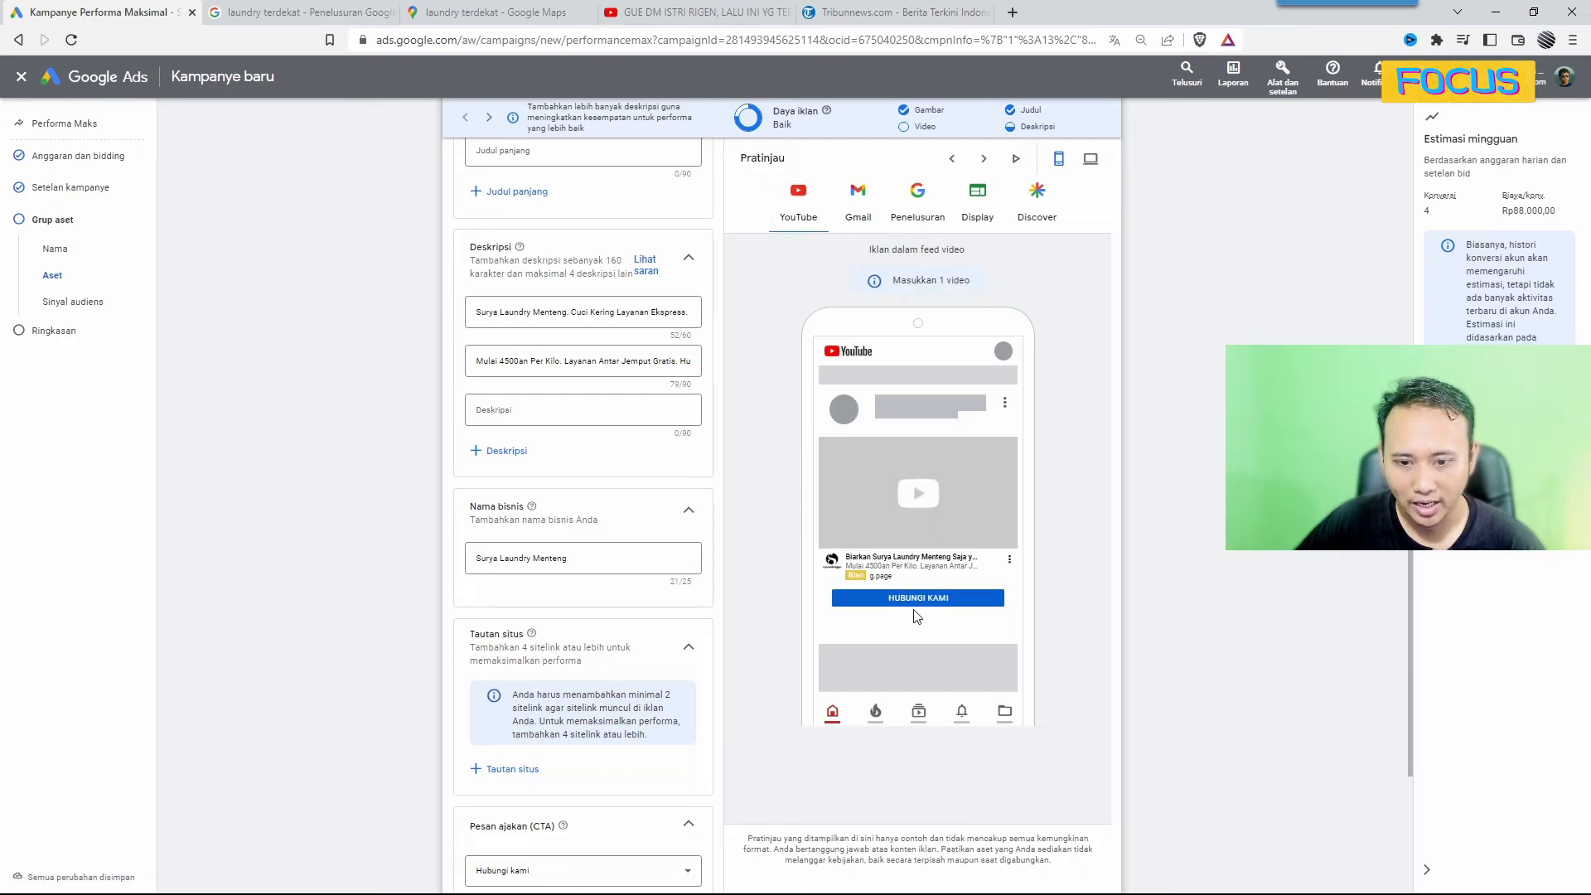